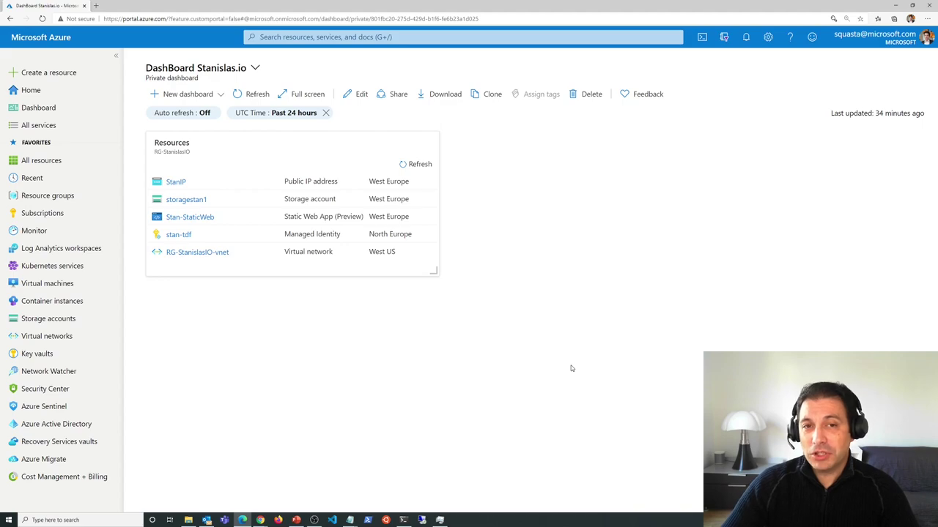
- Search 'con', open Container instances and start adding a new container instance
click(364, 36)
text(con)
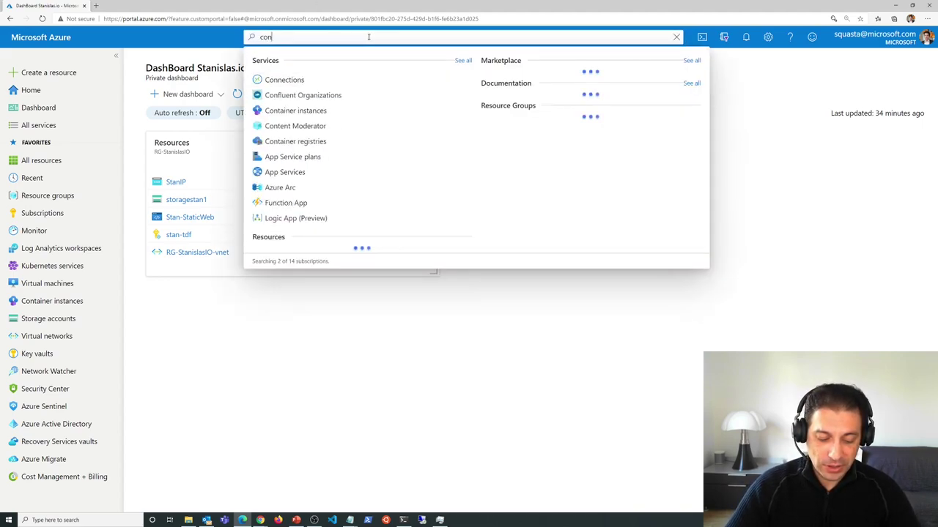
click(315, 111)
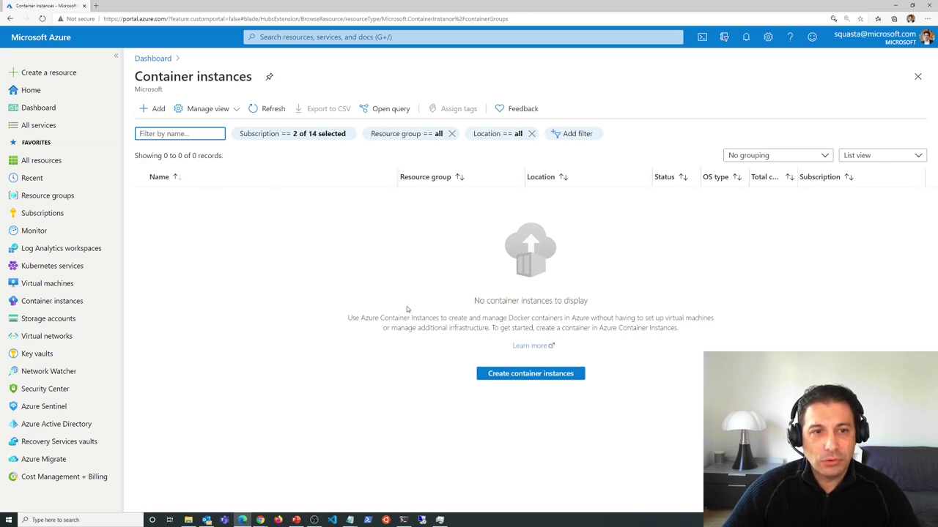
click(153, 108)
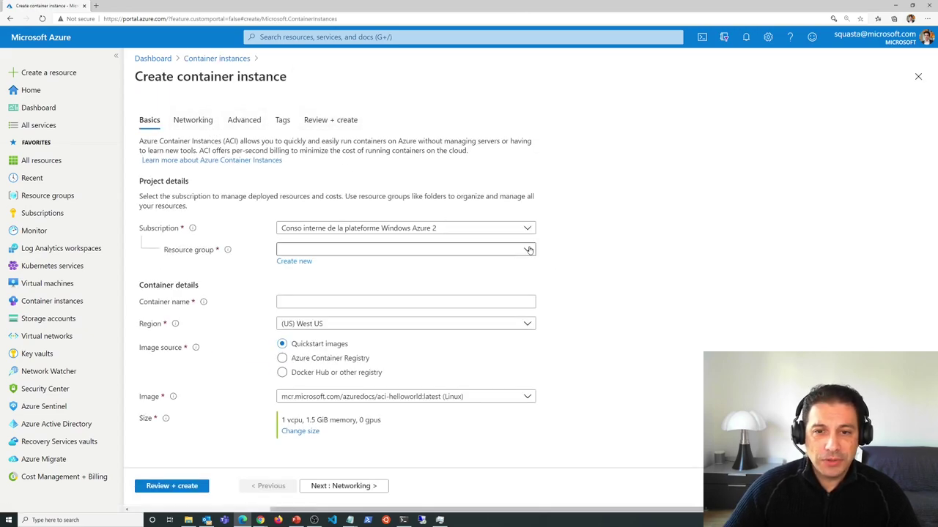
- Choose the existing resource group, name the container standemo1, and set region (Europe) West Europe
click(441, 253)
text(stanisla)
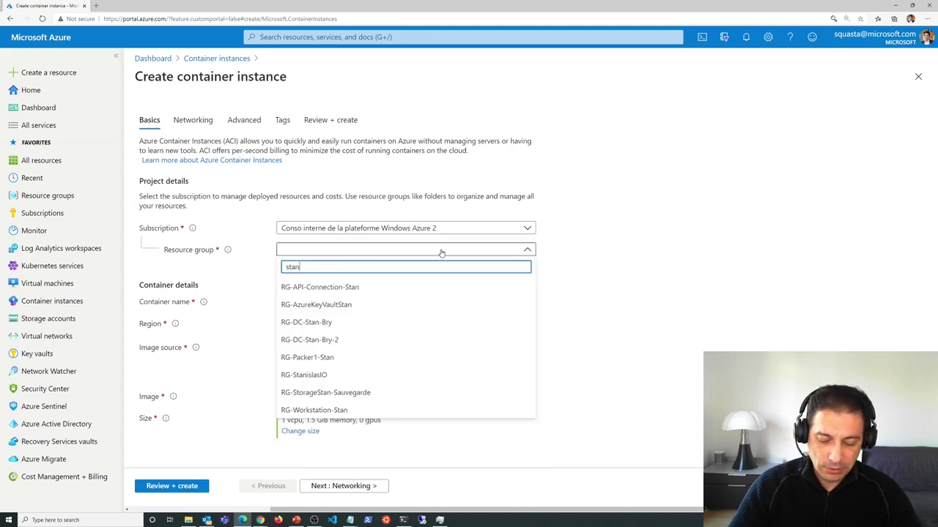
click(309, 287)
click(331, 302)
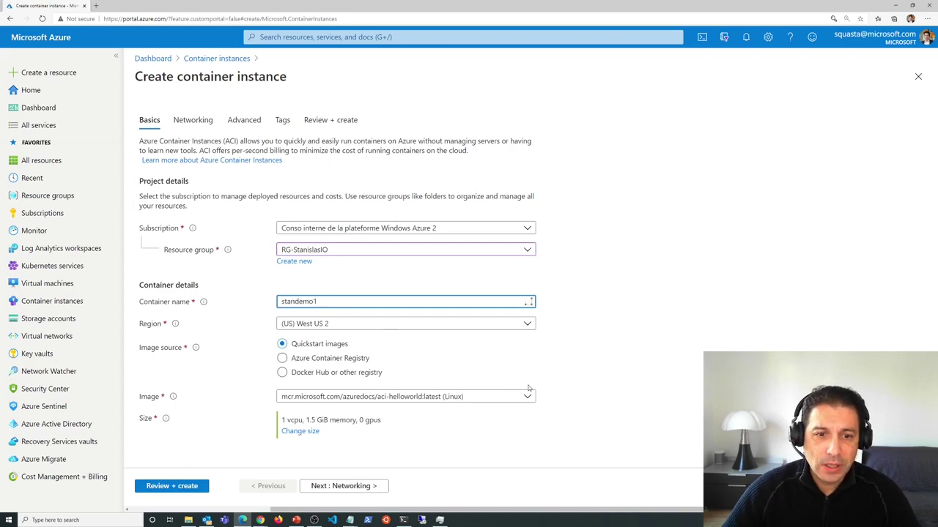
click(438, 329)
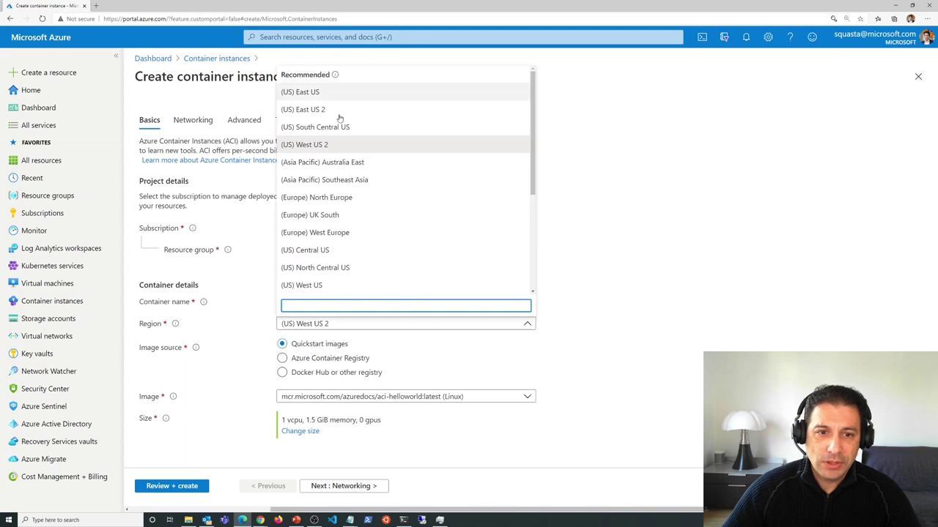
click(325, 233)
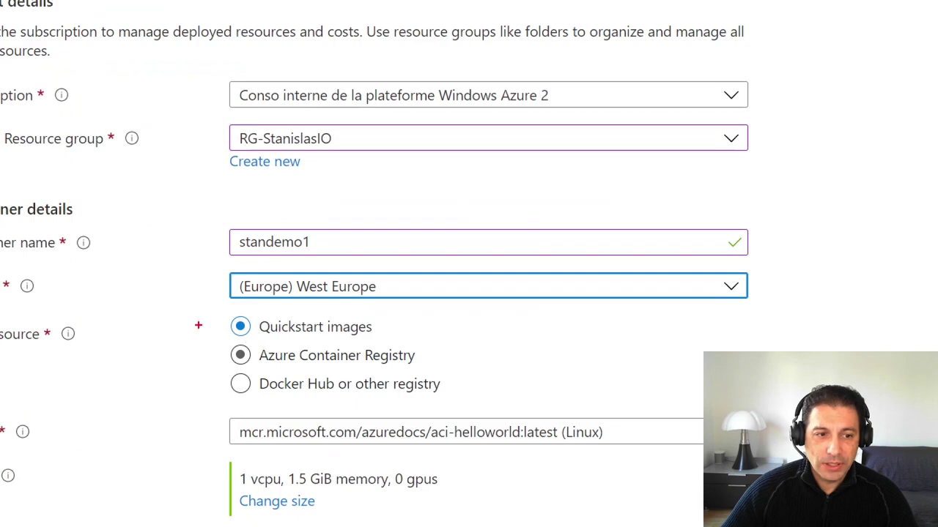
- Highlight the Image source options, then display the list of quickstart sample images
mouse_move(202, 307)
mouse_down()
mouse_move(521, 418)
mouse_move(502, 405)
mouse_up()
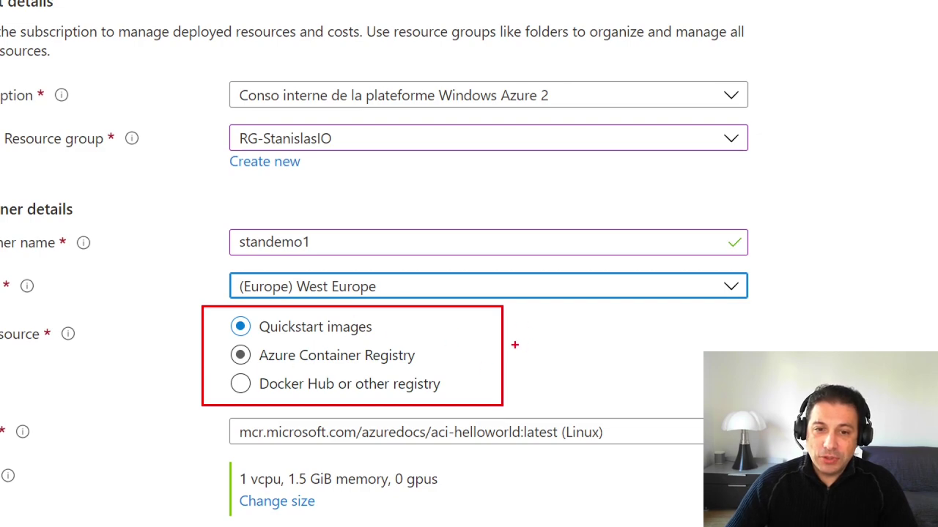
drag(457, 356, 553, 356)
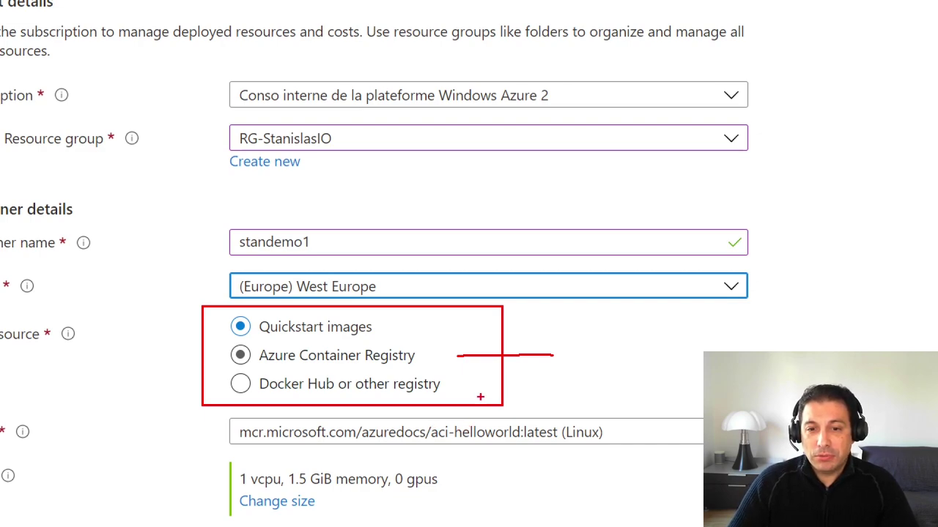
drag(465, 387, 555, 392)
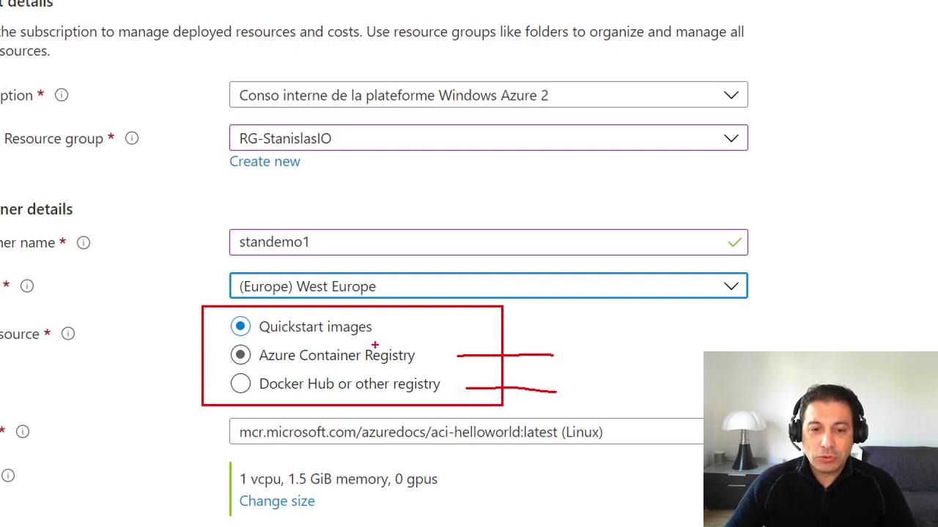
click(610, 432)
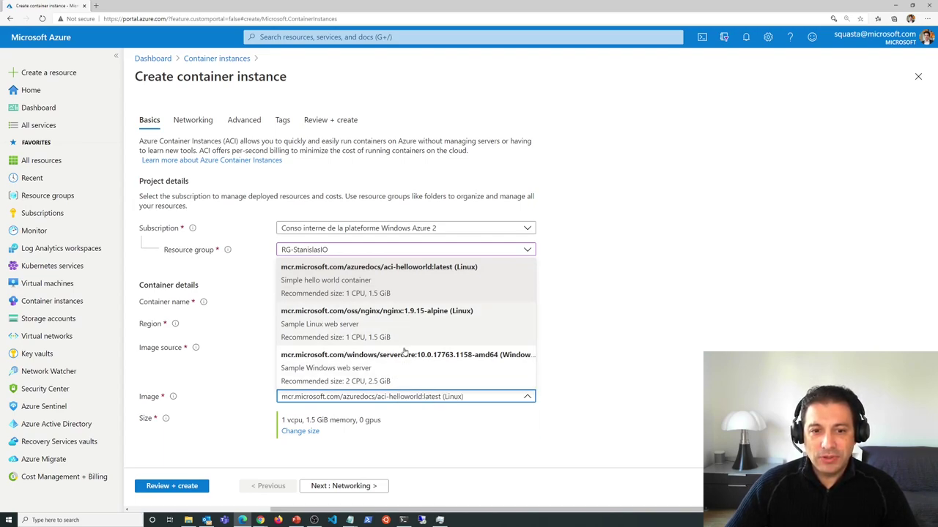
click(412, 282)
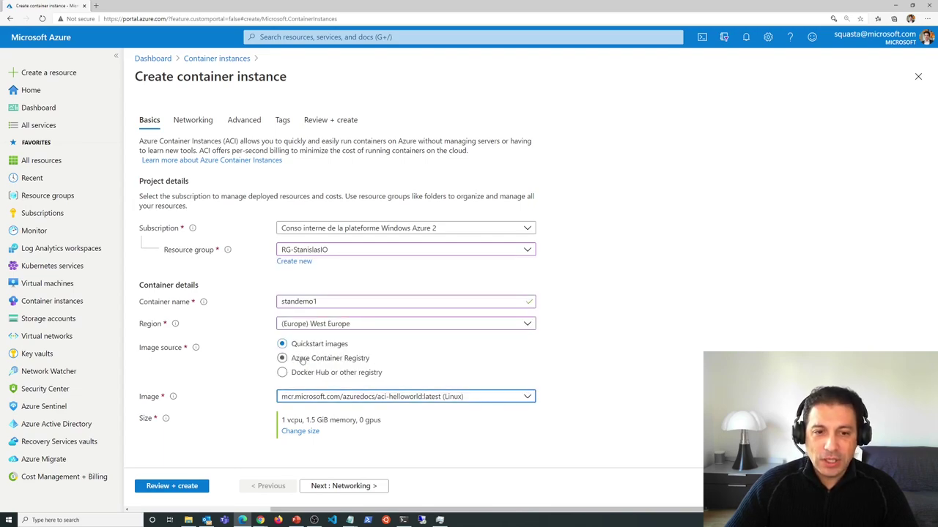
click(302, 360)
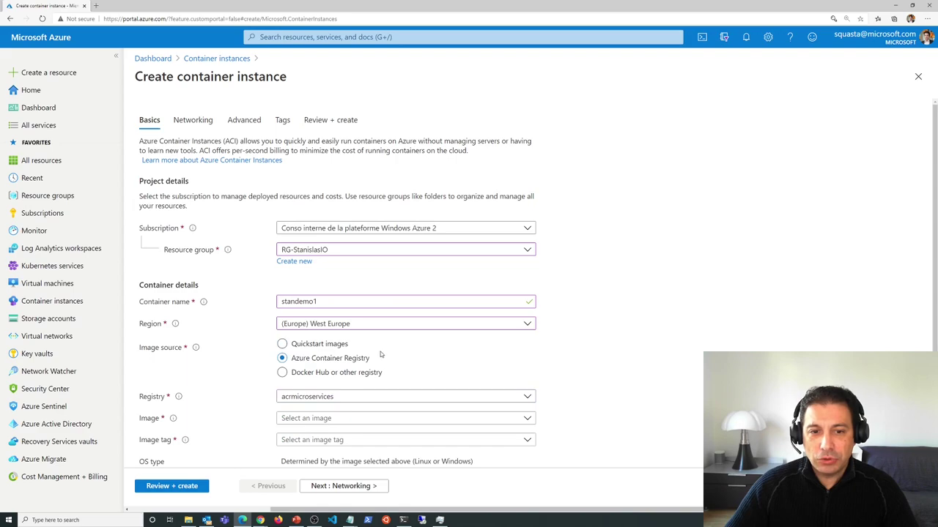
scroll(380, 354, down, 1)
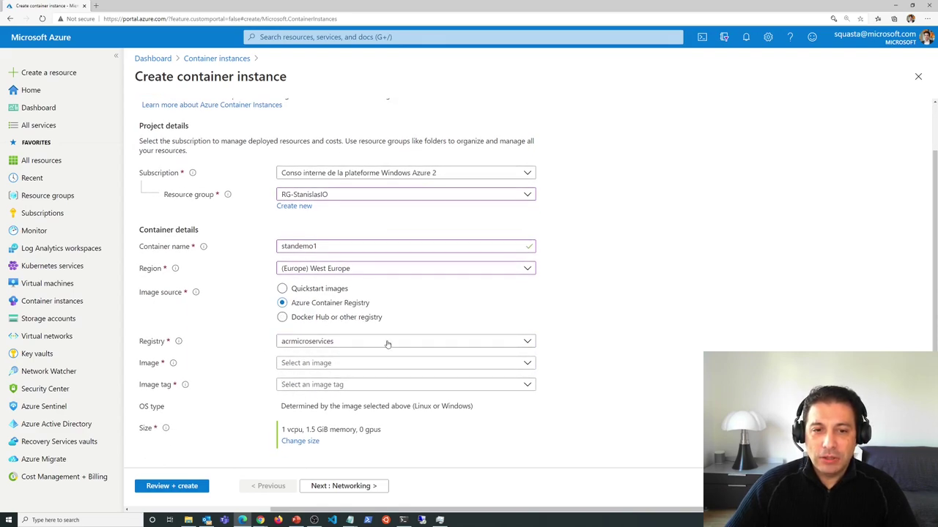
click(354, 366)
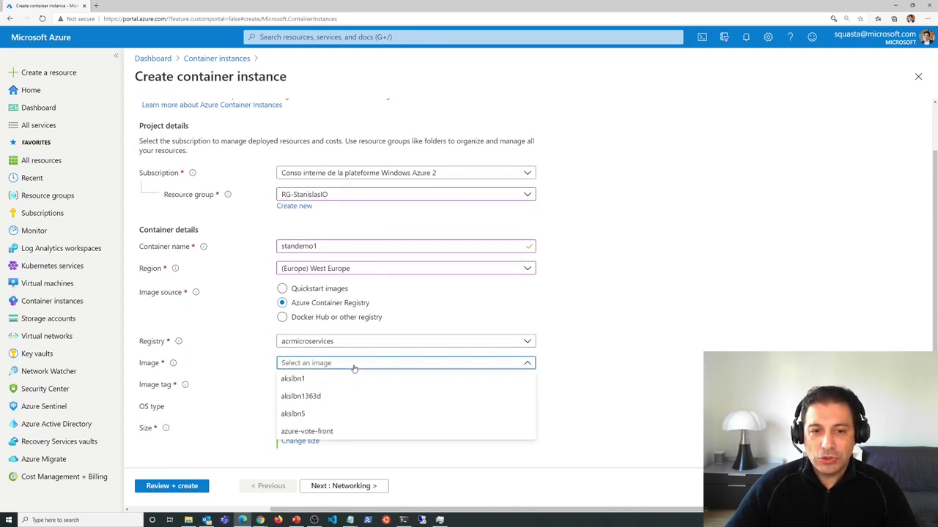
click(343, 431)
click(337, 385)
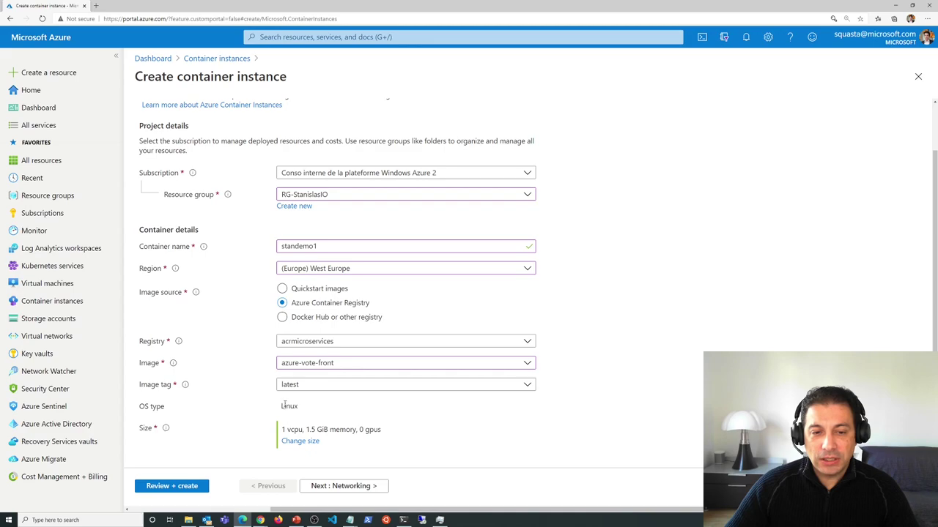
click(306, 319)
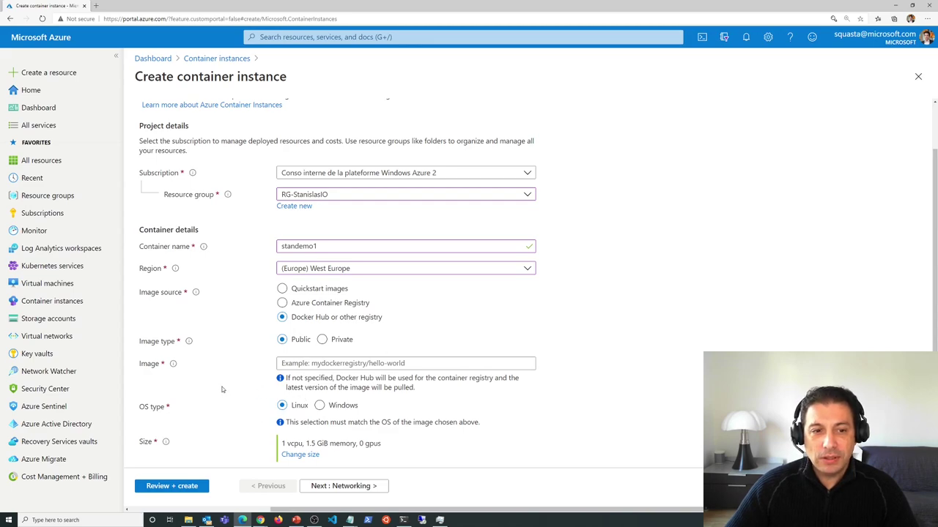
click(364, 364)
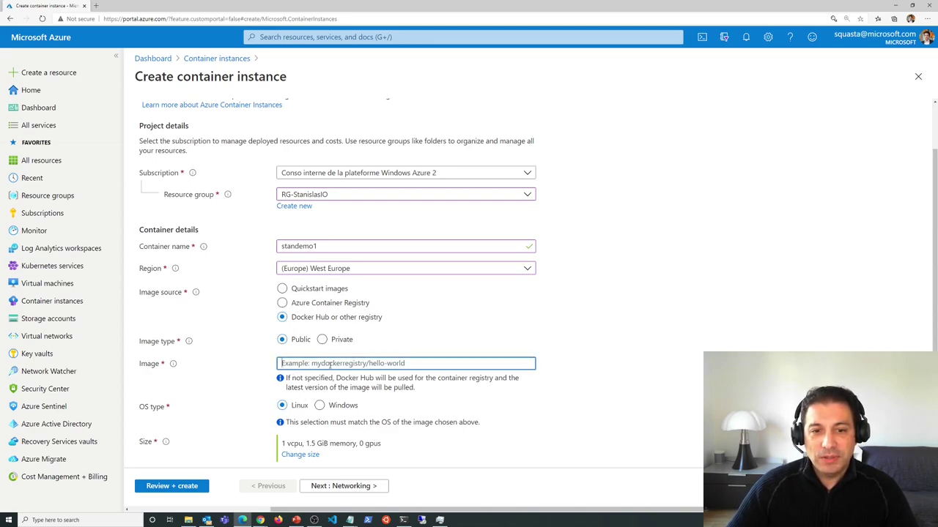
text(ng)
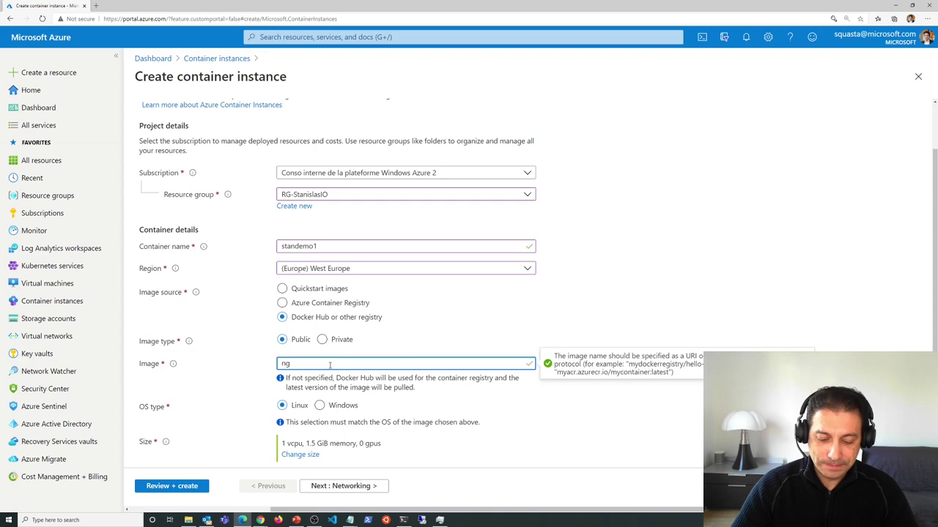
text(inx)
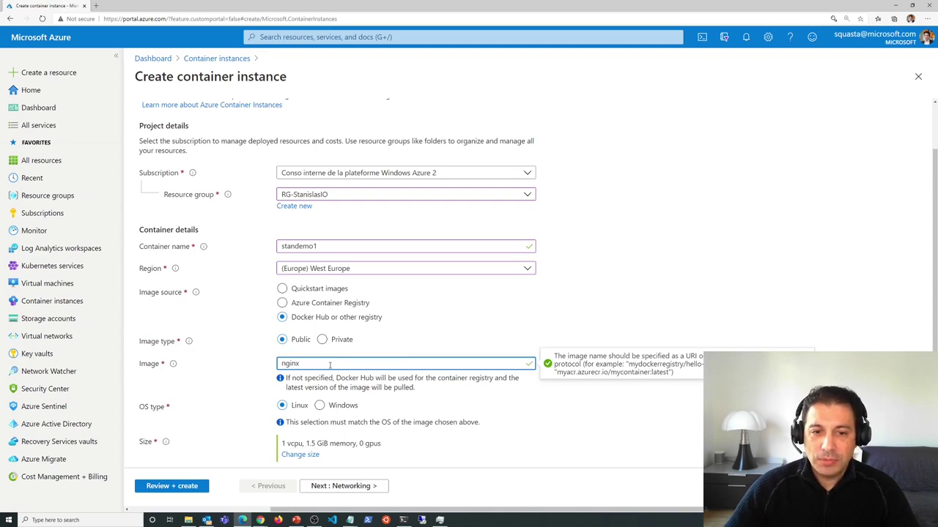
click(301, 290)
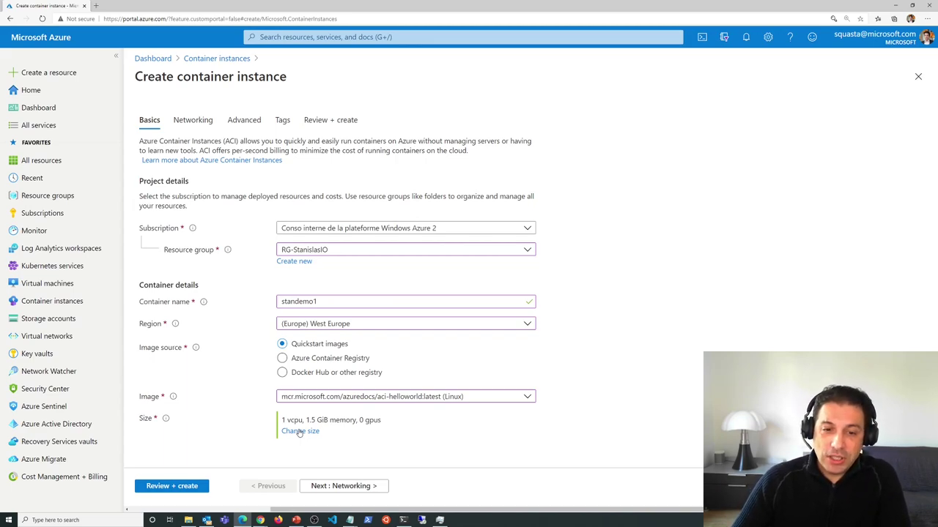
click(299, 432)
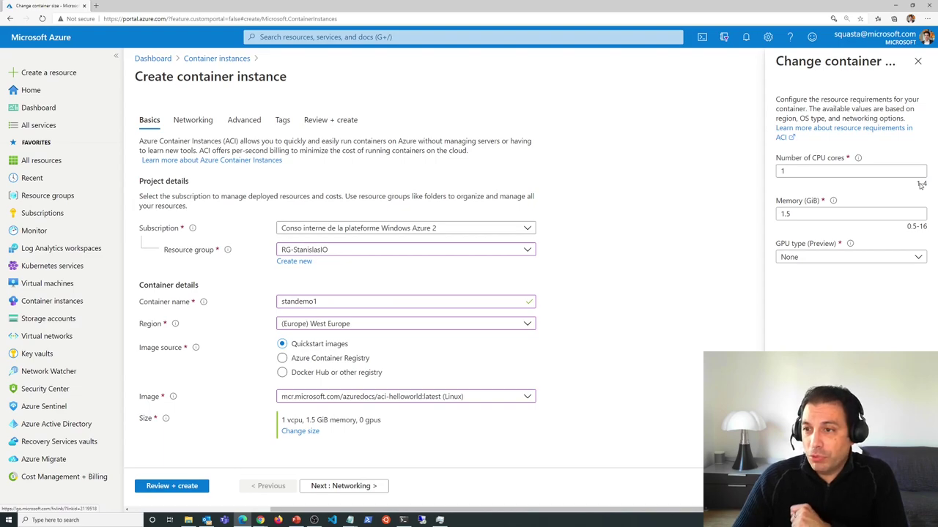
click(810, 171)
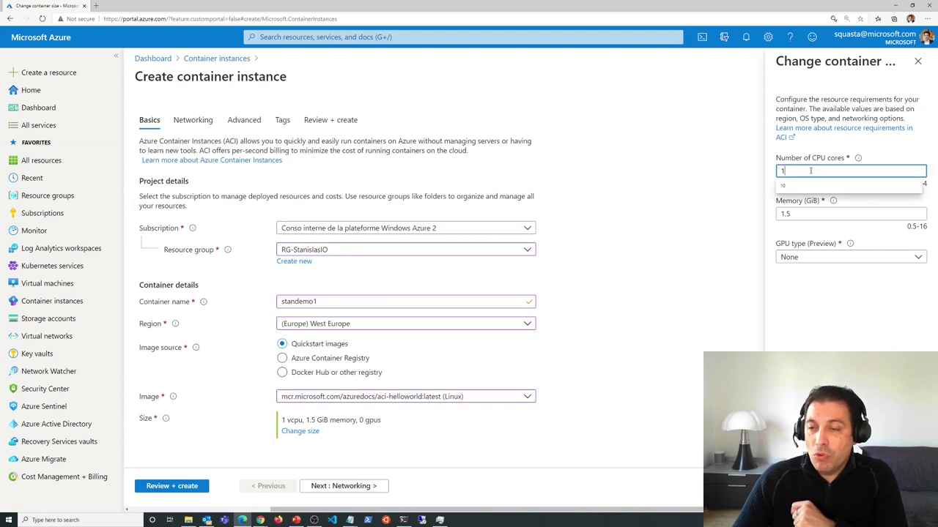
click(919, 219)
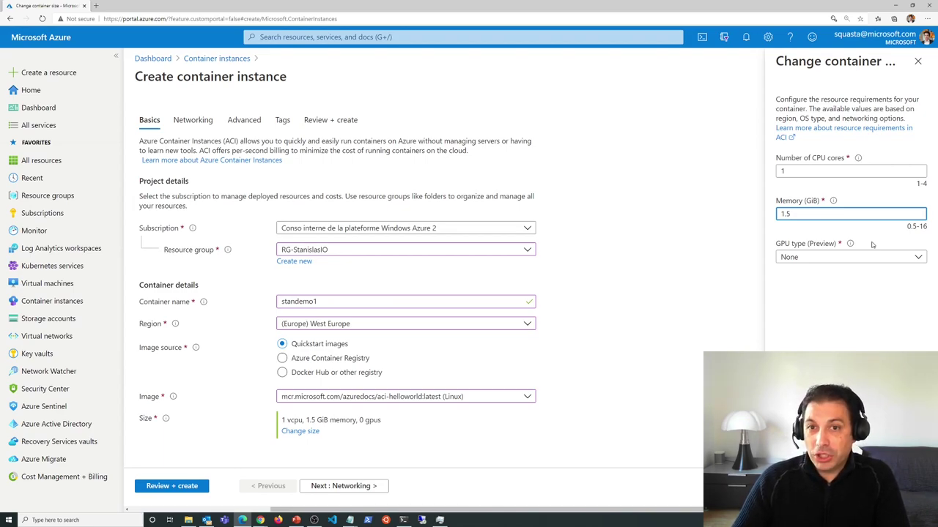
click(918, 259)
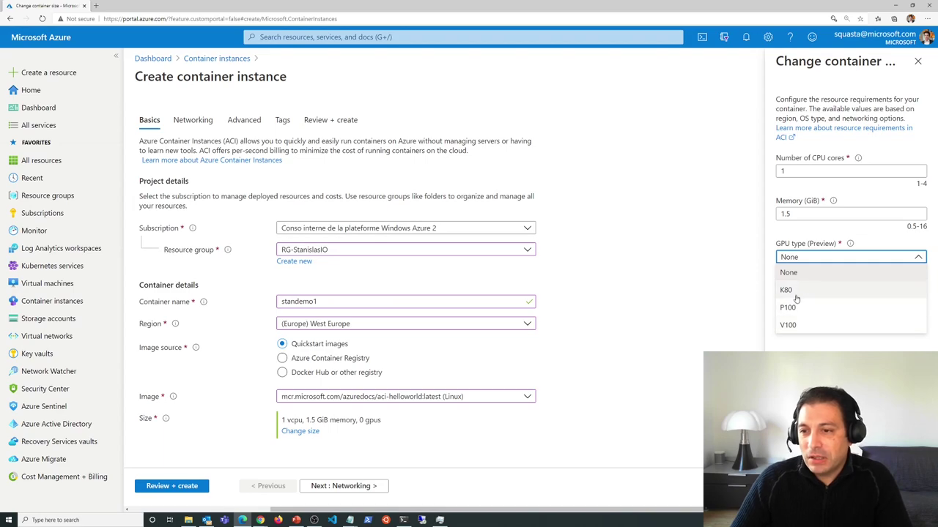
click(795, 324)
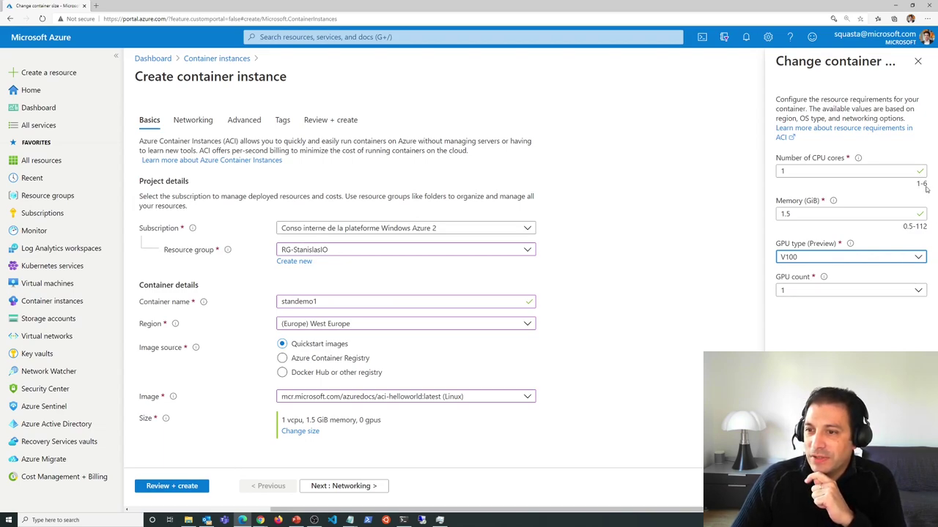
click(793, 291)
click(831, 338)
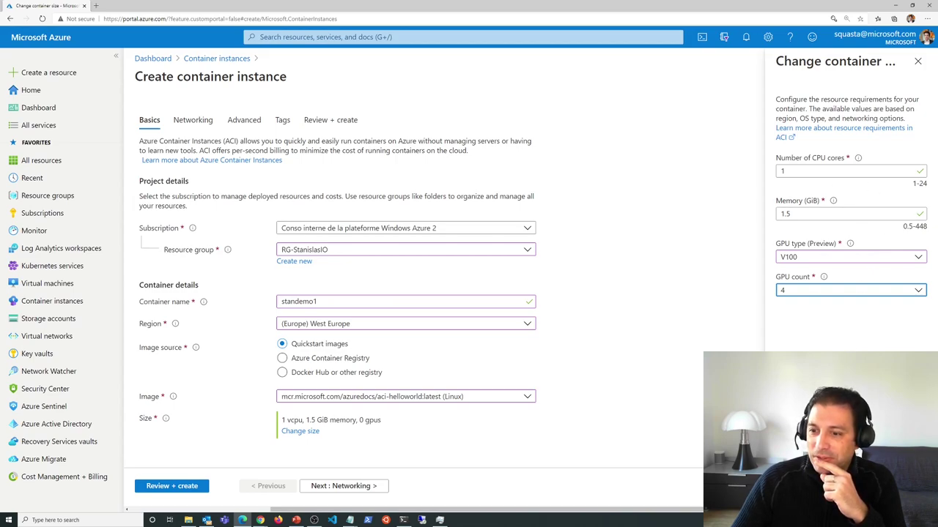
key(shift+Tab)
key(n)
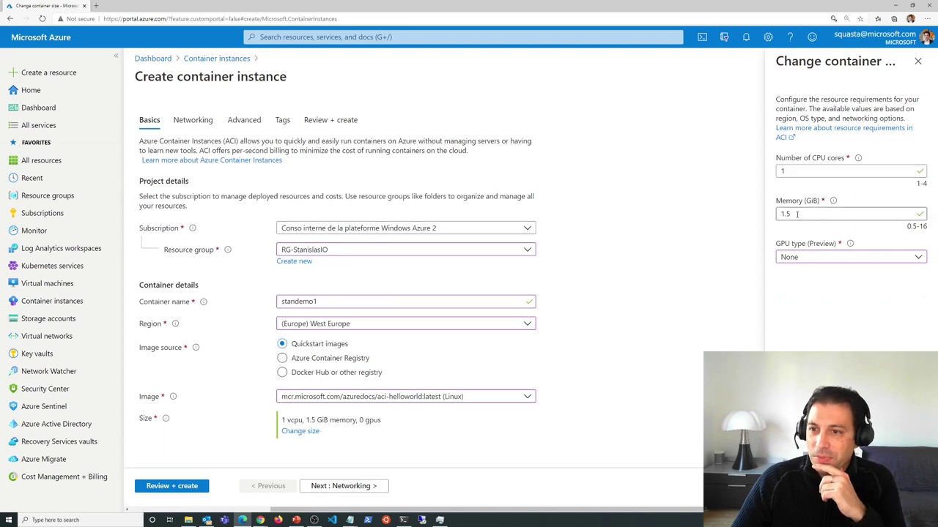
click(791, 505)
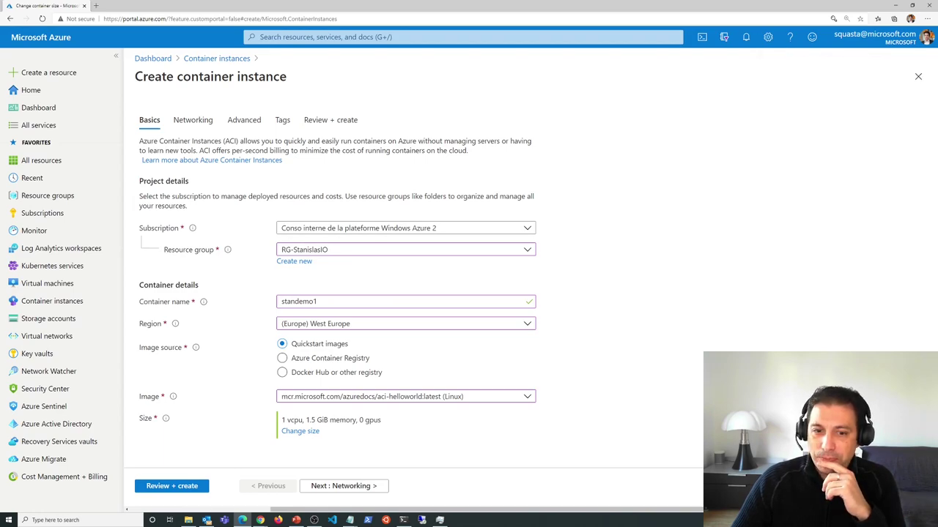
- On Networking, enter DNS name label demostan1 and keep the networking type Public
click(364, 486)
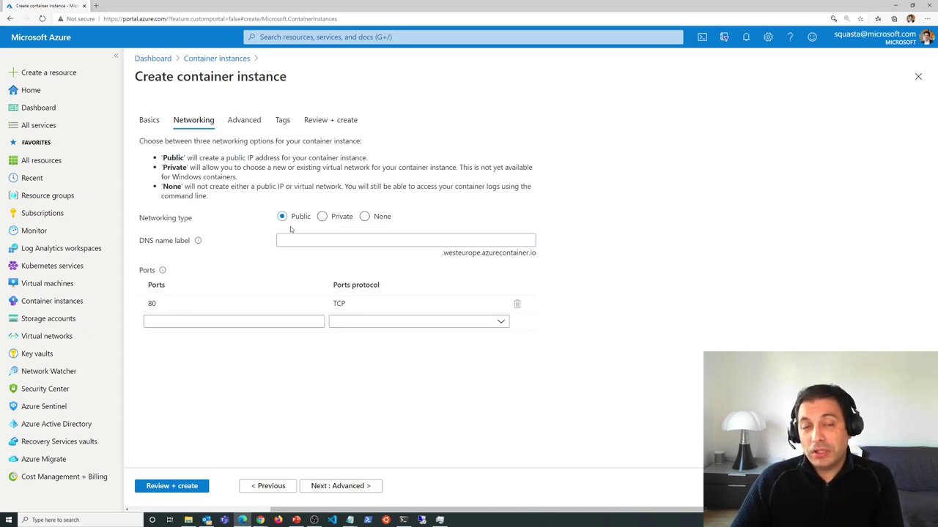
click(389, 240)
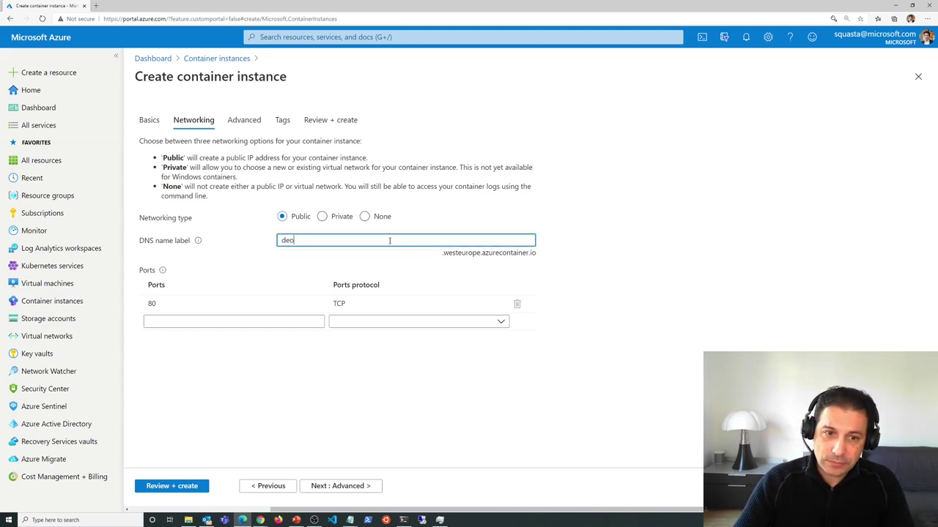
text(mostan1)
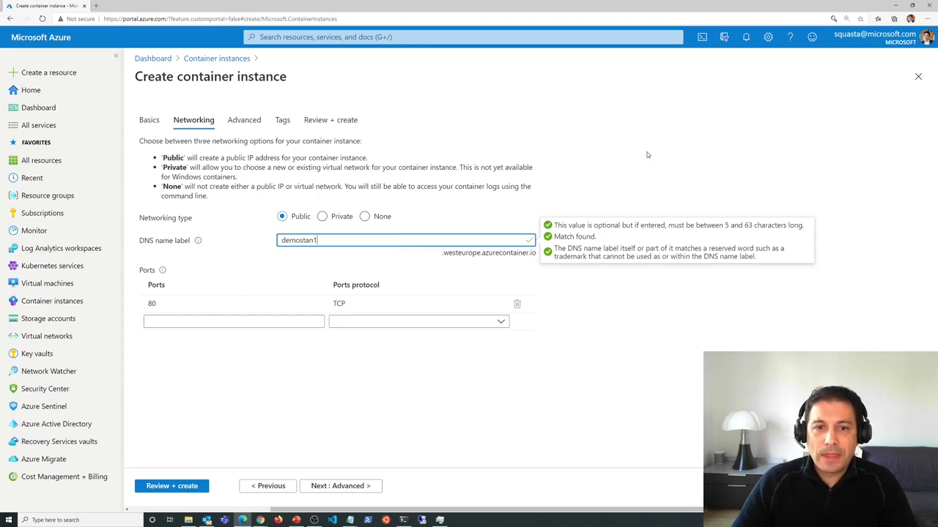
click(648, 155)
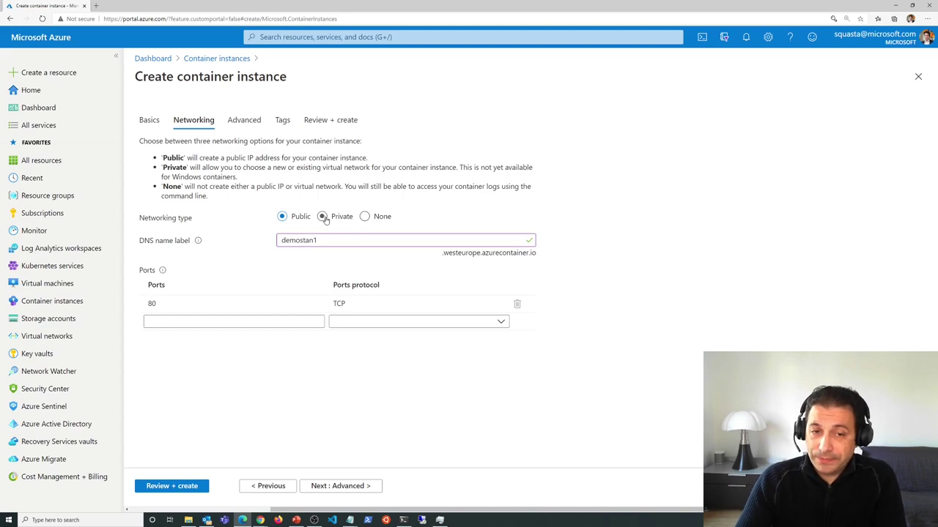
click(323, 217)
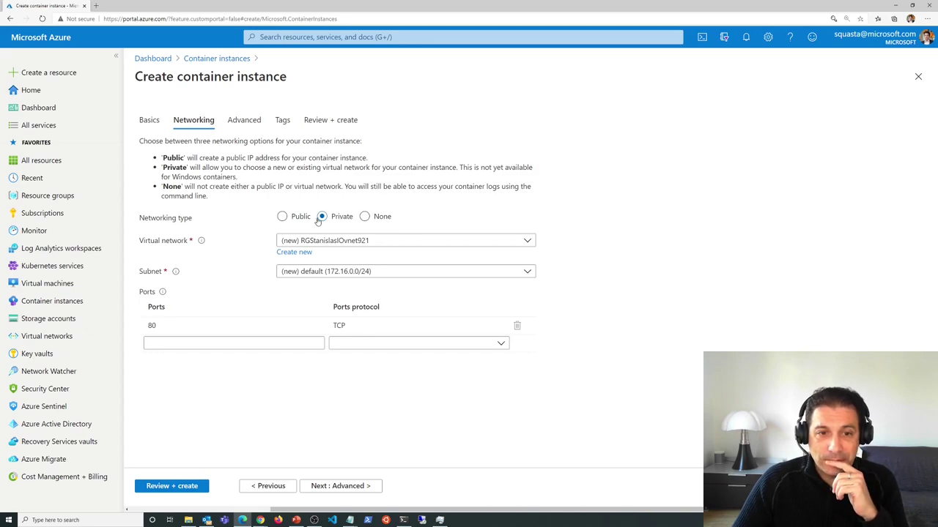
click(282, 216)
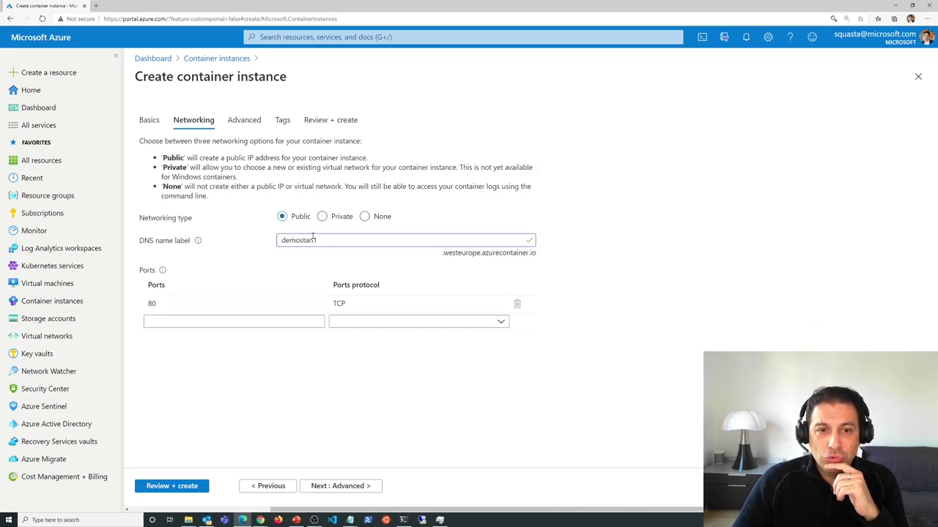
click(345, 485)
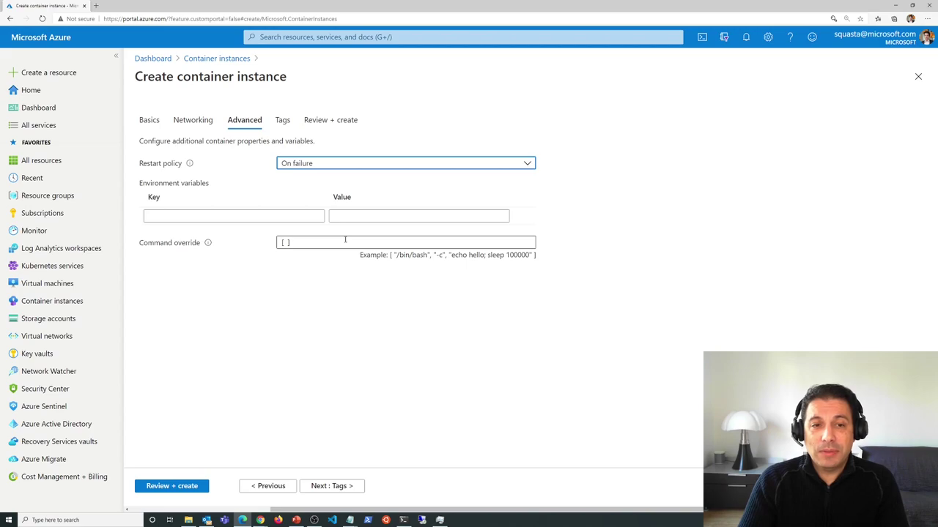
- Leave environment variables empty and restart policy On failure, then validate via Review + create
click(262, 216)
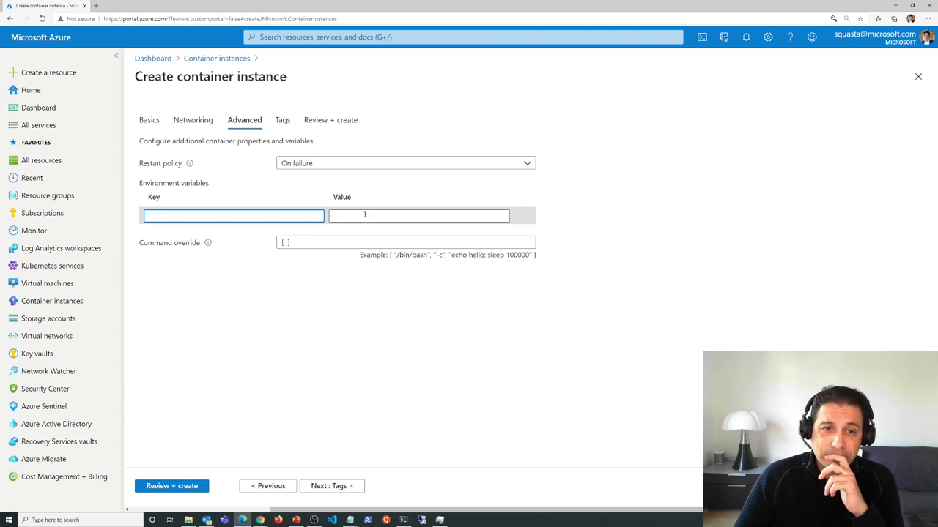
click(334, 165)
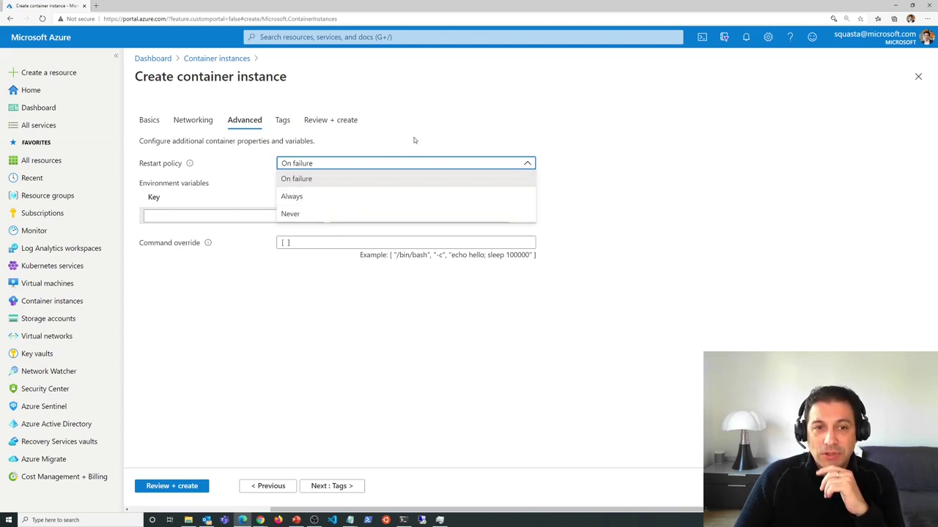
click(501, 110)
click(189, 488)
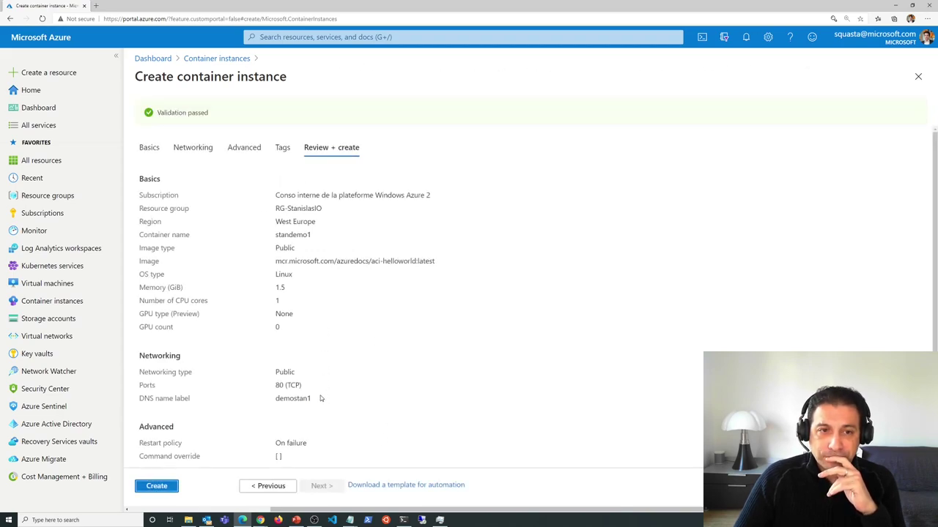
- Create the standemo1 container instance to launch its deployment
click(165, 488)
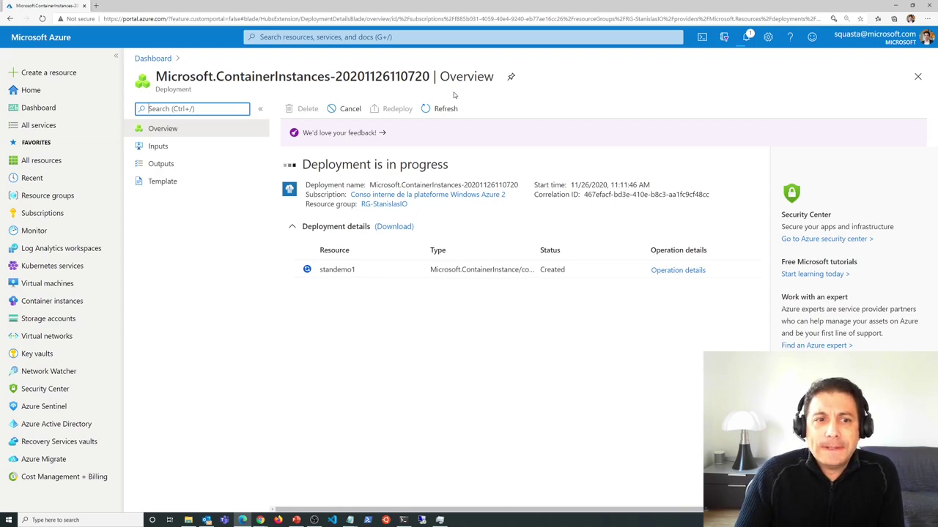
- Show the deployment's Template JSON and highlight the Microsoft.ContainerInstance resource type
click(167, 189)
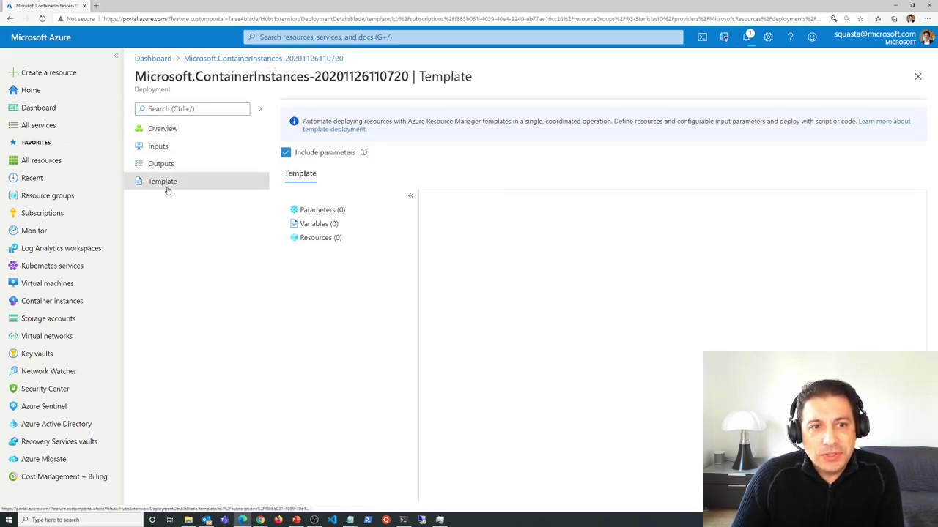
scroll(592, 325, down, 10)
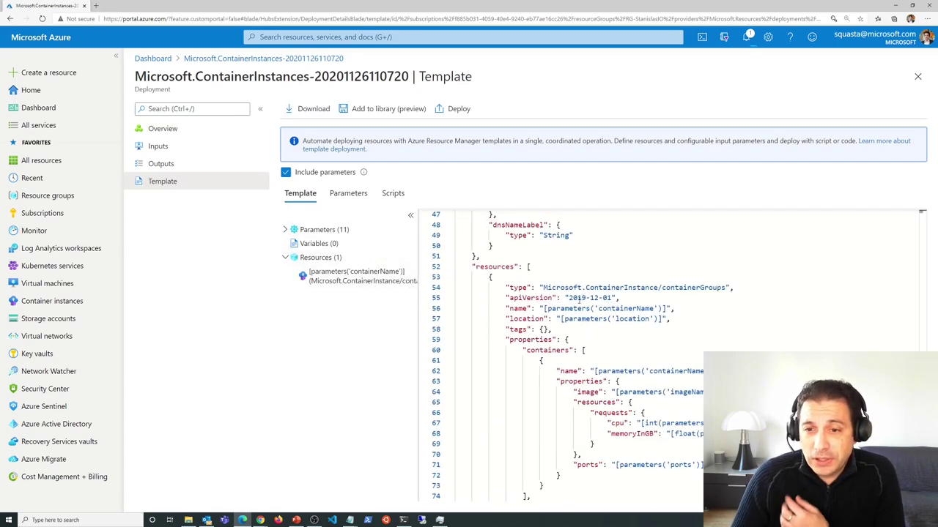
drag(543, 287, 657, 287)
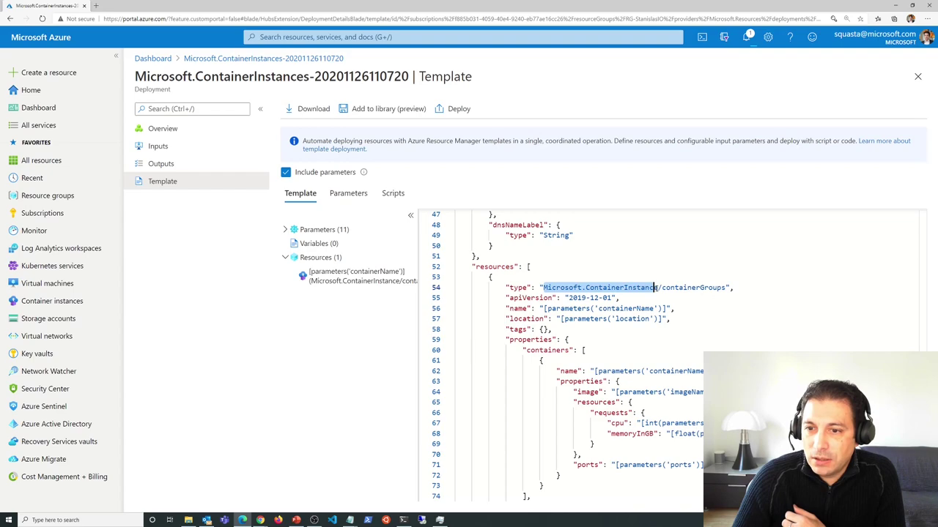
scroll(725, 294, down, 2)
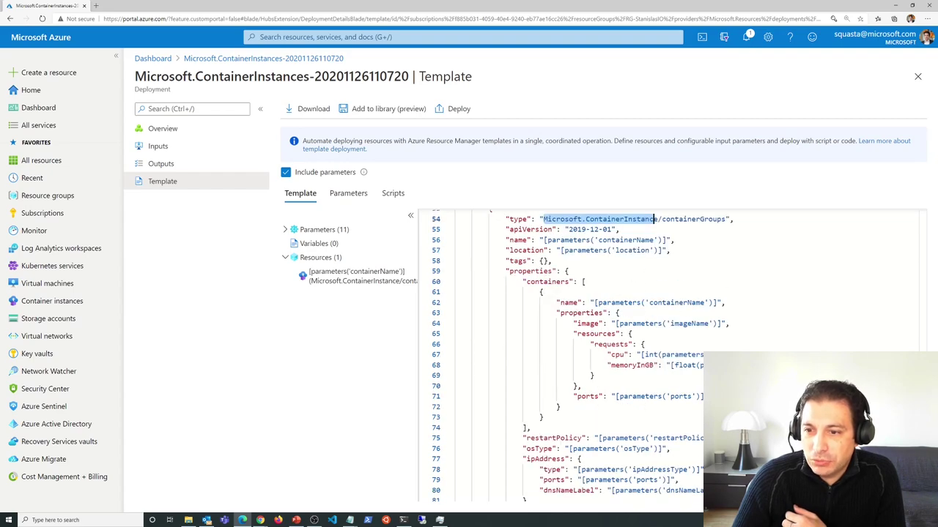
scroll(682, 386, down, 1)
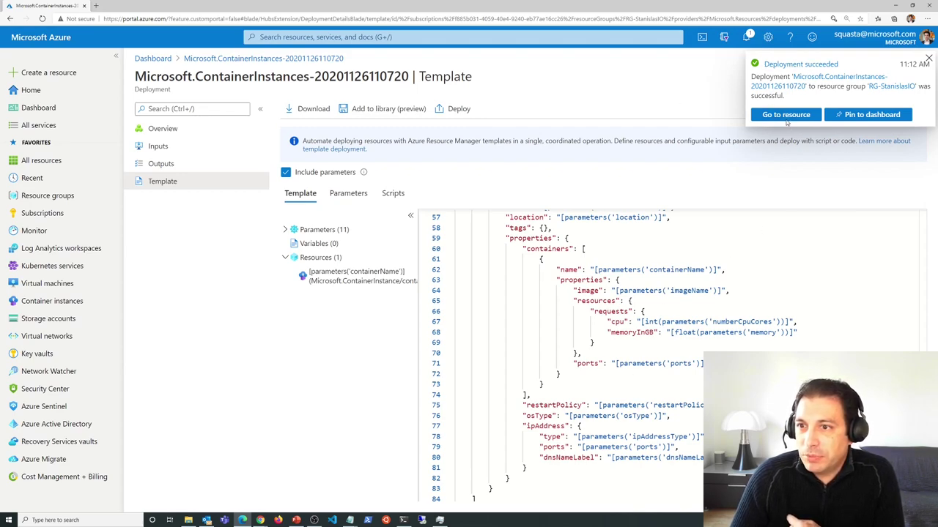
- Go to the standemo1 resource and view its Running container with Pulling, Pulled, Started events
click(786, 116)
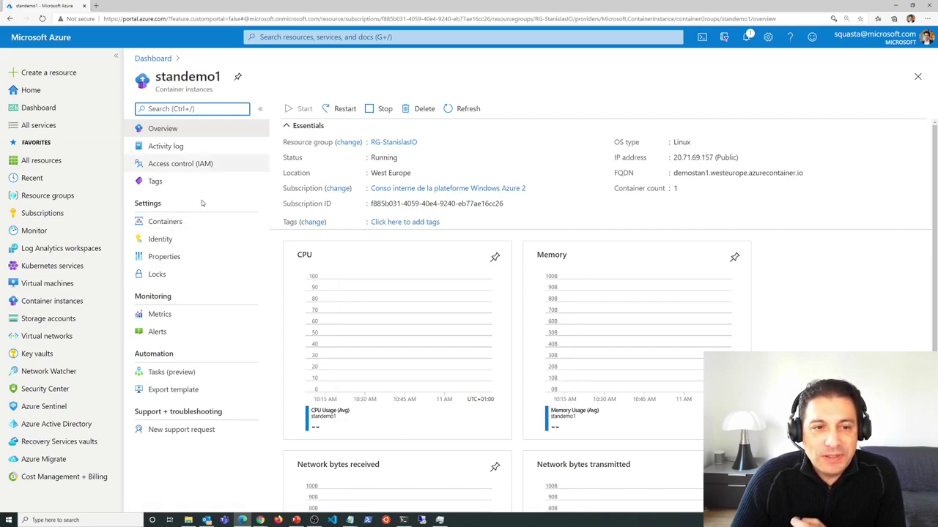
click(165, 221)
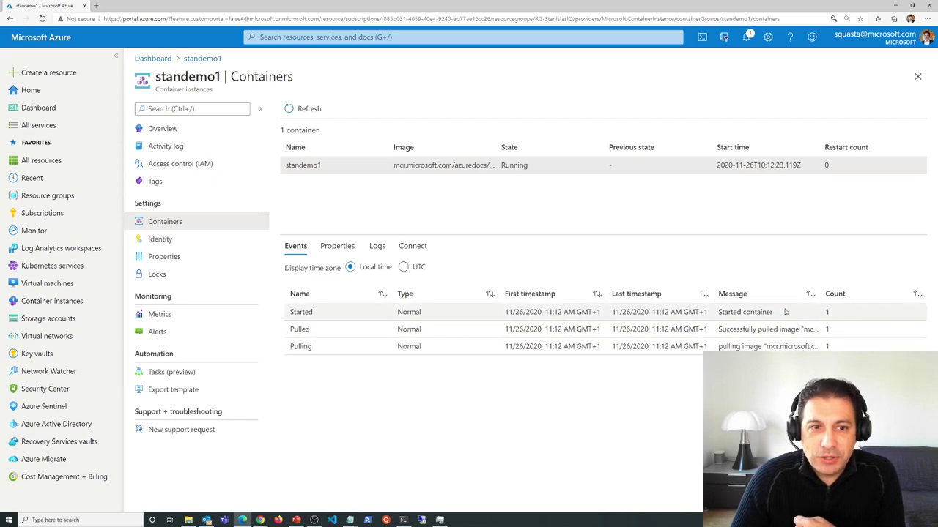
- Copy the public IP 20.71.69.157 from Overview and open it in a new tab
click(167, 128)
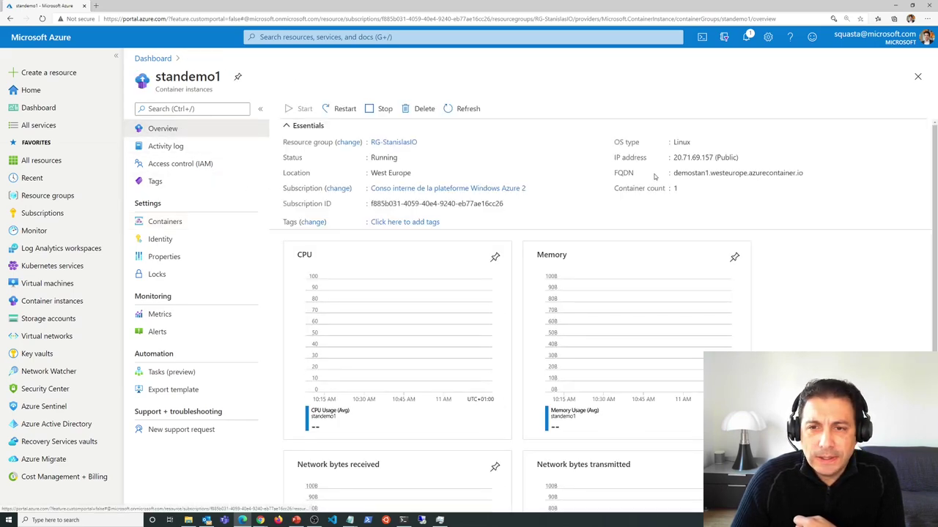
double_click(693, 157)
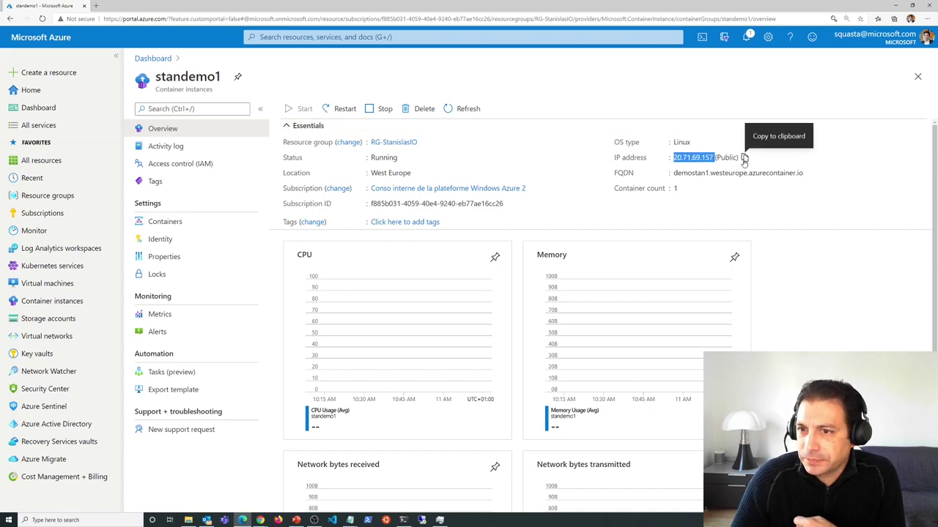
click(744, 158)
click(95, 7)
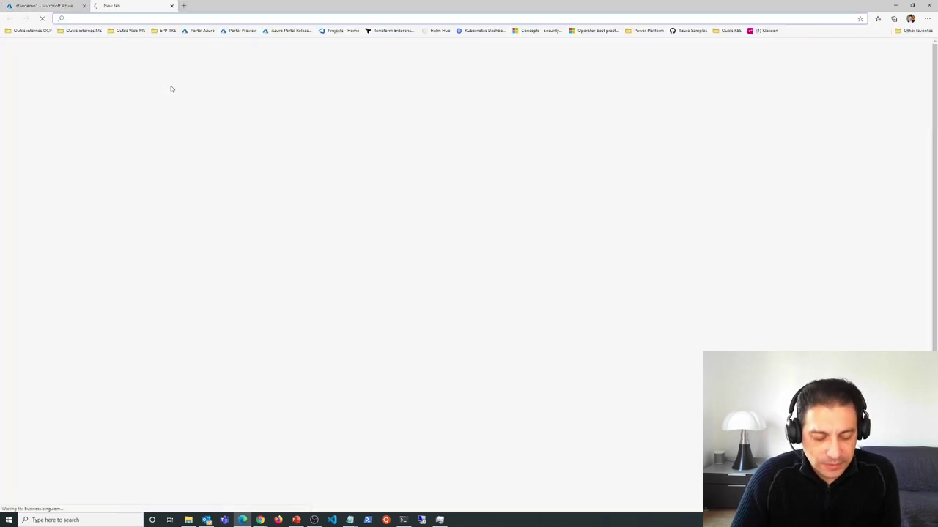
key(ctrl+v)
key(Return)
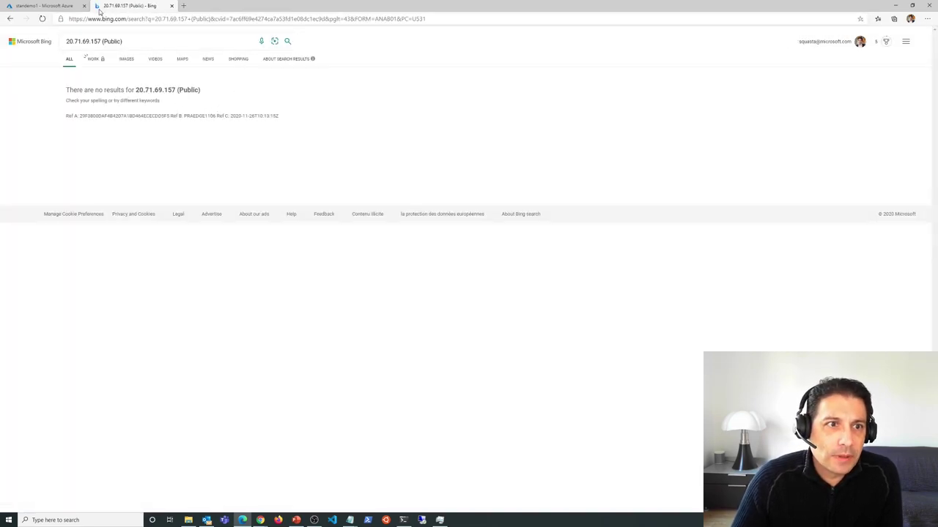
- Copy the IP address again and load it in the search results tab
click(45, 5)
mouse_move(712, 156)
mouse_down()
mouse_move(673, 157)
mouse_move(713, 157)
mouse_up()
click(669, 159)
right_click(708, 160)
click(724, 167)
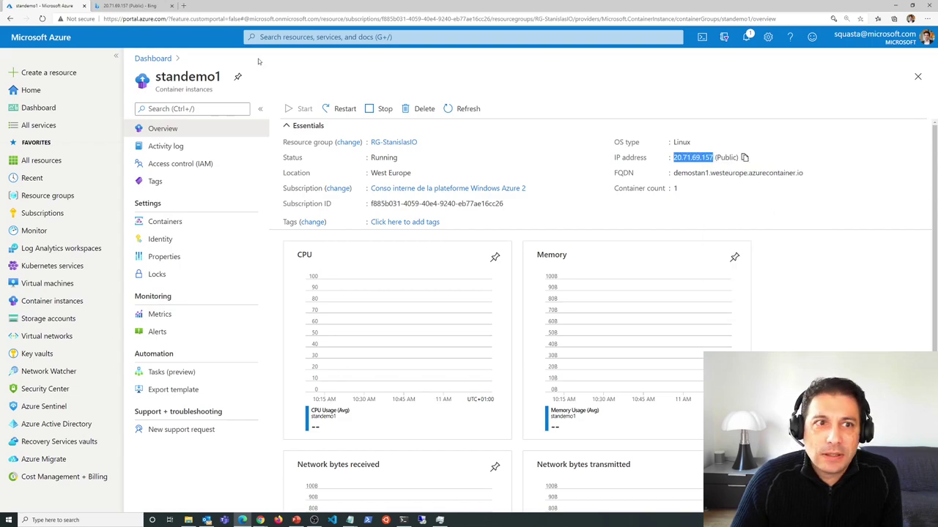
click(128, 6)
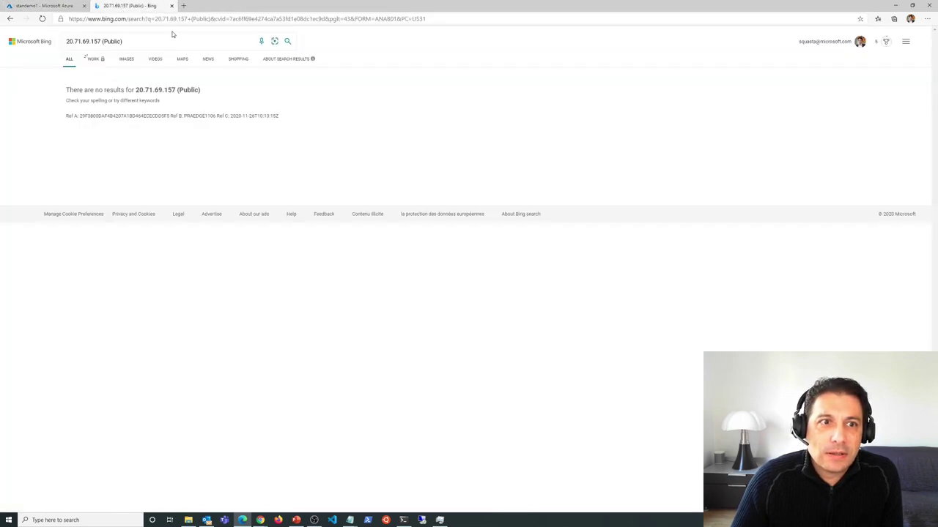
click(93, 18)
key(ctrl+v)
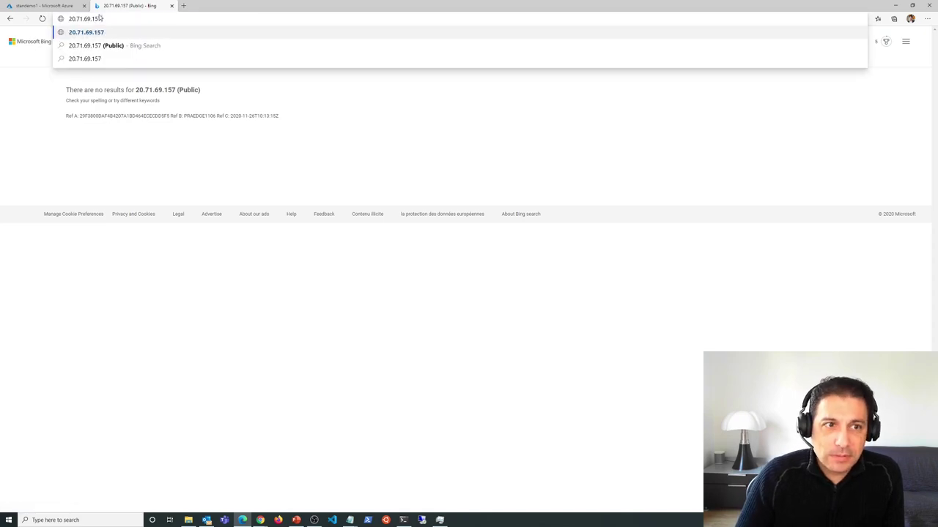
key(Return)
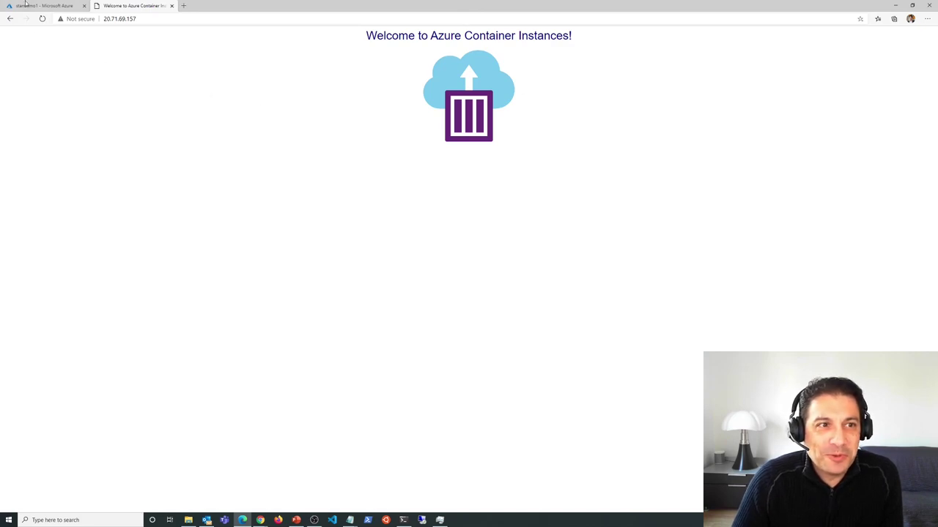
- Copy the instance's FQDN and open it in another new tab
click(69, 6)
click(809, 173)
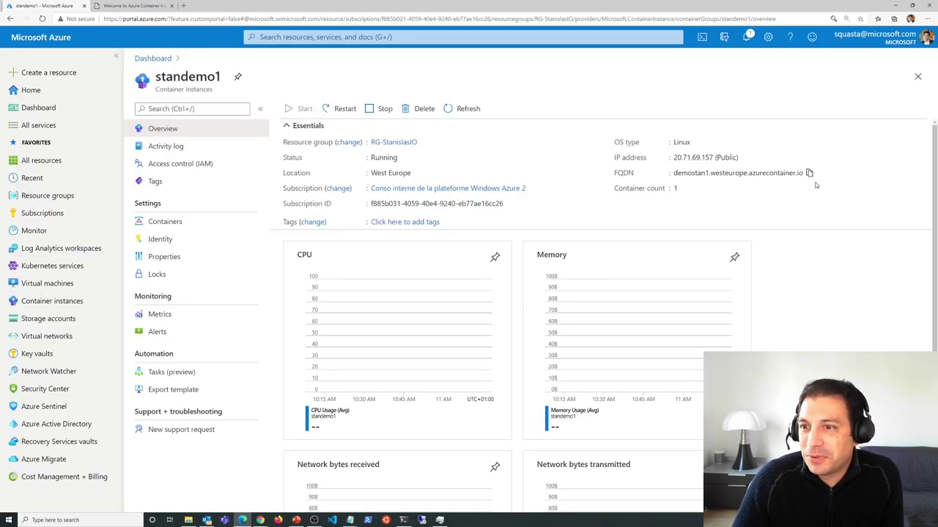
click(178, 5)
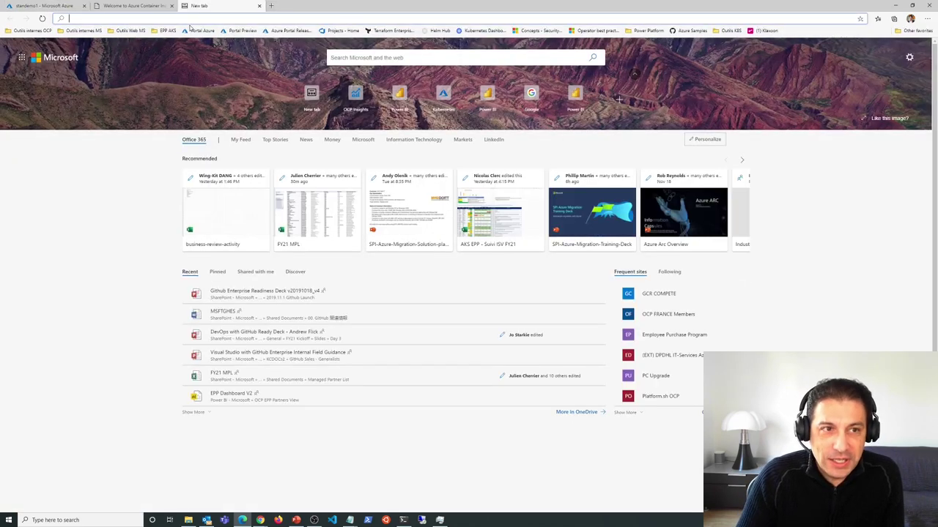
key(ctrl+v)
key(Return)
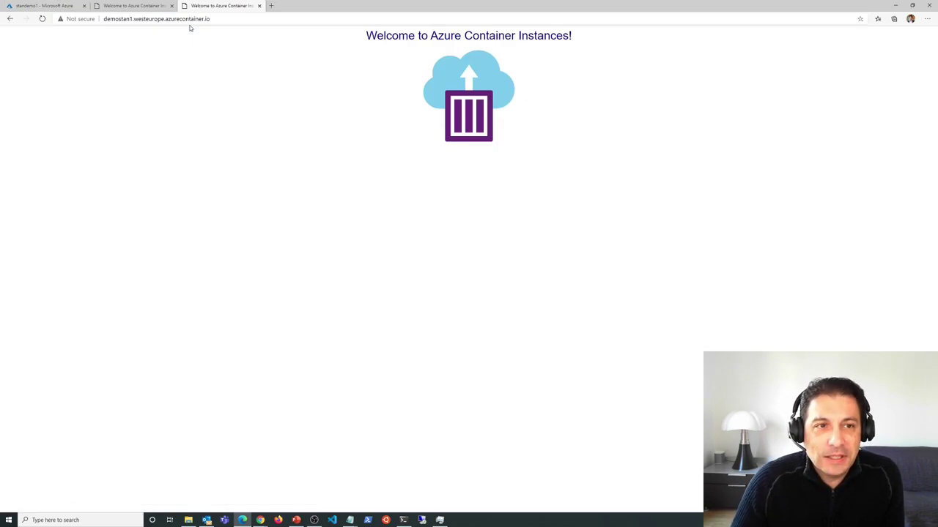
click(51, 6)
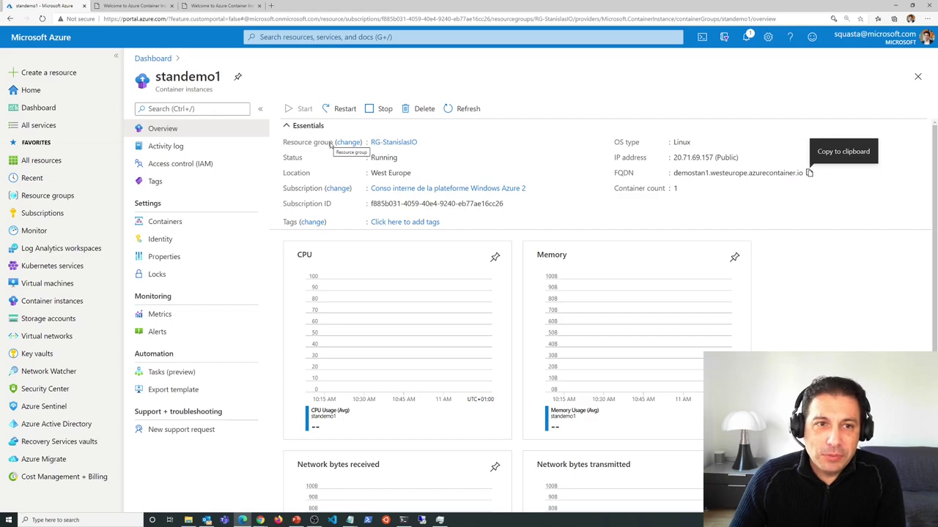
- Clear the terminal and run az container list, selecting standemo1 in the output
click(403, 520)
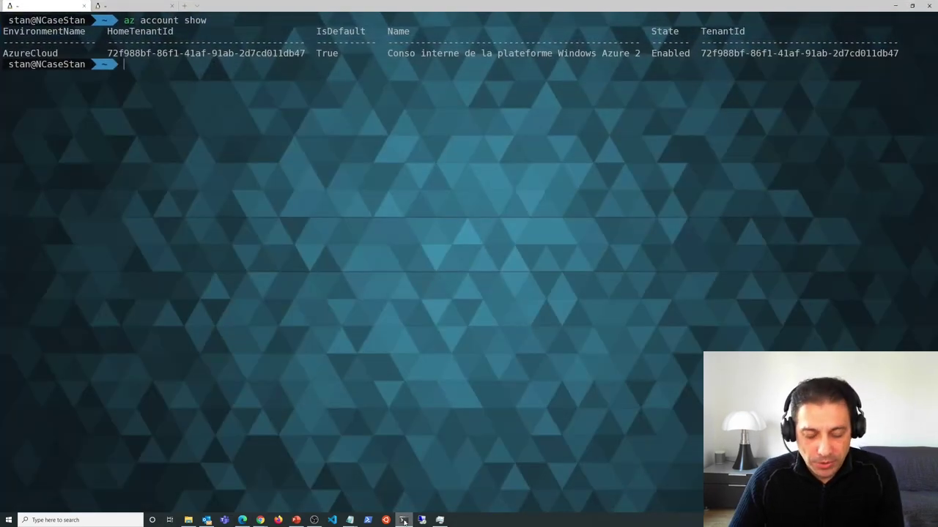
text(clear)
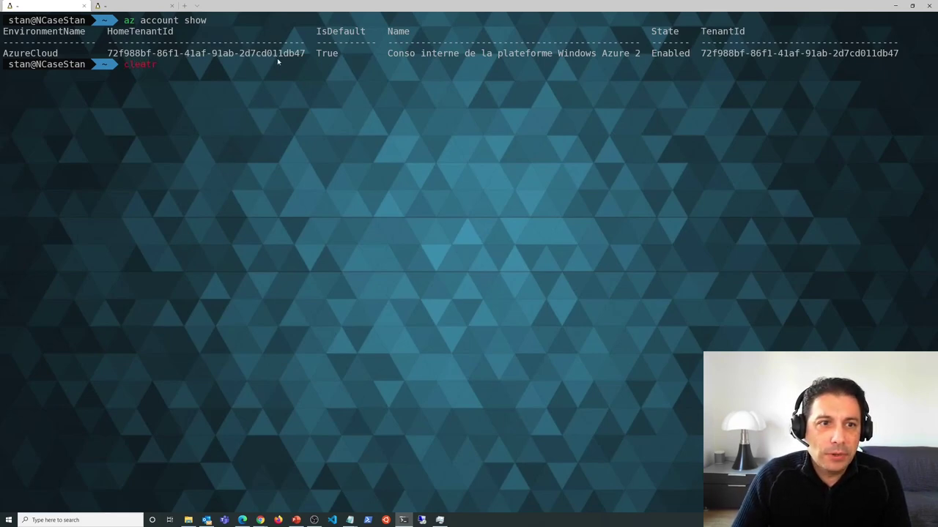
key(Return)
text(a)
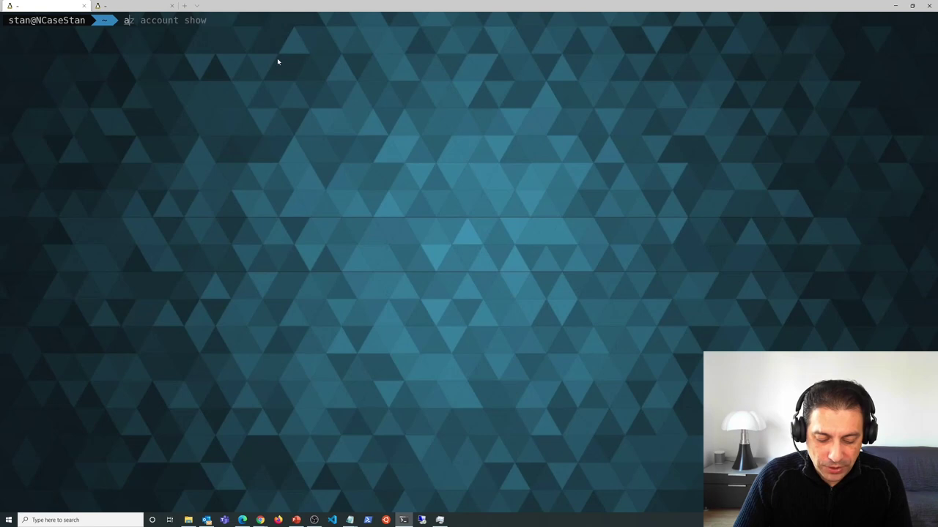
text(z conaine)
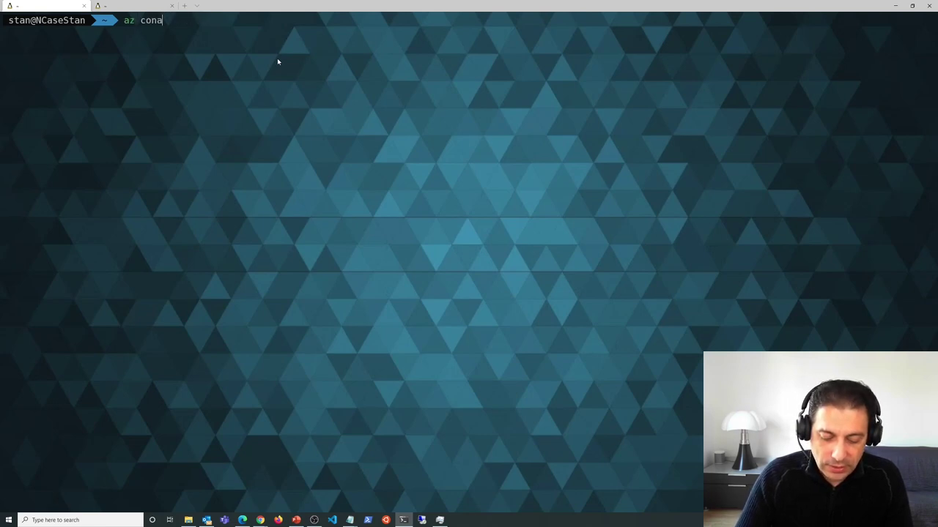
key(BackSpace)
key(BackSpace)
key(BackSpace)
key(BackSpace)
text(t)
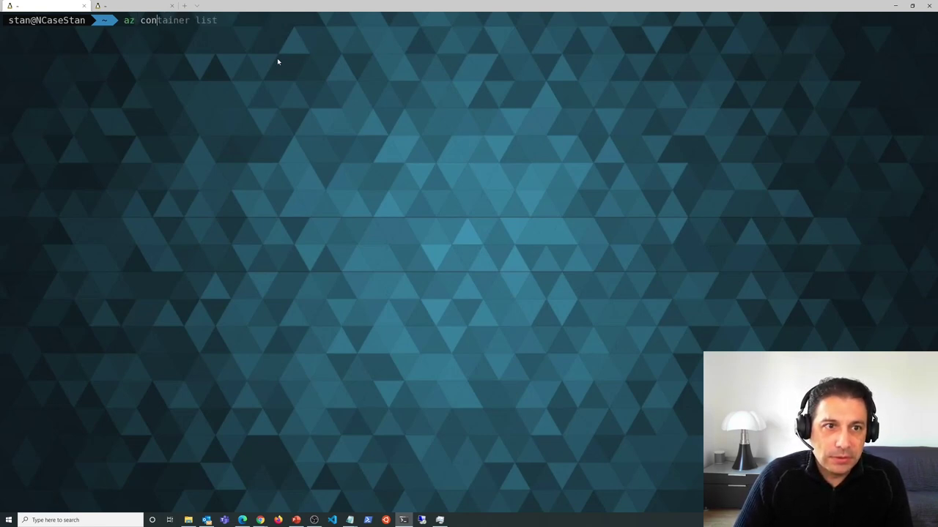
key(Right)
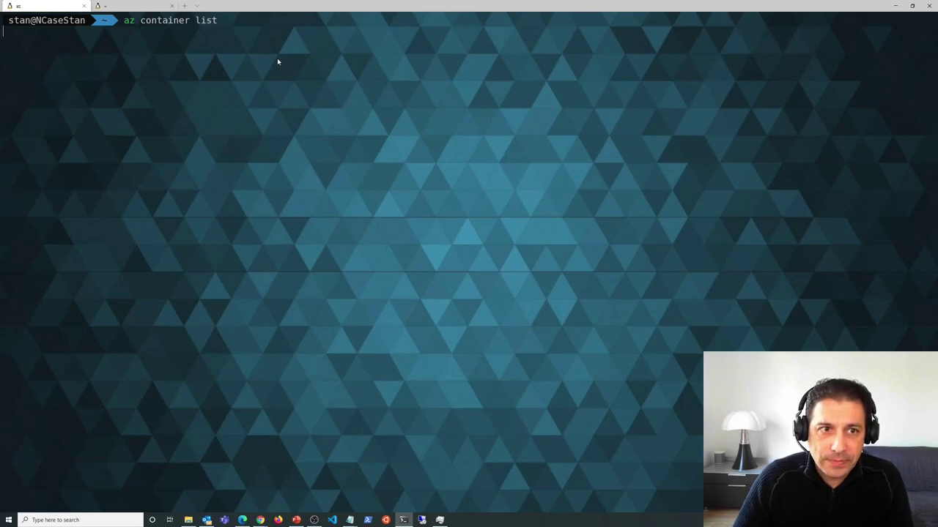
drag(53, 53, 4, 53)
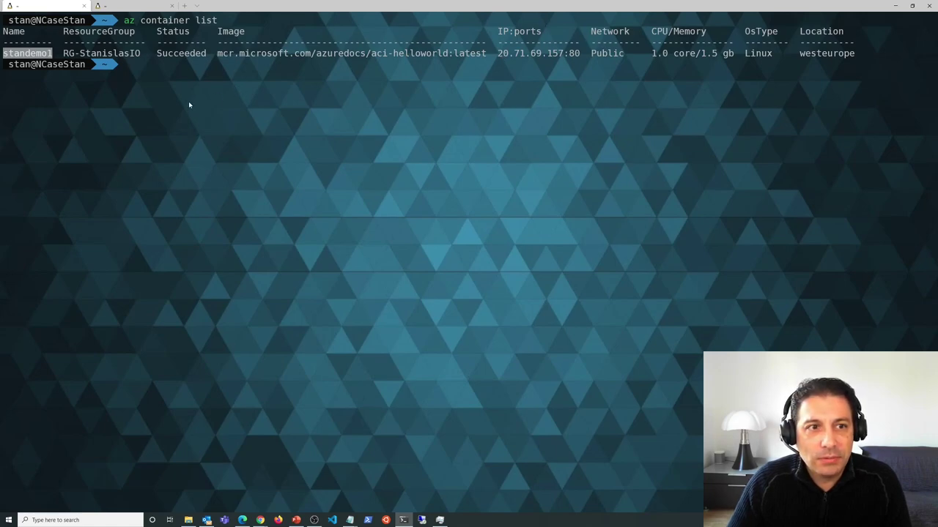
key(ctrl+c)
- Discard an unfinished az container create, clear the screen, and start typing docker
text(az cont)
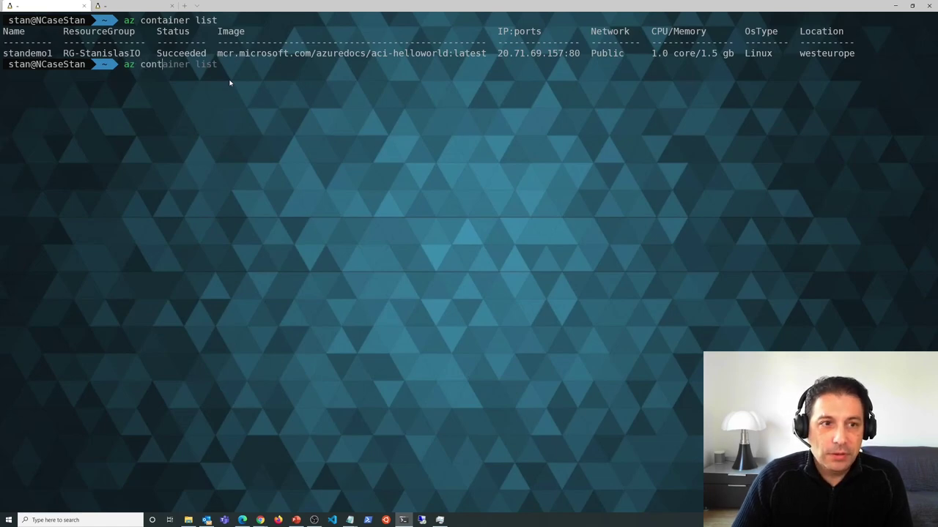
text(ainer c)
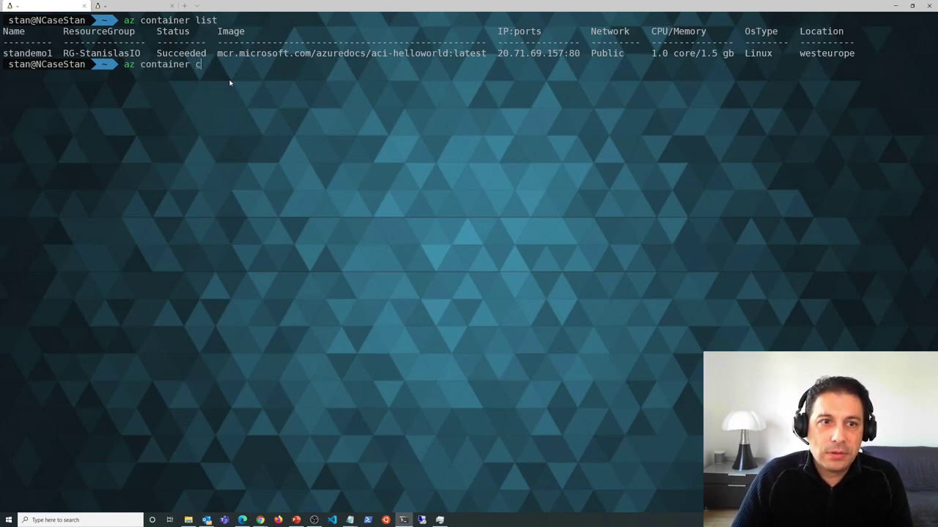
text(reate)
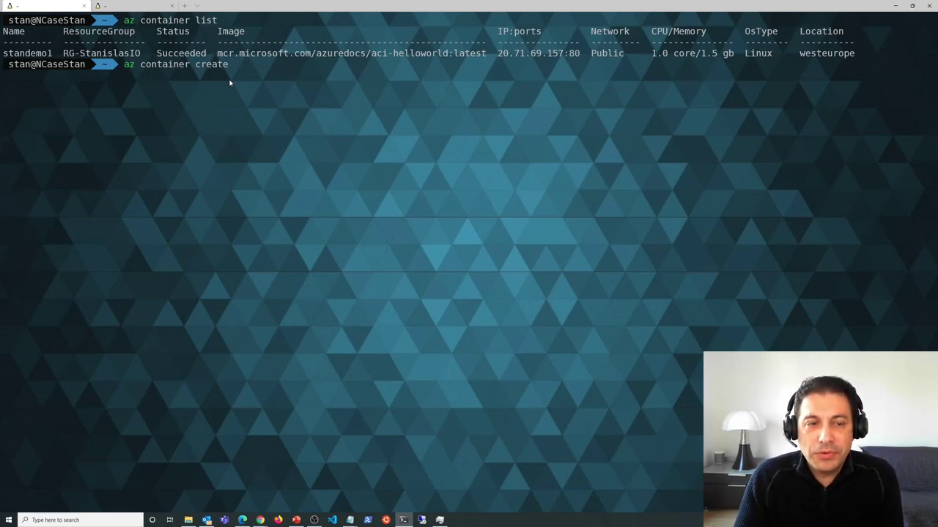
key(BackSpace)
key(BackSpace)
key(BackSpace)
key(BackSpace)
key(BackSpace)
key(BackSpace)
key(BackSpace)
key(BackSpace)
key(BackSpace)
key(BackSpace)
key(BackSpace)
key(BackSpace)
key(BackSpace)
key(BackSpace)
key(BackSpace)
key(BackSpace)
key(BackSpace)
key(BackSpace)
key(BackSpace)
key(BackSpace)
text(clear)
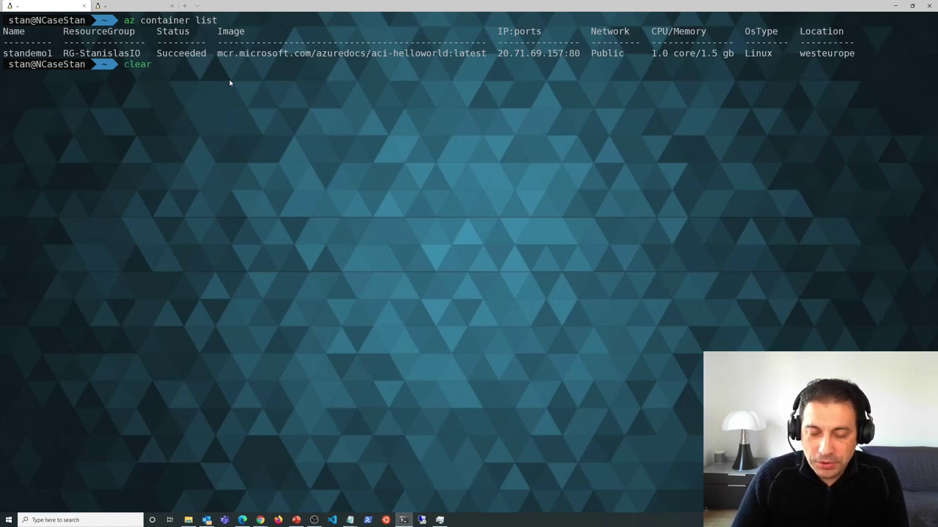
key(Return)
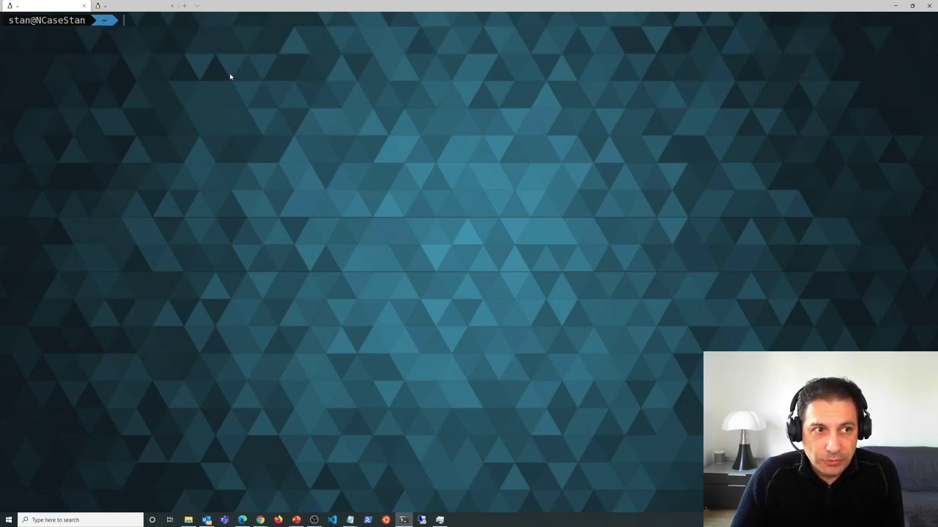
text(docker context list)
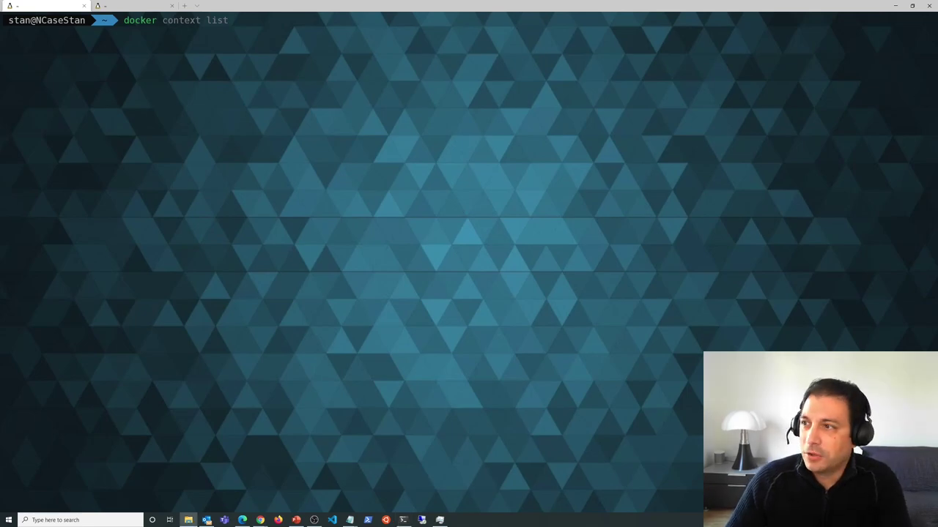
key(alt+Tab)
drag(566, 56, 598, 30)
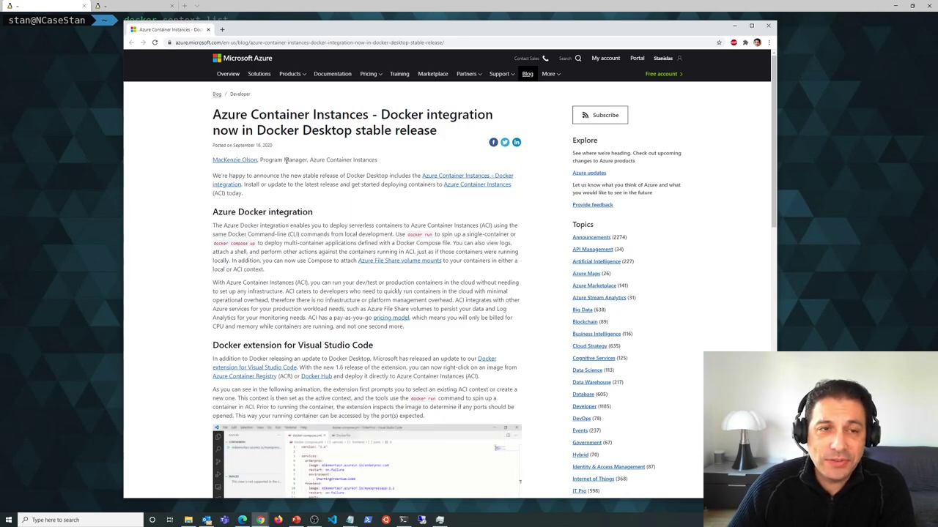
drag(338, 22, 353, 49)
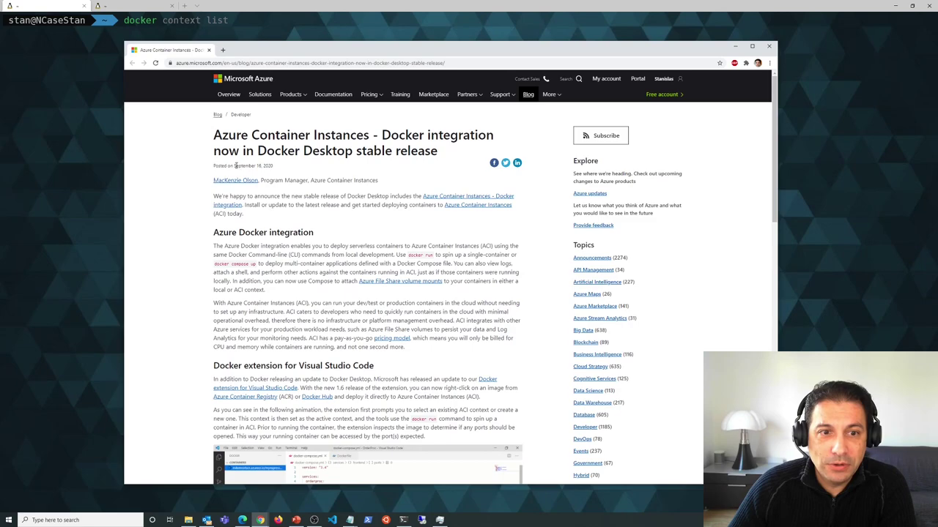
drag(234, 166, 275, 167)
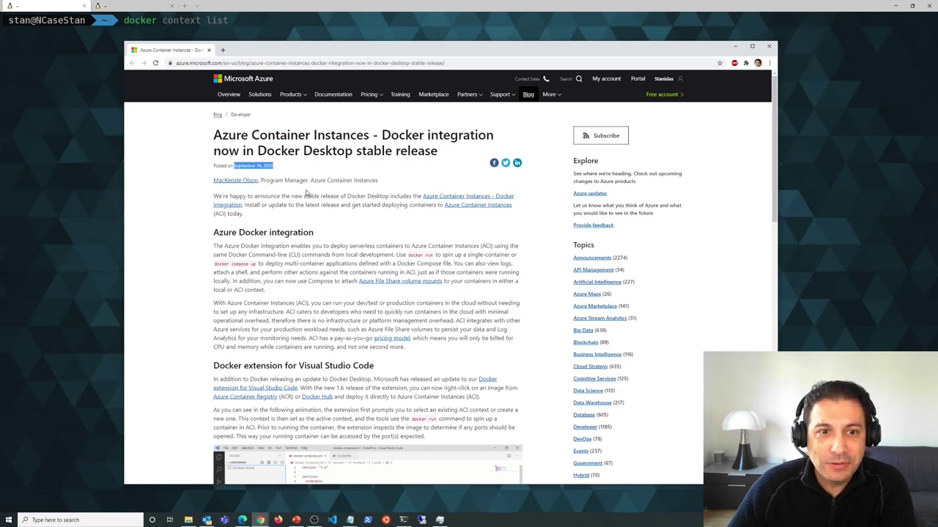
key(alt+Tab)
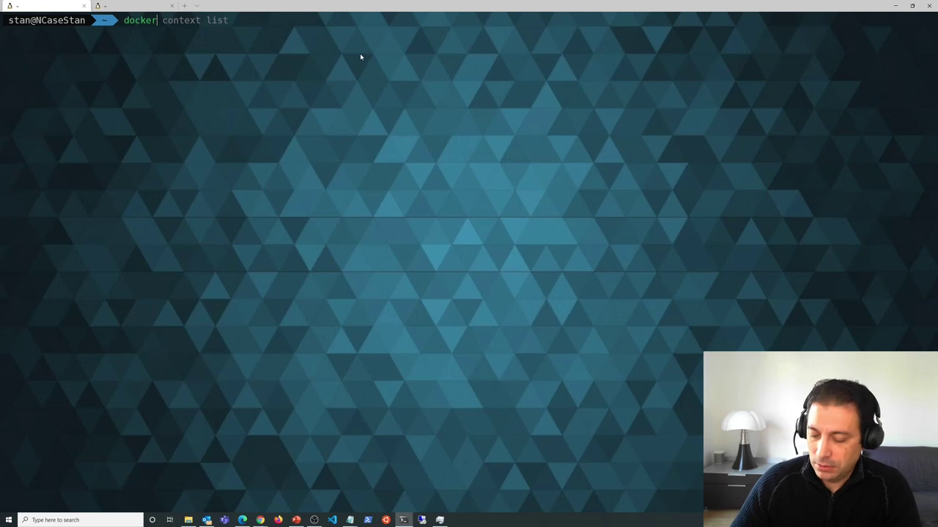
- Run docker context list at a smaller font and highlight the active aci context and its endpoint
key(Right)
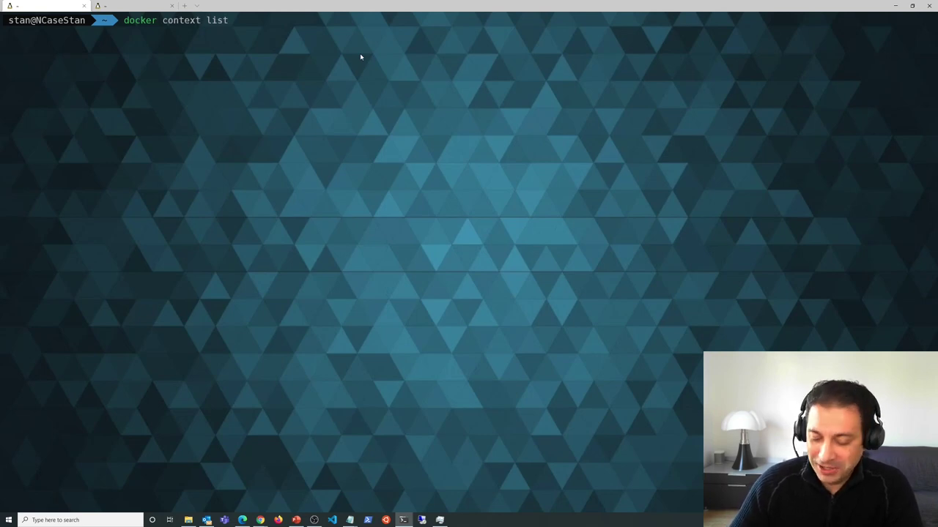
key(Return)
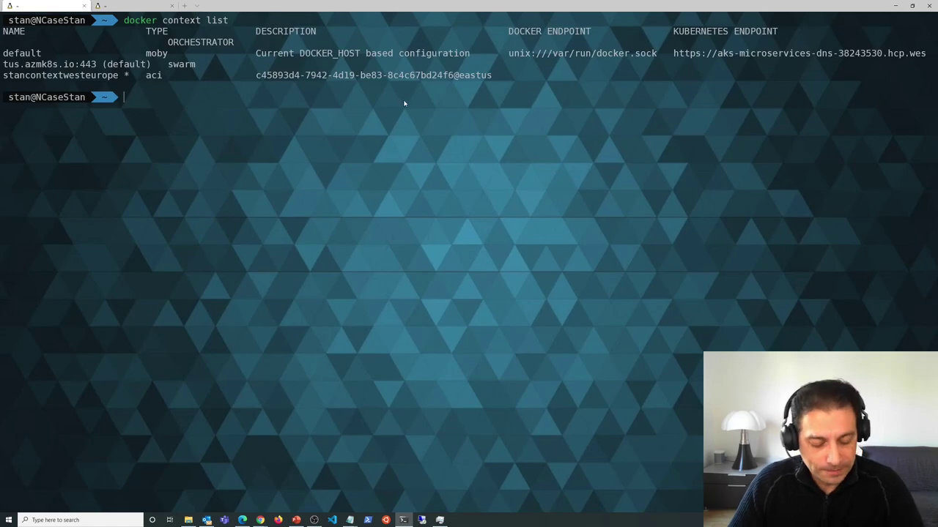
key(ctrl+minus)
key(ctrl+minus)
key(ctrl+minus)
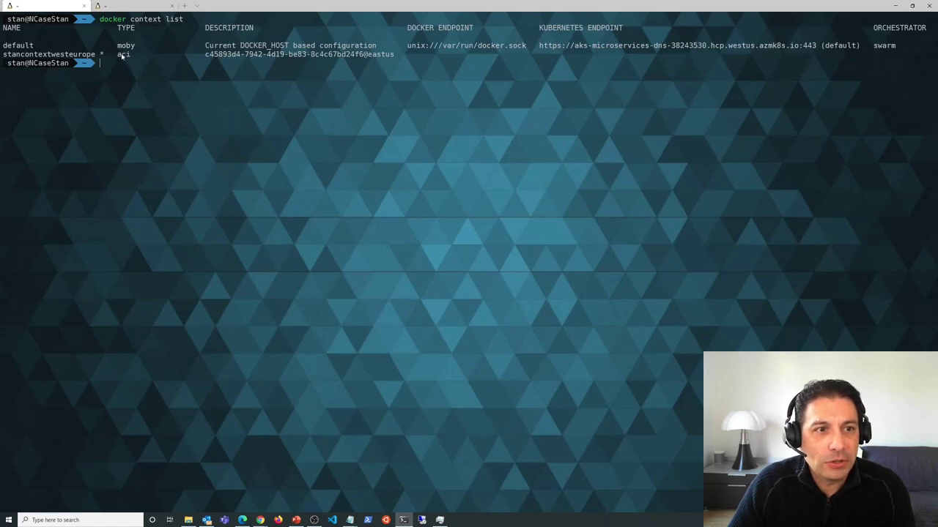
drag(118, 56, 136, 45)
click(161, 108)
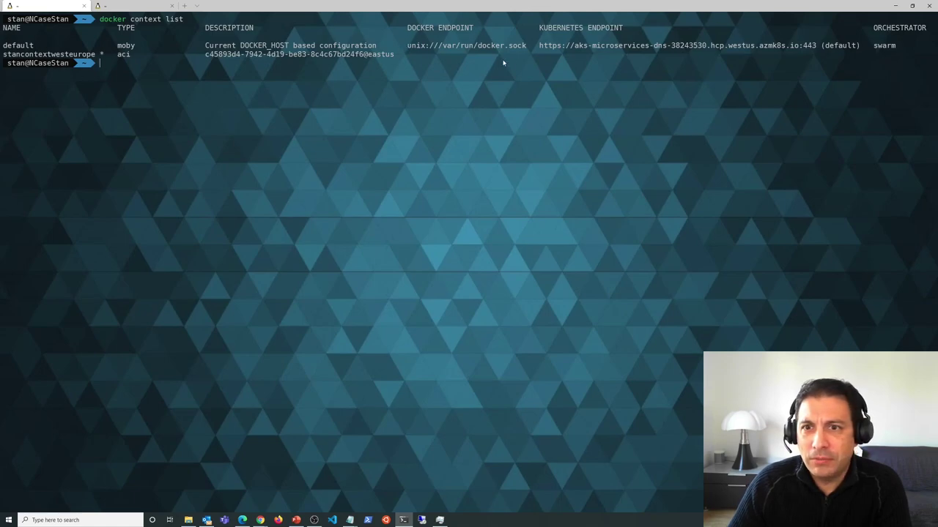
drag(545, 46, 854, 46)
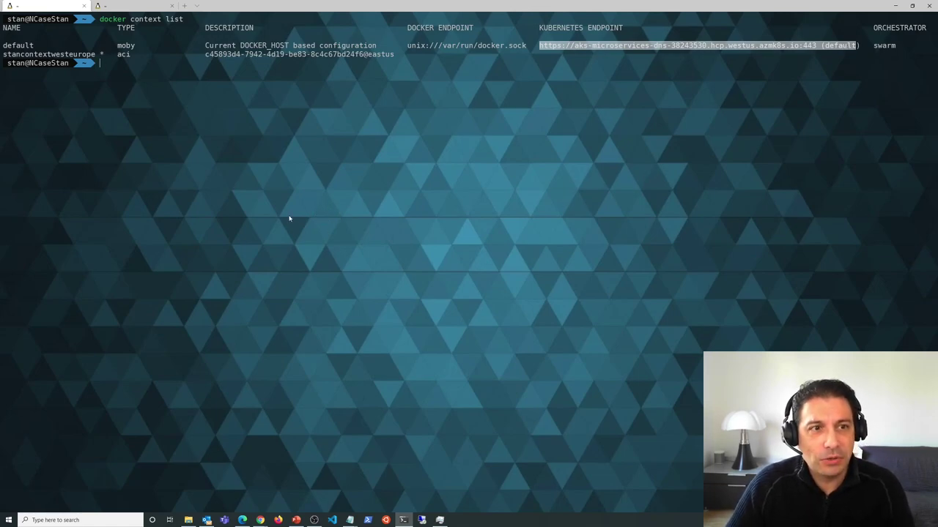
- Enlarge the terminal text and try the docker login azure command, then start erasing it
key(ctrl+plus)
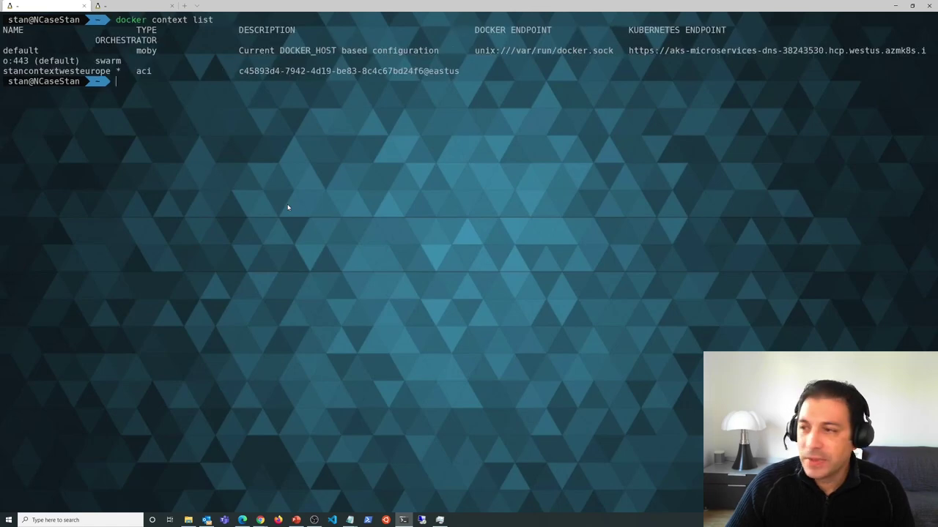
key(ctrl+plus)
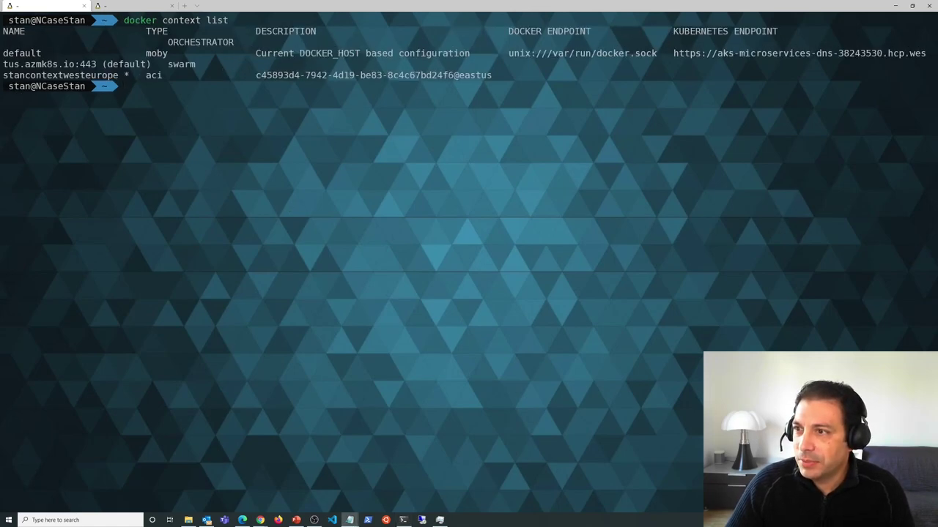
click(370, 126)
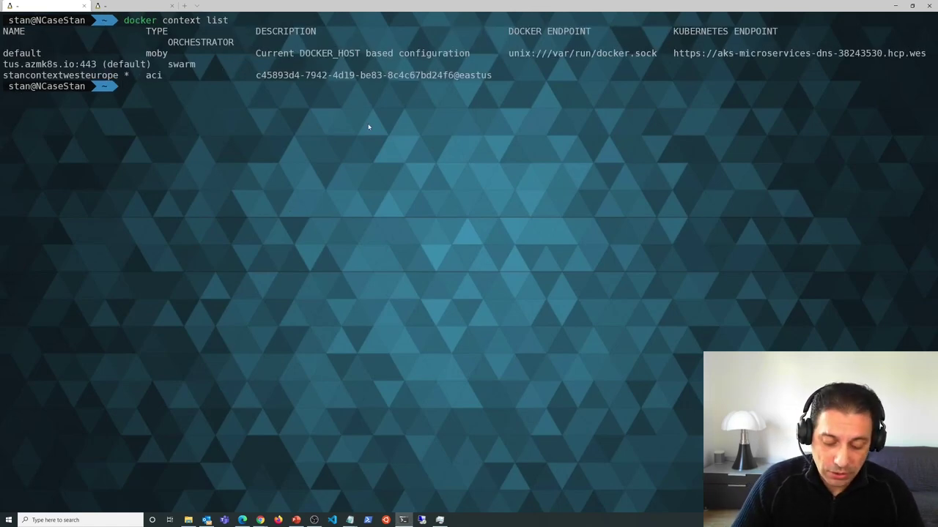
text(docker login)
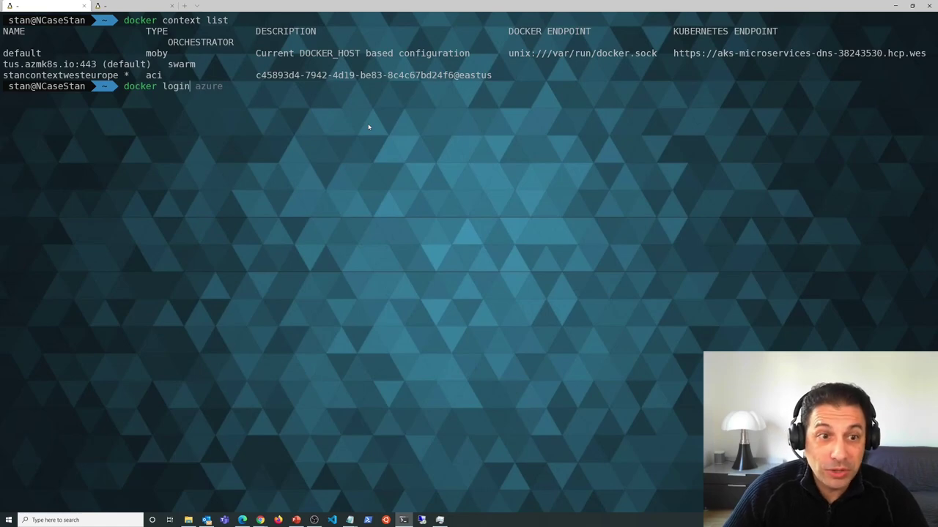
key(Right)
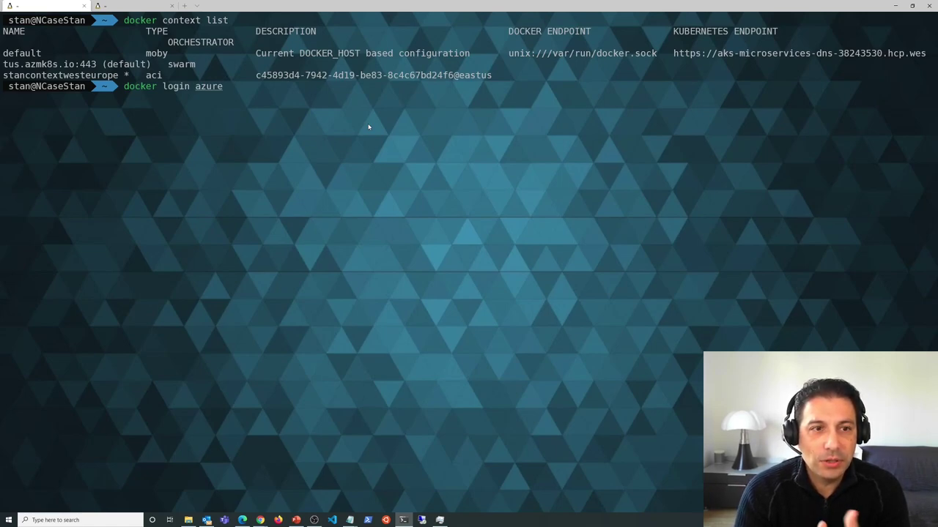
key(BackSpace)
key(BackSpace)
key(BackSpace)
key(BackSpace)
key(BackSpace)
key(BackSpace)
key(BackSpace)
key(BackSpace)
key(BackSpace)
key(BackSpace)
key(BackSpace)
key(BackSpace)
key(BackSpace)
key(BackSpace)
key(BackSpace)
key(BackSpace)
key(BackSpace)
key(BackSpace)
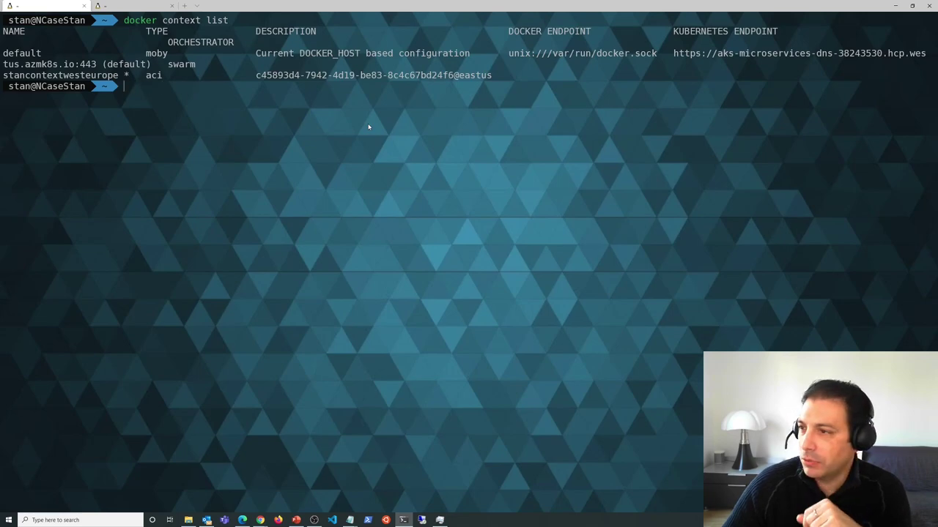
- Start a new 'docker context' command in the terminal
text(docker)
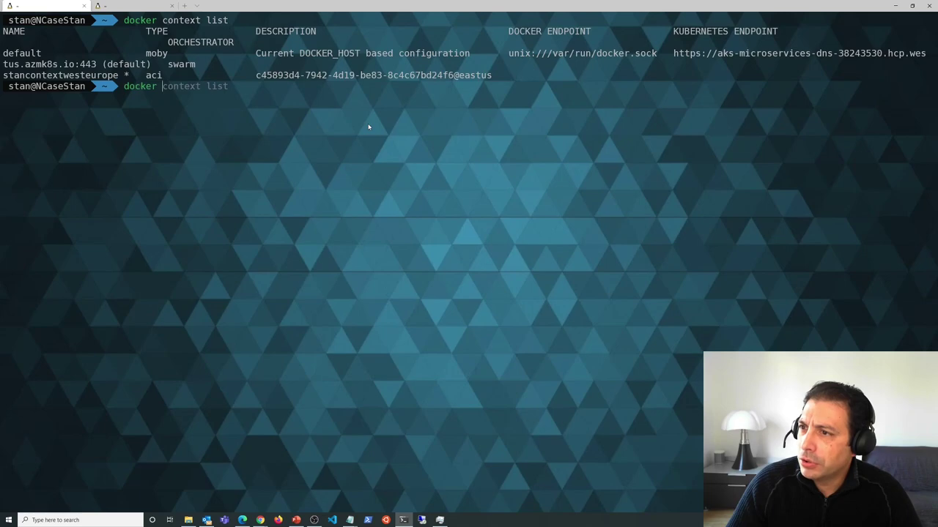
text( co)
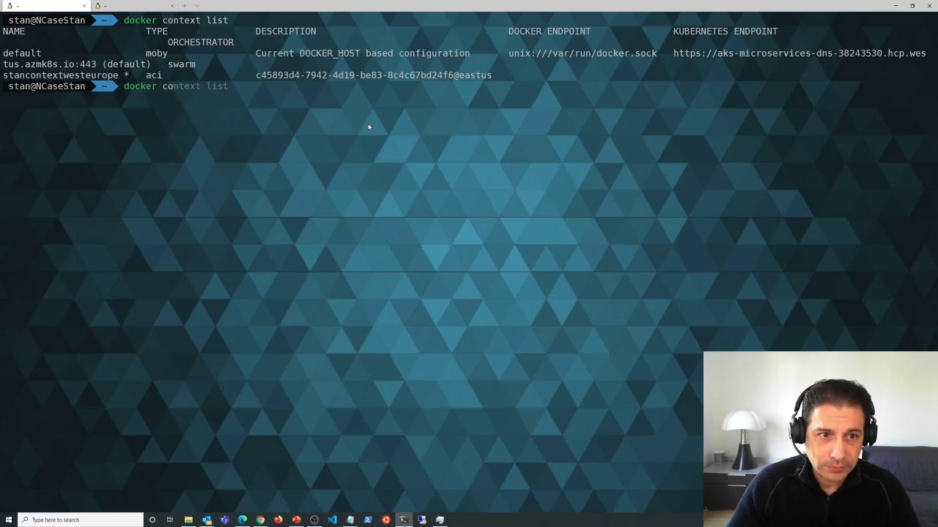
key(Right)
key(BackSpace)
key(BackSpace)
key(BackSpace)
key(BackSpace)
- Run 'docker context create aci stanazureeast2' to begin interactive ACI context creation
text(create)
key(Right)
key(BackSpace)
key(BackSpace)
key(BackSpace)
key(BackSpace)
key(BackSpace)
key(BackSpace)
key(BackSpace)
key(BackSpace)
key(BackSpace)
key(BackSpace)
key(BackSpace)
key(BackSpace)
key(BackSpace)
key(BackSpace)
key(BackSpace)
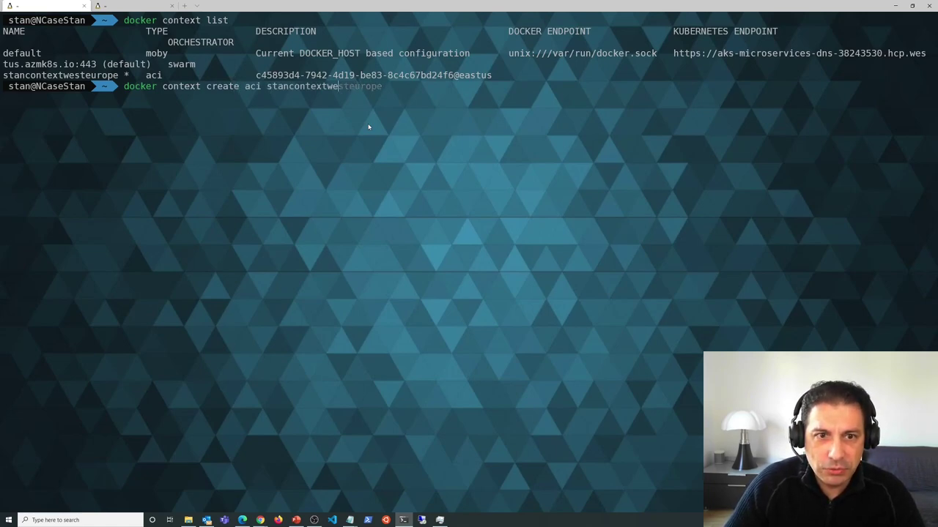
key(BackSpace)
key(BackSpace)
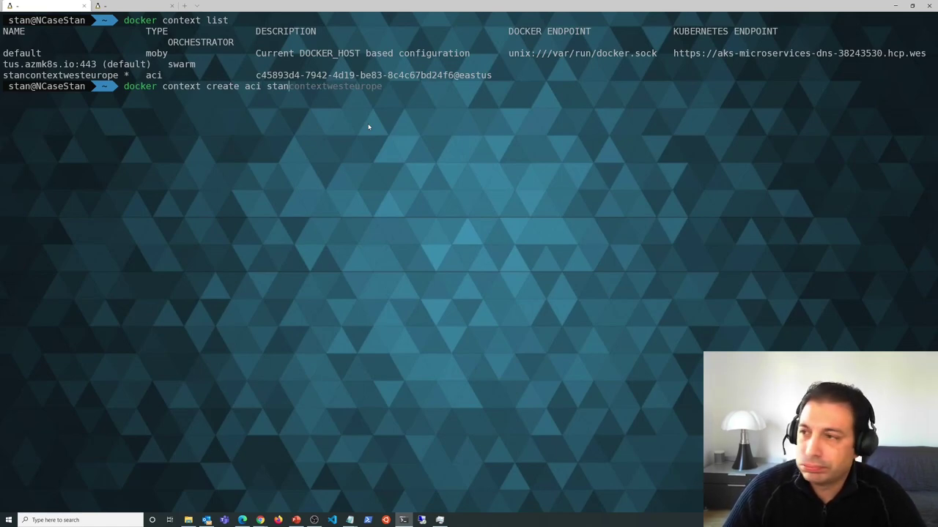
text(azure)
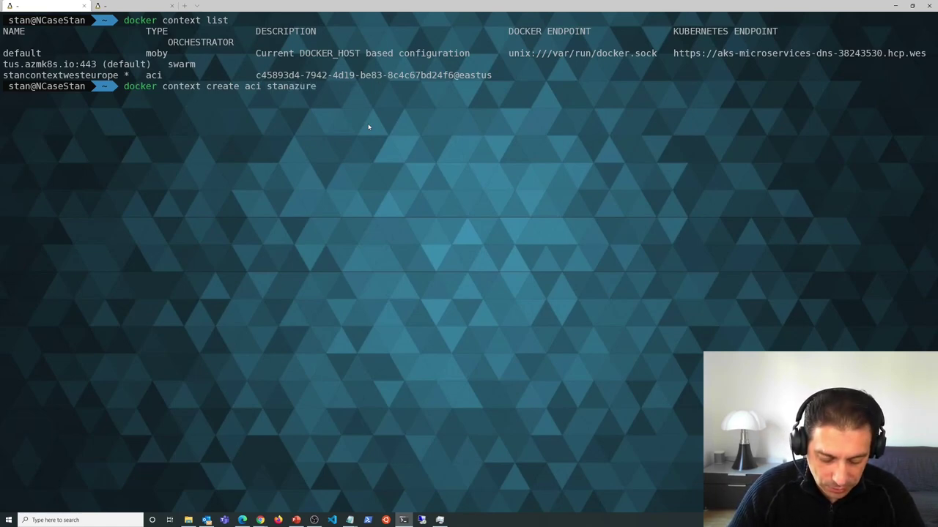
text(east2)
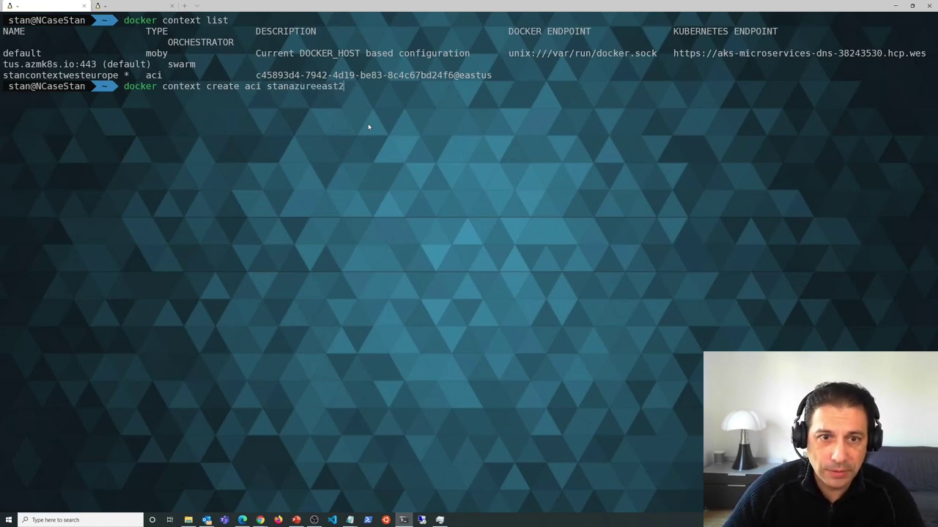
key(Return)
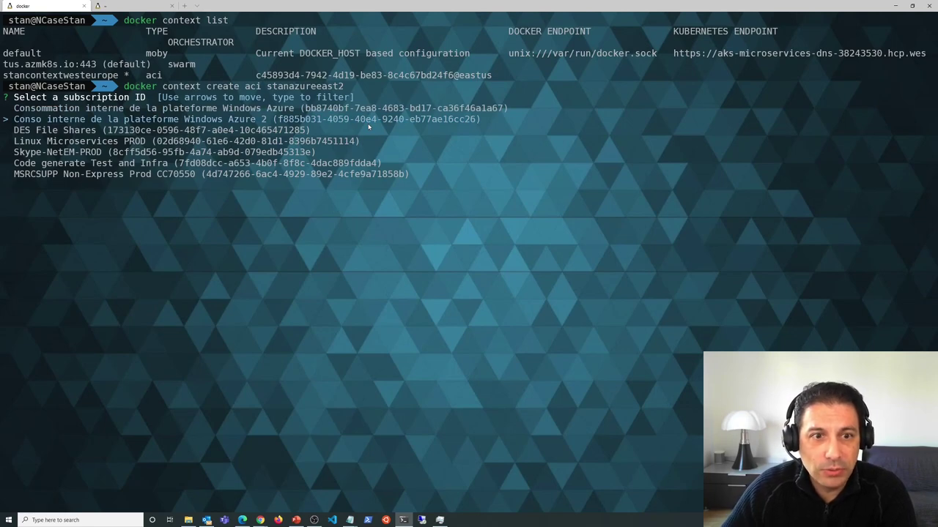
- Confirm the Windows Azure 2 subscription and browse the resource group list
key(Return)
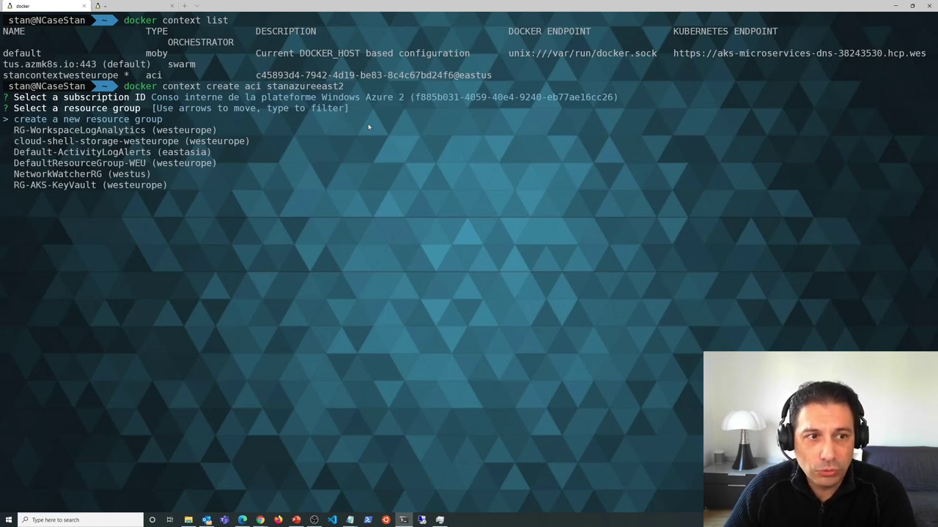
key(Down)
key(Down)
key(Down)
key(Down)
key(Down)
key(Down)
key(Down)
key(Down)
key(Down)
key(Down)
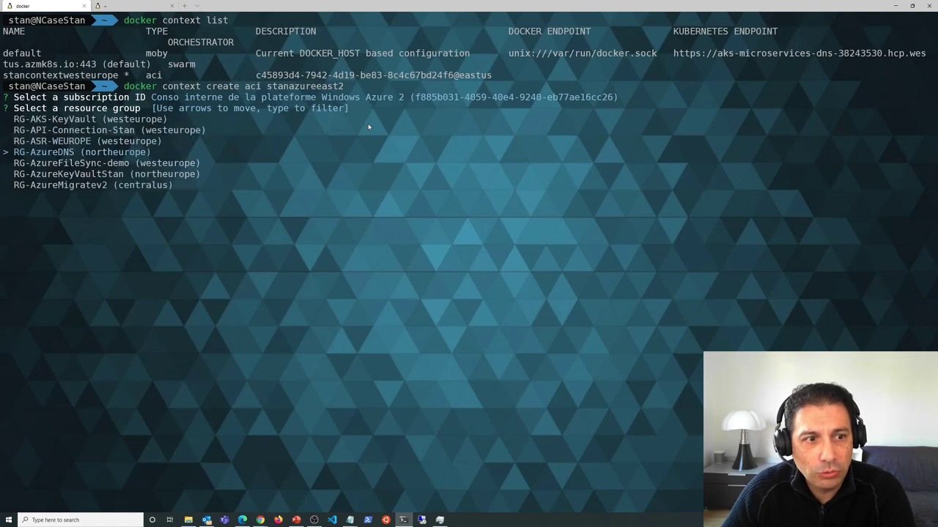
key(Up)
key(Up)
key(Up)
key(Up)
key(Up)
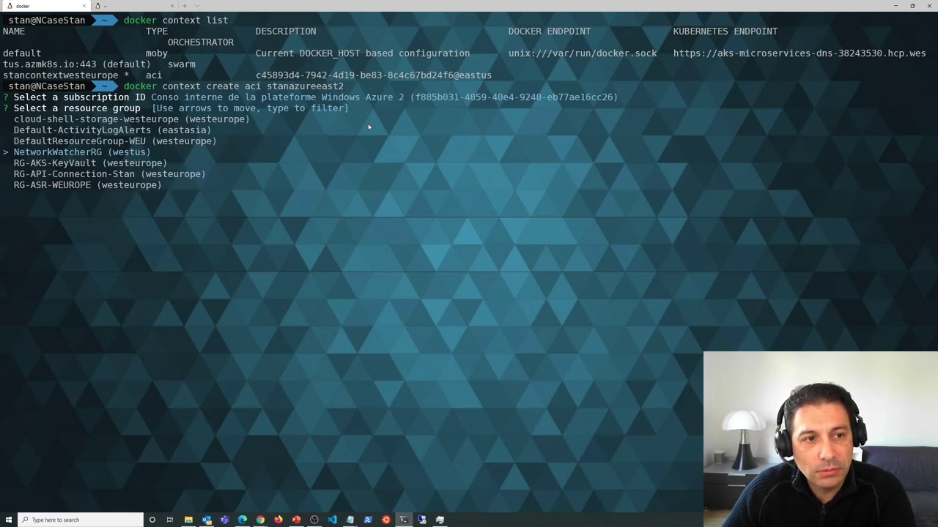
key(Up)
key(Up)
key(Up)
key(Up)
key(Up)
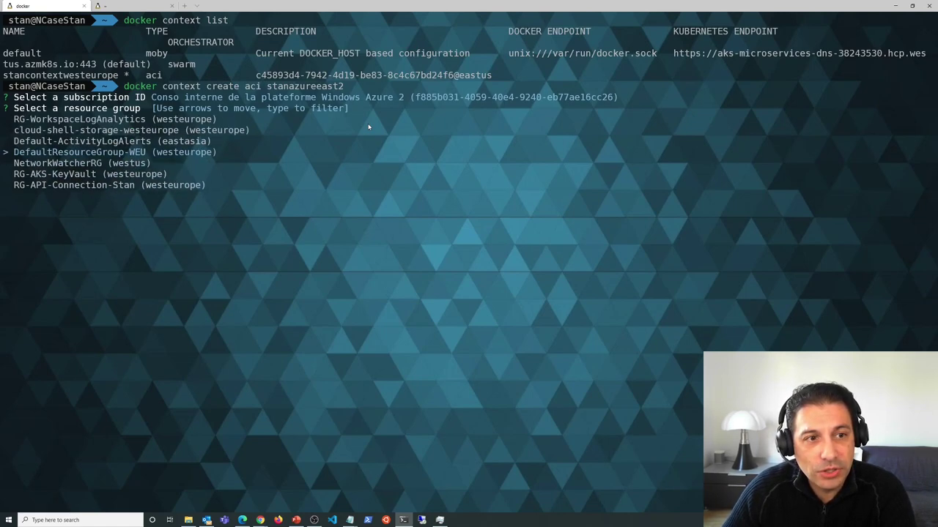
key(Down)
key(Up)
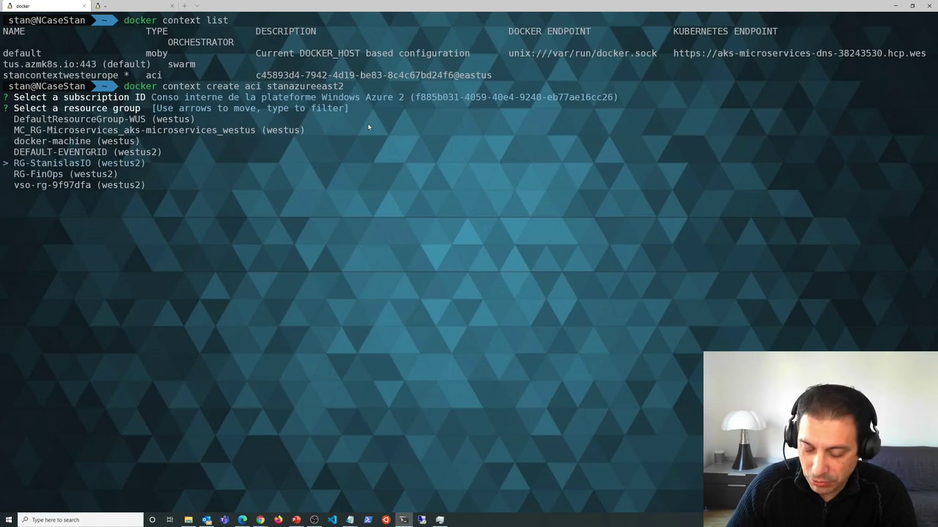
key(Up)
key(Up)
key(Up)
key(Up)
key(Up)
key(Up)
key(Up)
key(Up)
key(Up)
key(Up)
key(Up)
key(Up)
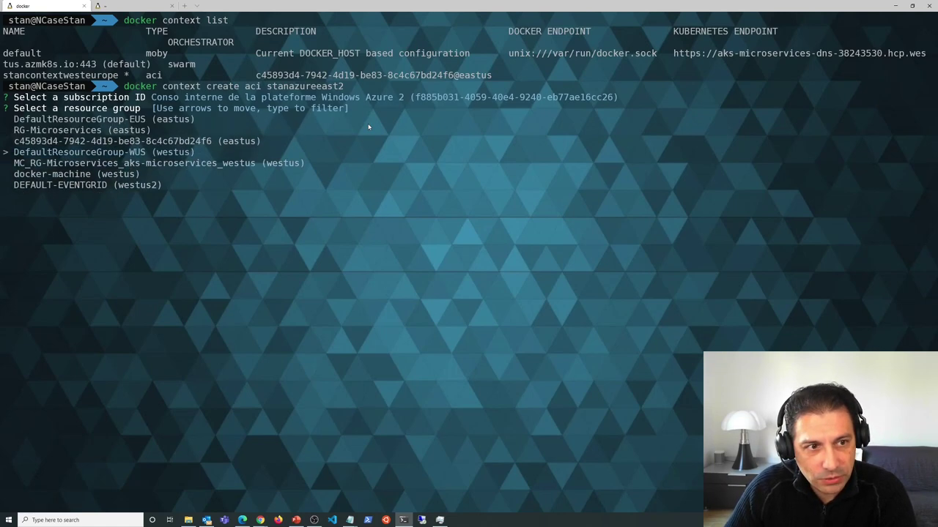
key(Up)
key(Up)
key(Up)
key(Up)
key(Up)
key(Up)
key(Up)
key(Up)
key(Up)
key(Up)
key(Up)
key(Up)
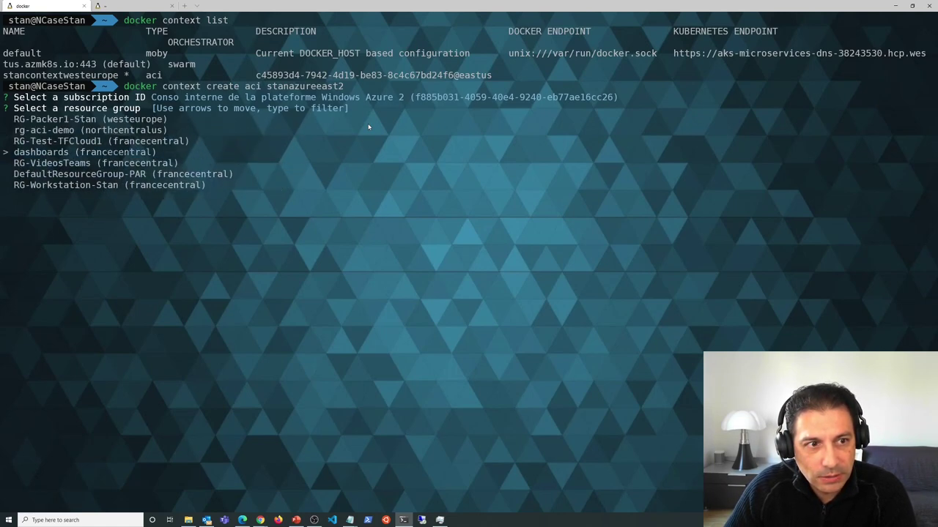
key(Up)
key(Up)
key(Up)
key(Up)
key(Up)
key(Up)
key(Up)
key(Up)
key(Up)
key(Up)
key(Up)
key(Up)
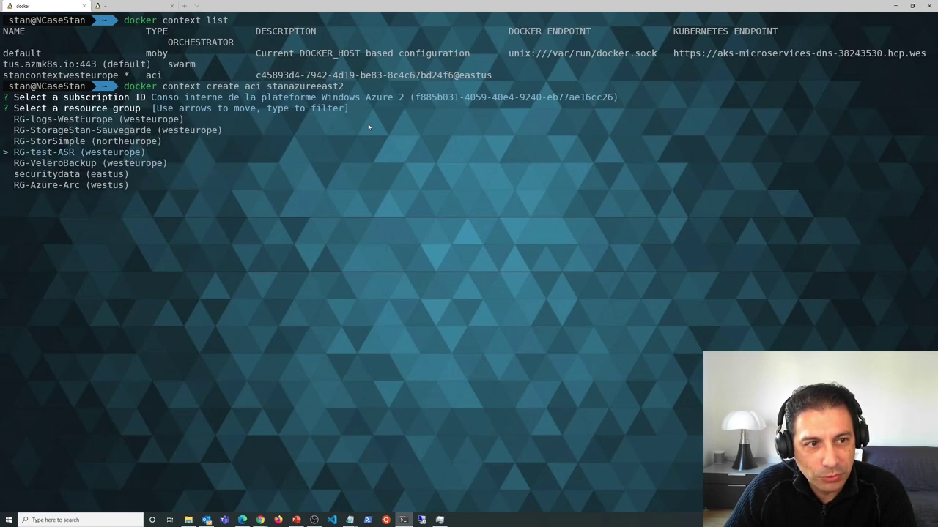
key(Up)
key(Up)
key(Up)
key(Up)
key(Up)
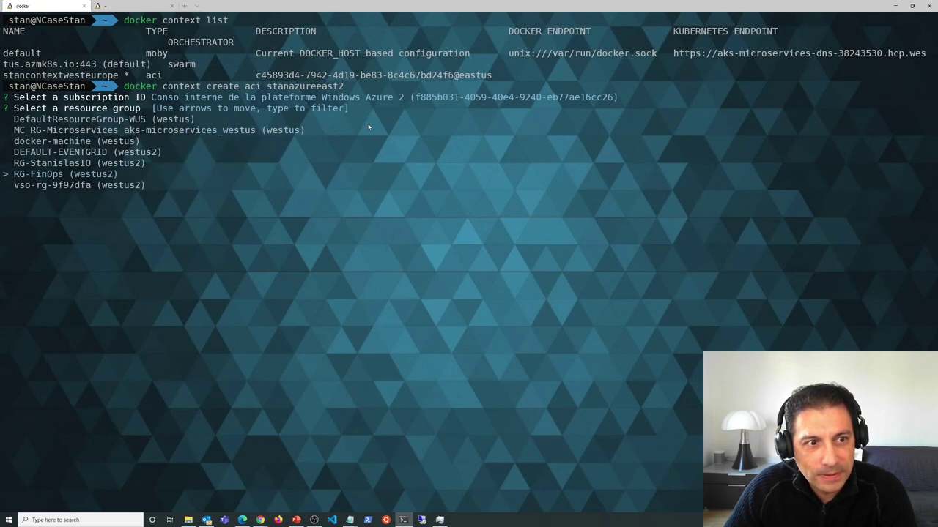
key(Down)
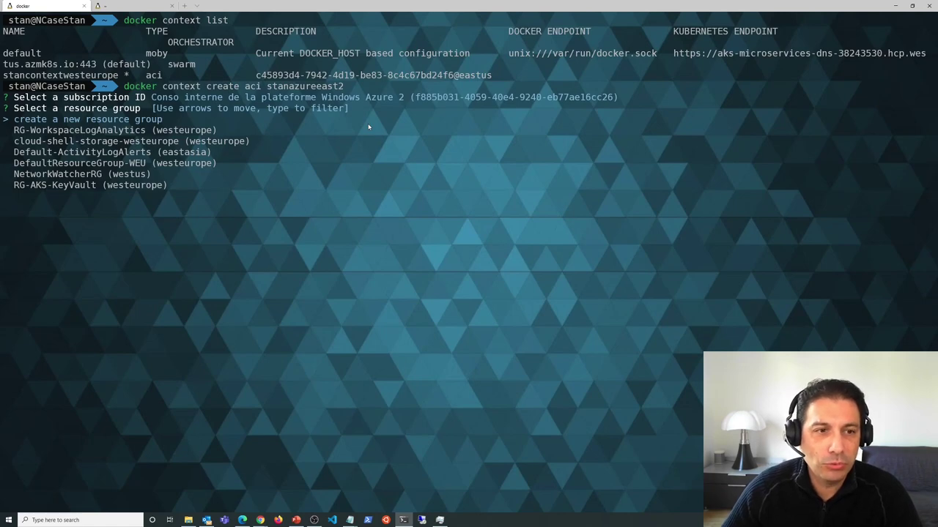
- Select the rg-aci-demo resource group to finish creating stanazureeast2
key(Down)
key(Down)
key(Down)
key(Down)
key(Down)
key(Down)
key(Down)
key(Down)
key(Down)
key(Down)
key(Down)
key(Down)
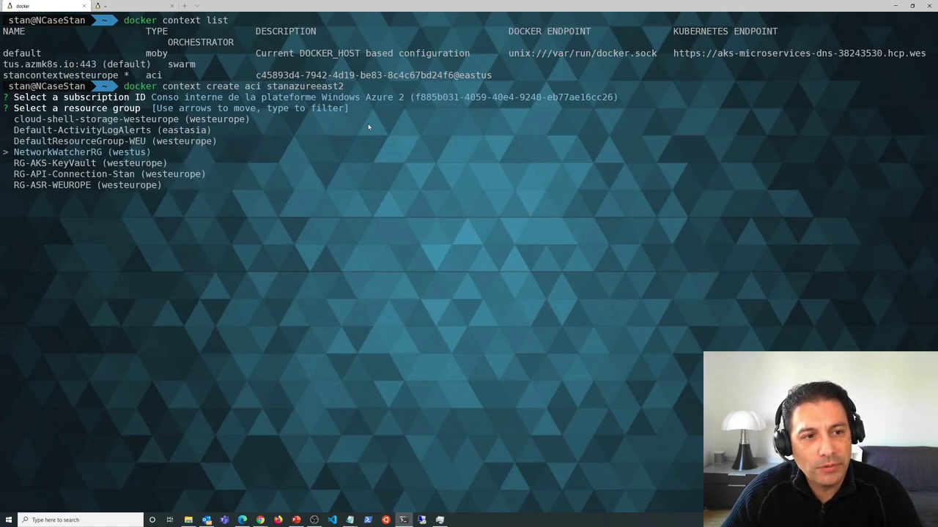
key(Down)
key(Down)
key(Down)
key(Down)
key(Down)
key(Down)
key(Down)
key(Down)
key(Down)
key(Down)
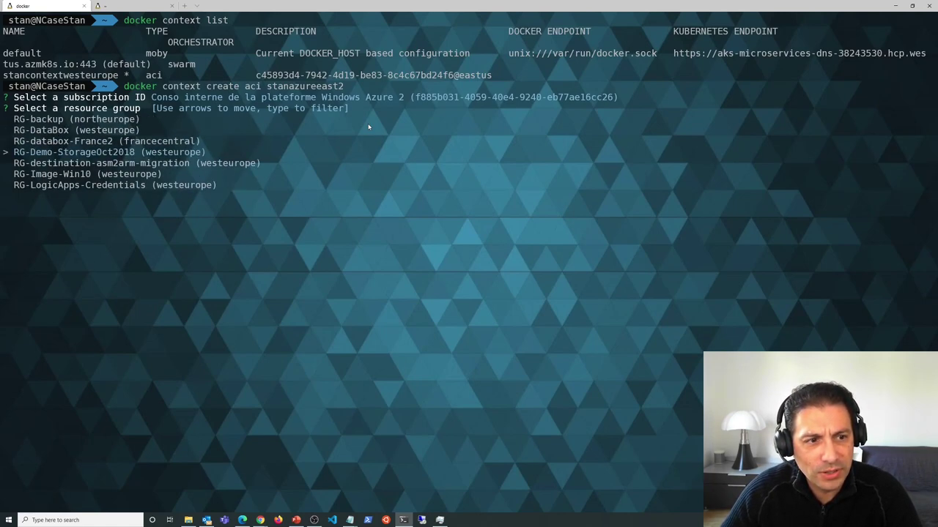
key(Down)
key(Down)
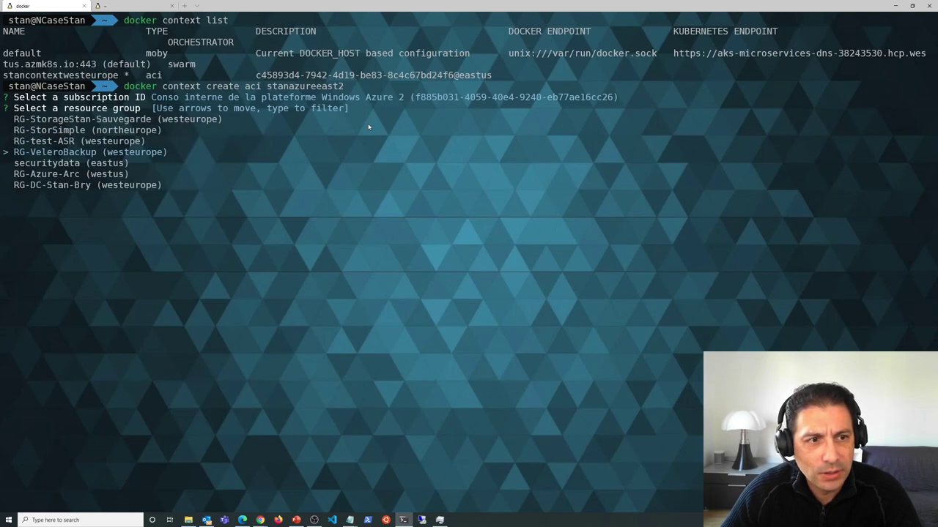
key(Up)
key(Up)
key(Down)
key(Down)
key(Down)
key(Down)
key(Down)
key(Down)
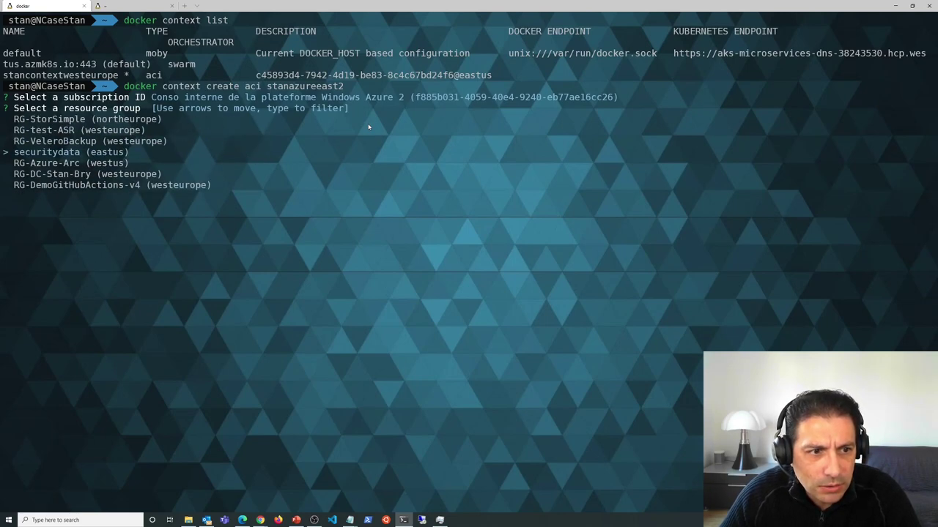
key(Down)
key(Down)
key(Down)
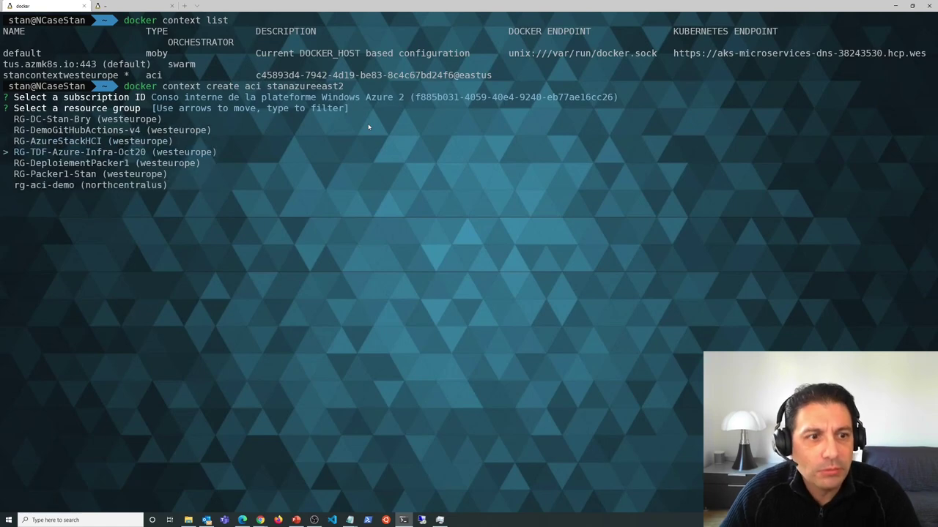
key(Down)
key(Down)
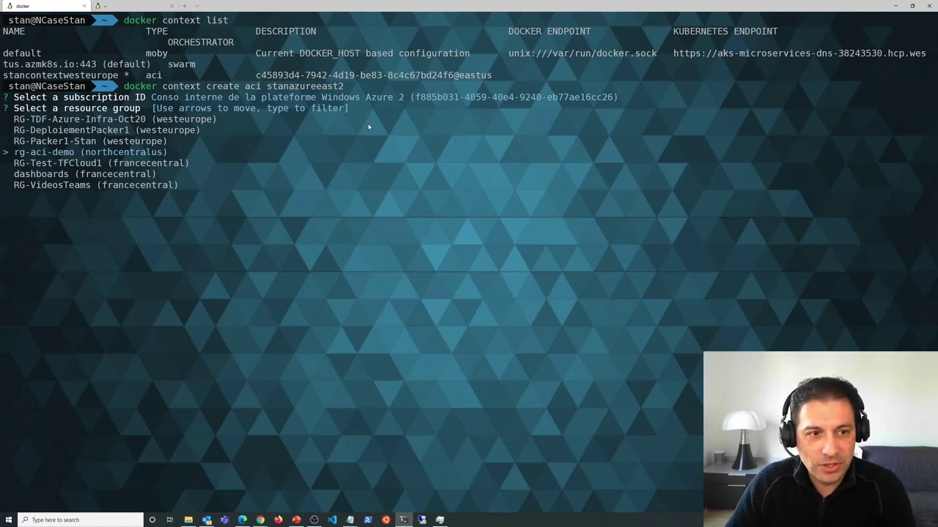
key(Return)
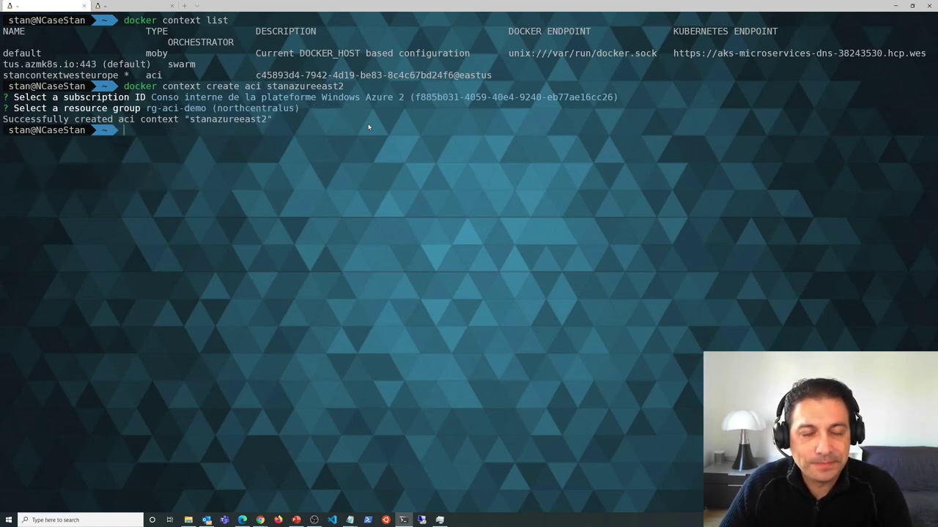
- List the three Docker contexts at a smaller font and underline the moby and aci types
text(doc)
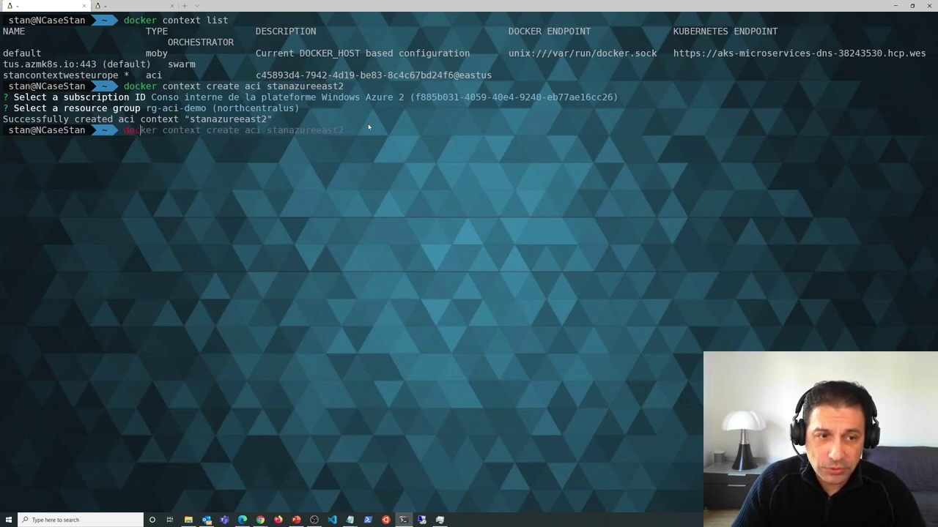
text(ker context list)
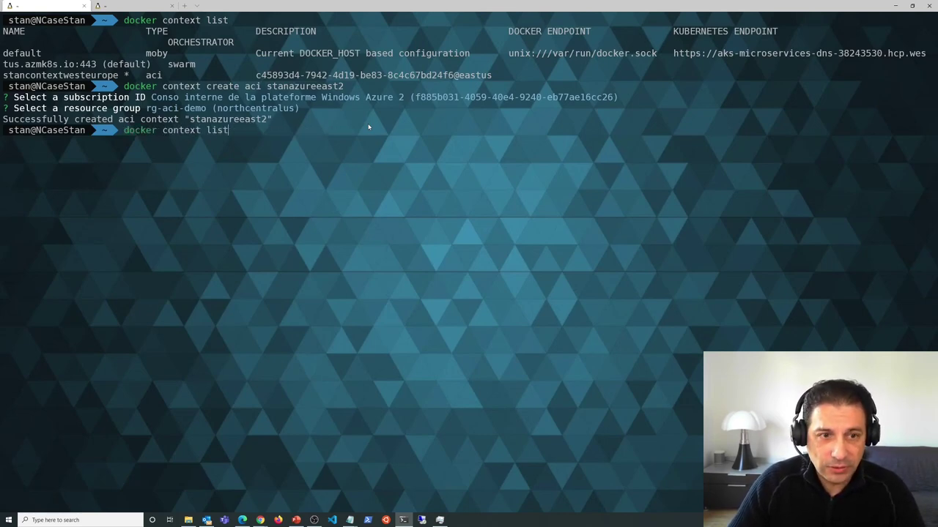
key(Return)
key(ctrl+minus)
key(ctrl+minus)
key(ctrl+minus)
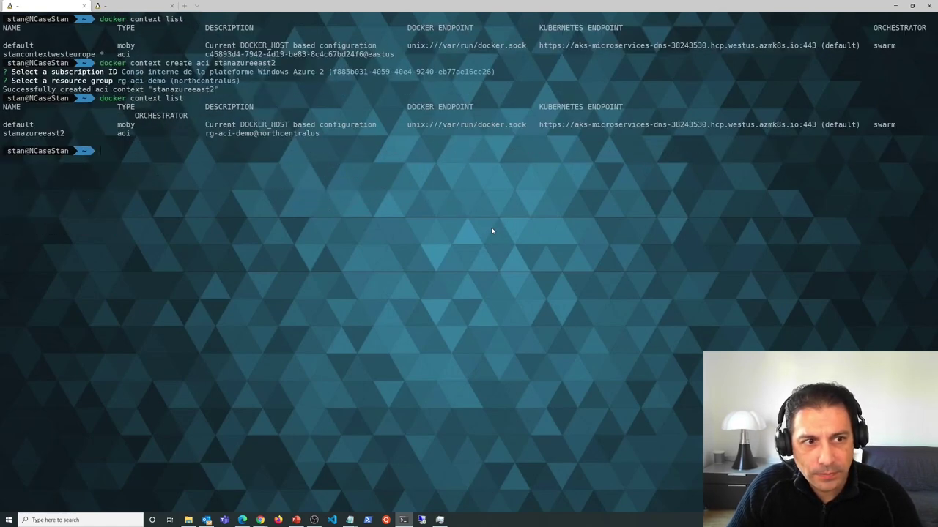
key(Up)
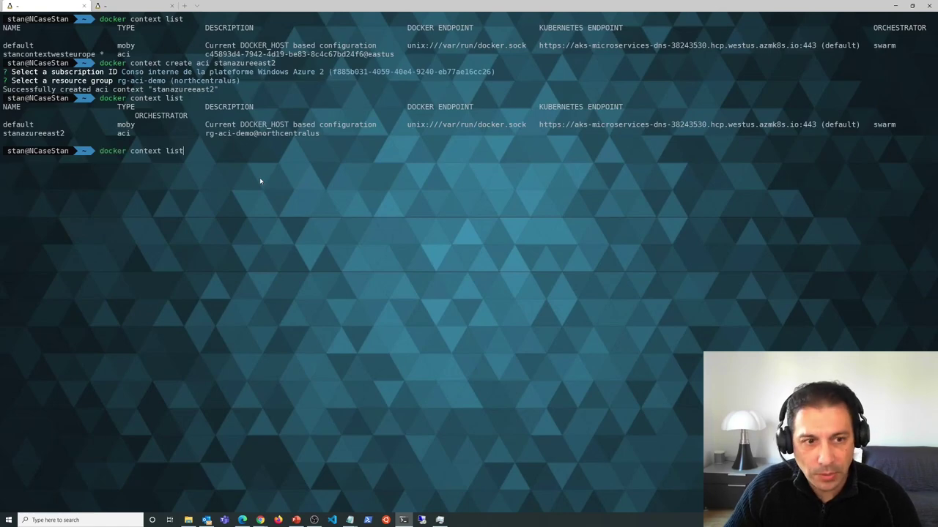
key(Return)
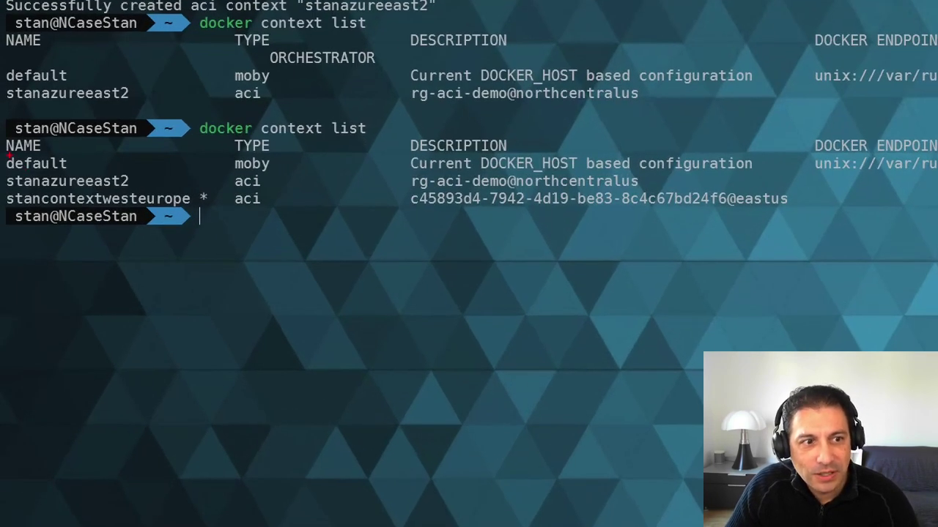
drag(302, 160, 282, 165)
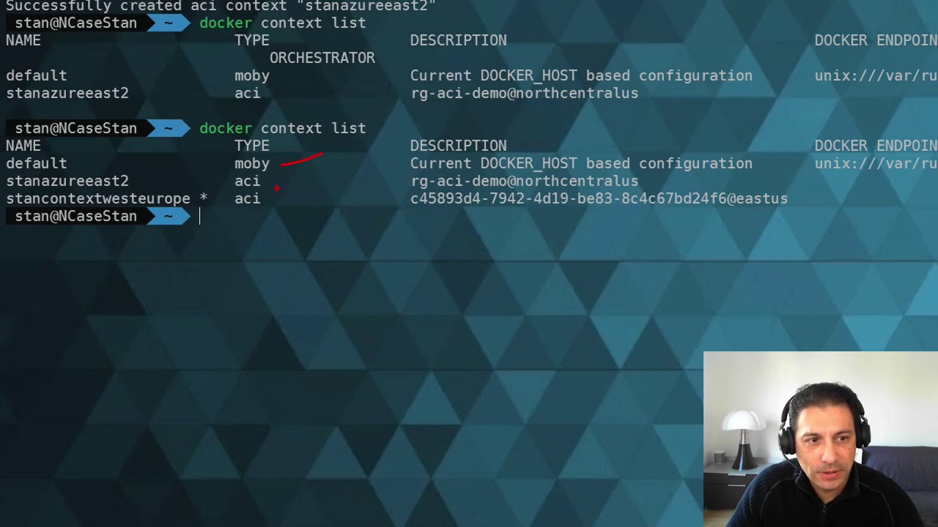
mouse_move(269, 199)
mouse_down()
mouse_move(302, 199)
mouse_move(317, 183)
mouse_up()
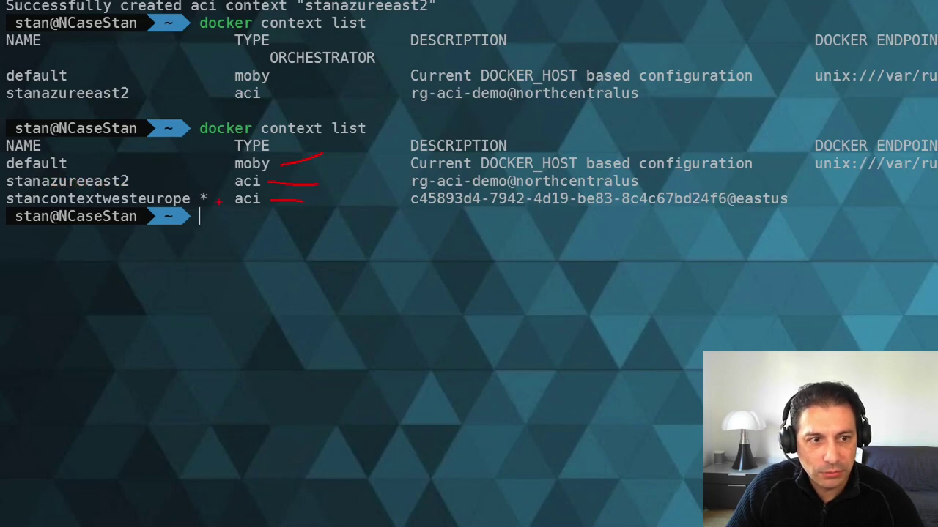
key(Escape)
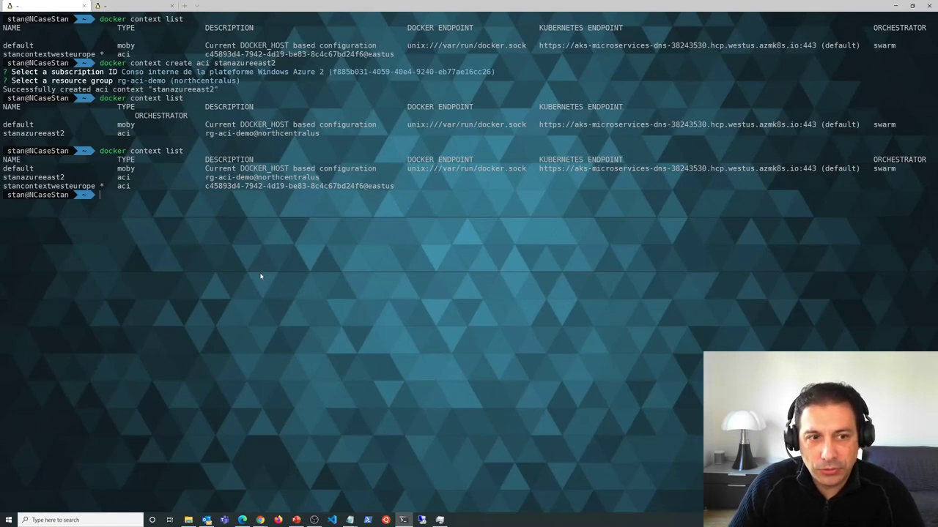
- Run 'docker --context stanazureeast2 run -p 80:80 nginx' to deploy nginx to ACI
text(docker run -p 80:80 nginx)
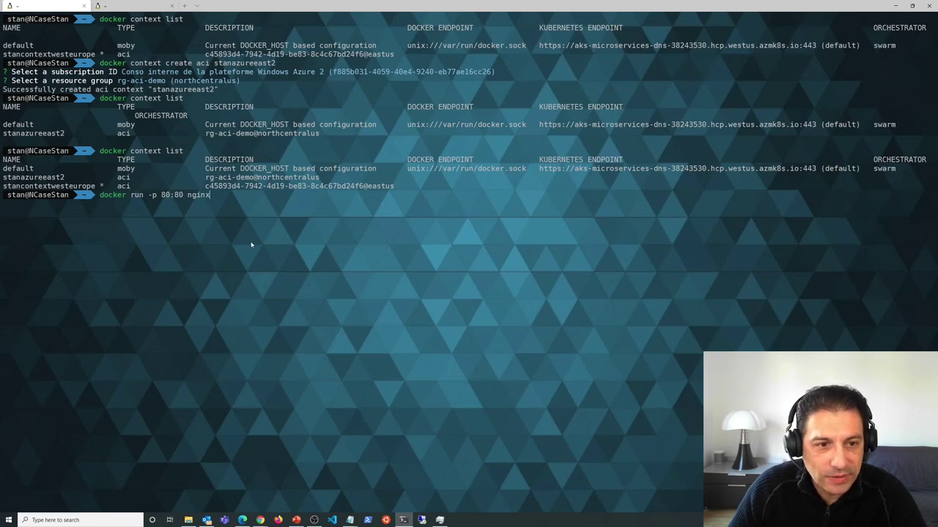
drag(66, 178, 3, 180)
key(ctrl+c)
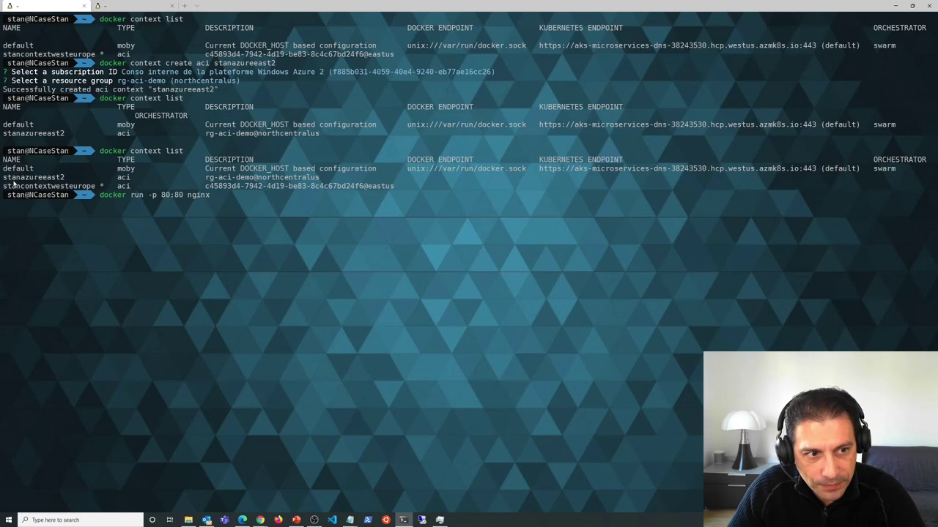
key(Left)
key(Left)
key(Left)
key(Left)
key(Left)
key(Left)
key(Left)
key(Left)
key(Left)
key(Left)
key(Left)
key(Left)
key(Left)
key(Left)
key(Left)
key(Left)
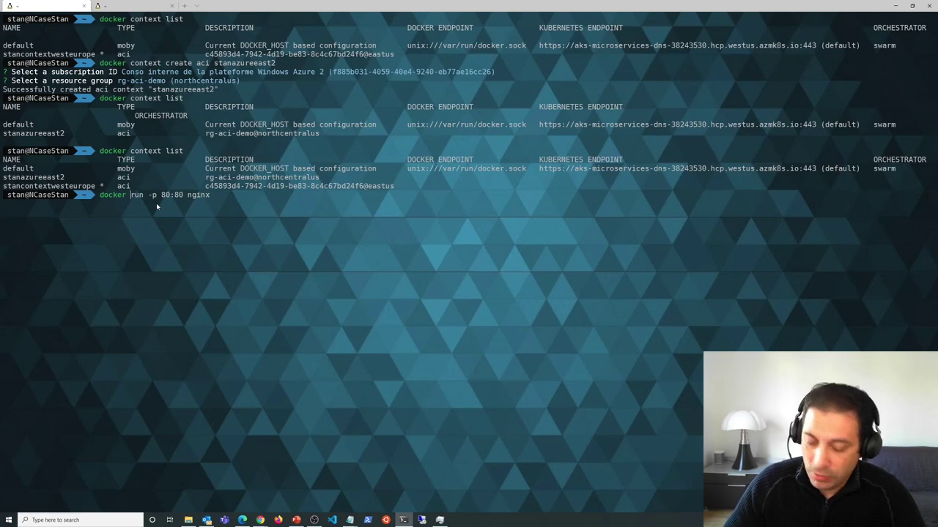
text(--context)
key(ctrl+v)
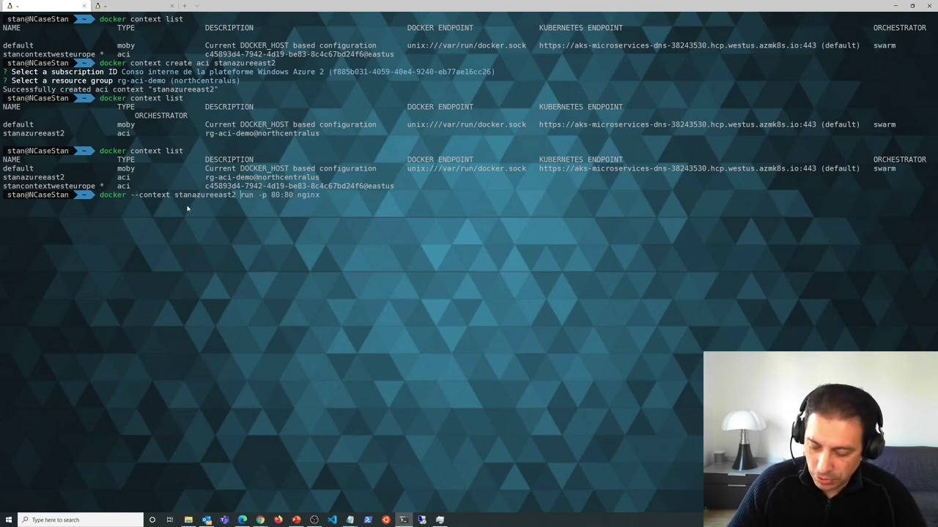
key(Return)
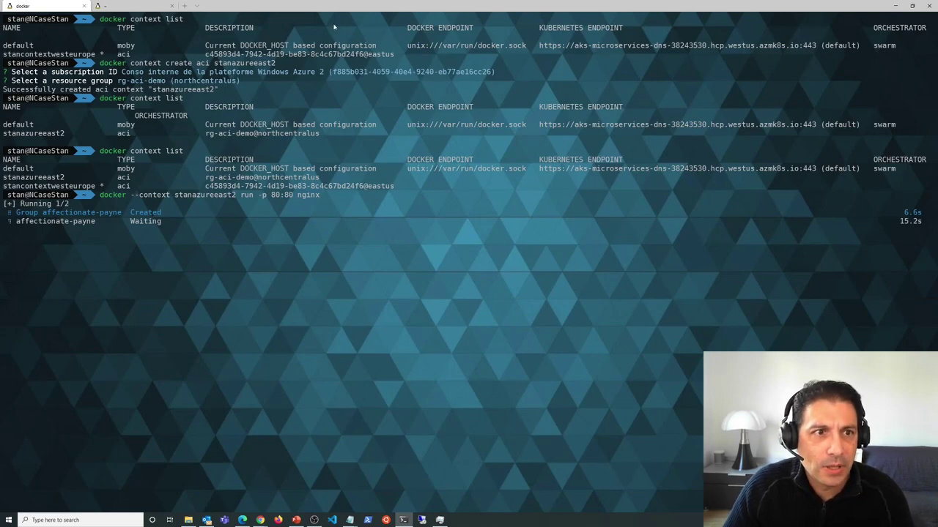
- Run az container list in the second tab, resizing the text, and check the docker session
click(139, 9)
text(az container)
key(Right)
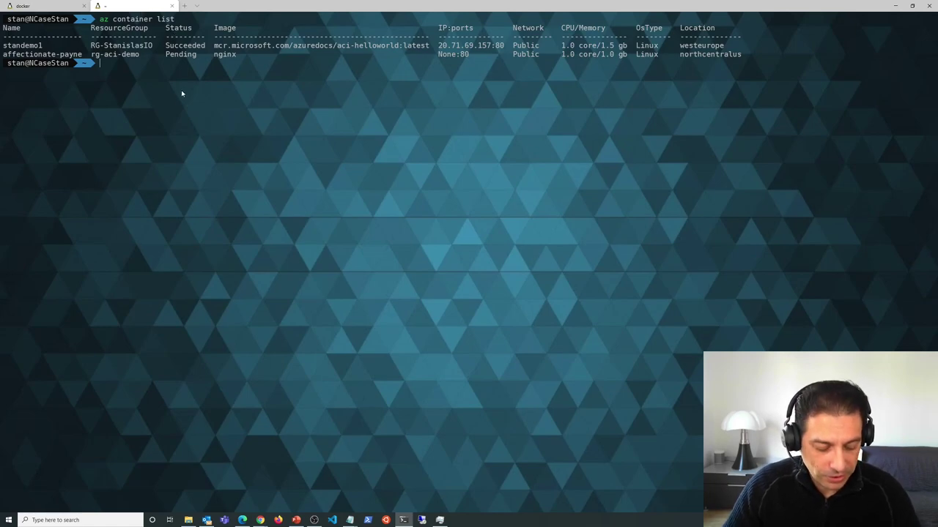
key(ctrl+equal)
key(ctrl+equal)
key(ctrl+equal)
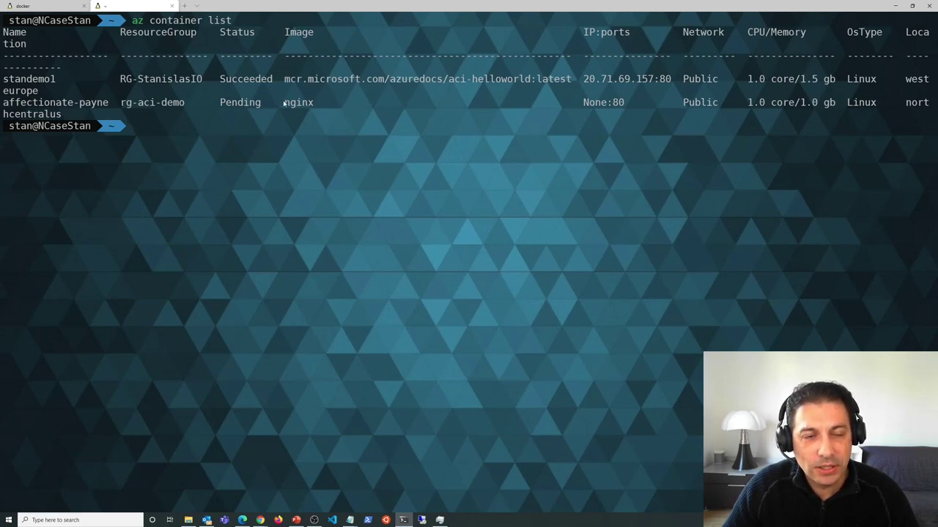
key(ctrl+minus)
key(ctrl+minus)
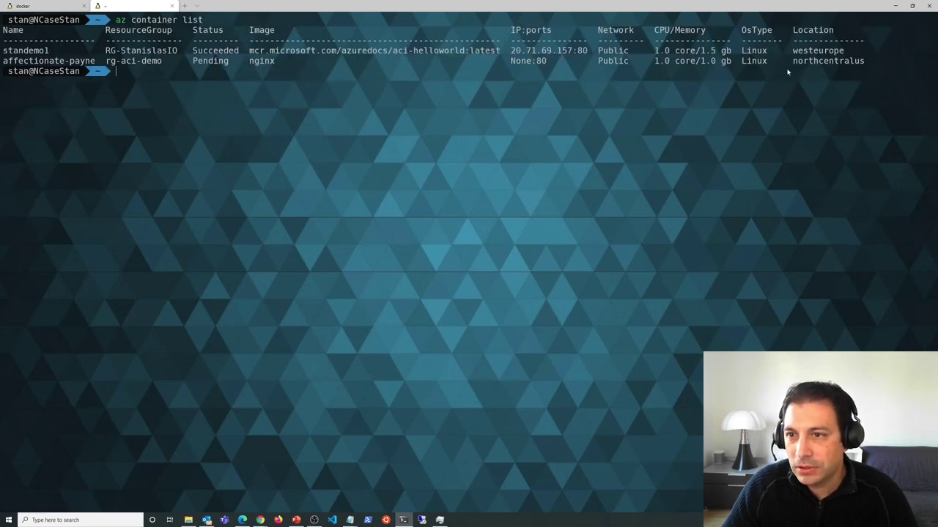
click(46, 6)
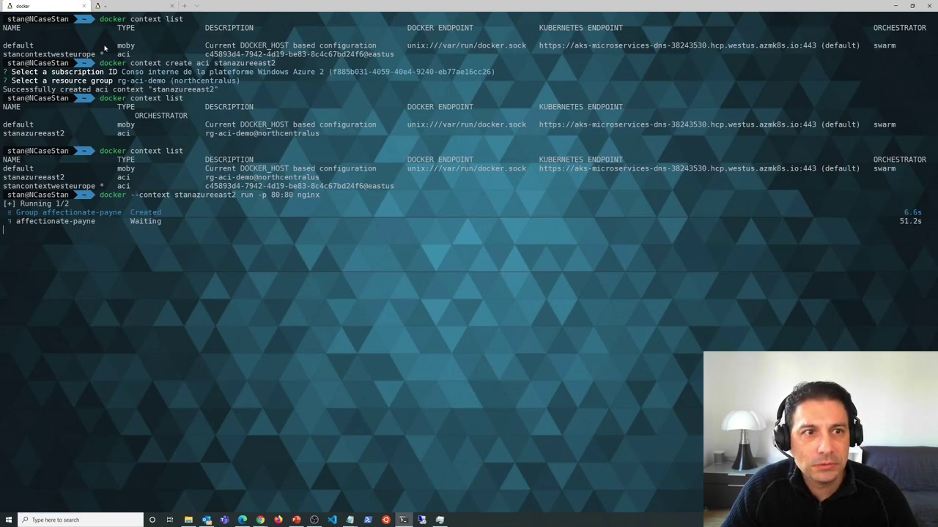
click(126, 10)
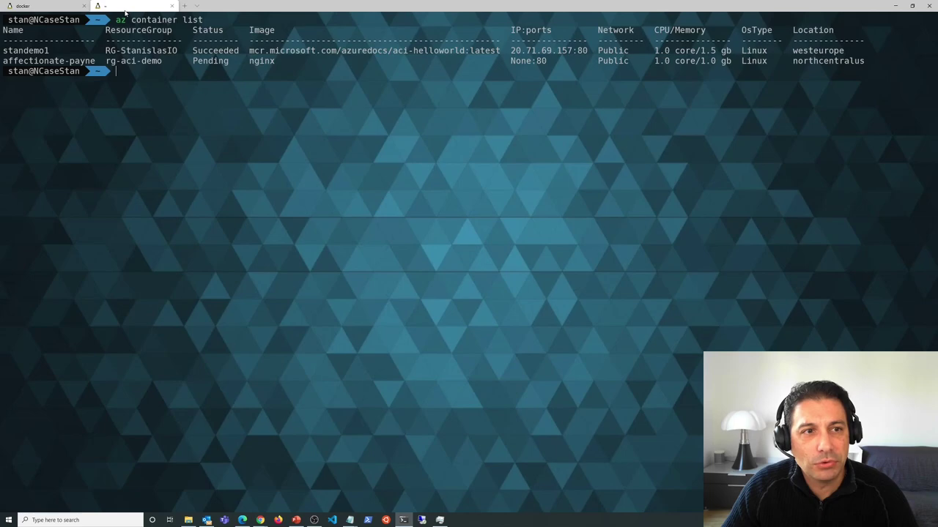
click(50, 7)
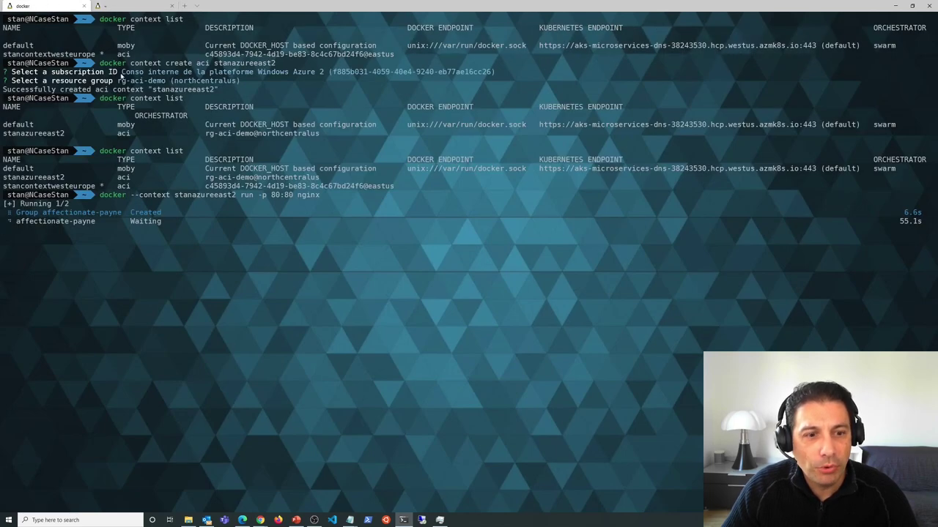
- View the portal's Container instances list, close two extra welcome tabs, and minimize Chrome
click(260, 521)
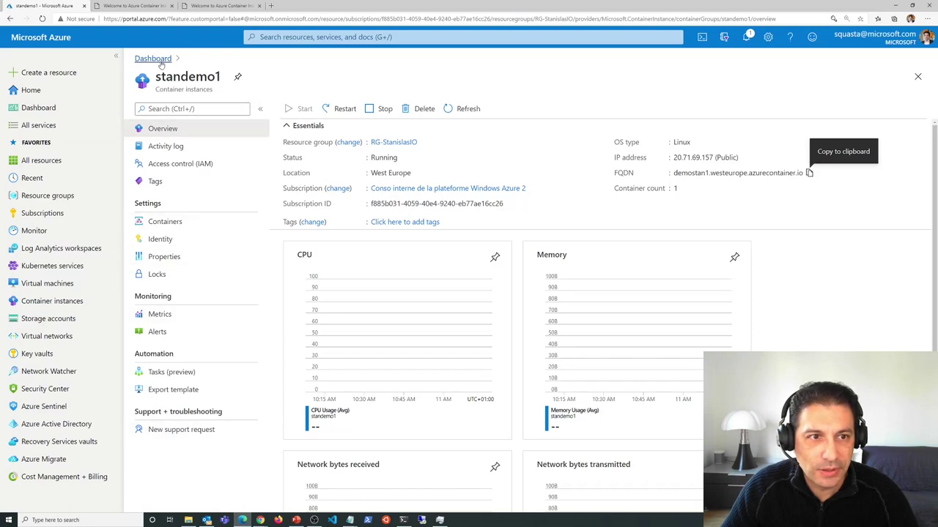
click(53, 301)
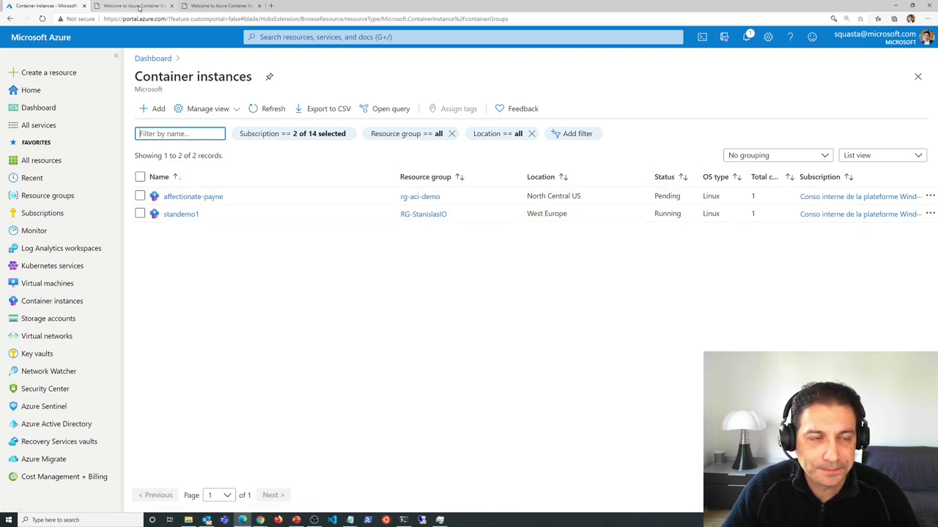
click(171, 6)
click(172, 5)
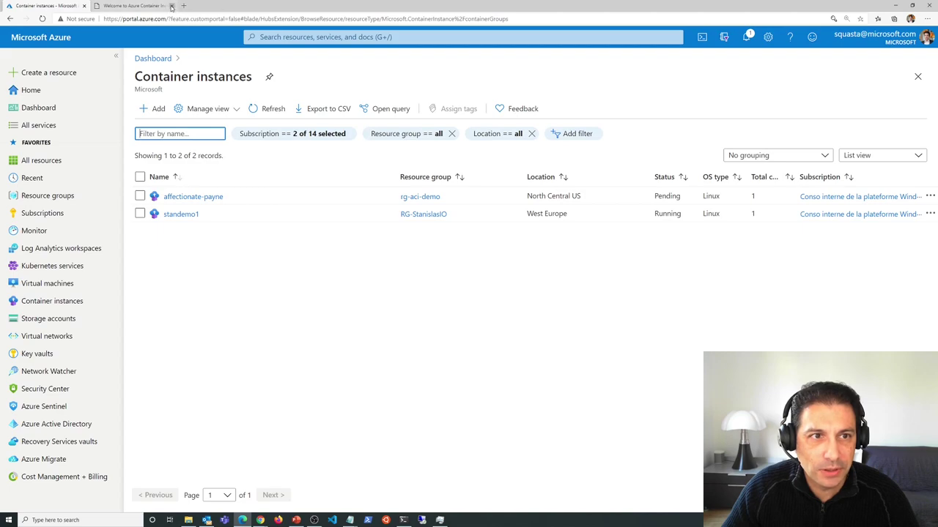
click(898, 5)
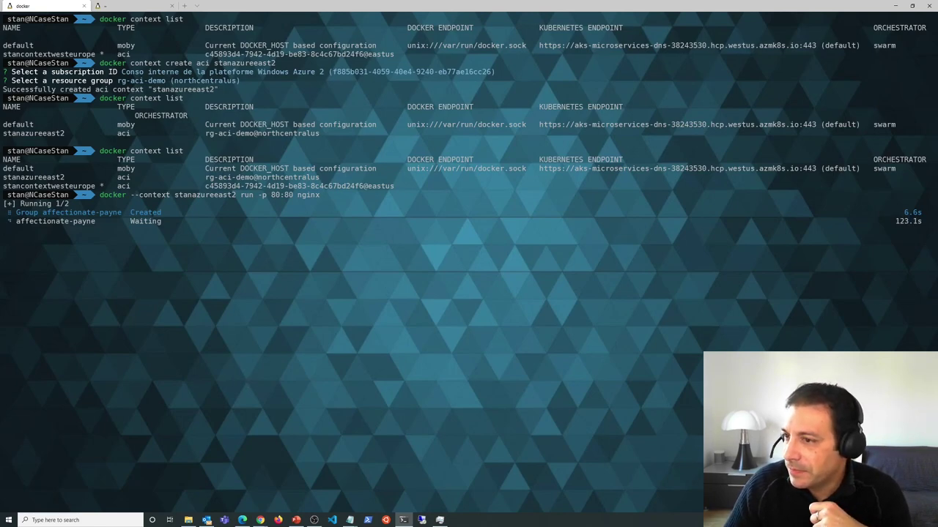
- Run 'docker context use stanazureeast2' in the second tab
key(ctrl+Tab)
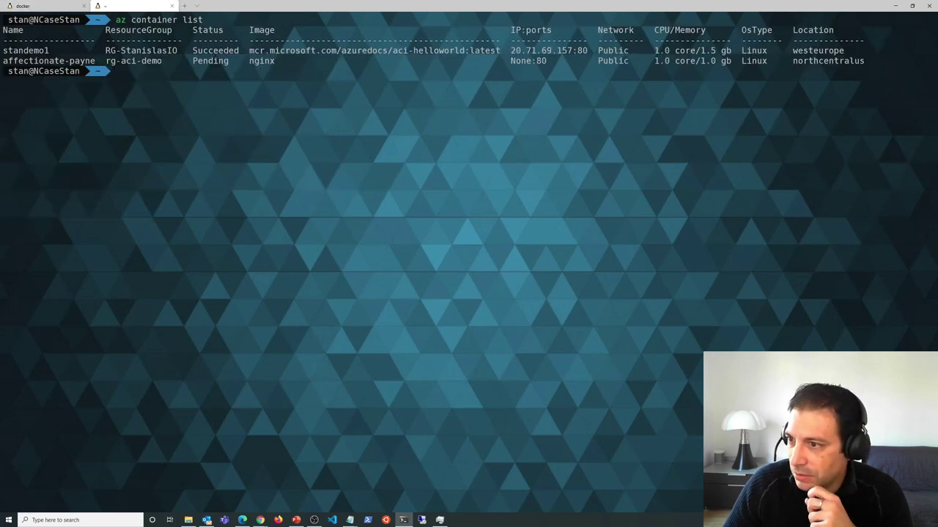
text(docker)
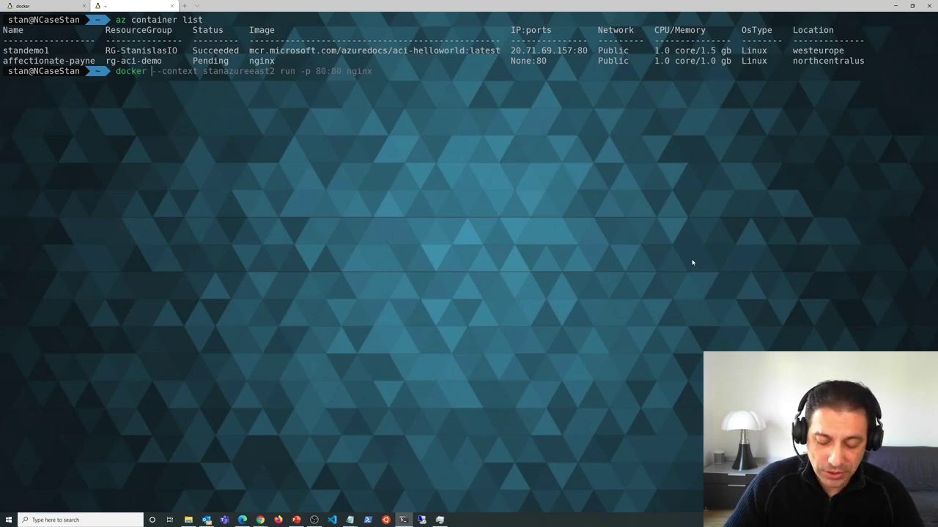
text( use)
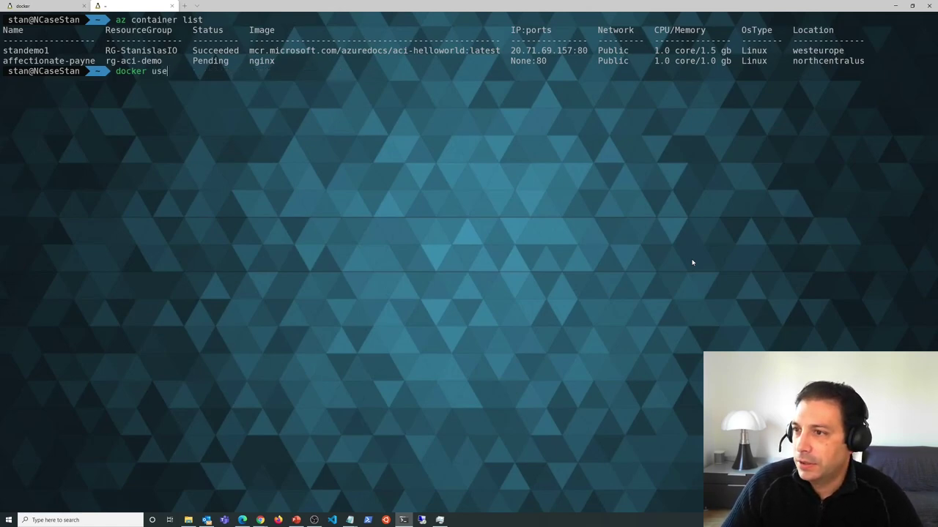
key(BackSpace)
key(BackSpace)
key(BackSpace)
text(context use)
key(Right)
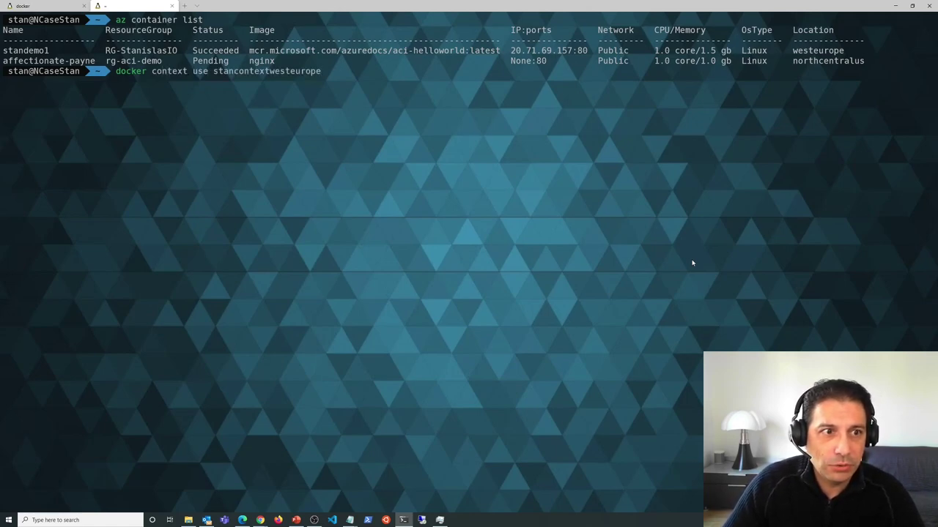
key(BackSpace)
key(BackSpace)
key(BackSpace)
key(BackSpace)
key(BackSpace)
key(BackSpace)
key(BackSpace)
key(BackSpace)
key(BackSpace)
key(BackSpace)
key(BackSpace)
key(BackSpace)
key(BackSpace)
key(BackSpace)
key(BackSpace)
key(BackSpace)
key(BackSpace)
key(BackSpace)
key(BackSpace)
key(BackSpace)
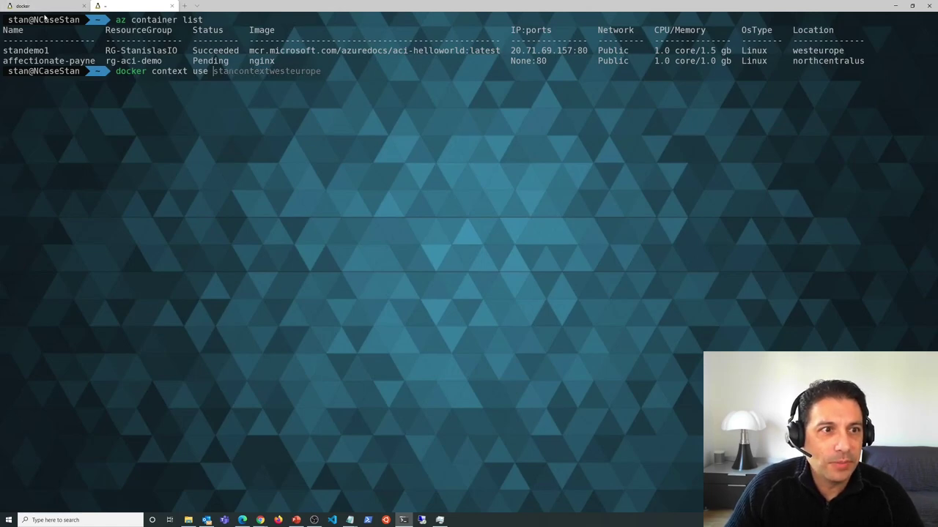
click(46, 7)
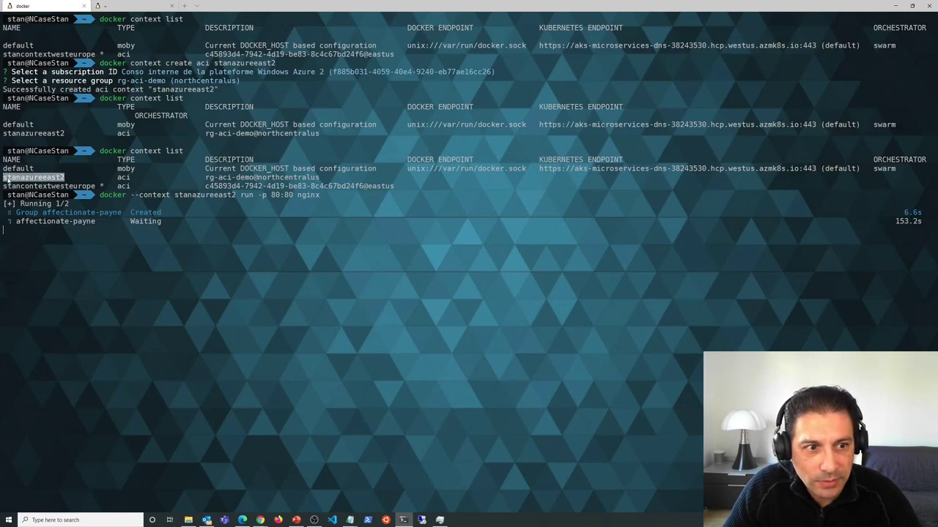
click(131, 6)
key(Right)
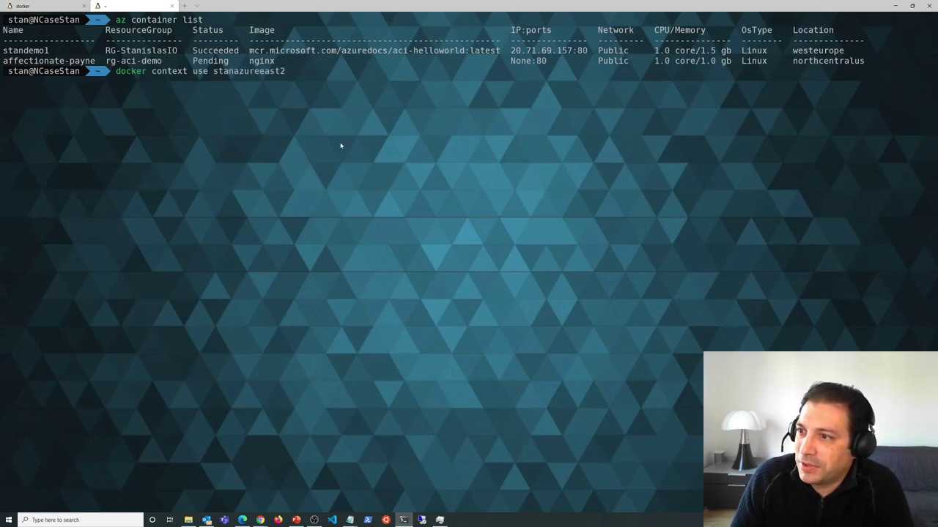
key(Return)
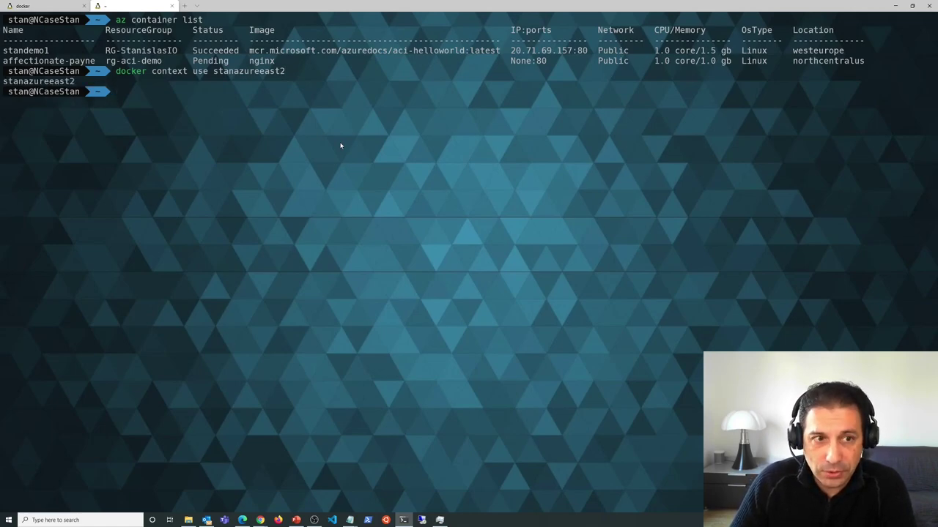
- Run 'docker run -p 80:80 nginx' in the stanazureeast2 context
key(Up)
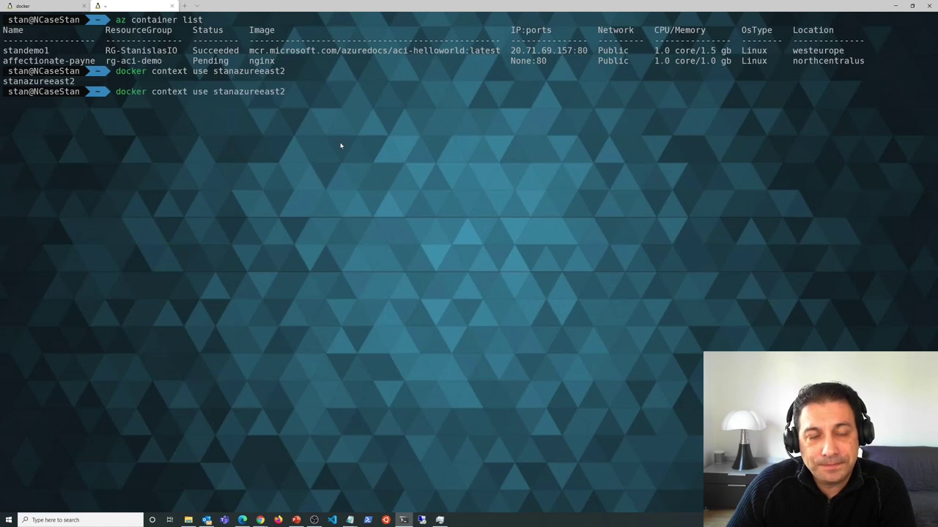
key(BackSpace)
key(BackSpace)
key(BackSpace)
key(BackSpace)
key(BackSpace)
key(BackSpace)
key(BackSpace)
key(BackSpace)
key(BackSpace)
key(BackSpace)
key(BackSpace)
key(BackSpace)
key(BackSpace)
key(BackSpace)
key(BackSpace)
key(BackSpace)
key(BackSpace)
key(BackSpace)
key(BackSpace)
key(BackSpace)
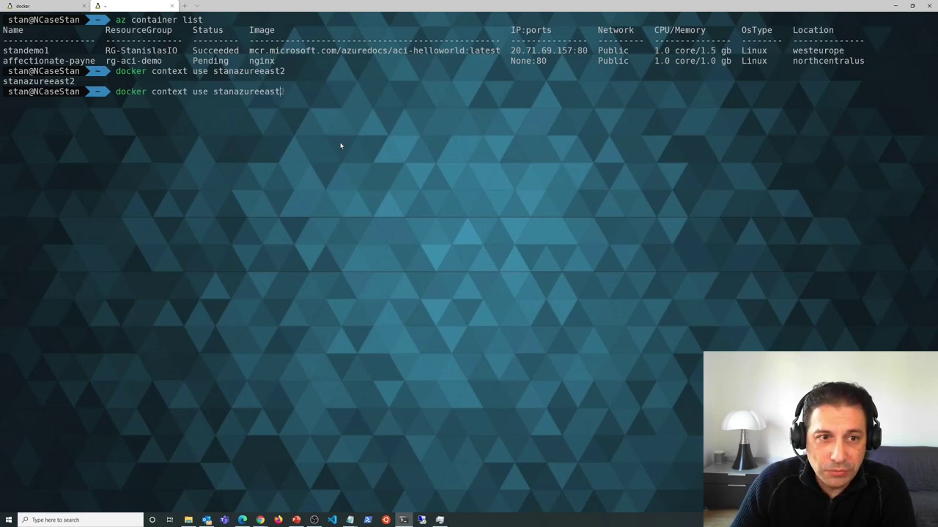
key(BackSpace)
key(BackSpace)
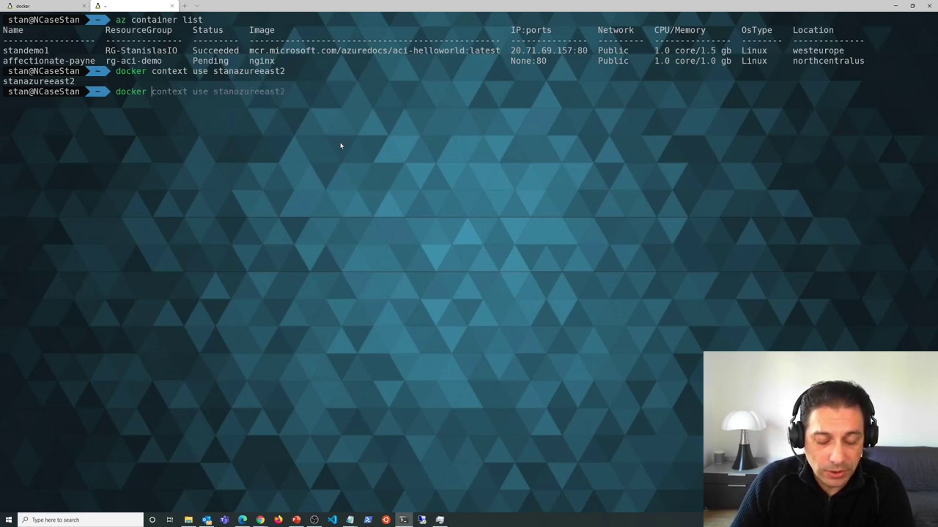
text(run)
key(Right)
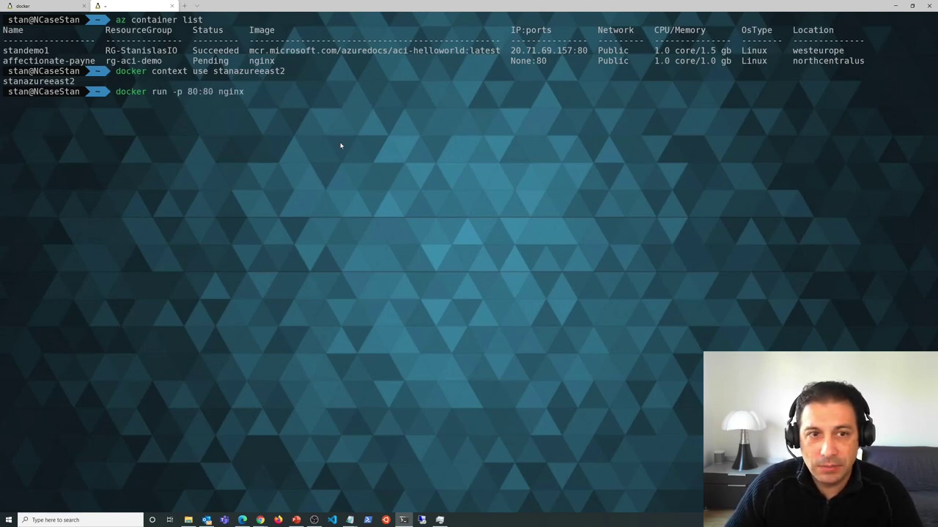
key(Return)
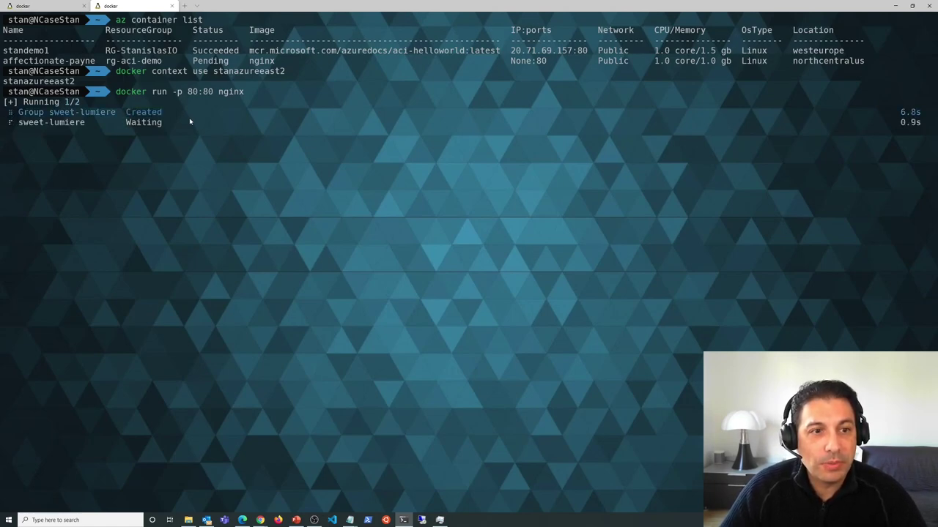
- Compare both deployment tabs and open a new Ubuntu-20.04 terminal tab
click(59, 6)
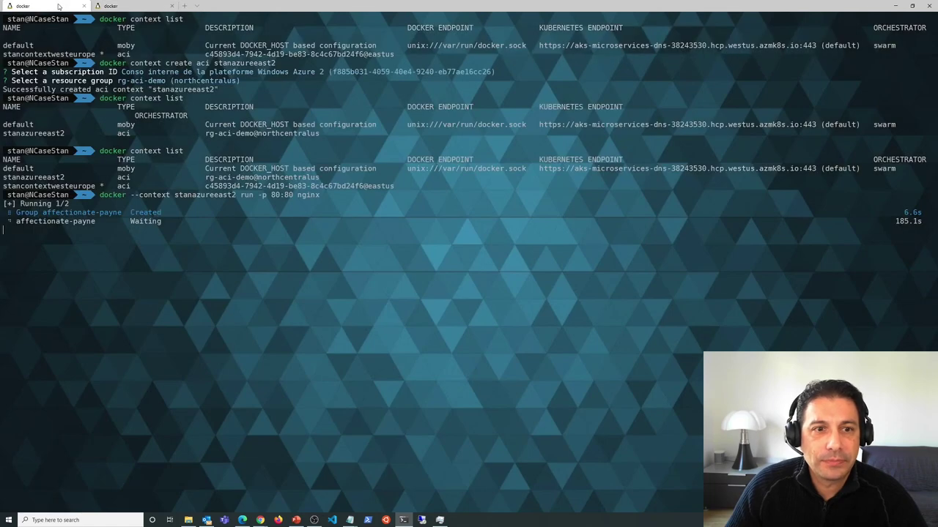
click(133, 6)
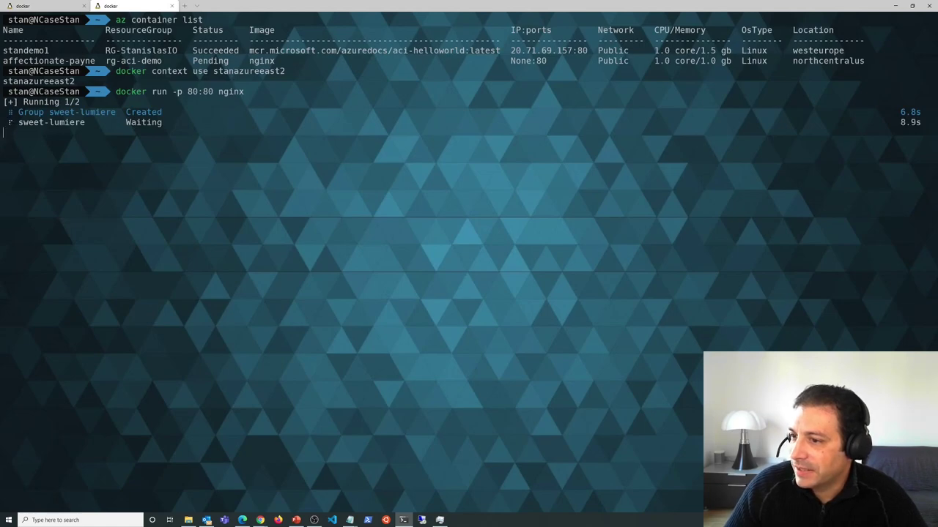
click(185, 6)
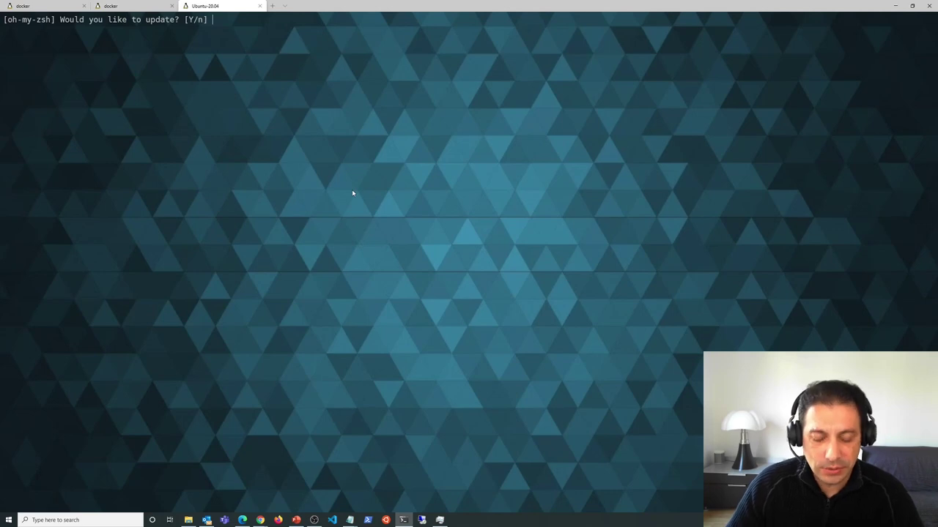
- Clear the screen, then run docker ps and docker ps -a to list all containers
text(m)
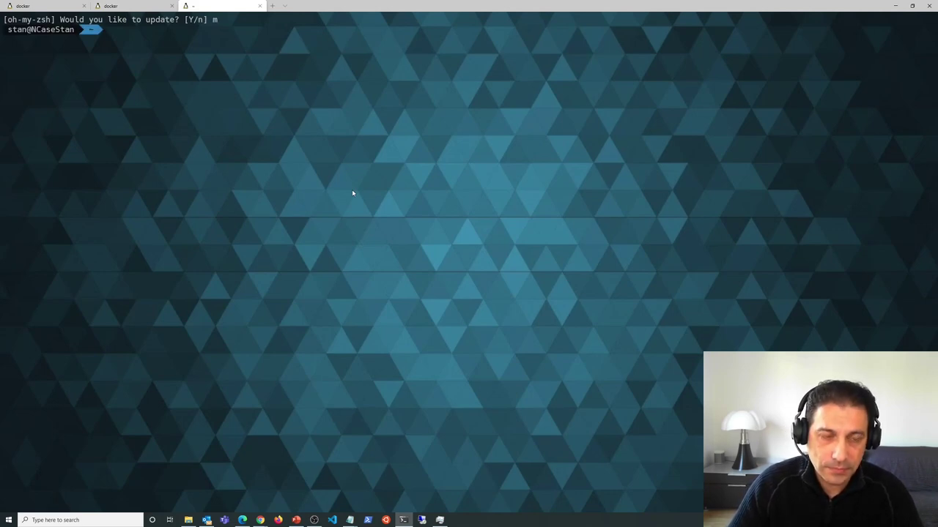
text(clear)
key(Return)
text(docker )
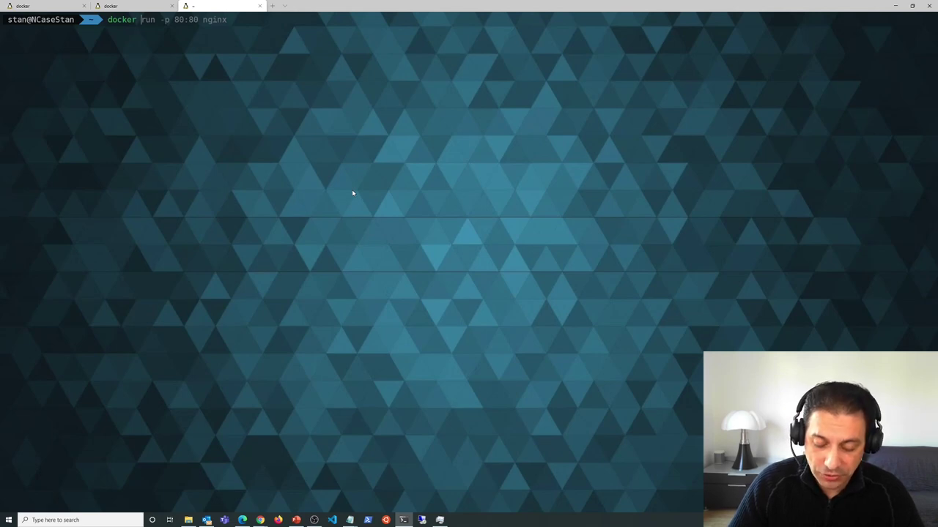
text(ps)
key(Return)
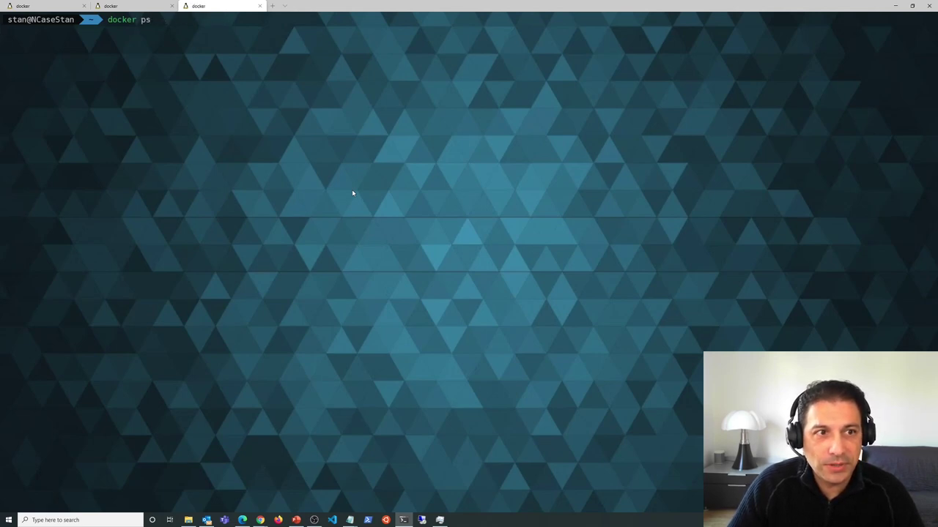
key(Up)
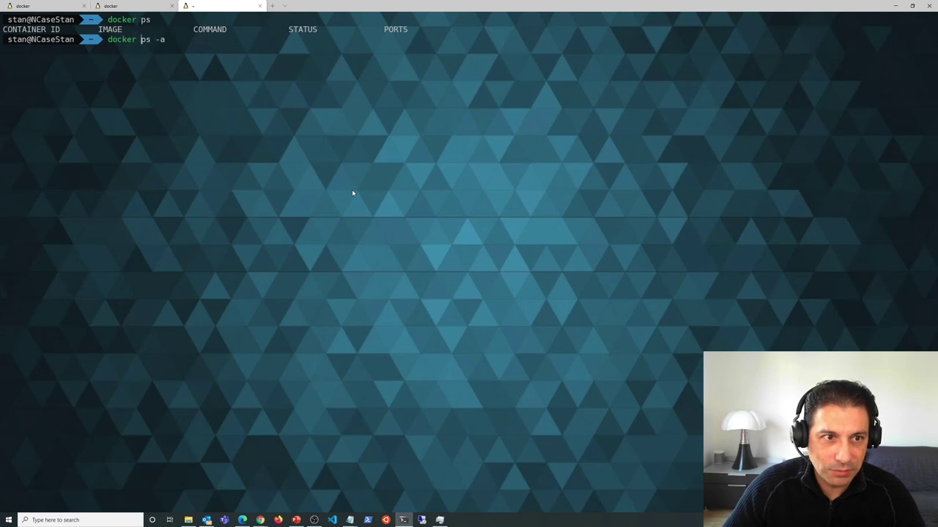
key(Return)
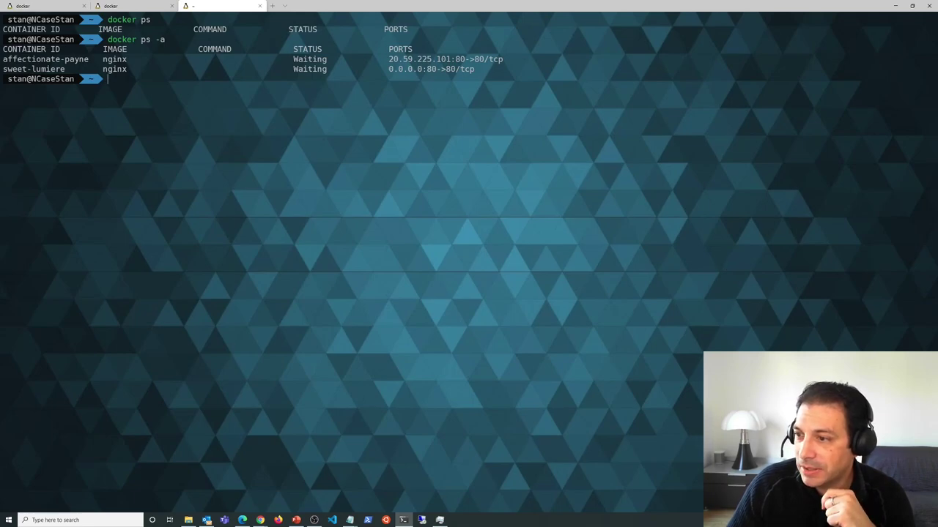
- Check the affectionate-payne tab, then return to the still-waiting sweet-lumiere run
click(115, 6)
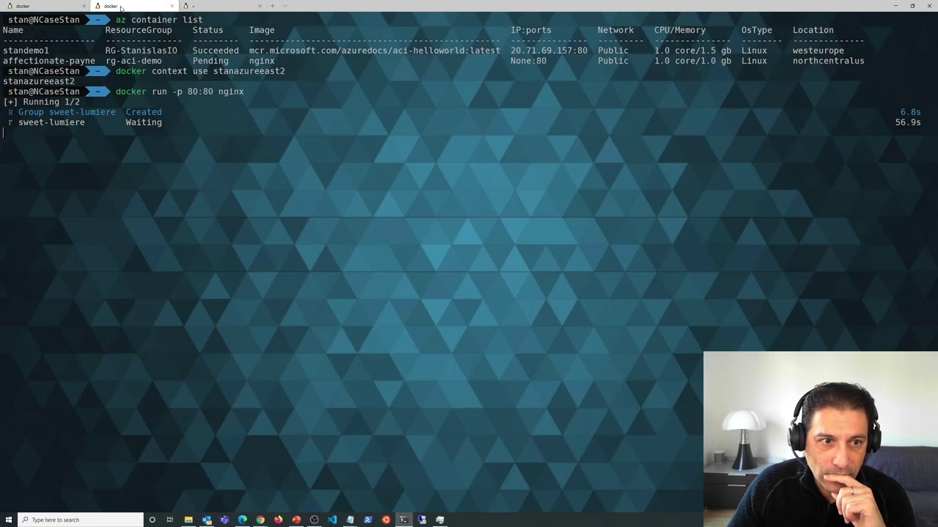
click(44, 5)
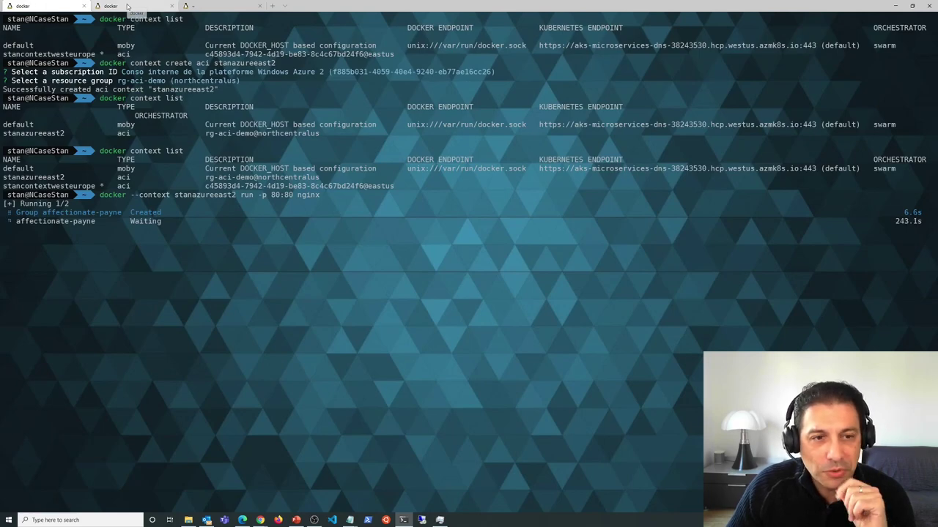
click(127, 7)
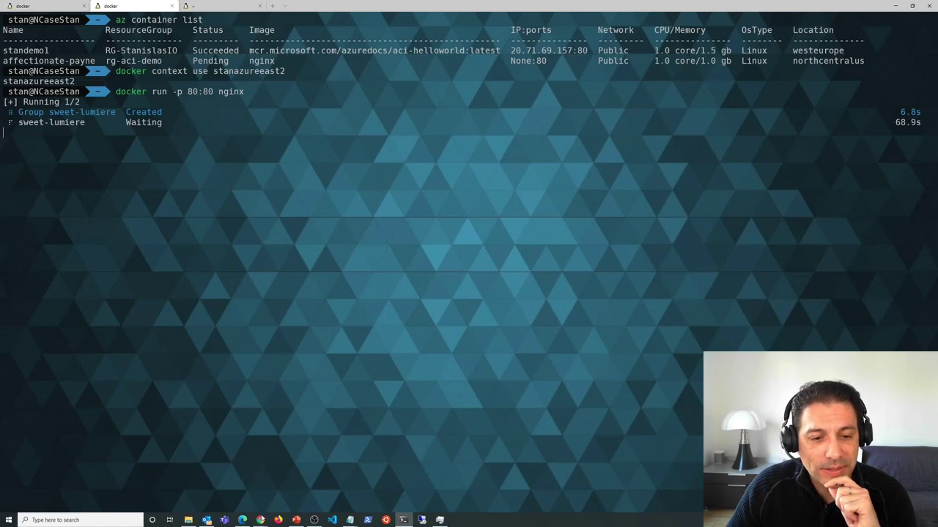
mouse_move(259, 521)
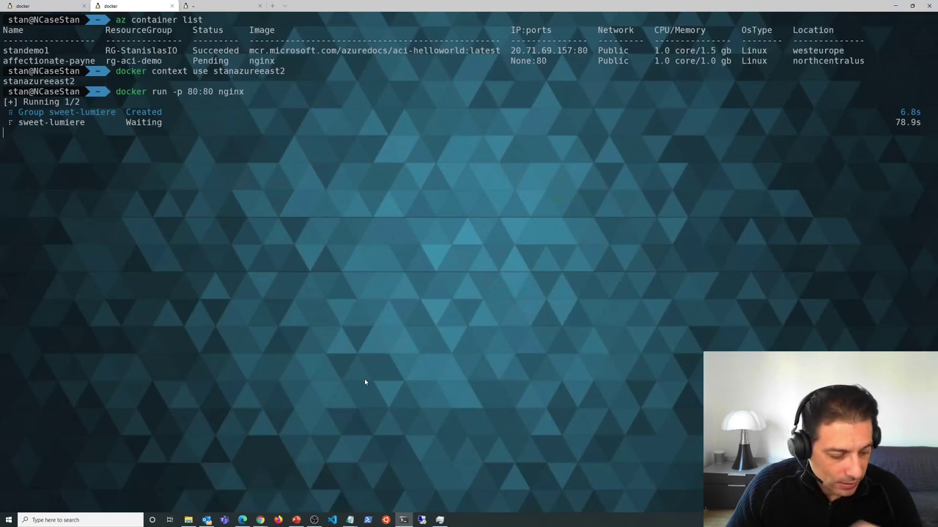
- Bring up the portal in Chrome, search 'registry', and go to Container registries
mouse_move(257, 521)
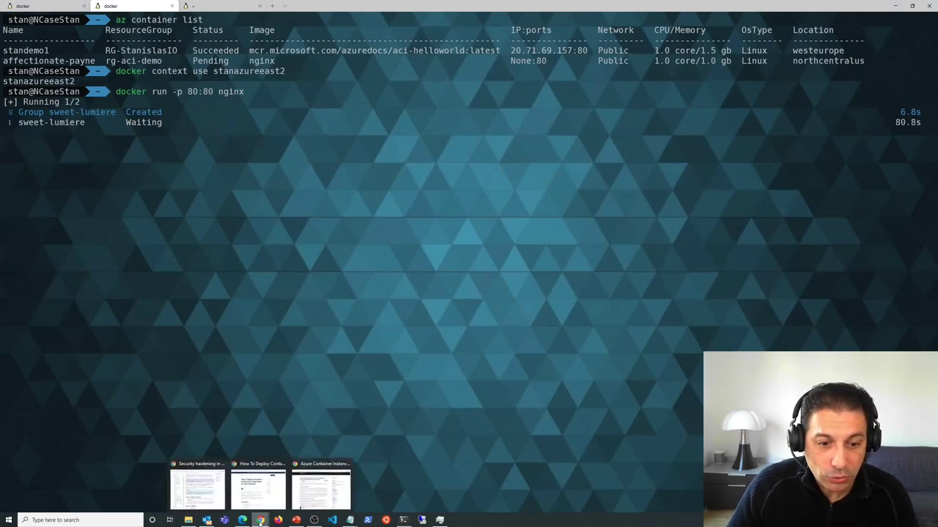
click(320, 486)
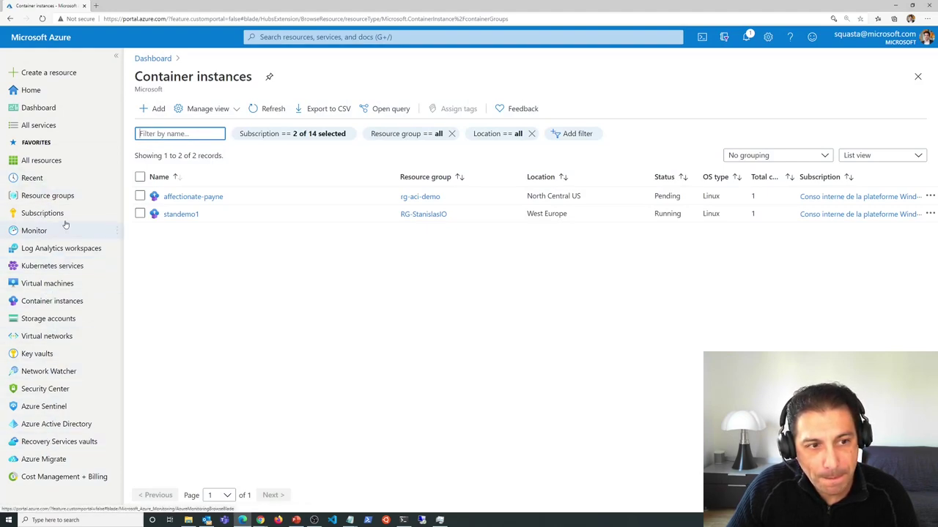
click(313, 33)
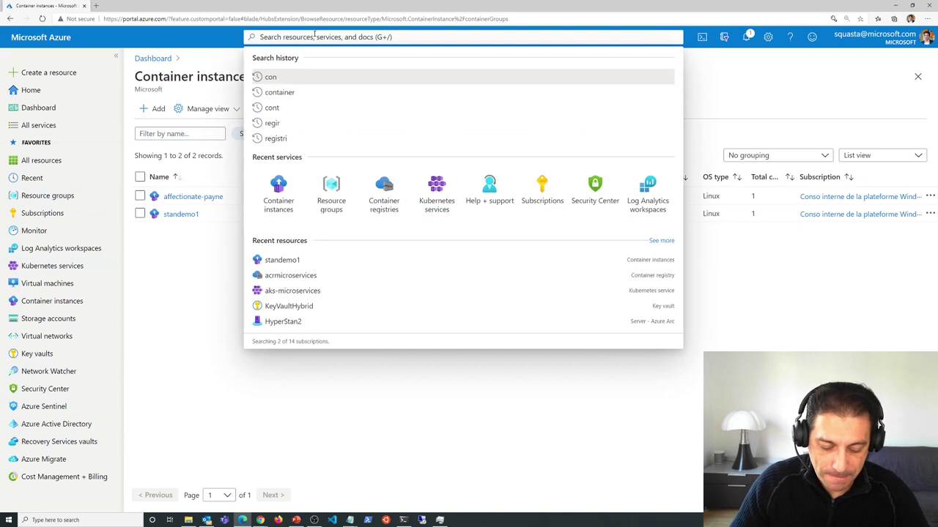
text(registr)
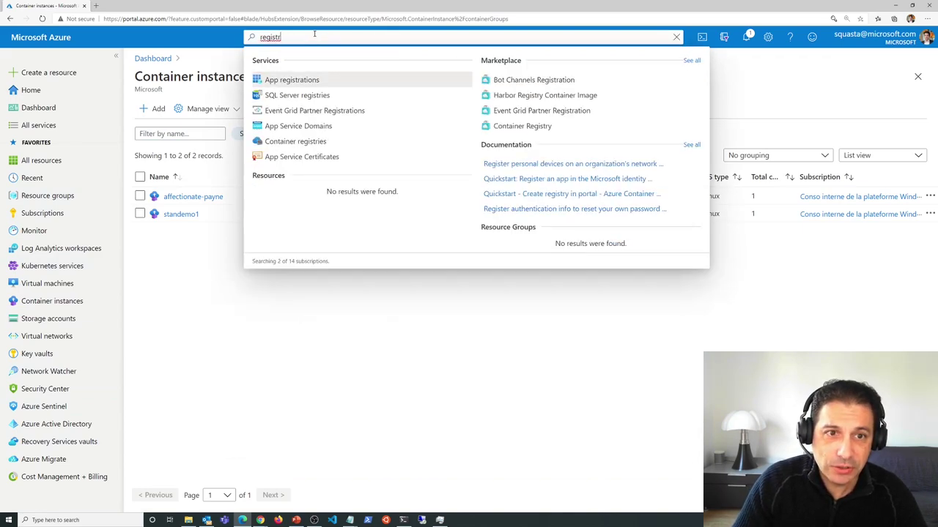
text(y)
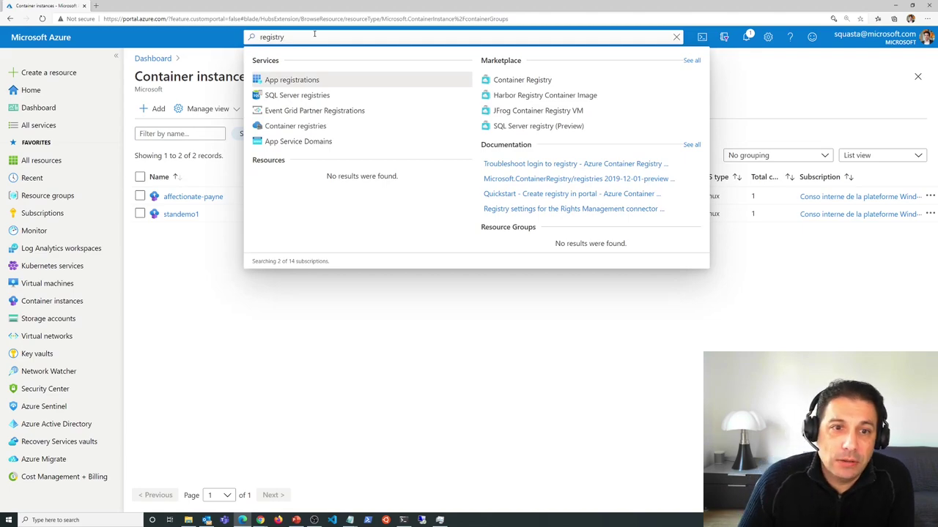
click(315, 126)
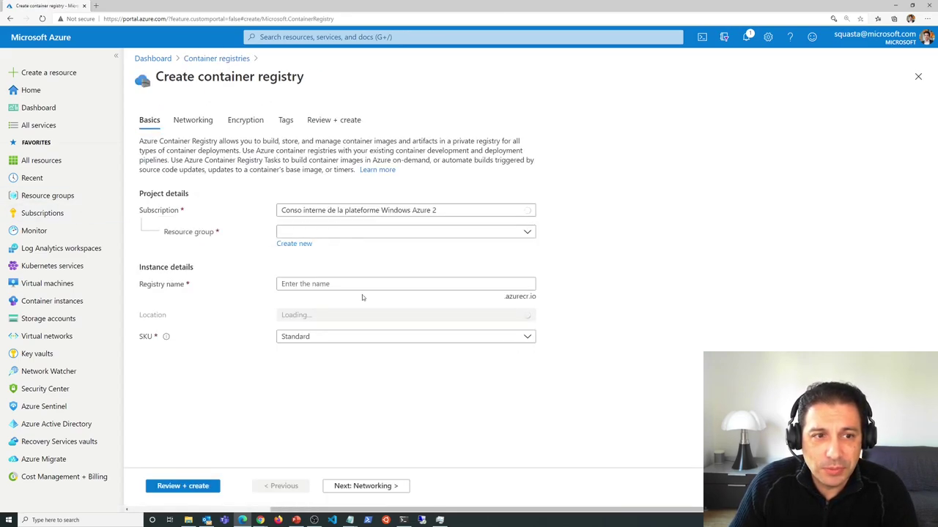
- Select rg-aci-demo as the registry's resource group by filtering the list for 'aci'
click(299, 231)
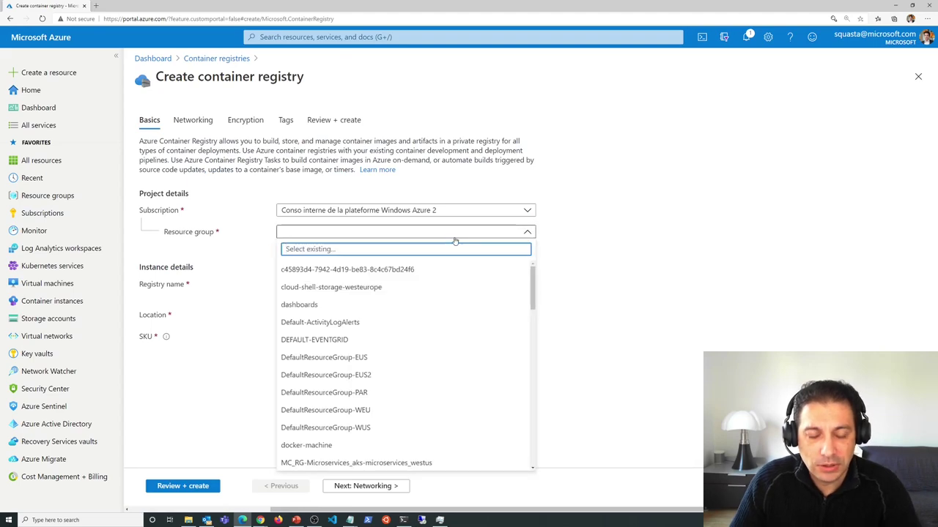
text(regis)
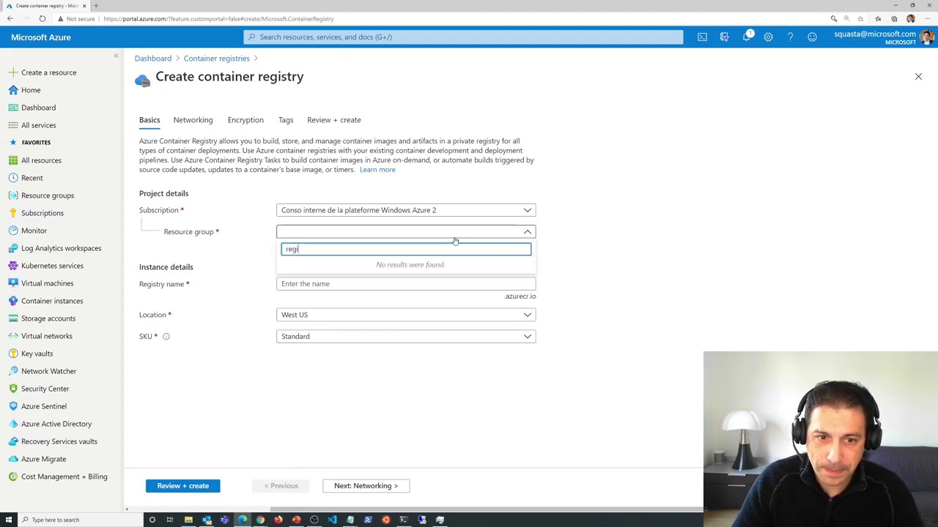
key(BackSpace)
key(BackSpace)
key(BackSpace)
key(BackSpace)
key(BackSpace)
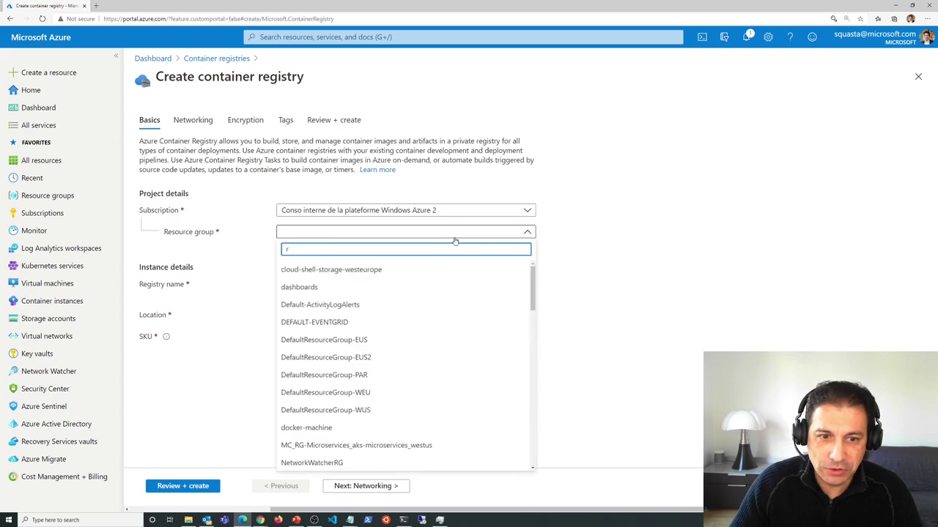
click(454, 239)
click(431, 236)
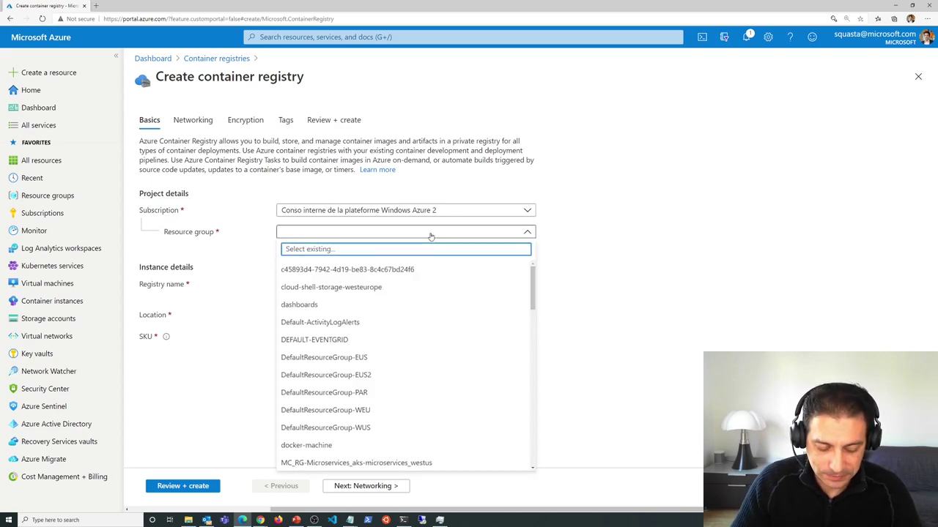
text(aci)
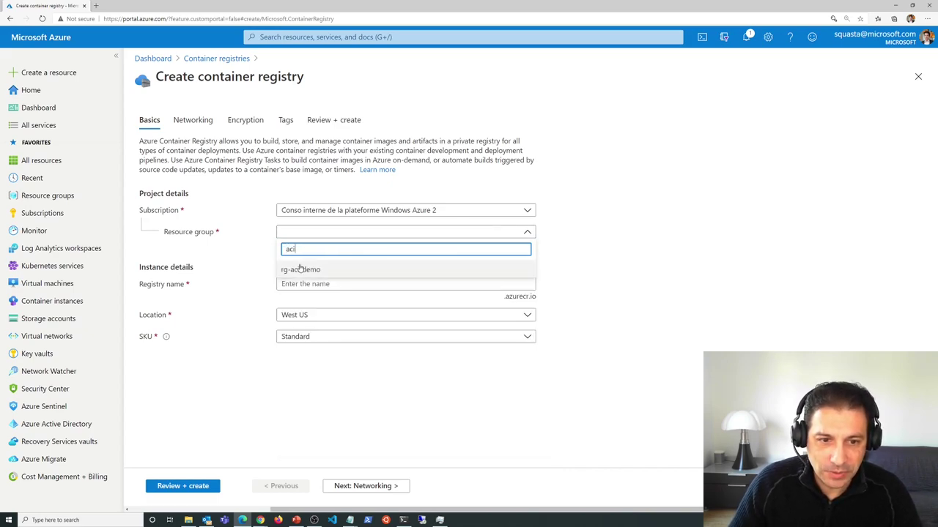
click(302, 270)
- Name the registry standemo and choose the Premium SKU
click(312, 285)
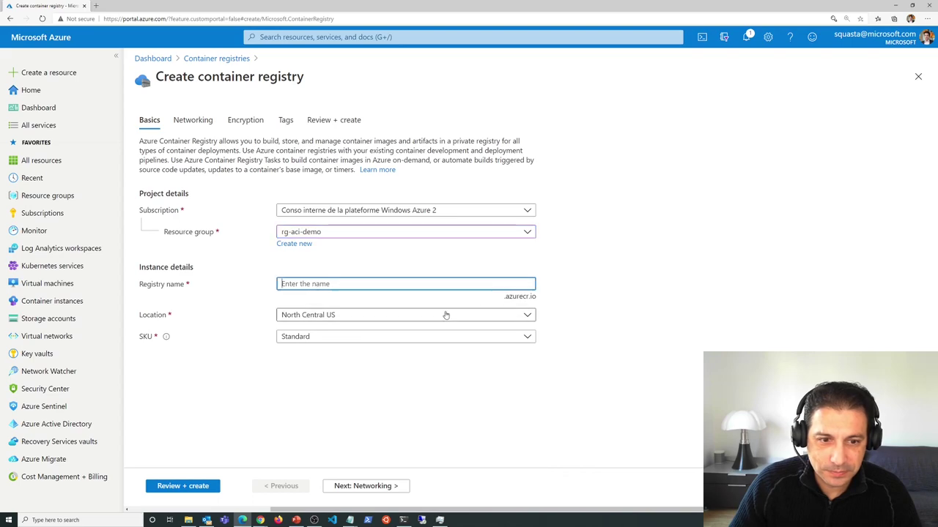
text(standemo)
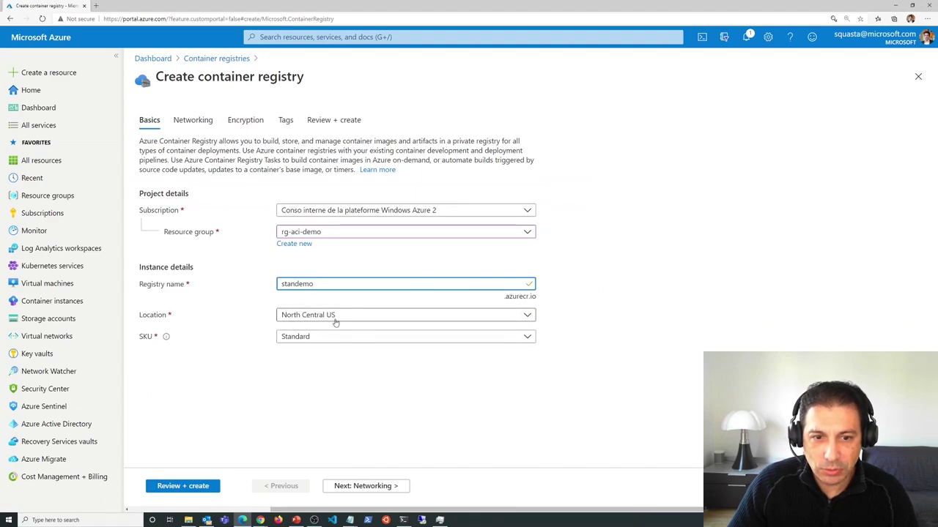
click(393, 336)
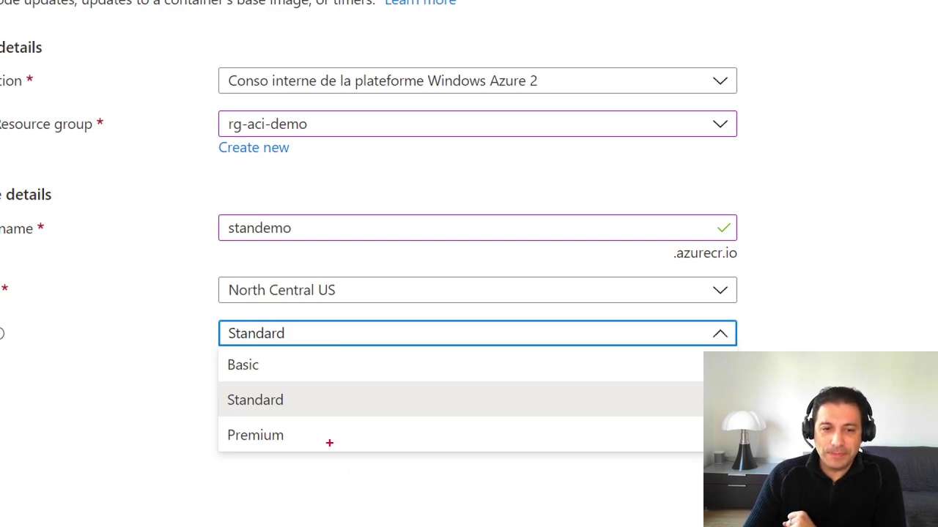
drag(300, 432, 335, 446)
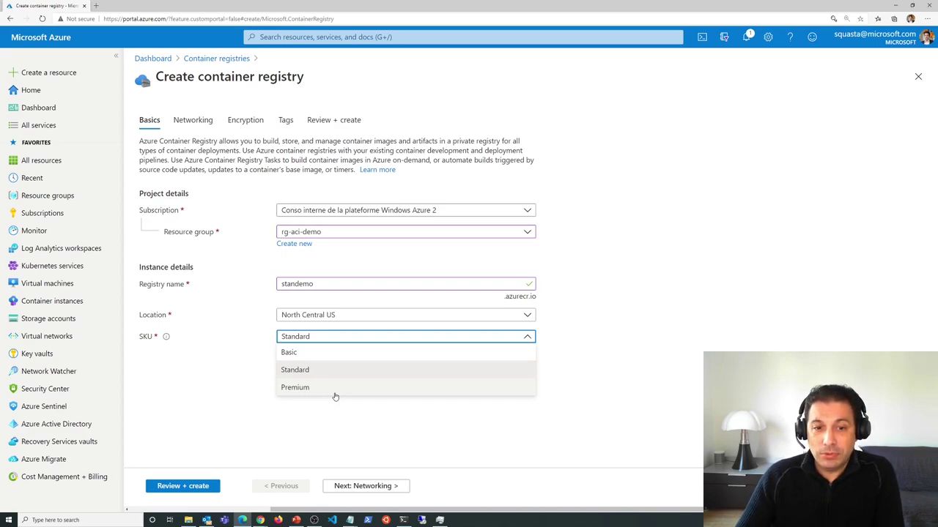
click(323, 387)
- Keep default networking, leave customer-managed key encryption disabled, skip tags, and validate the registry
click(365, 485)
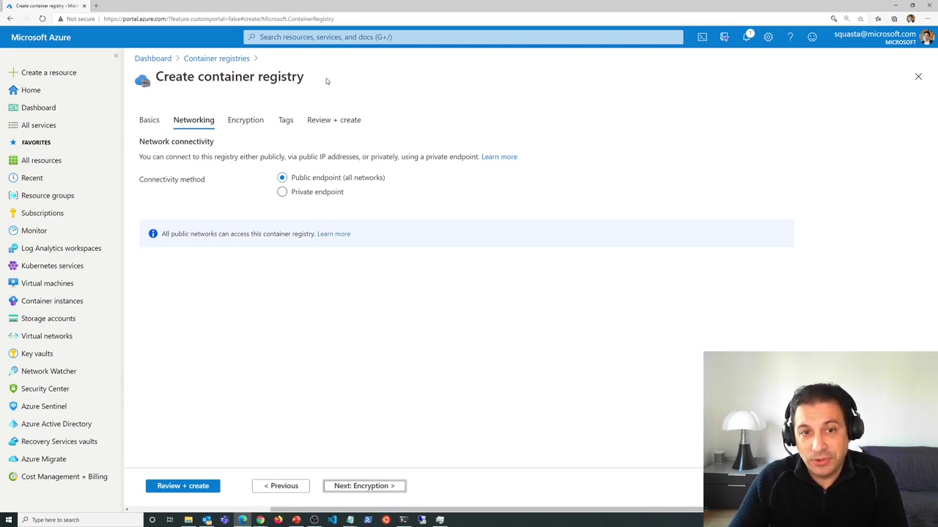
click(366, 486)
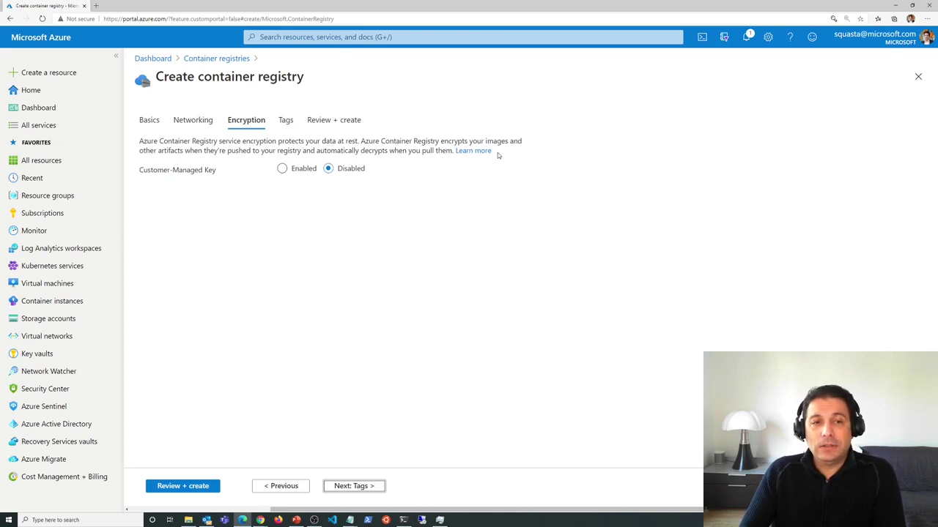
click(282, 169)
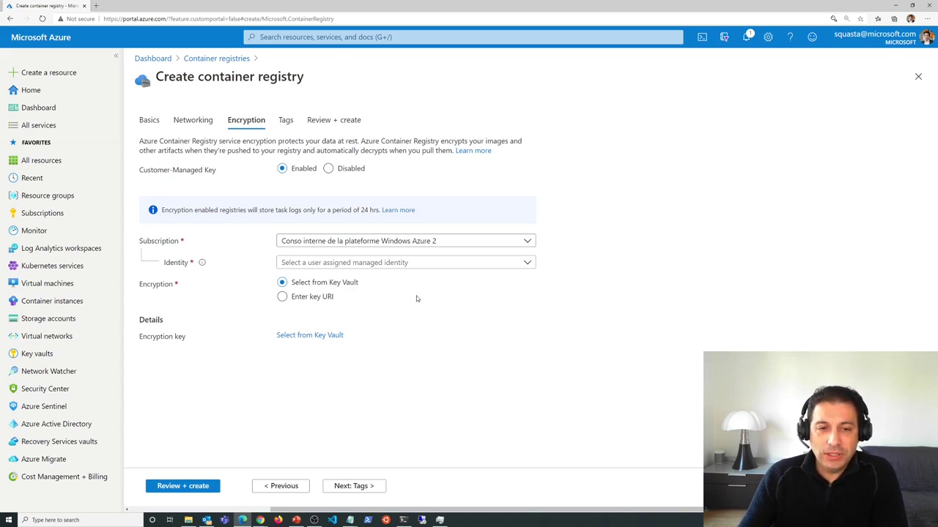
click(328, 169)
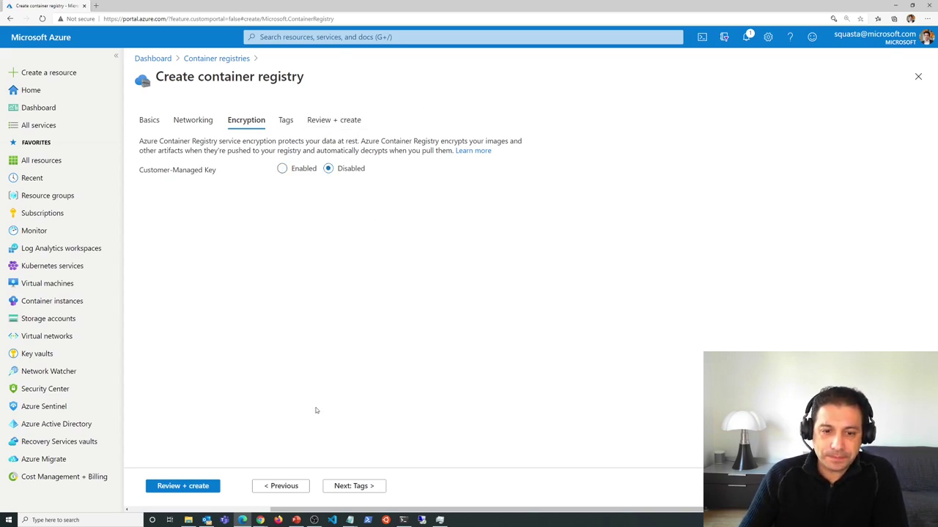
click(353, 487)
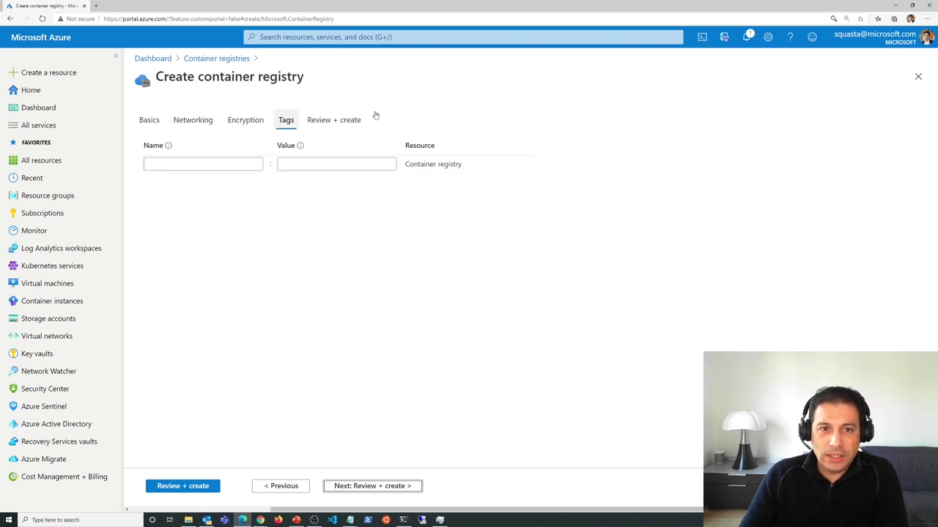
click(183, 486)
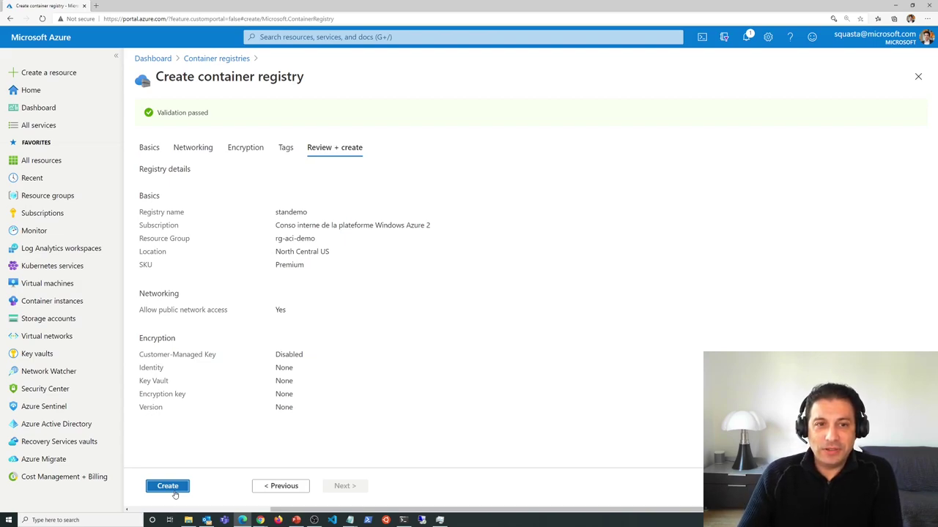
- Create the standemo registry, starting its deployment to rg-aci-demo
click(174, 492)
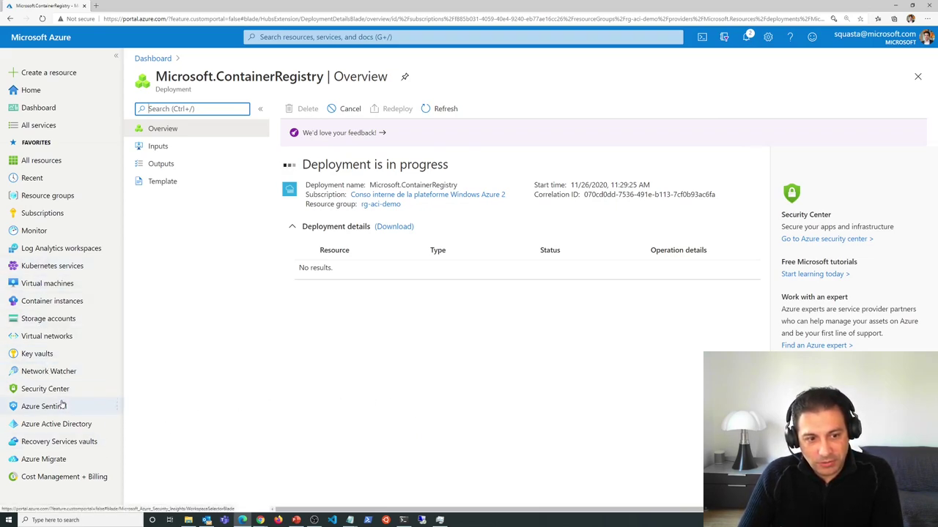
- Search for container registries and open the acrmicroservices registry
click(339, 37)
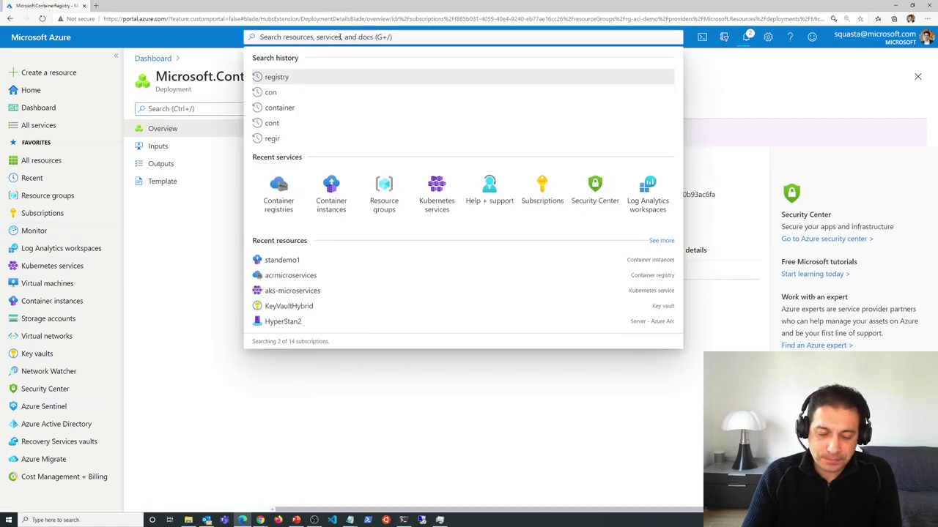
text(regi)
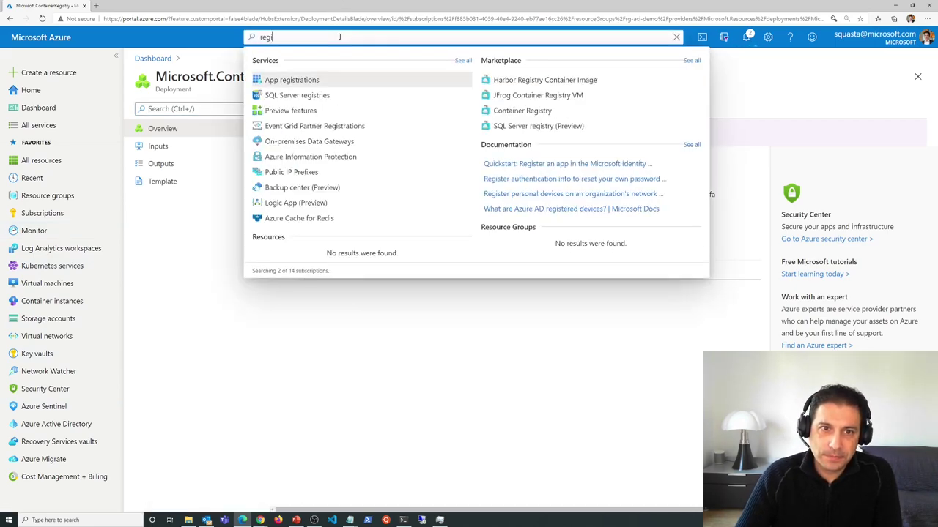
text(s)
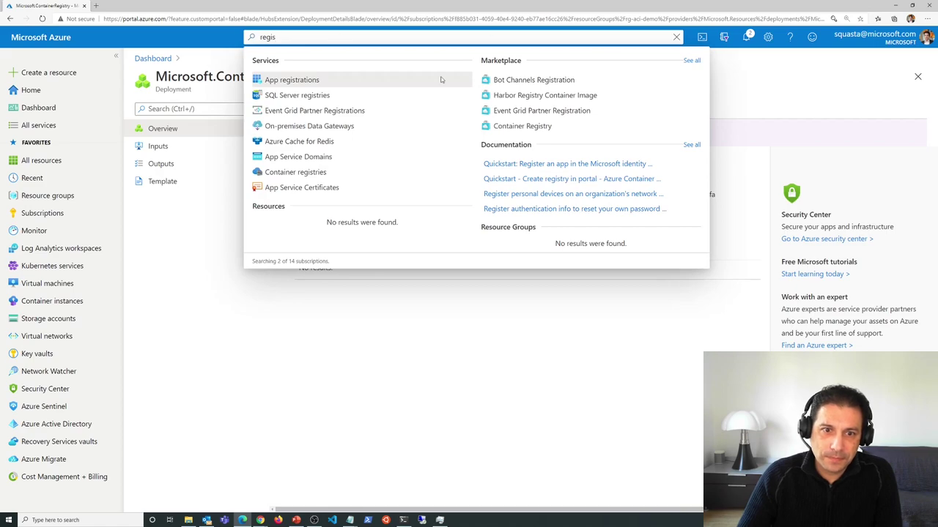
click(300, 172)
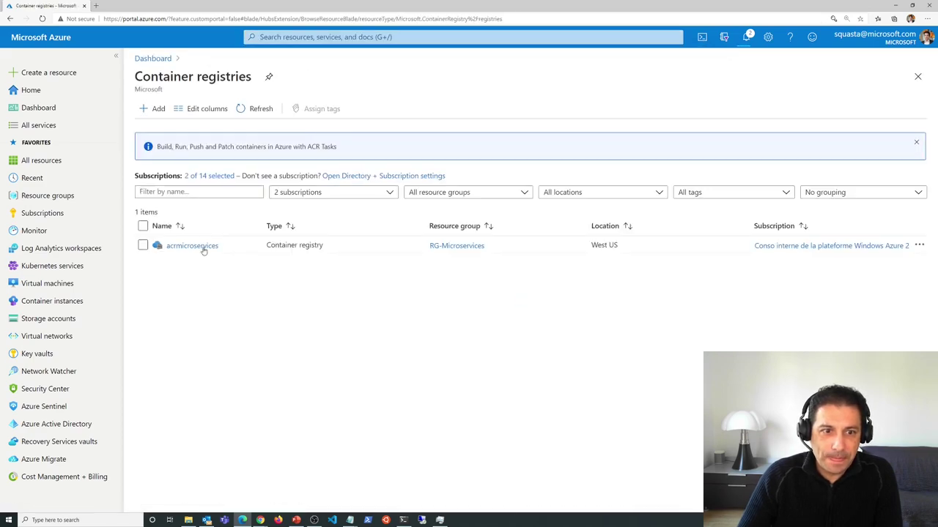
click(197, 246)
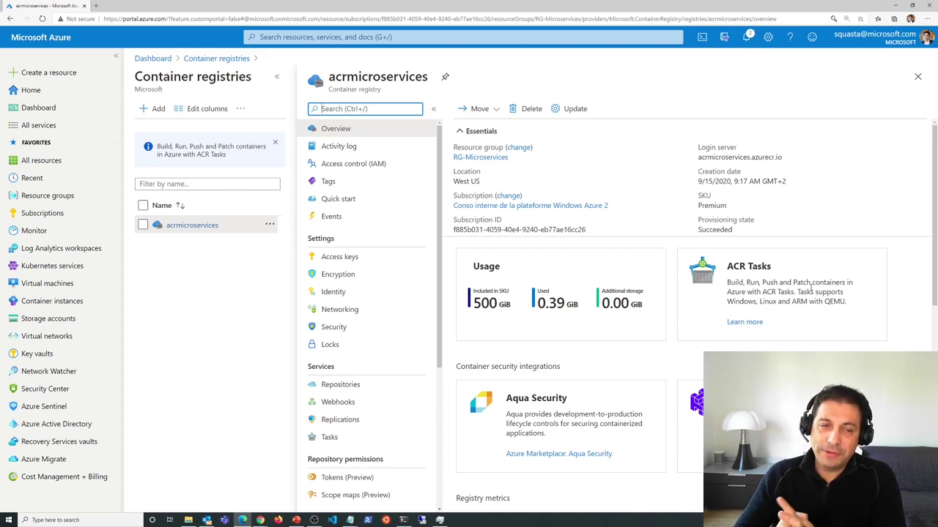
- Collapse the registries list and the portal navigation, then go to the new standemo registry
click(277, 76)
click(116, 55)
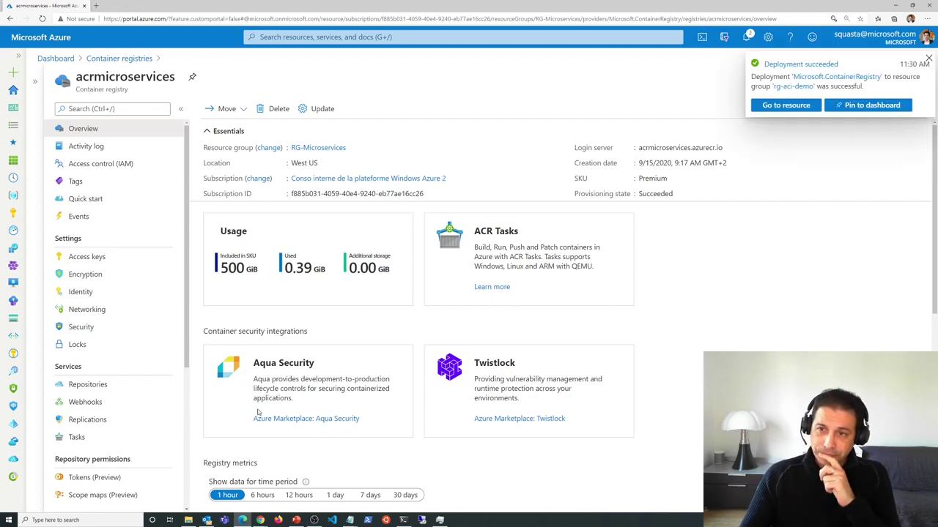
click(782, 106)
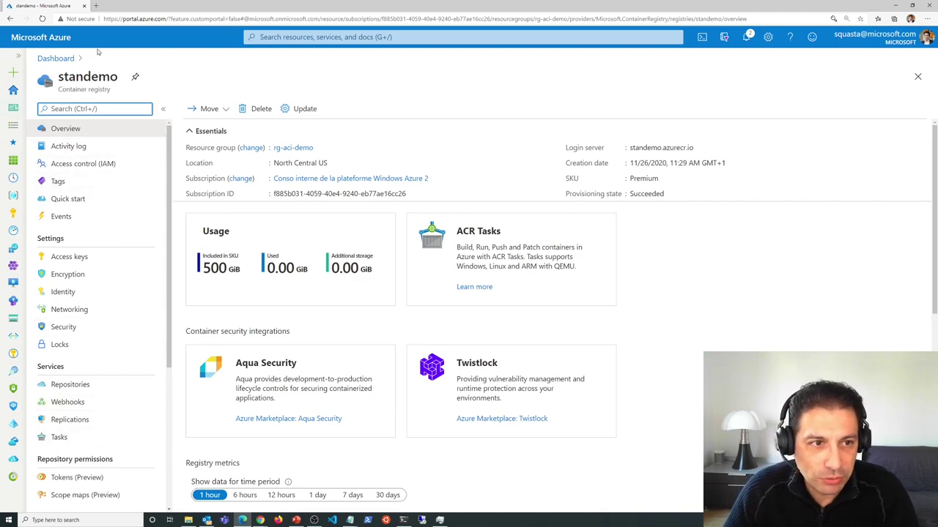
- Turn standemo's admin user on and back off, then view its Encryption and Identity pages
click(87, 257)
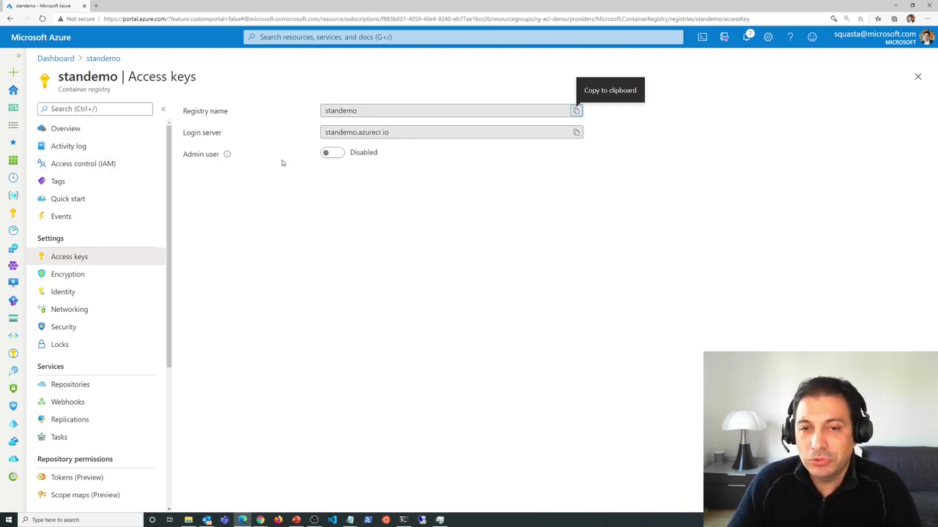
click(330, 153)
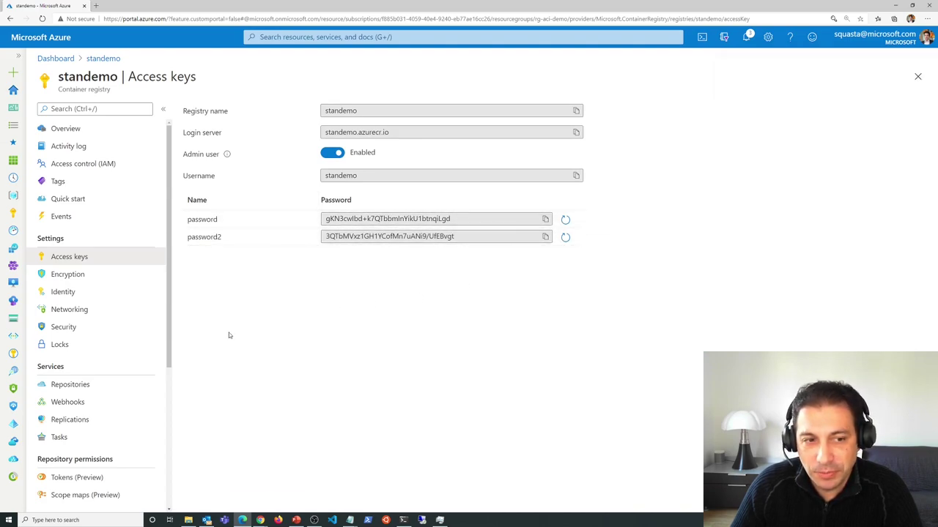
click(331, 153)
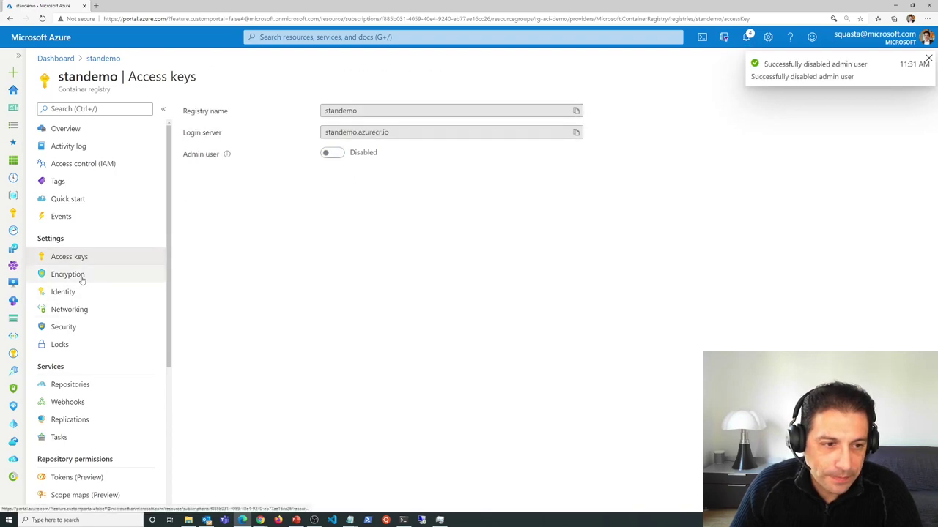
click(66, 275)
click(76, 292)
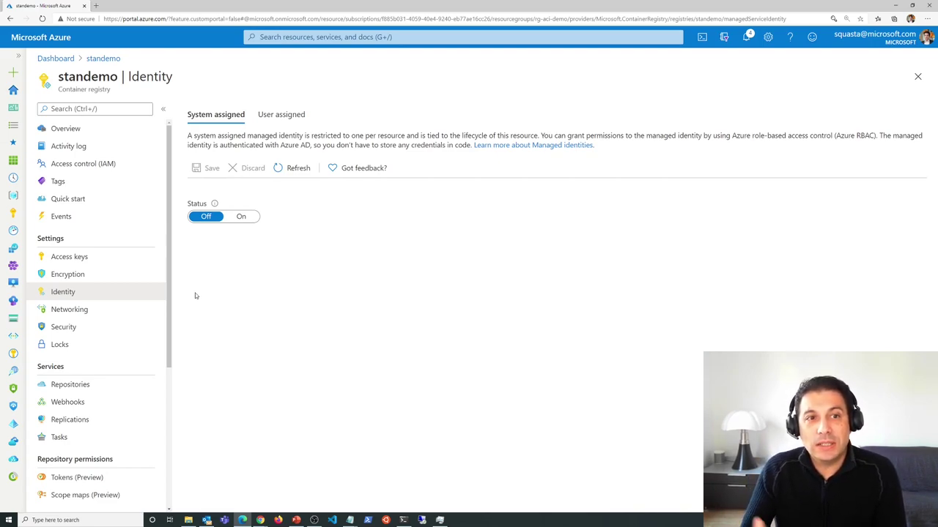
- Check standemo's Azure Defender security status, then view its empty Repositories list
click(63, 327)
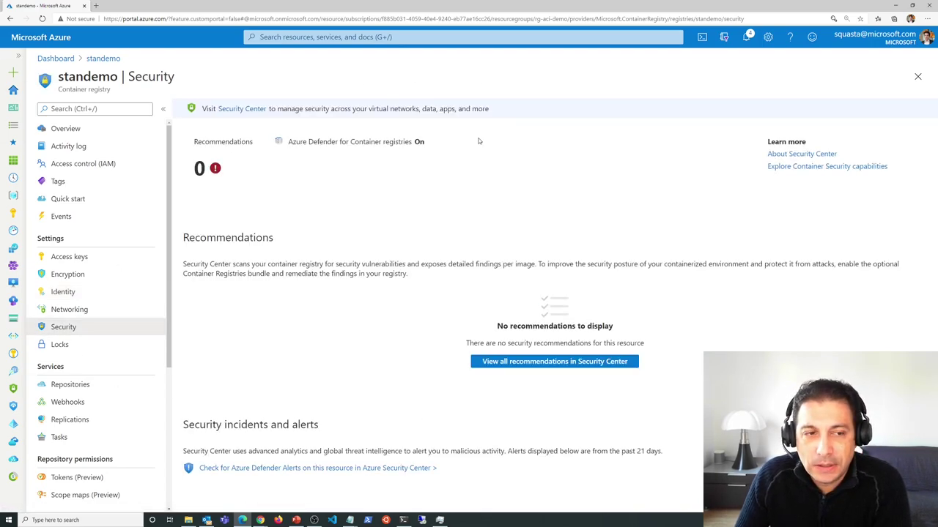
drag(412, 142, 375, 142)
right_click(375, 146)
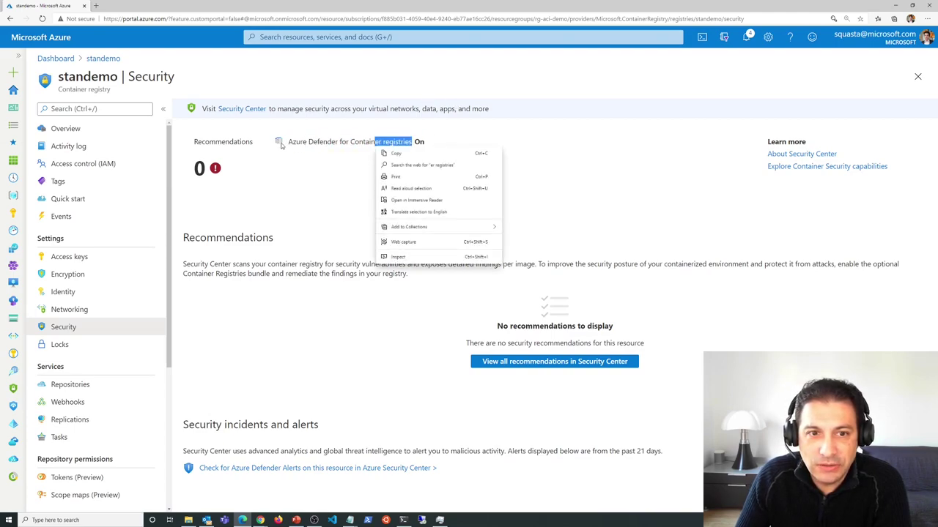
drag(290, 144, 399, 144)
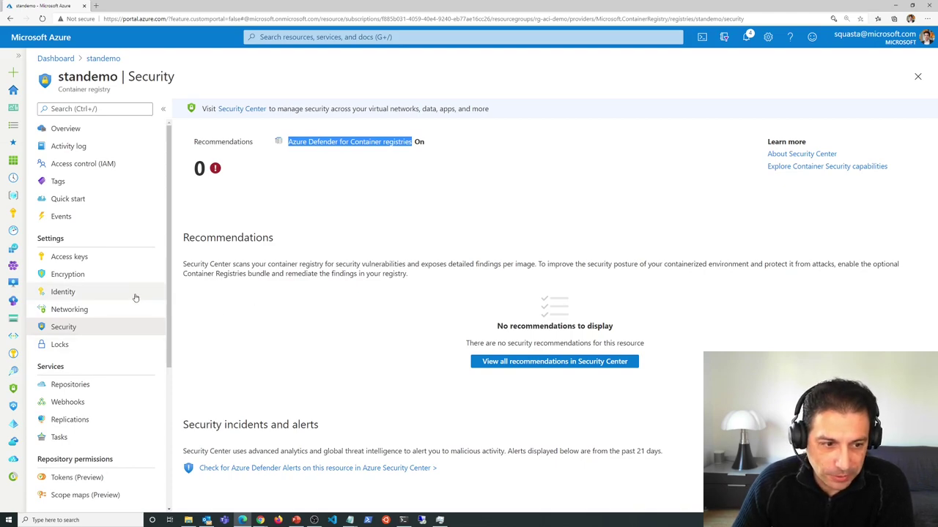
scroll(109, 278, down, 3)
click(81, 268)
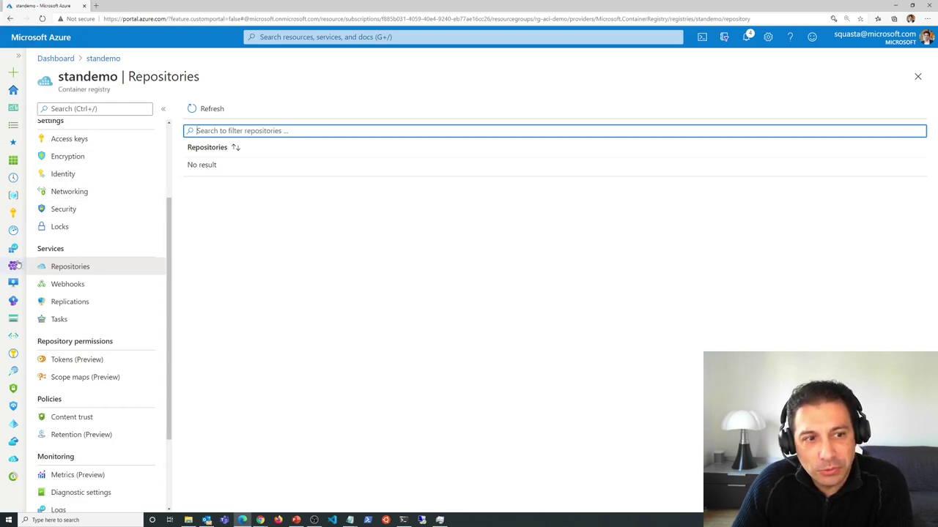
- Switch to the acrmicroservices registry and view its four repositories
click(336, 34)
click(293, 205)
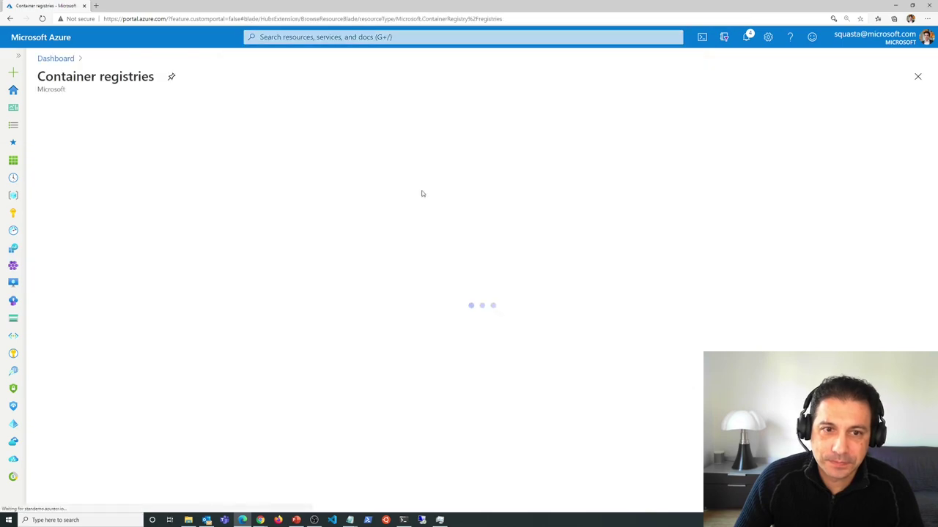
click(104, 249)
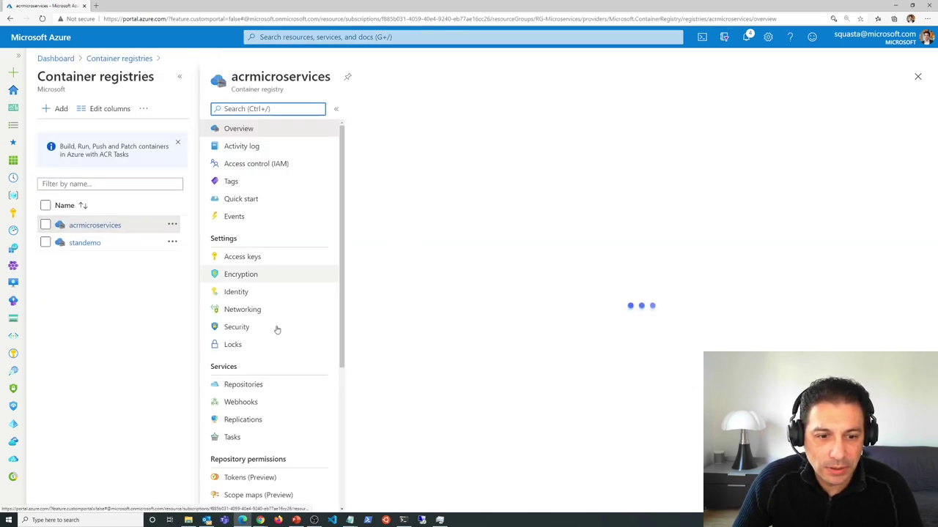
click(244, 385)
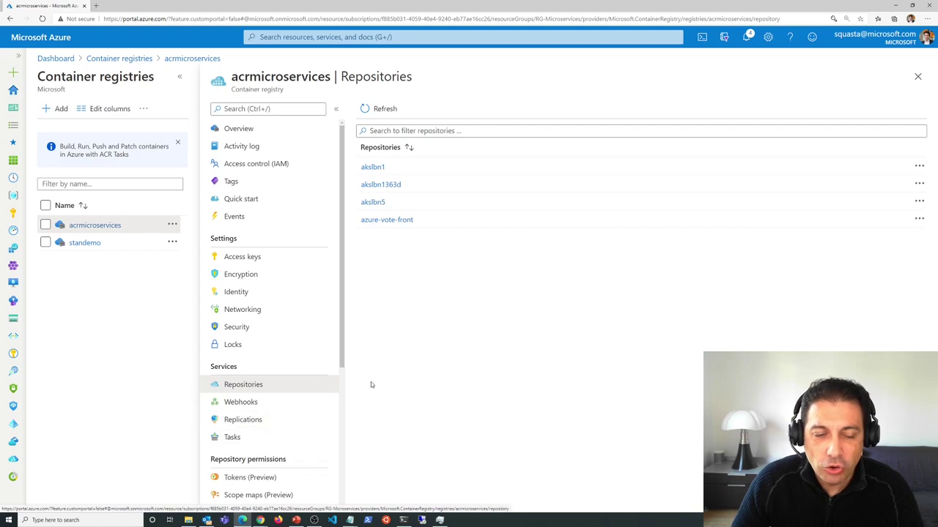
- Show the acrmicroservices geo-replication map on the Replications page
scroll(286, 374, down, 1)
scroll(286, 375, down, 1)
click(276, 360)
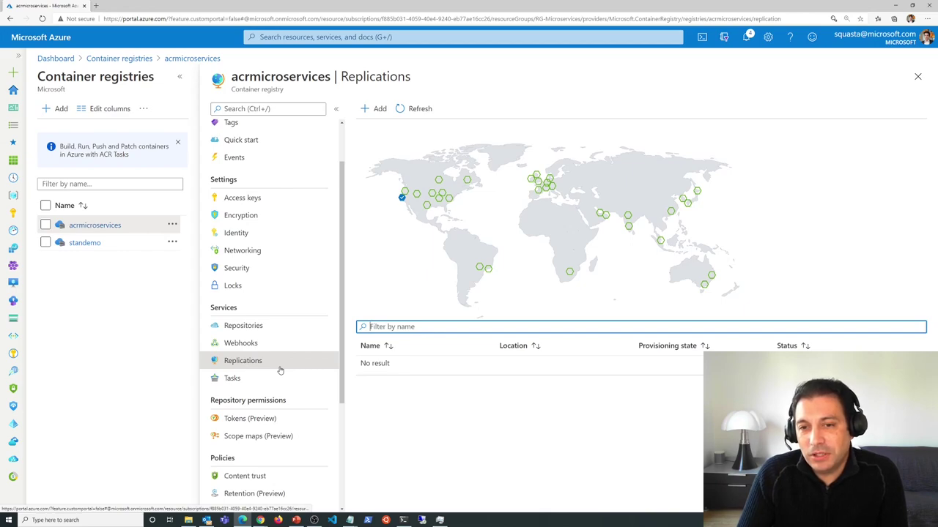
- Start a North Europe replication, discard it unsaved, then open the registry's Tasks list
mouse_move(532, 181)
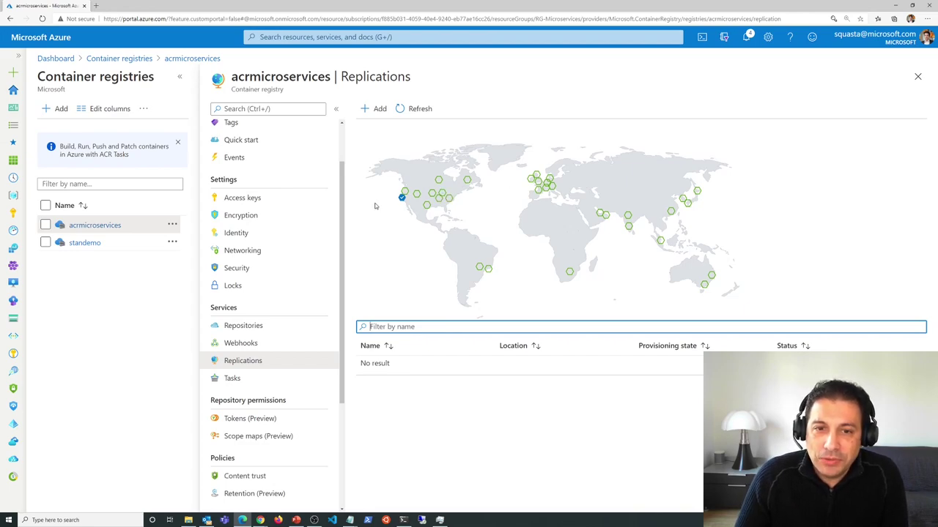
click(531, 179)
mouse_move(396, 517)
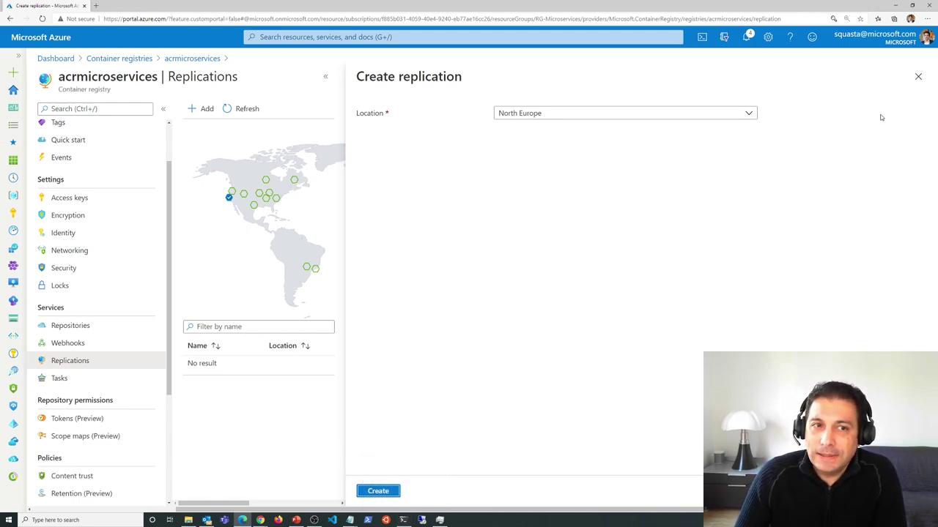
click(917, 76)
click(506, 57)
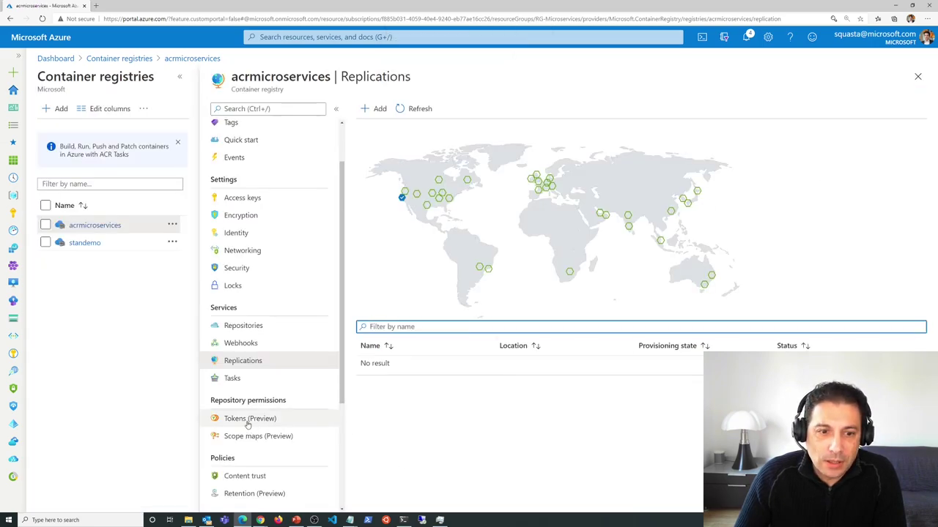
click(231, 378)
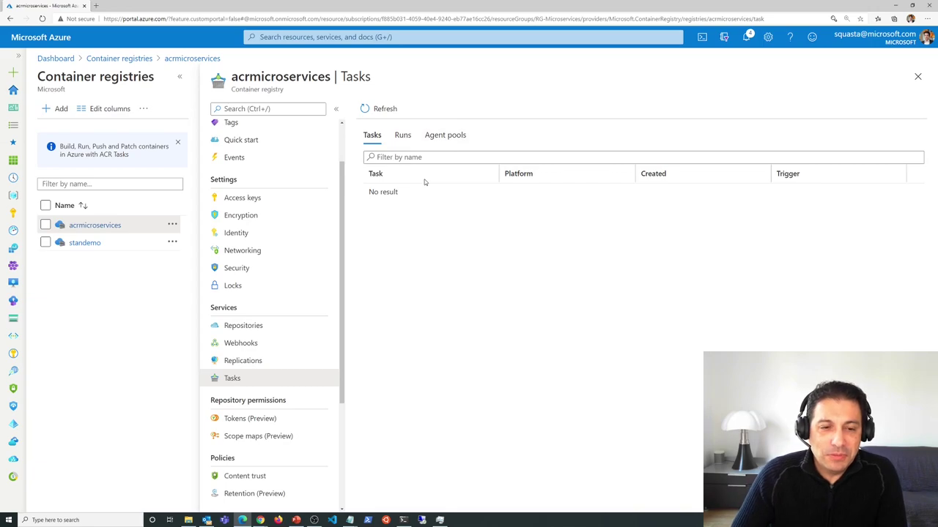
- Open acrmicroservices' Retention (Preview) policy page, which shows the policy Disabled
scroll(265, 306, down, 3)
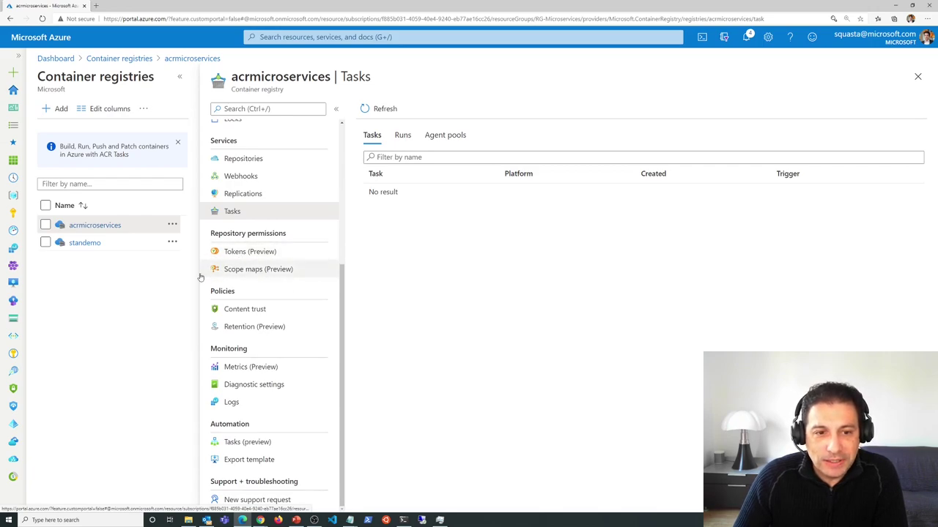
click(273, 329)
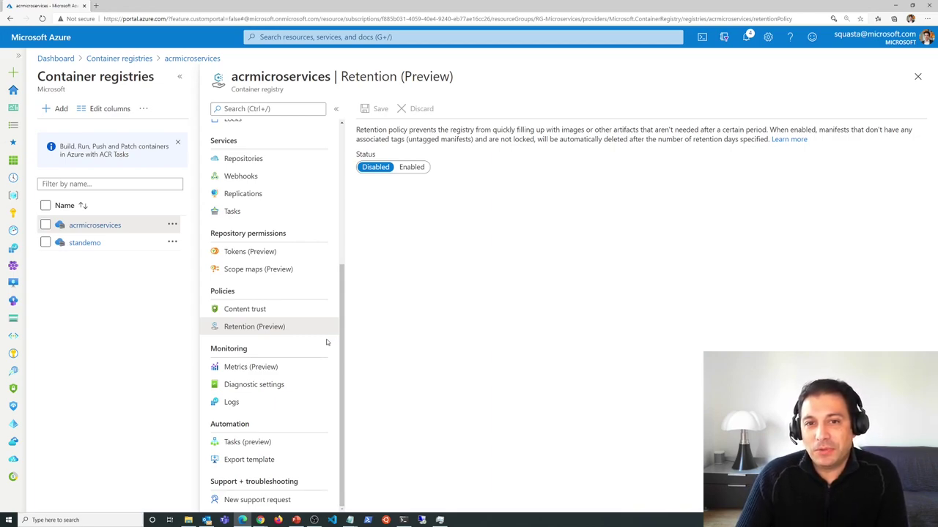
click(412, 167)
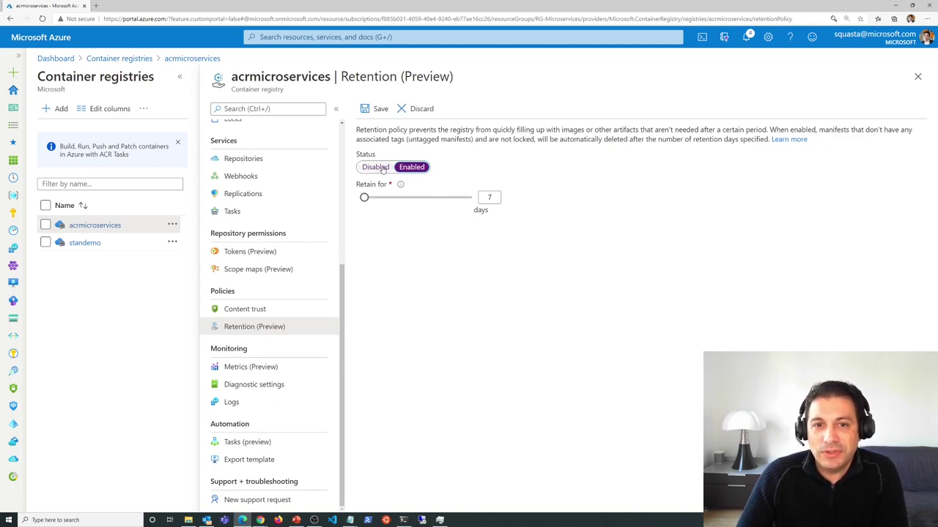
click(382, 167)
click(418, 109)
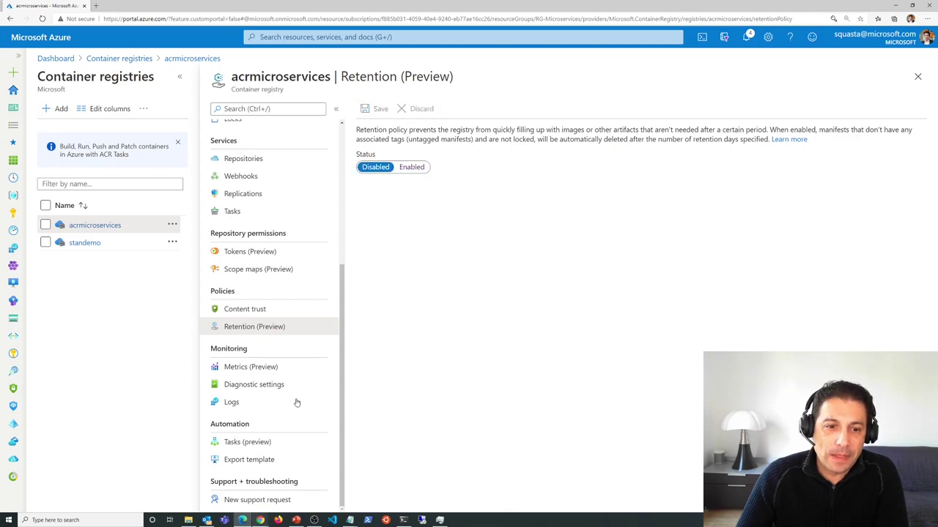
- Open acrmicroservices' Metrics (Preview) chart and browse the available metrics without picking one
click(239, 374)
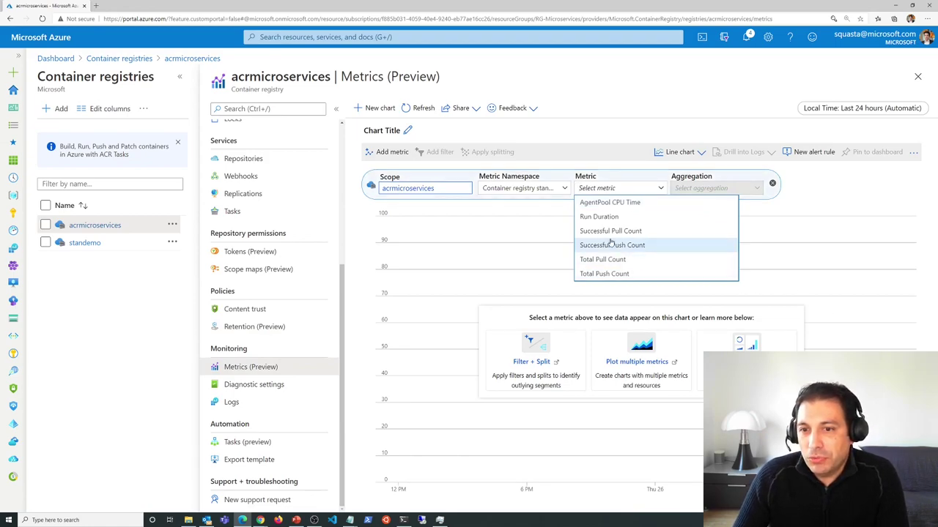
mouse_move(627, 272)
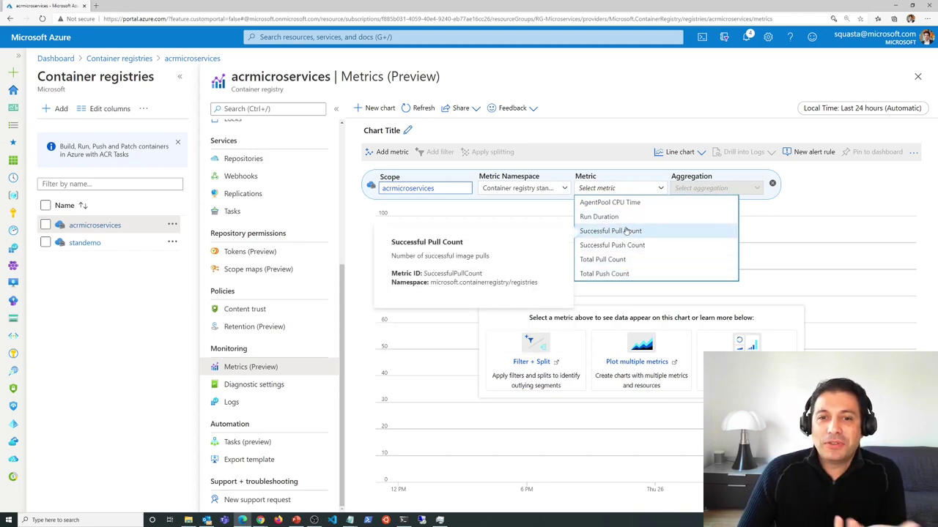
mouse_move(648, 201)
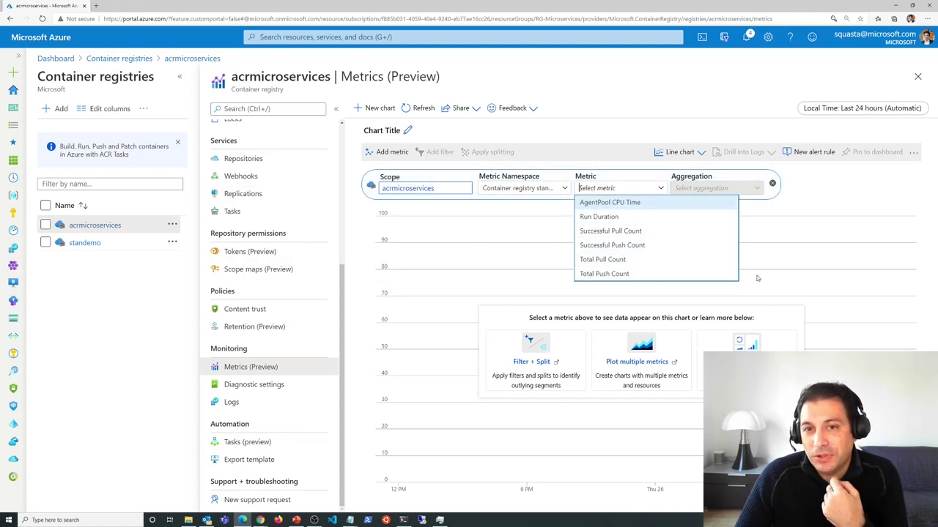
click(667, 113)
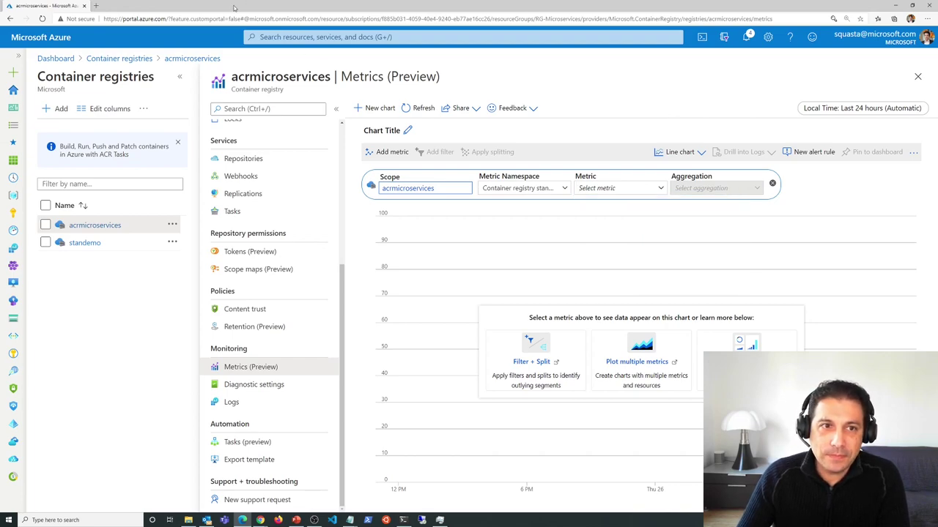
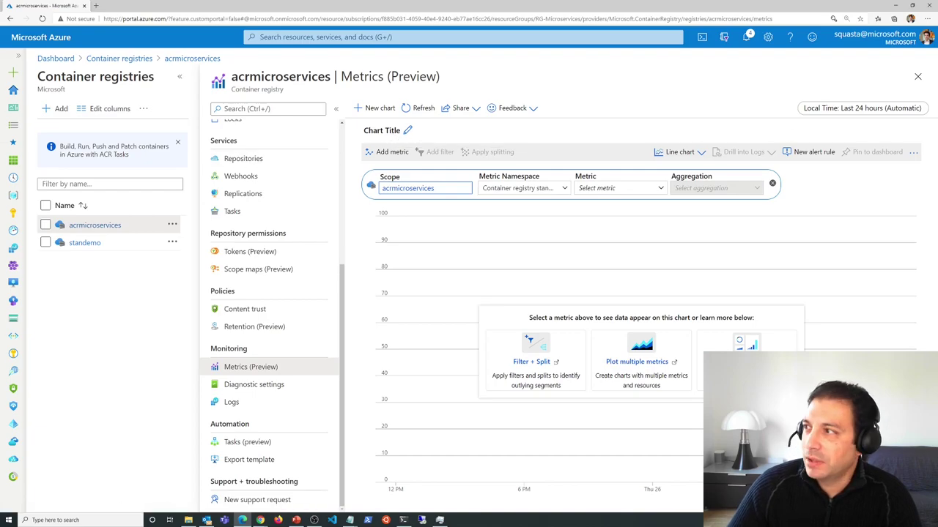
- Bring the Docker rate-limiting blog post into view, then put it away to return to the portal
drag(531, 79, 547, 31)
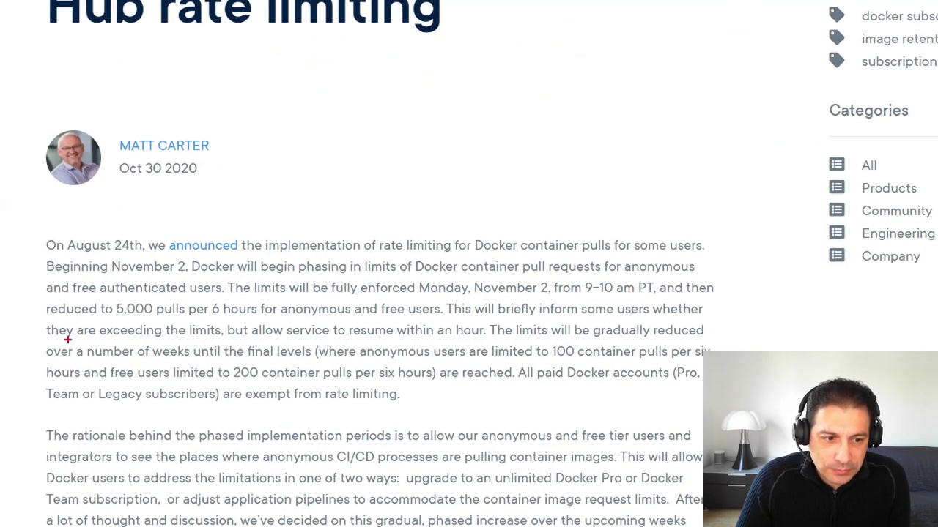
mouse_move(24, 342)
mouse_down()
mouse_move(703, 421)
mouse_move(591, 324)
mouse_move(151, 311)
mouse_move(24, 341)
mouse_up()
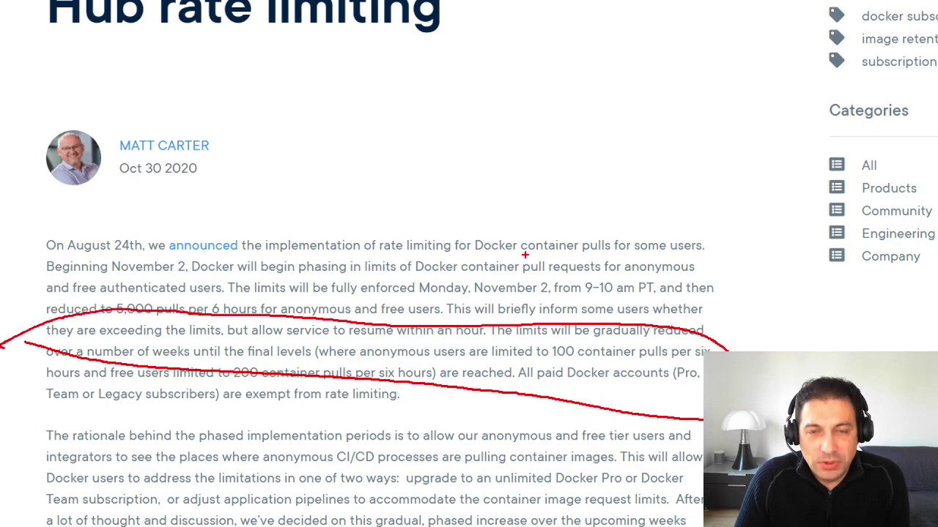
key(Escape)
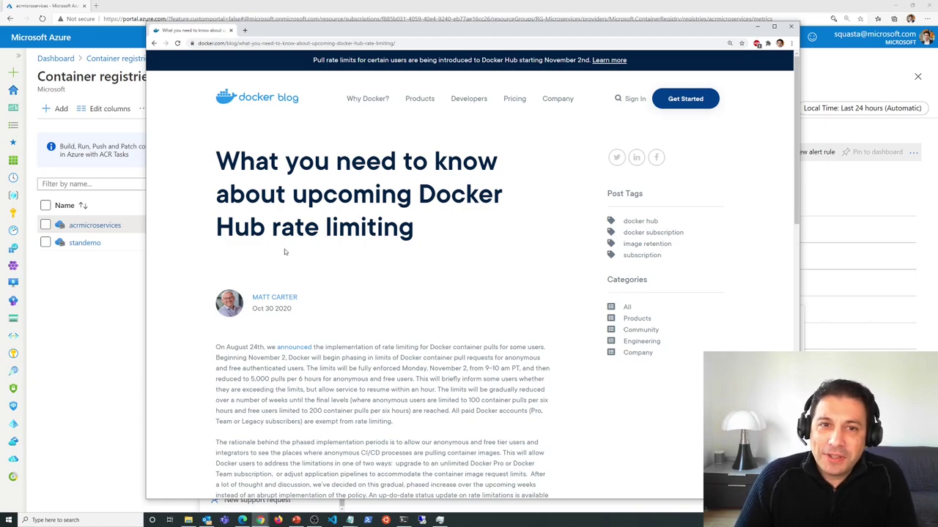
click(757, 27)
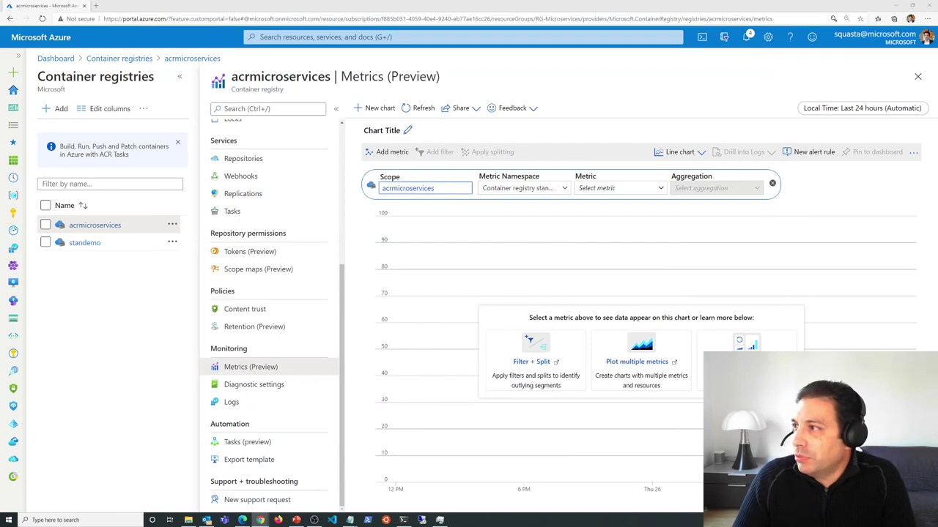
- Load the 'About GitHub Container Registry' docs page in a new tab, then return to the Azure portal tab
click(96, 5)
text(https://docs.github.com/en/free-pro-team@latest/packages/getting-started-with-github-container-registry/about-github-container-registry)
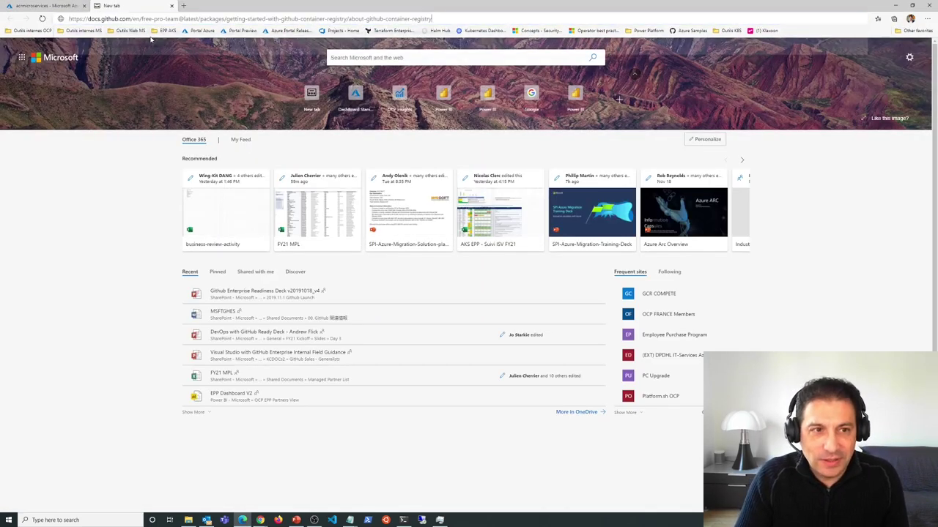
key(Return)
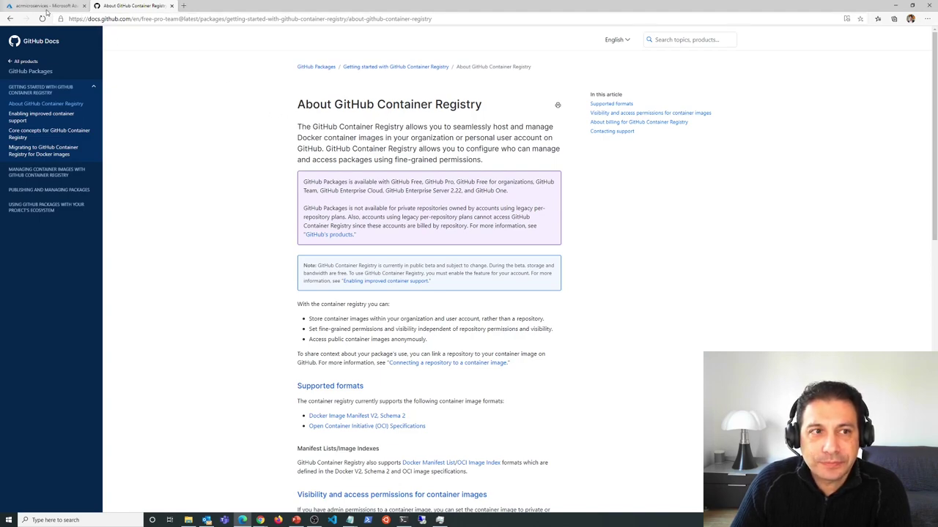
click(49, 8)
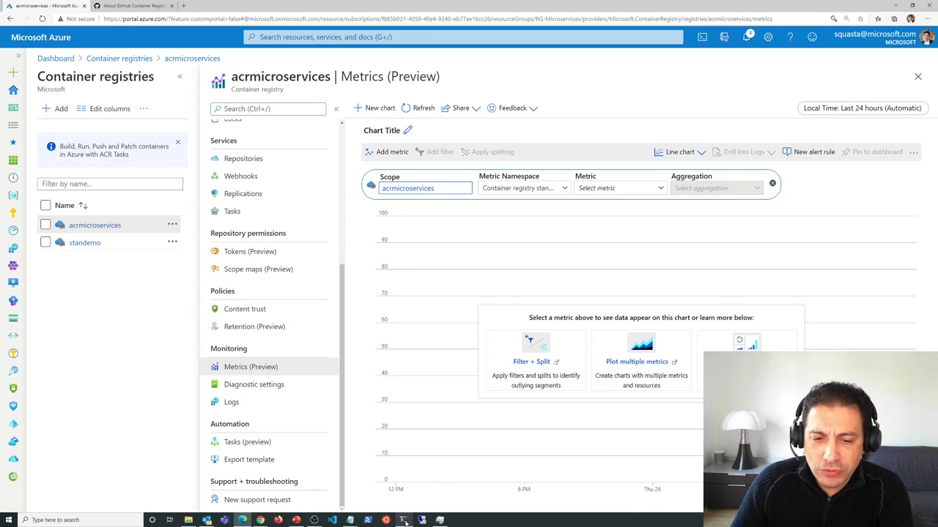
mouse_move(404, 522)
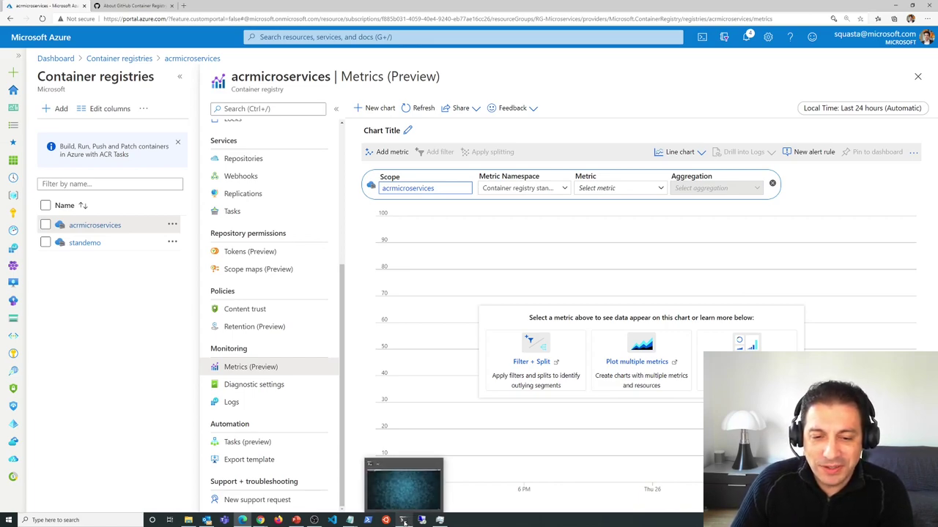
- Run the suggested docker run command for aci-helloworld on port 80
click(404, 521)
text(dock)
key(Right)
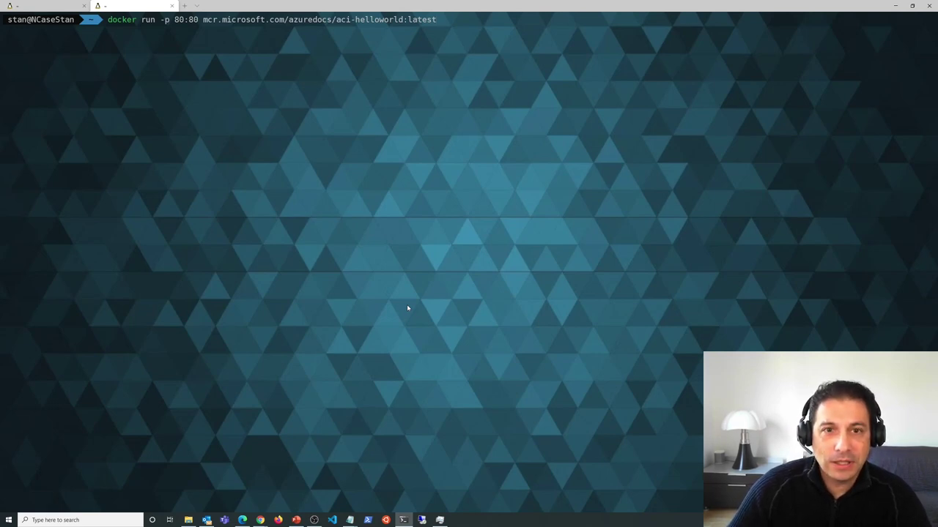
key(Return)
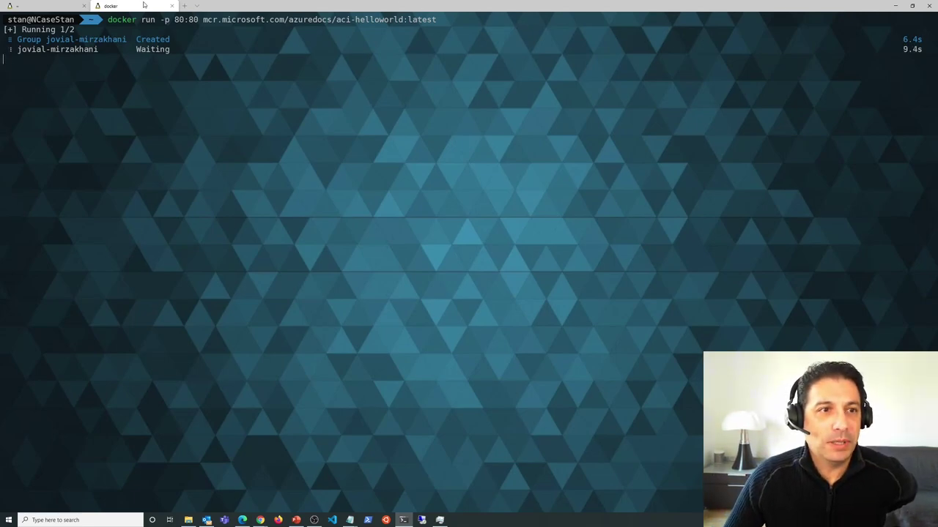
click(44, 6)
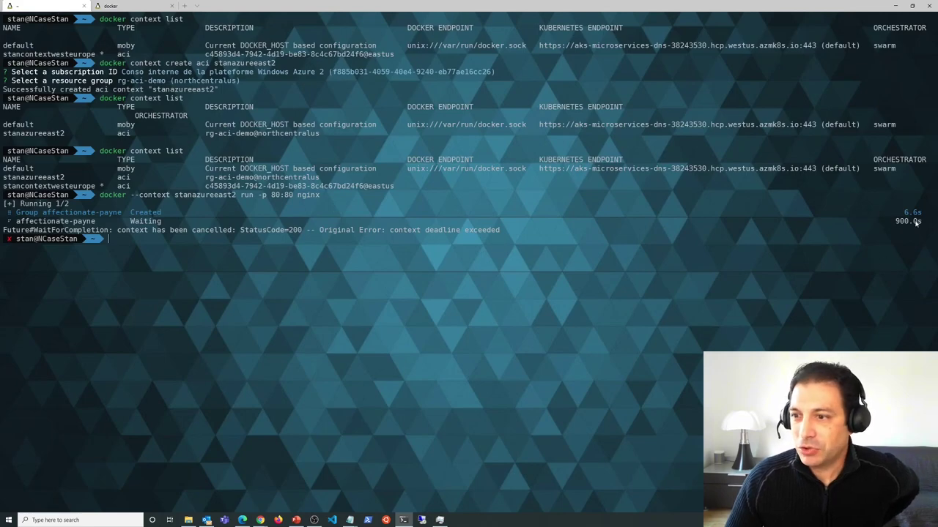
click(118, 6)
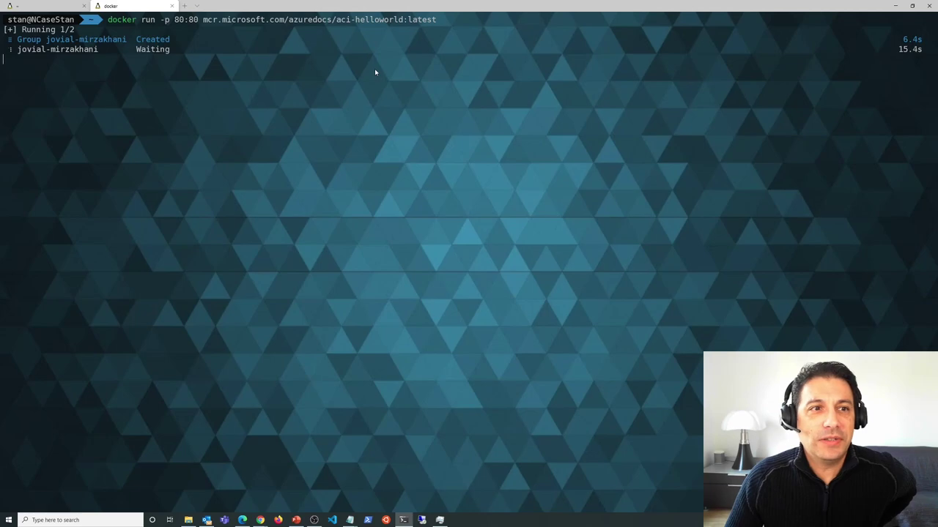
- In a fresh terminal tab, run az container list and check jovial-mirzakhani's status
click(185, 6)
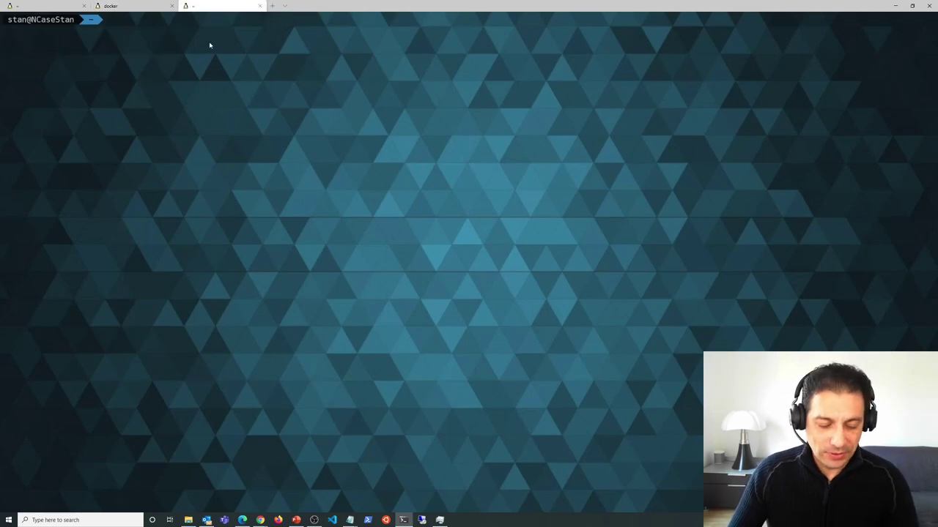
text(az)
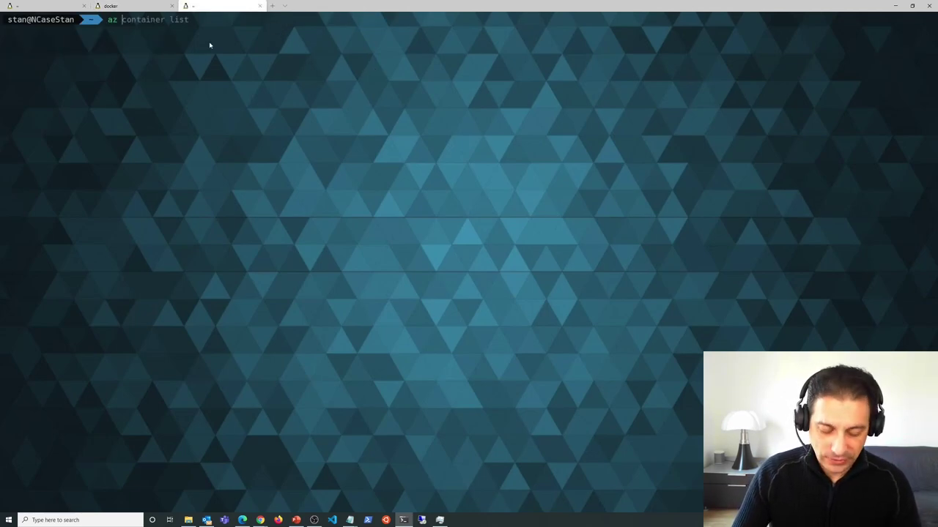
key(Right)
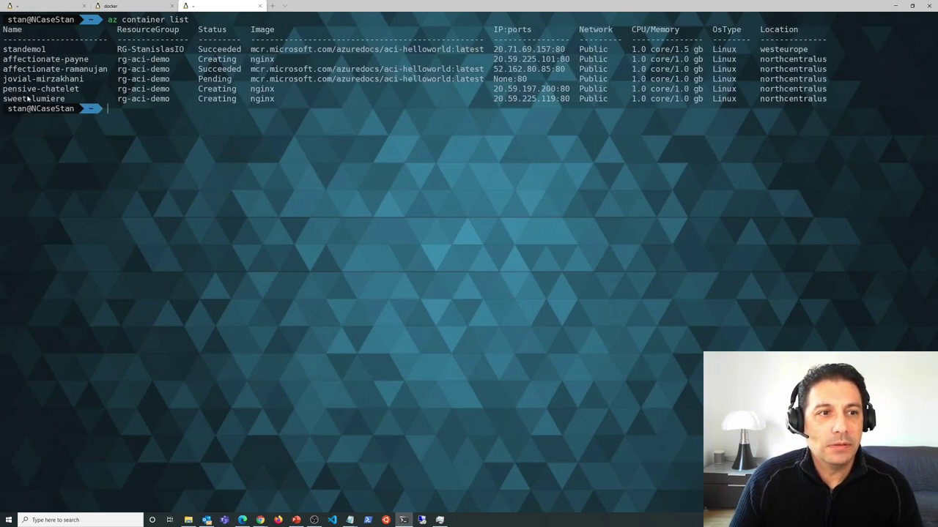
click(117, 6)
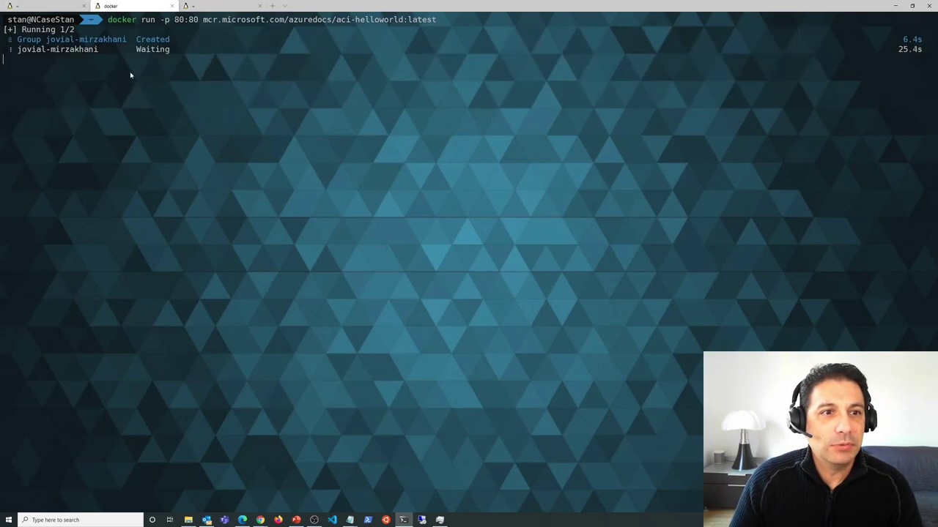
key(ctrl+Tab)
drag(6, 80, 668, 79)
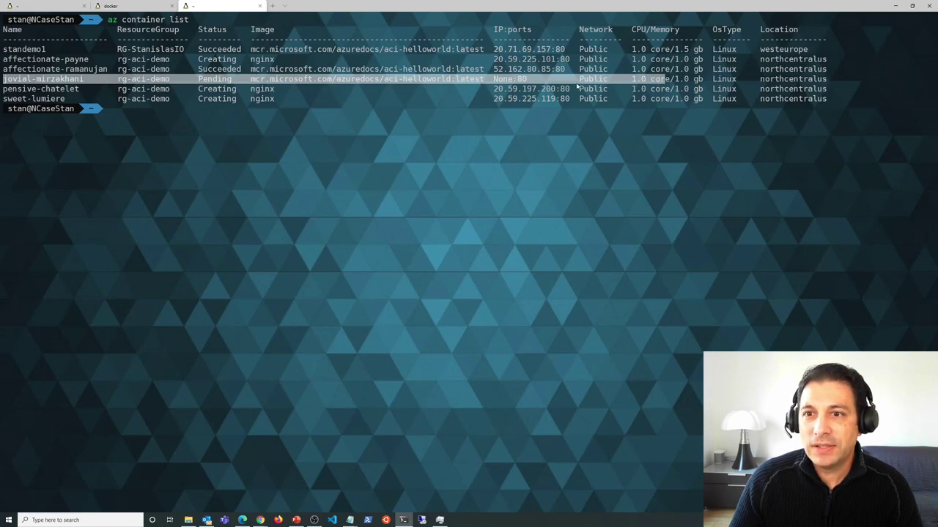
key(ctrl+c)
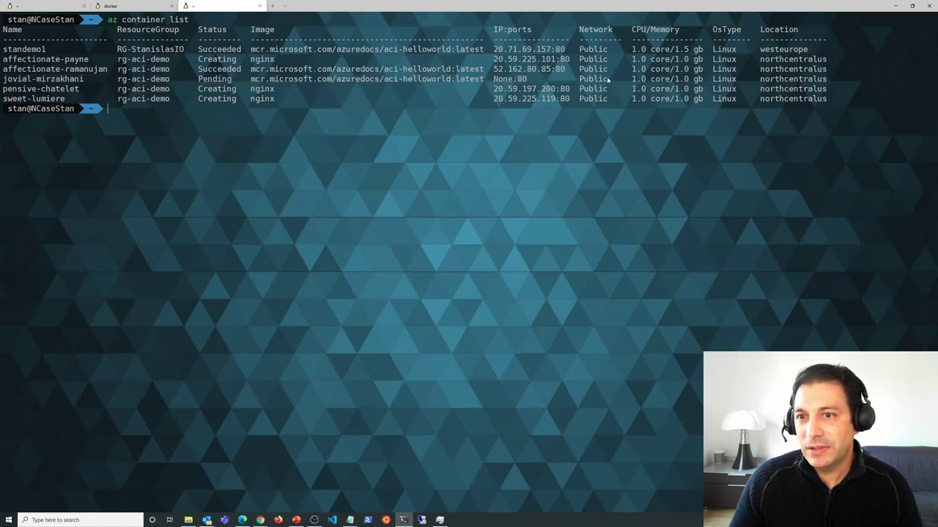
- Rerun az container list until jovial-mirzakhani succeeds, and copy its IP 20.59.224.213
click(154, 7)
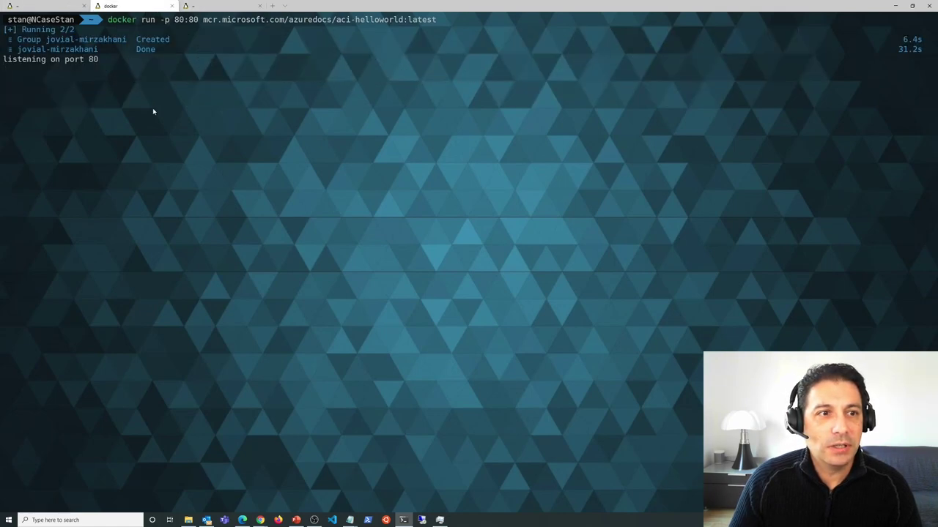
click(220, 6)
key(Return)
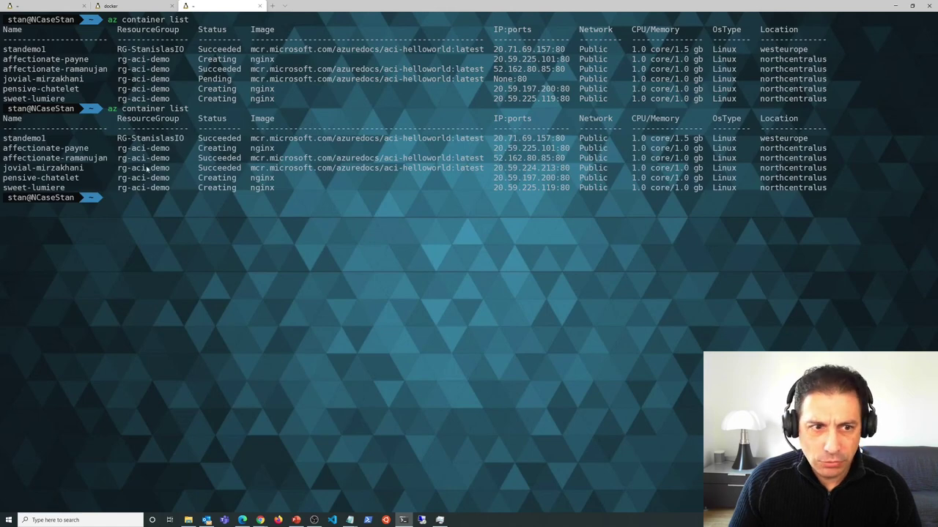
drag(493, 168, 556, 168)
right_click(555, 169)
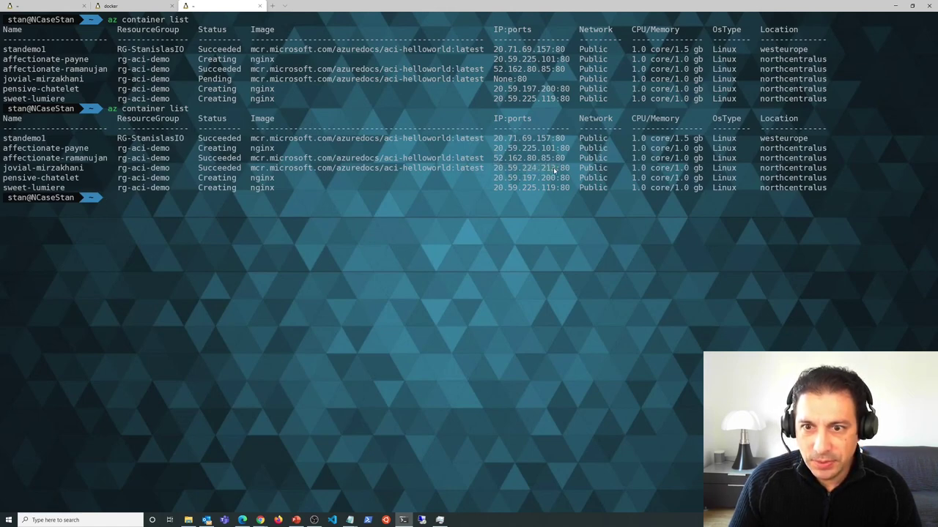
drag(493, 169, 556, 169)
right_click(551, 170)
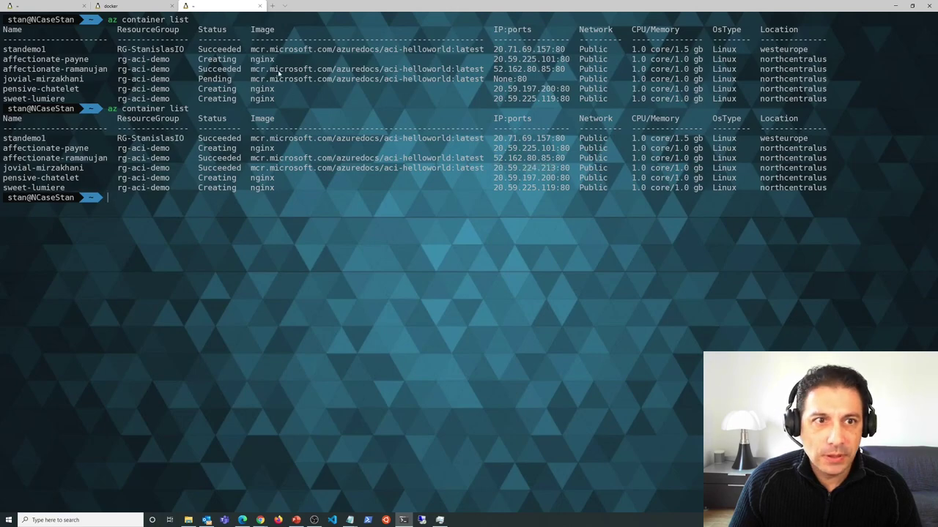
- Browse to 20.59.224.213 in a new Edge tab to show the 'Welcome to Azure Container Instances!' page
click(260, 520)
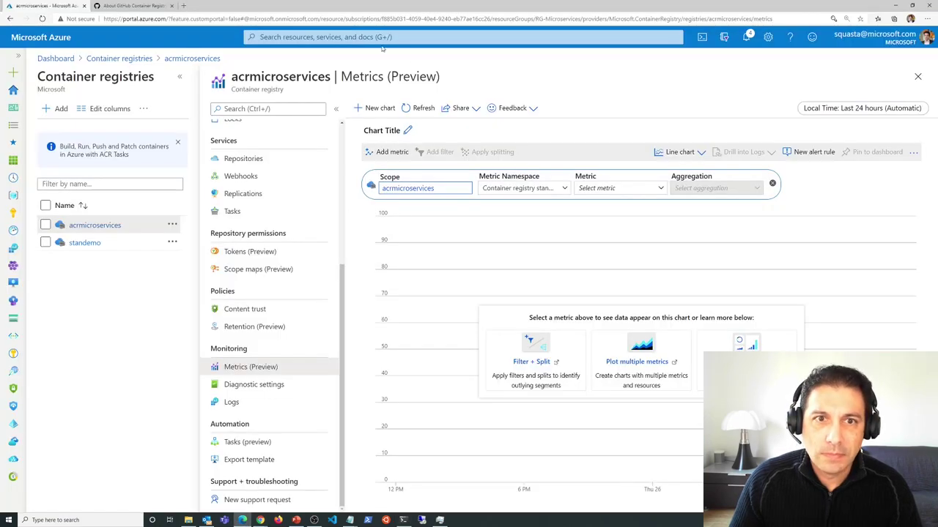
click(183, 5)
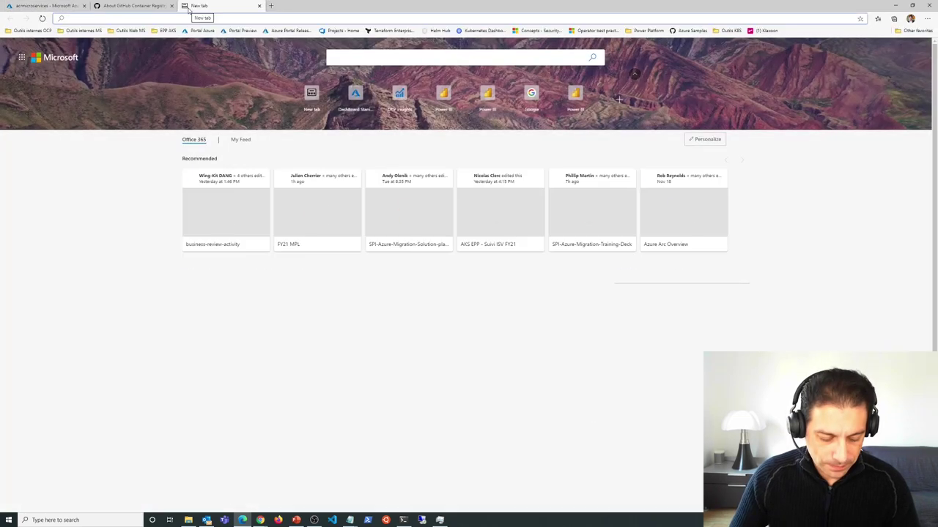
key(ctrl+v)
key(Return)
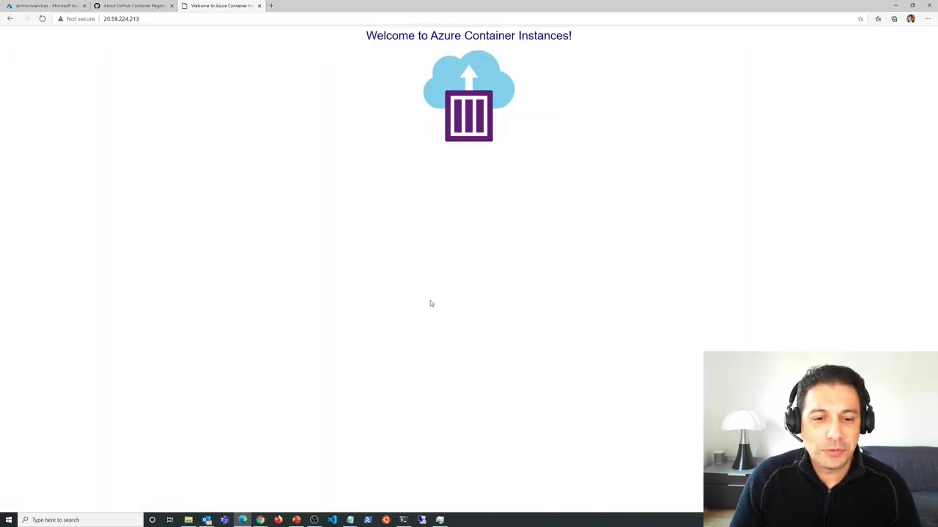
key(alt+Tab)
click(242, 519)
- Check the jovial-mirzakhani container instance overview (Running, 20.59.224.213), then go back to the terminal
click(44, 7)
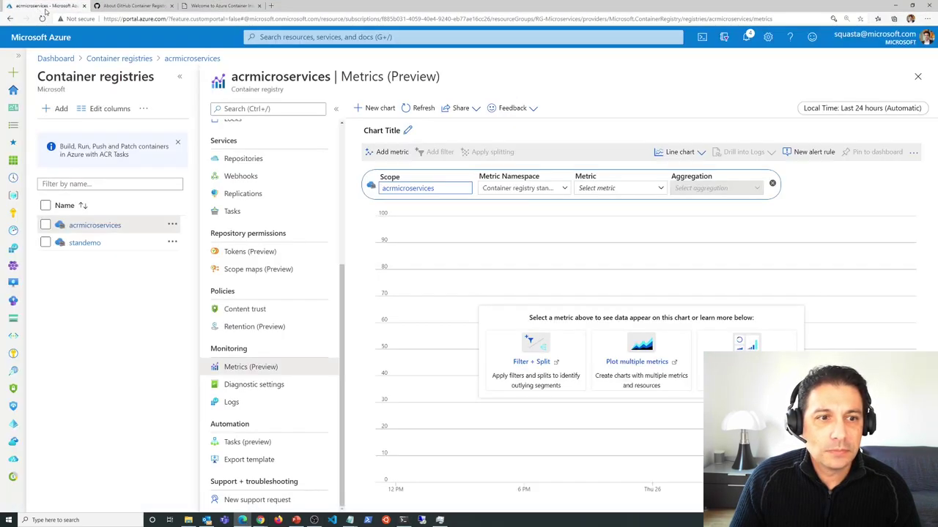
click(14, 306)
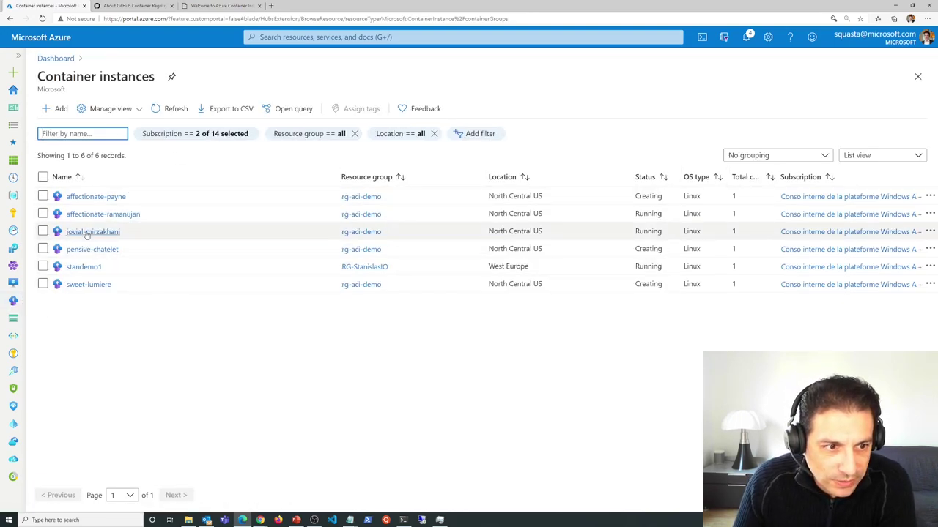
click(88, 231)
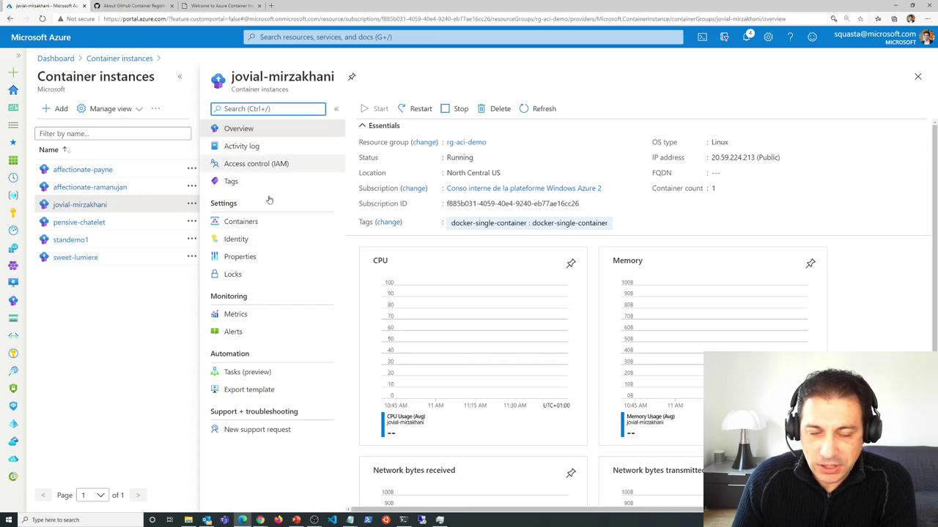
click(349, 520)
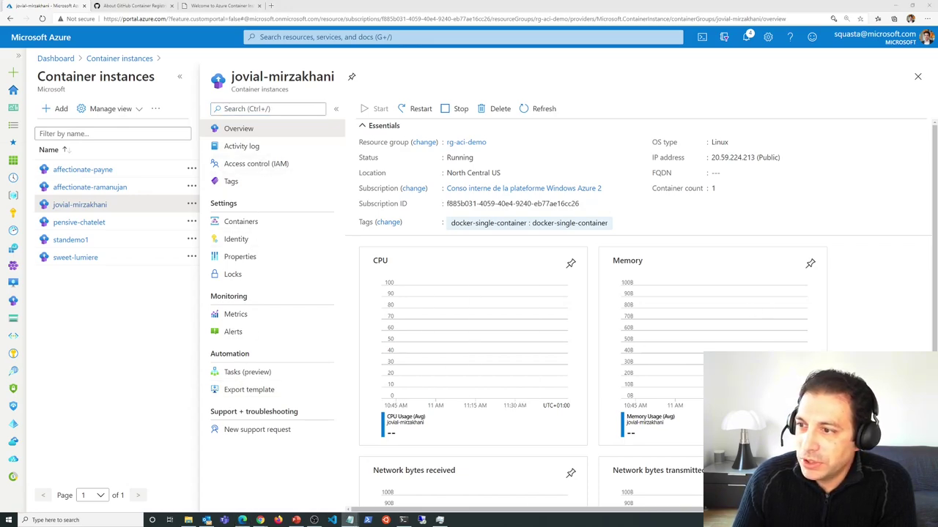
click(403, 520)
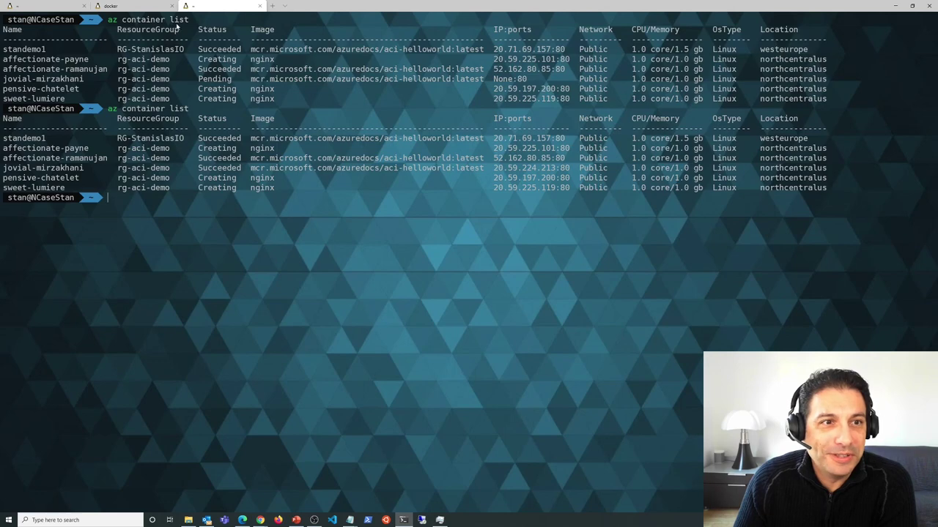
- Run docker ps to list running containers and locate jovial-mirzakhani
text(do)
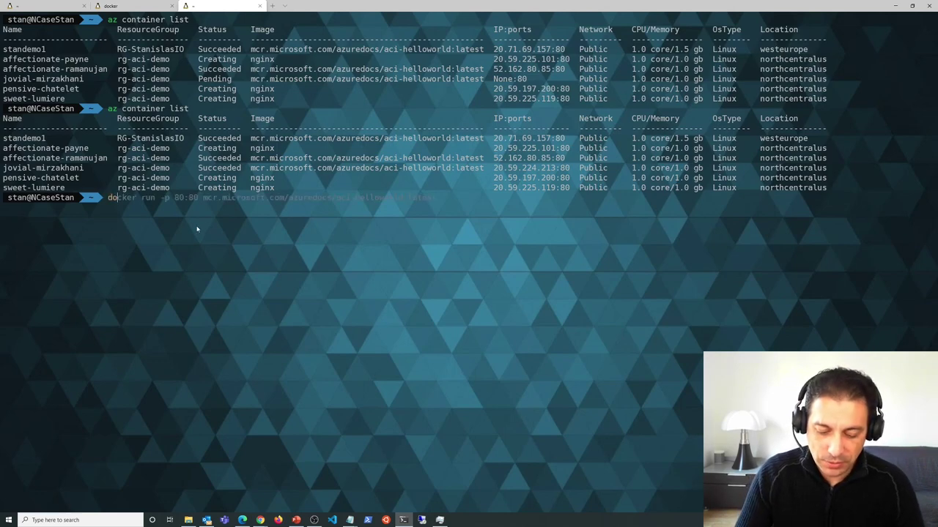
text(cker ps)
key(Return)
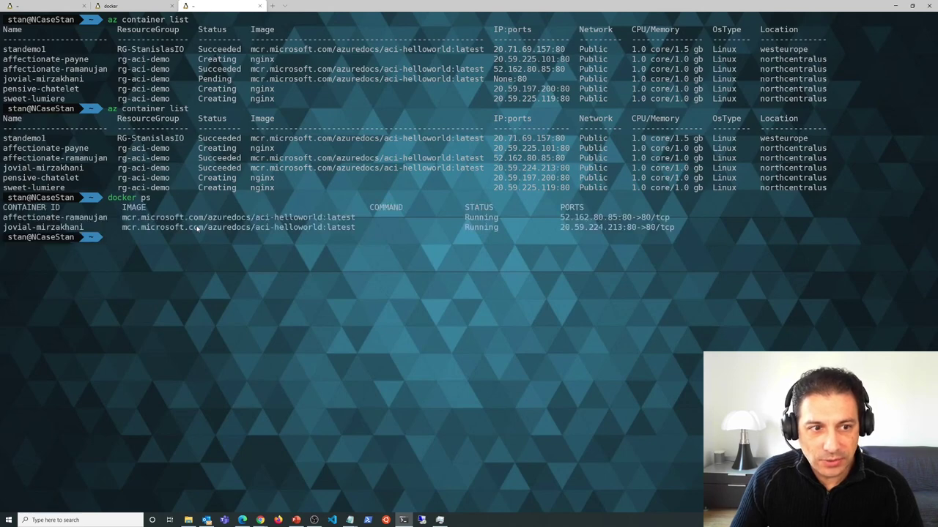
drag(3, 228, 84, 230)
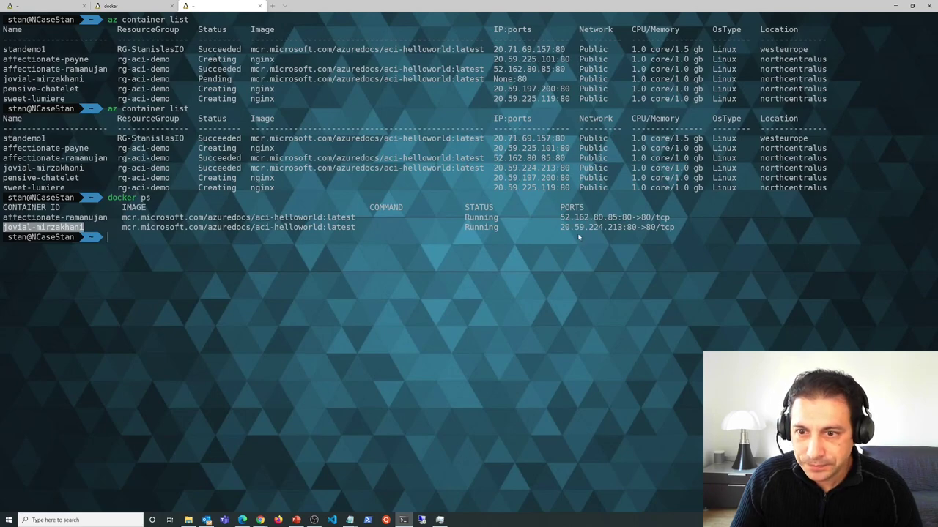
key(ctrl+c)
- Run docker stop jovial-mirzakhani, then check with docker ps and docker ps -a
text(docker)
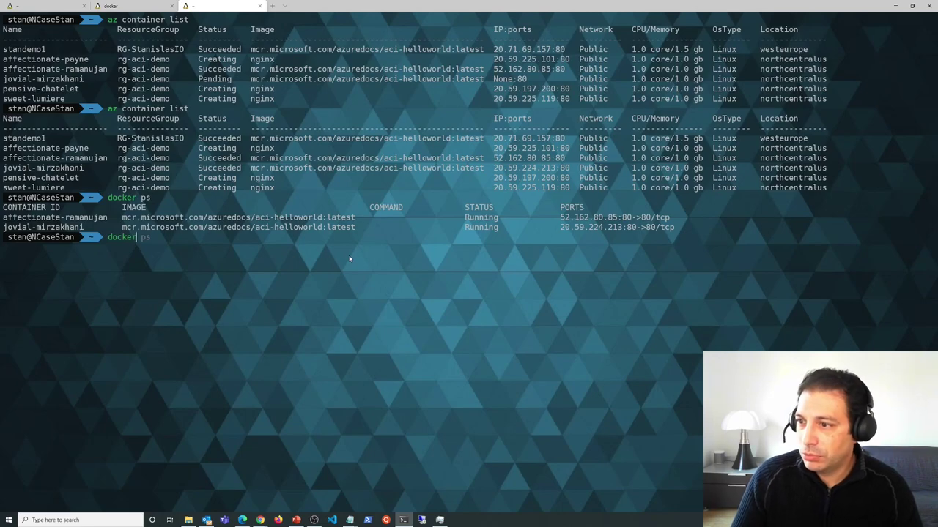
text( stop)
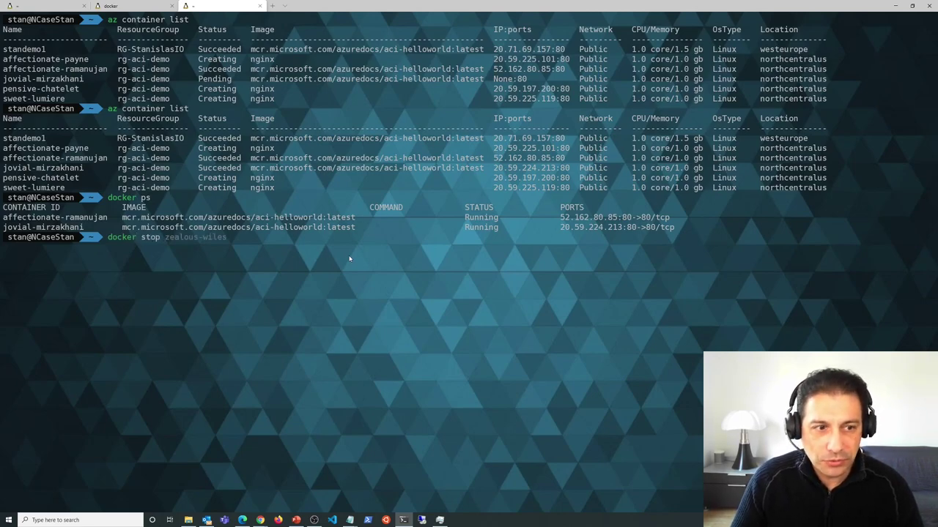
drag(89, 228, 4, 229)
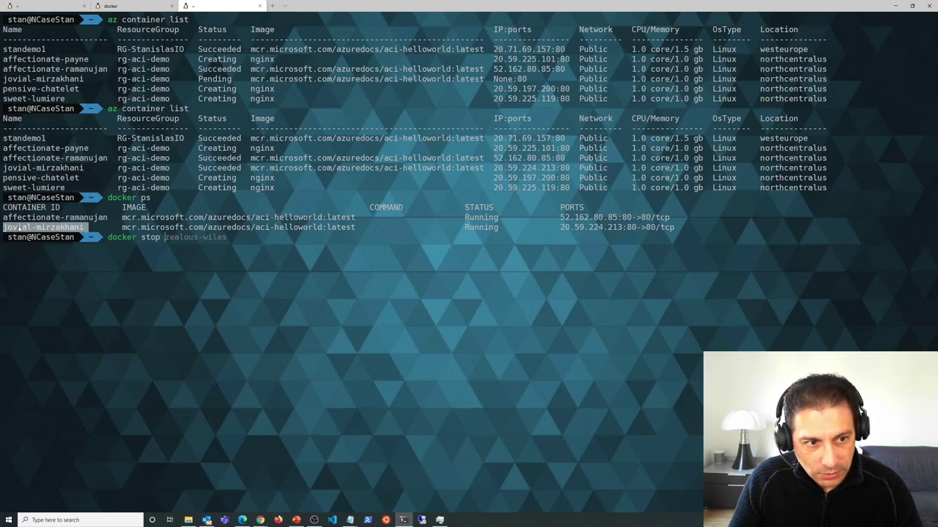
right_click(19, 228)
right_click(247, 256)
key(Return)
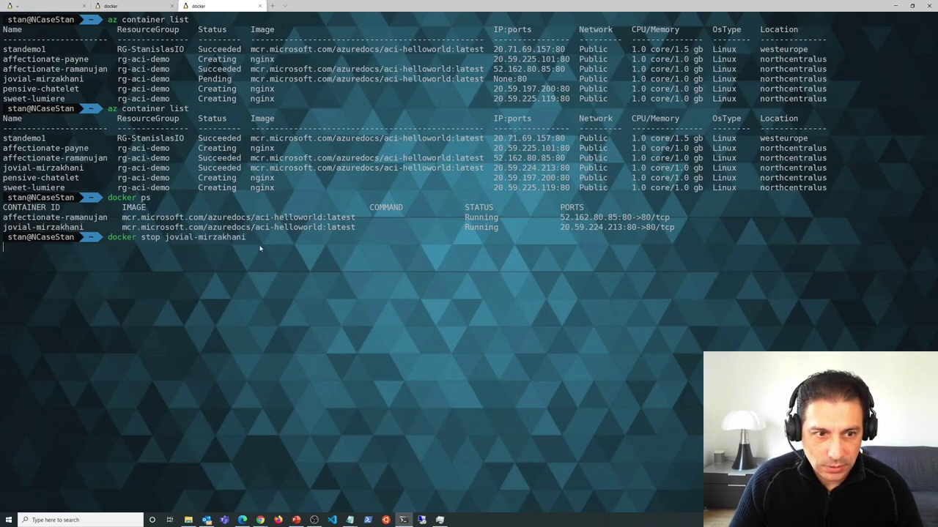
text(docker ps)
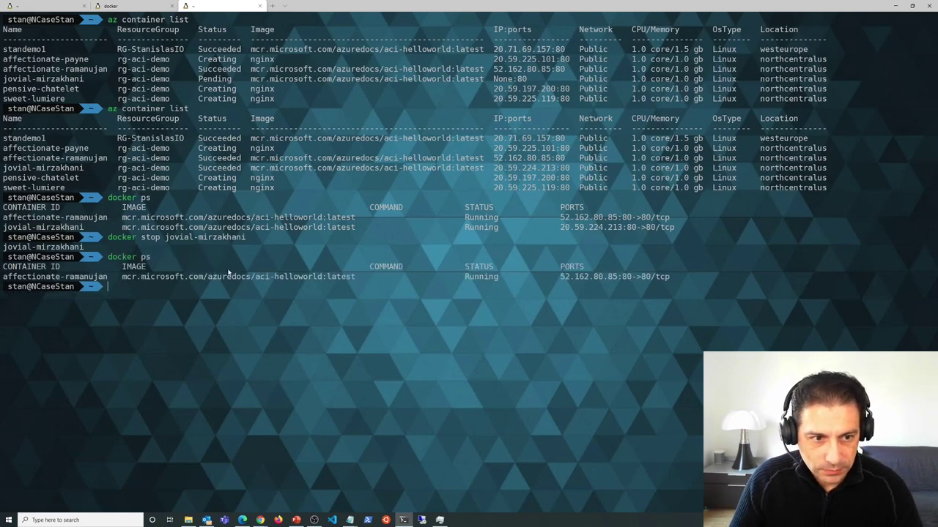
text(docker ps -a)
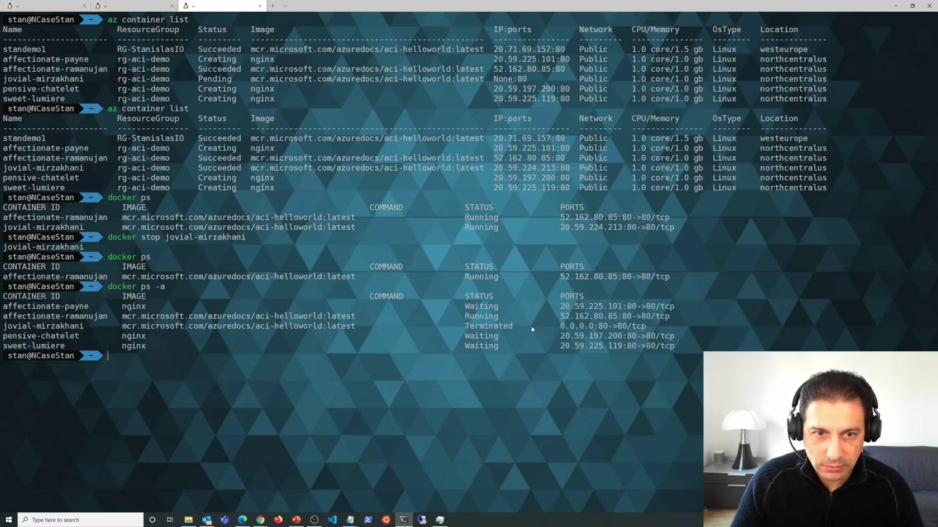
- Refresh the jovial-mirzakhani overview to see it Stopped with no IP, then start a docker rm command
click(242, 520)
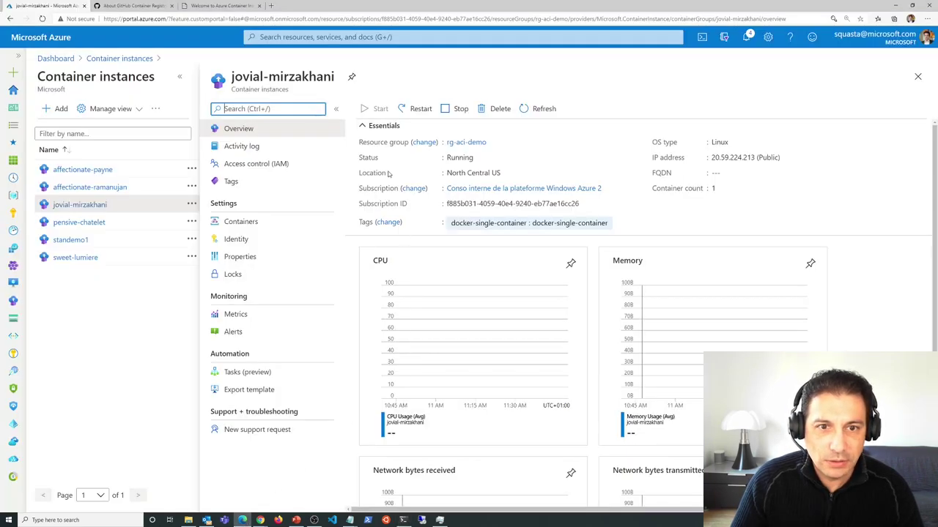
click(544, 110)
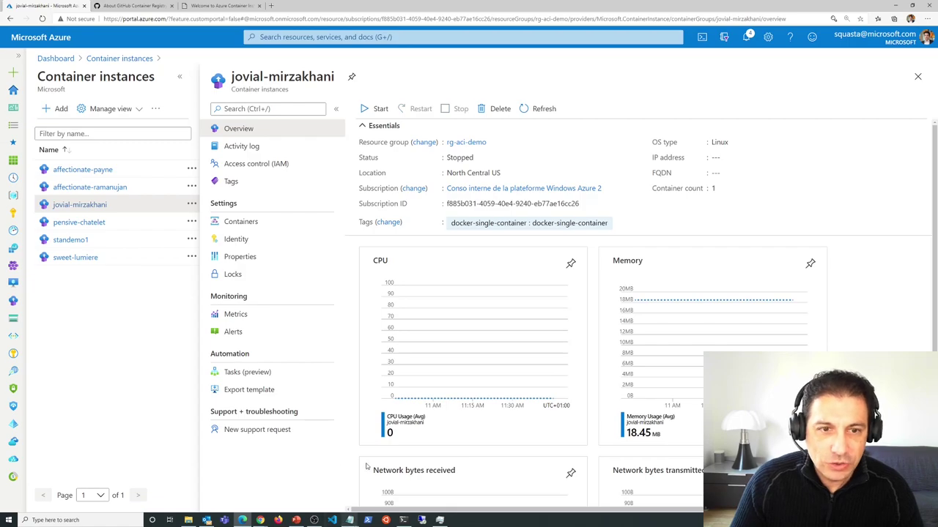
click(403, 520)
text(docker rm)
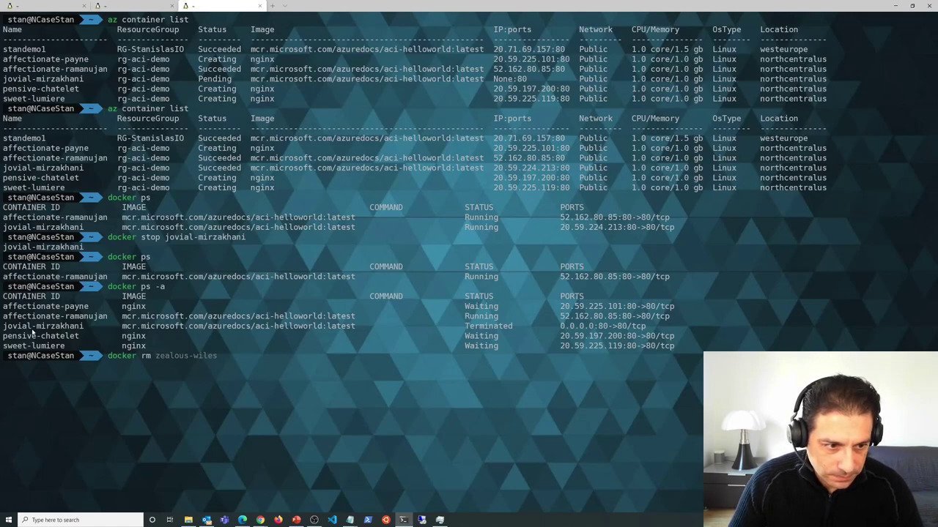
- Run docker rm jovial-mirzakhani to delete the container, then return to the Azure portal
mouse_move(89, 327)
mouse_down()
mouse_move(30, 319)
mouse_move(6, 330)
mouse_move(88, 327)
mouse_up()
right_click(6, 329)
right_click(87, 328)
right_click(279, 376)
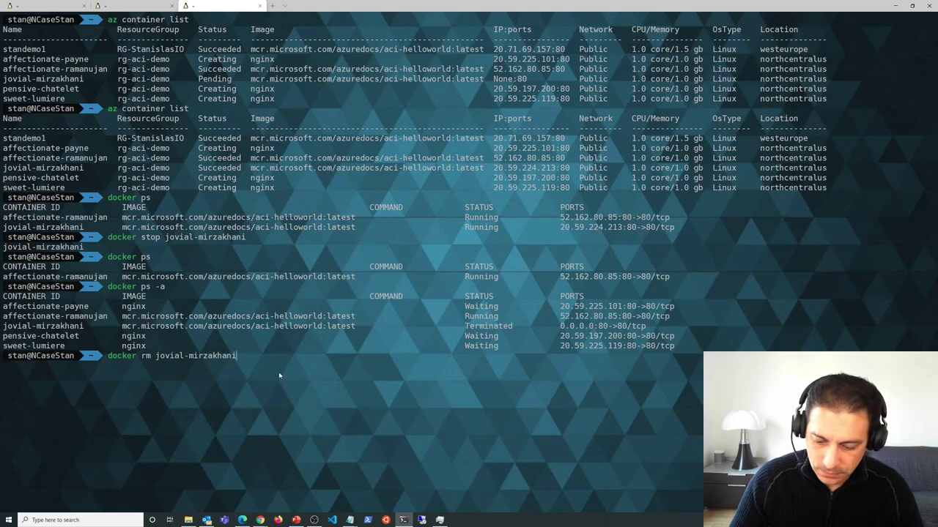
key(Return)
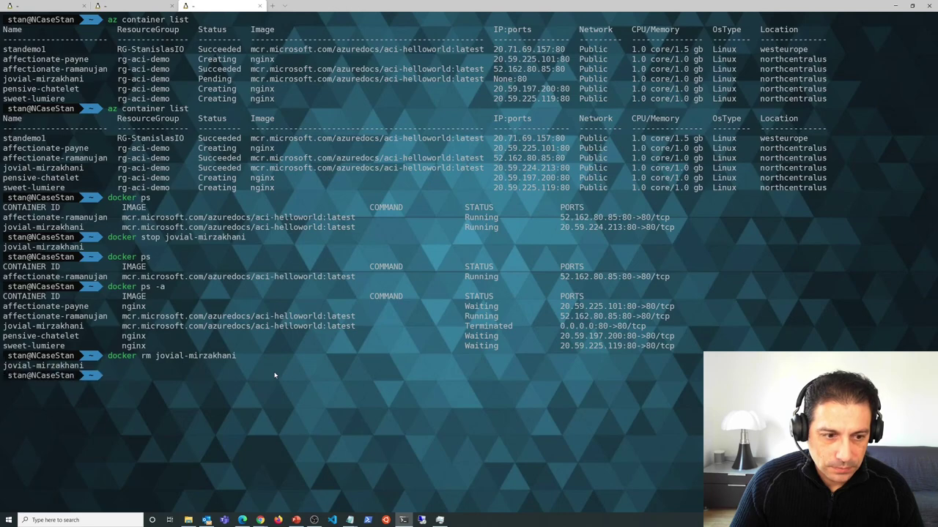
click(261, 520)
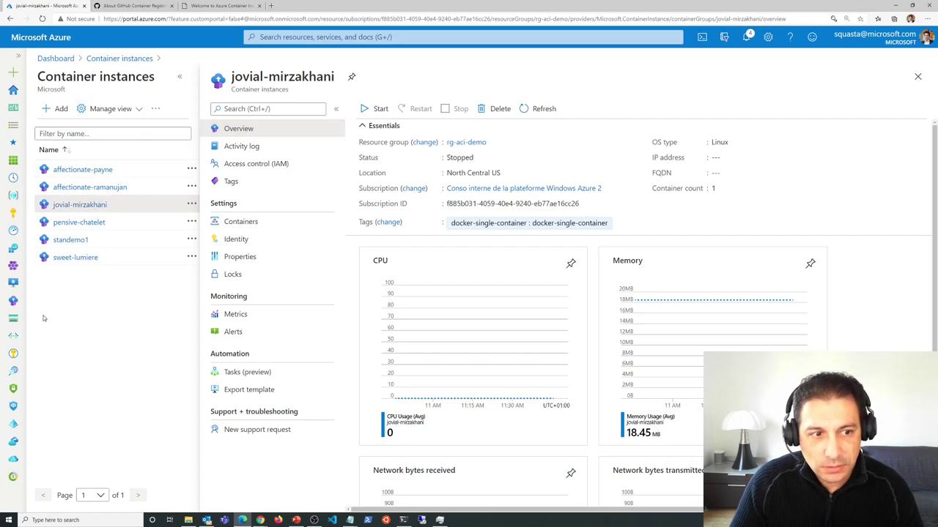
- Refresh the Container instances list to show five records without jovial-mirzakhani, then return to the terminal
click(15, 302)
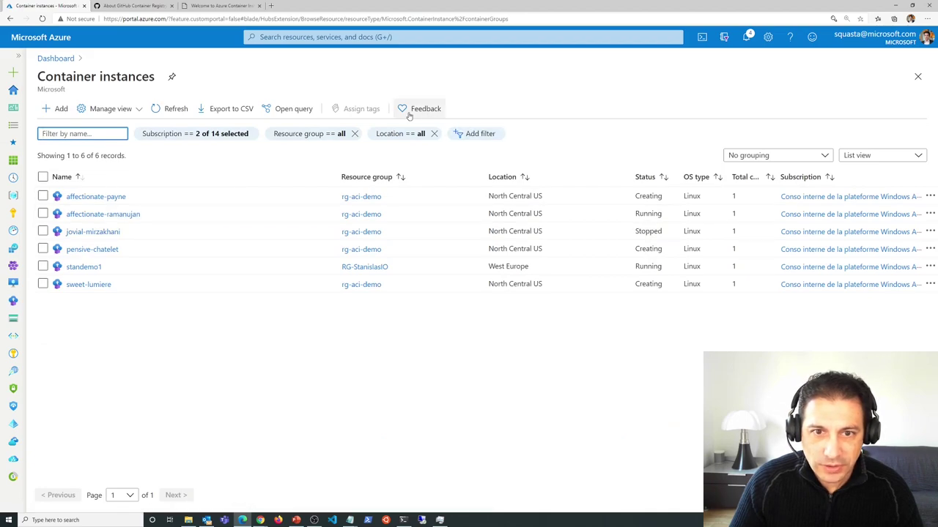
click(168, 110)
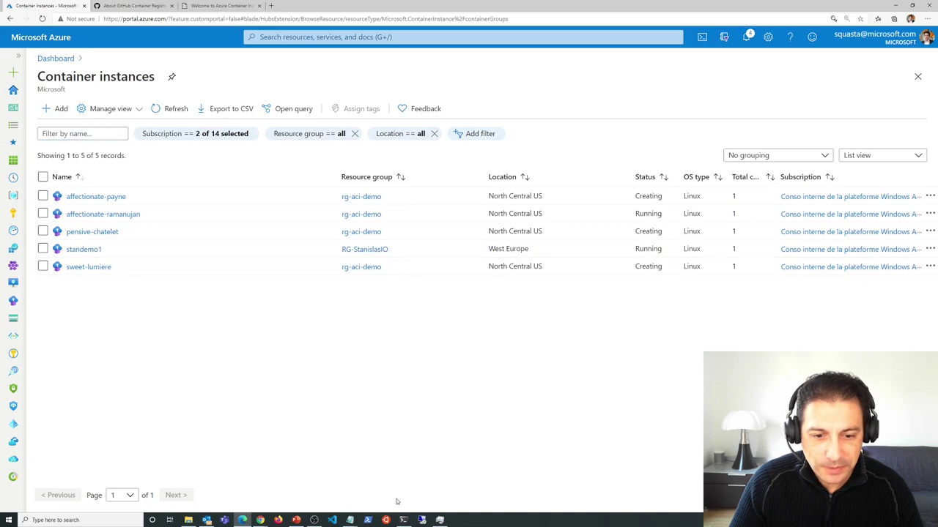
click(402, 520)
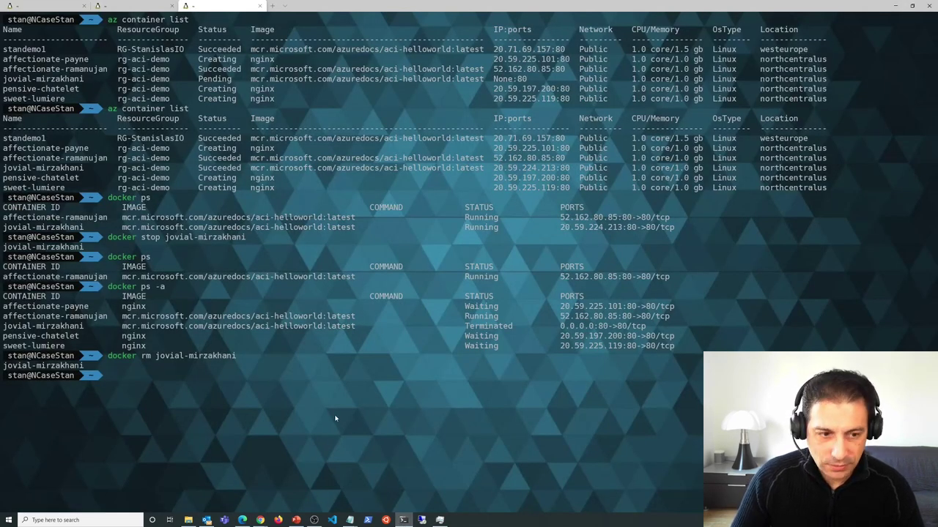
- Rerun az container list showing five groups without jovial-mirzakhani, then minimise the terminal
text(az co)
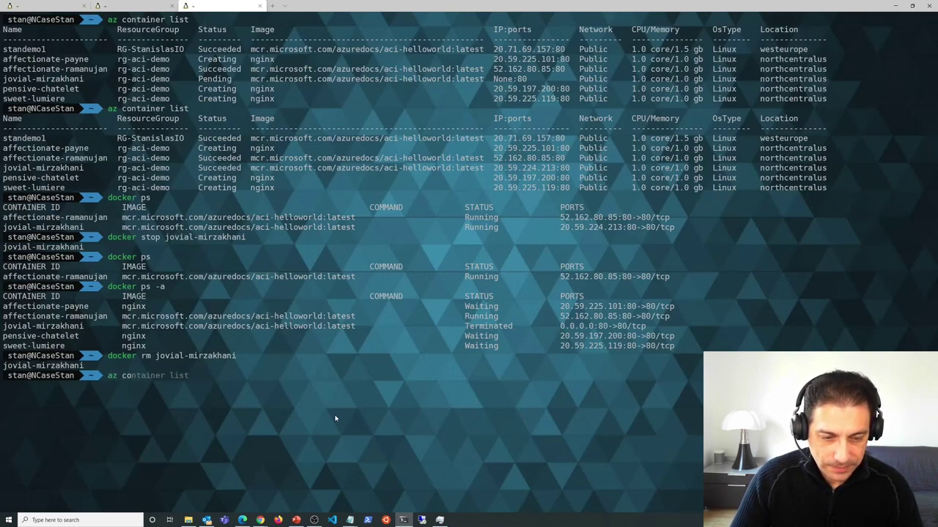
key(Right)
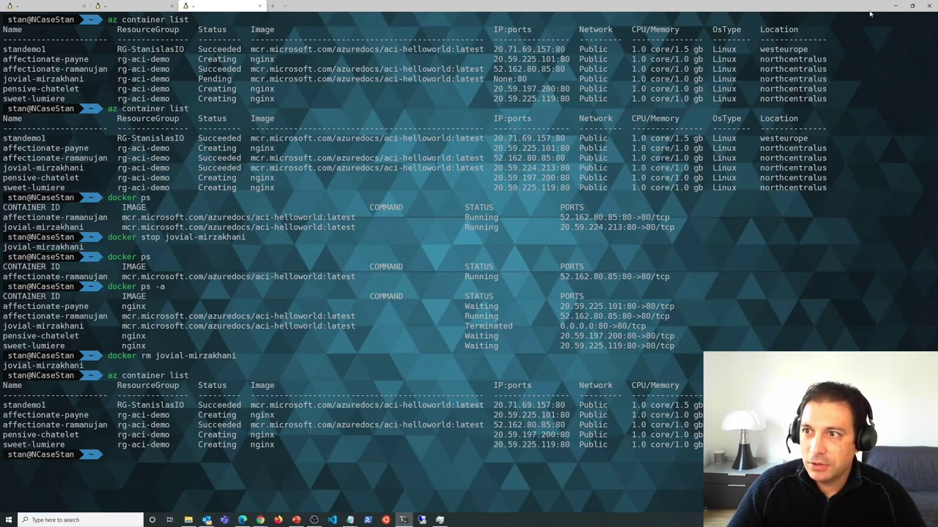
click(894, 6)
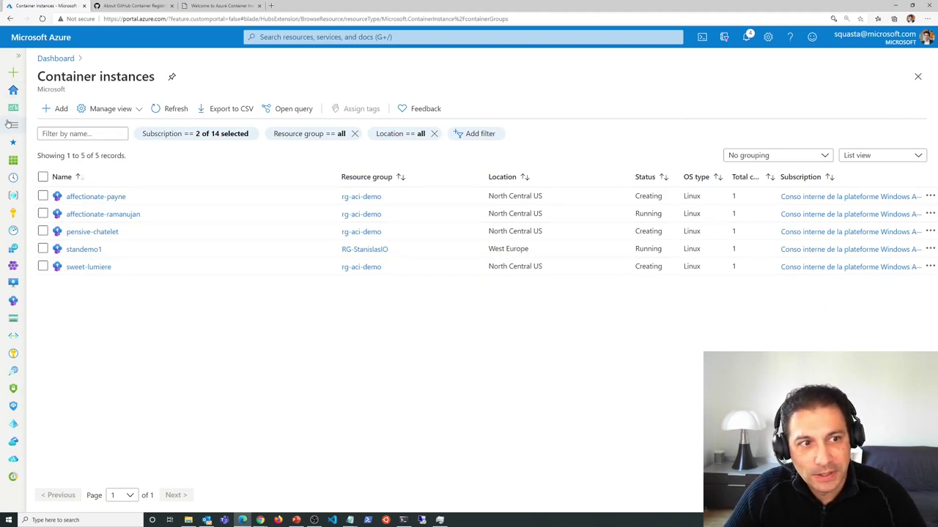
- Show the Kubernetes services list of 4 clusters and its Add dropdown options
click(14, 263)
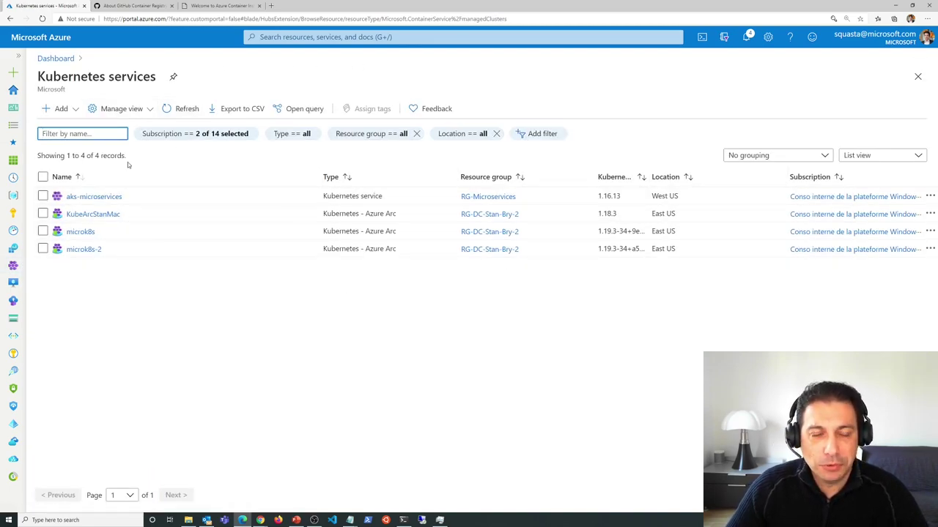
click(363, 38)
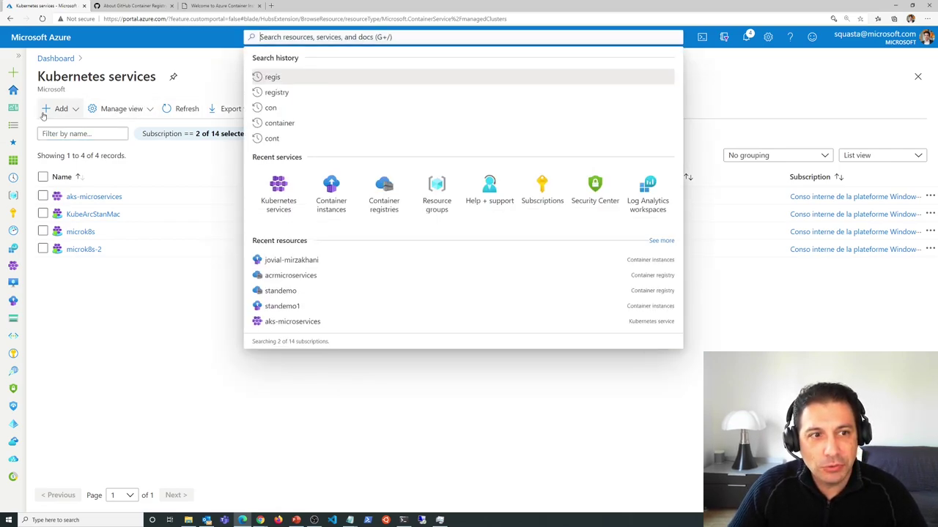
click(74, 111)
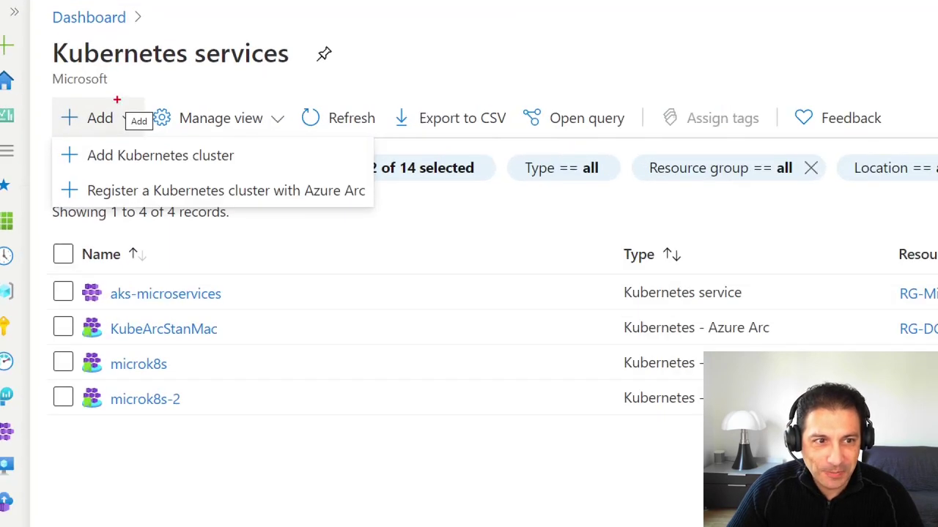
- Annotate the Add Kubernetes cluster and Azure Arc options, then start a new Kubernetes cluster
drag(238, 153, 313, 126)
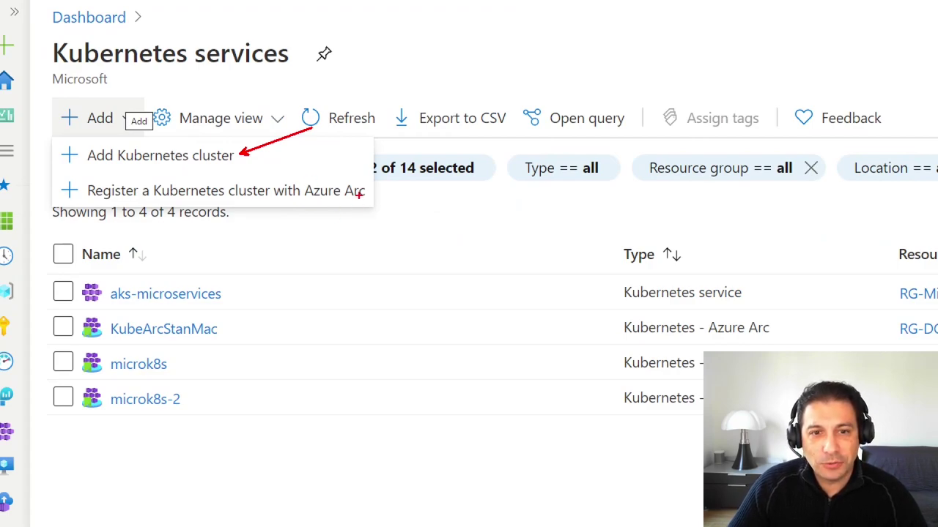
drag(359, 204, 418, 229)
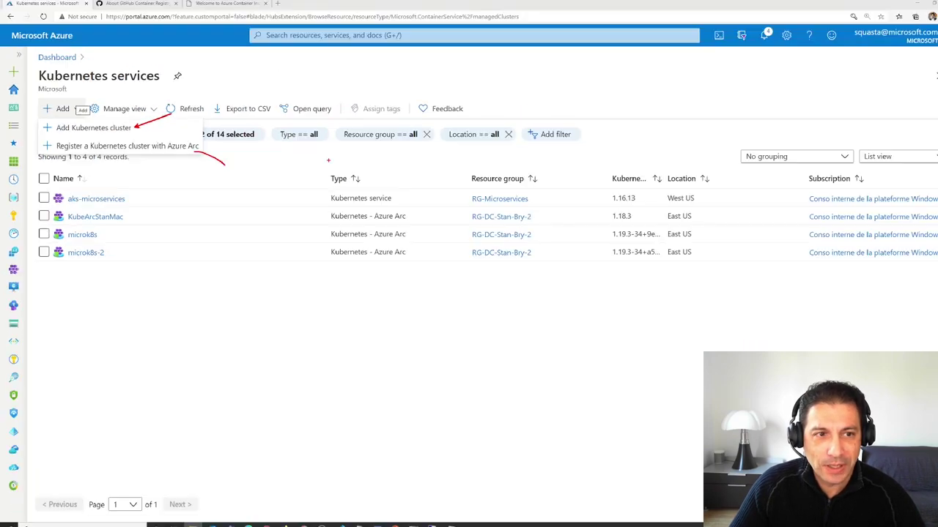
click(220, 312)
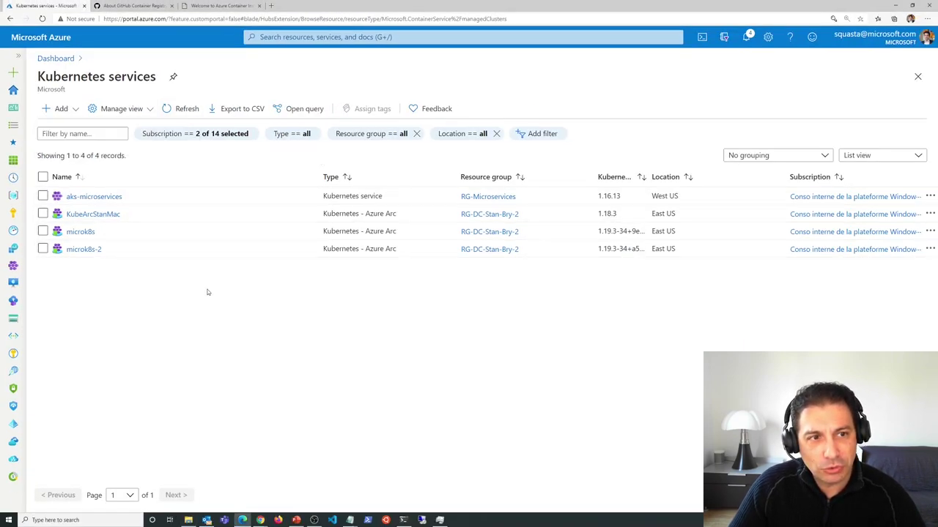
click(59, 108)
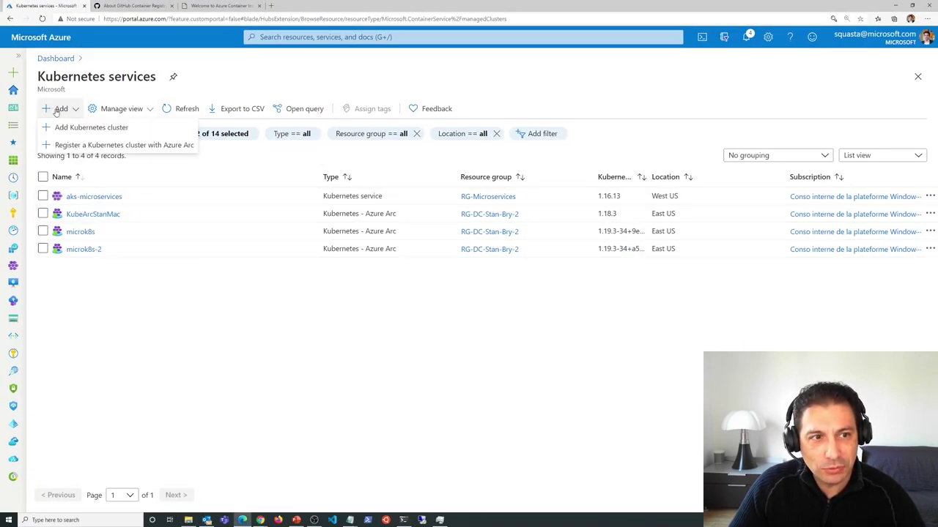
click(91, 127)
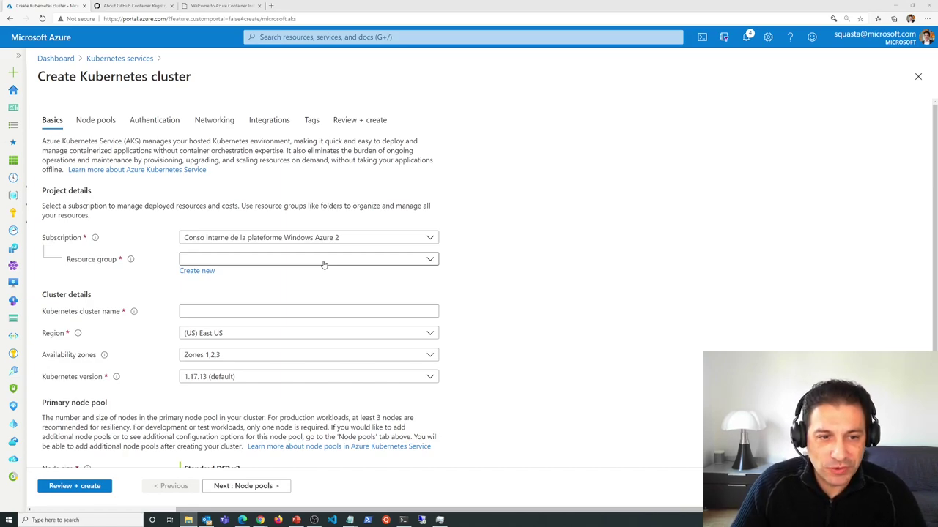
- Choose resource group RG-StanislasIO and name the cluster stancluster1
click(299, 262)
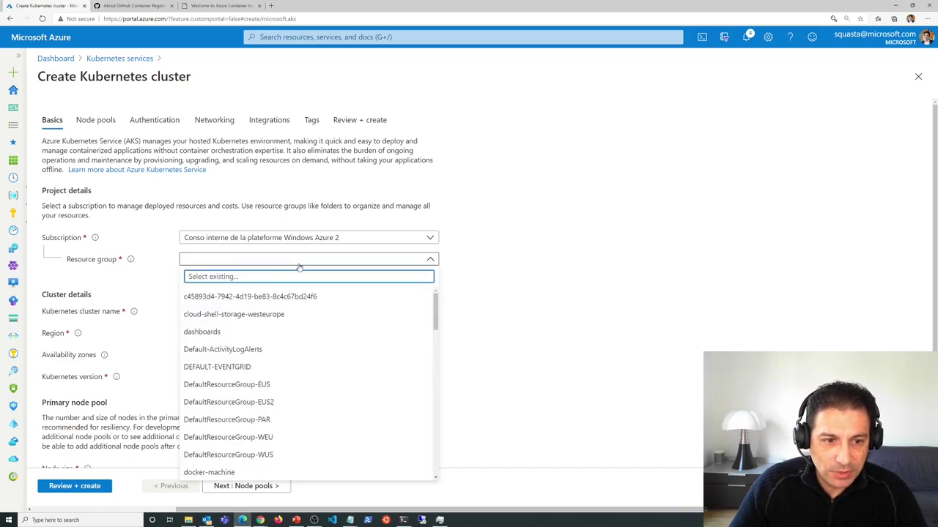
text(stan)
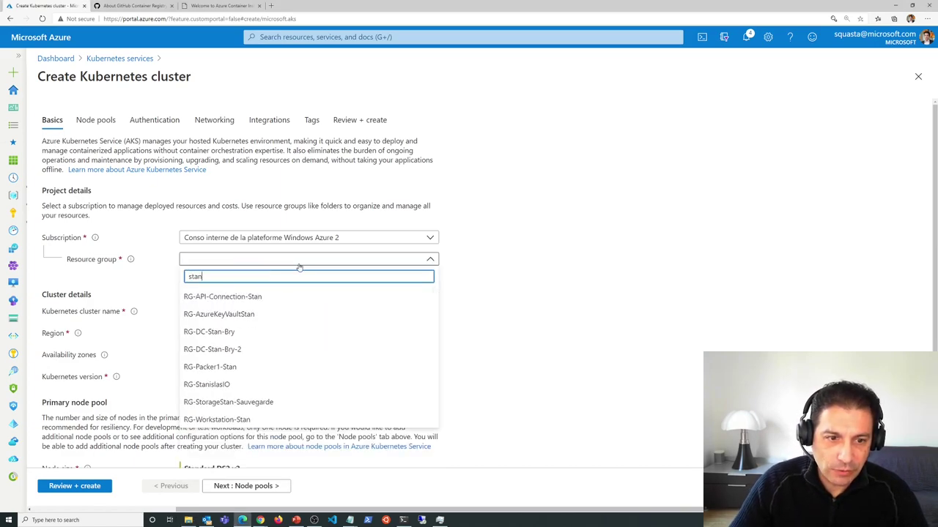
click(207, 385)
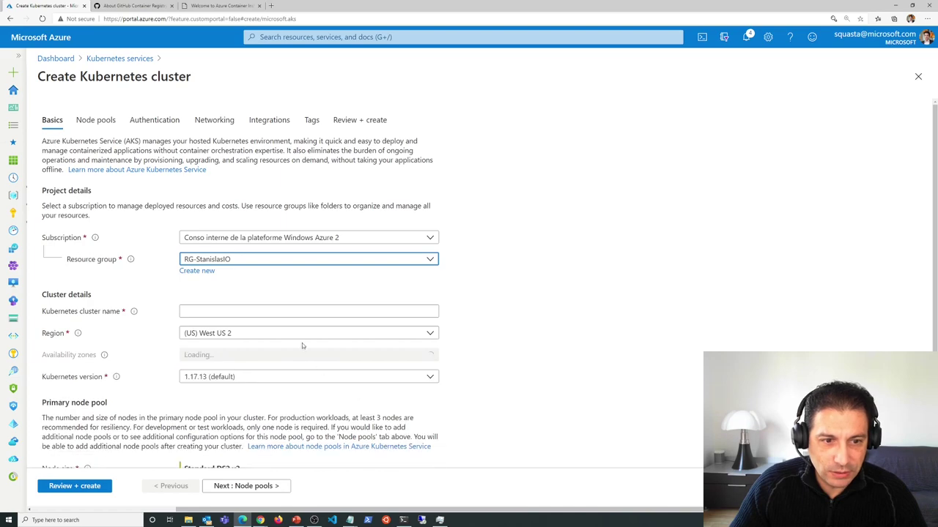
click(239, 309)
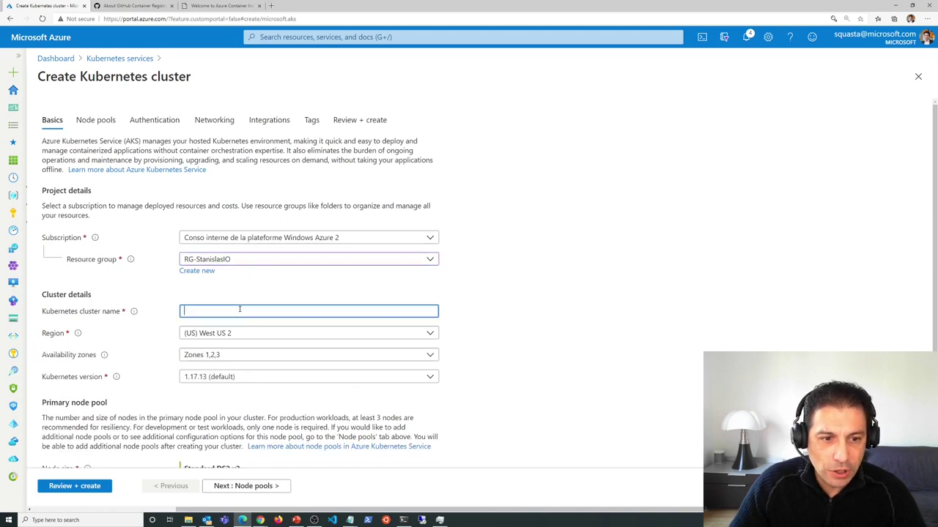
text(stan)
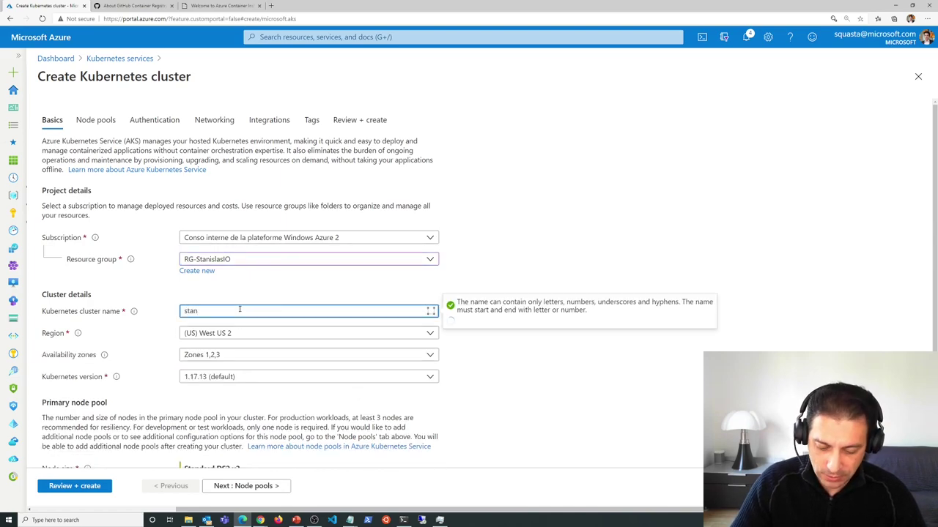
text(cluster)
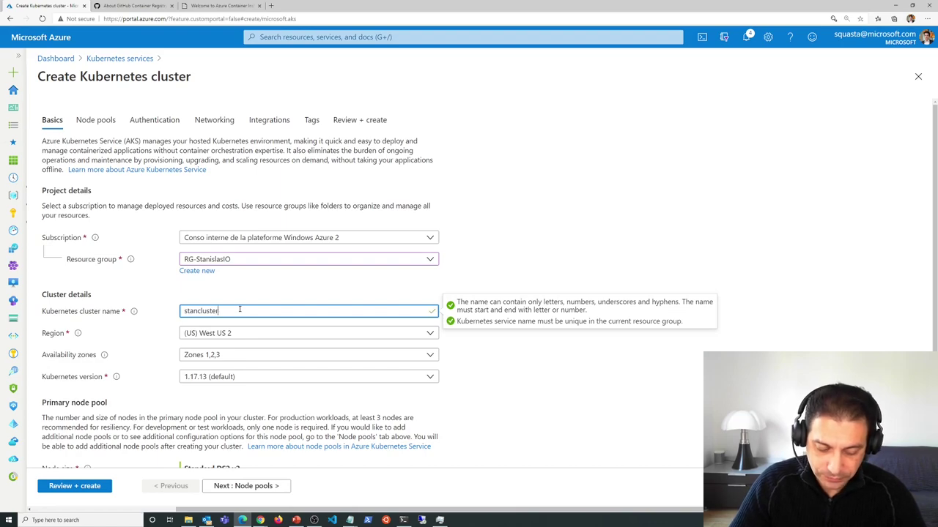
text(1)
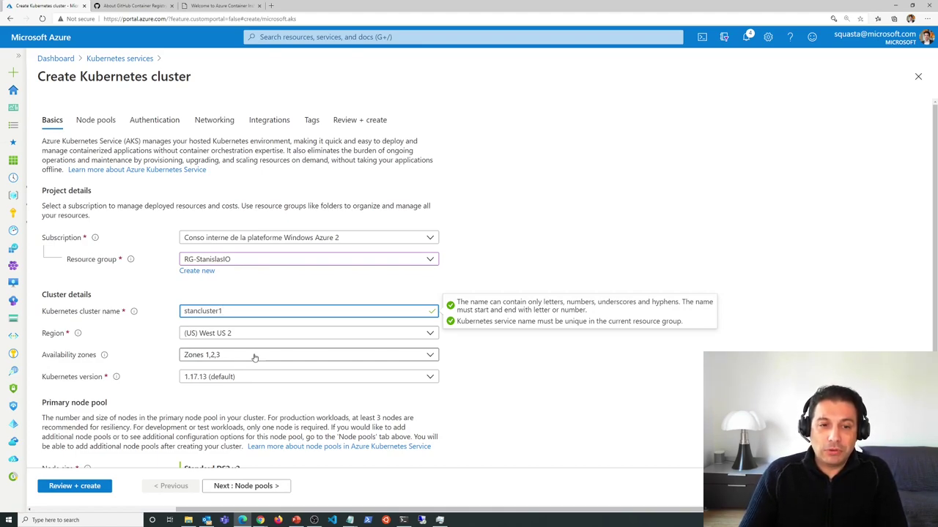
- Clear and reselect availability zones 1, 2 and 3
click(254, 357)
click(195, 370)
click(190, 387)
click(190, 405)
click(189, 370)
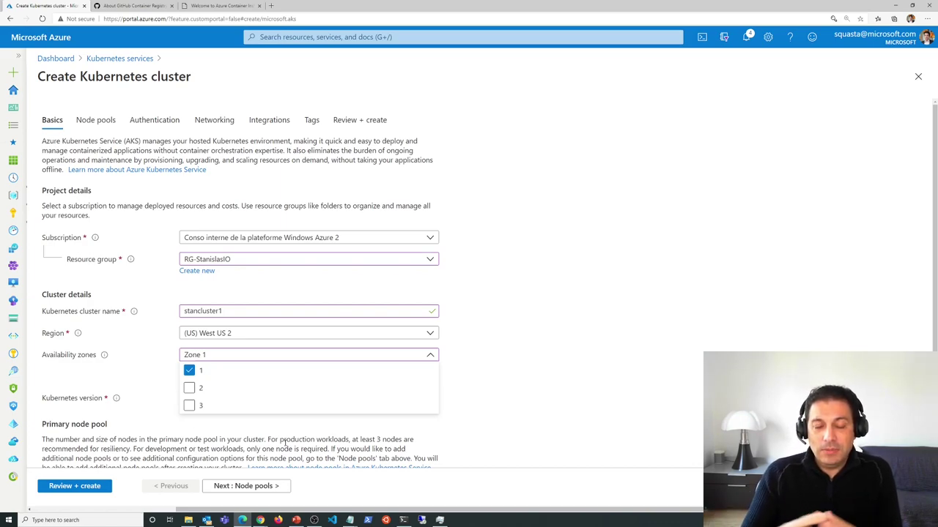
click(192, 388)
click(191, 405)
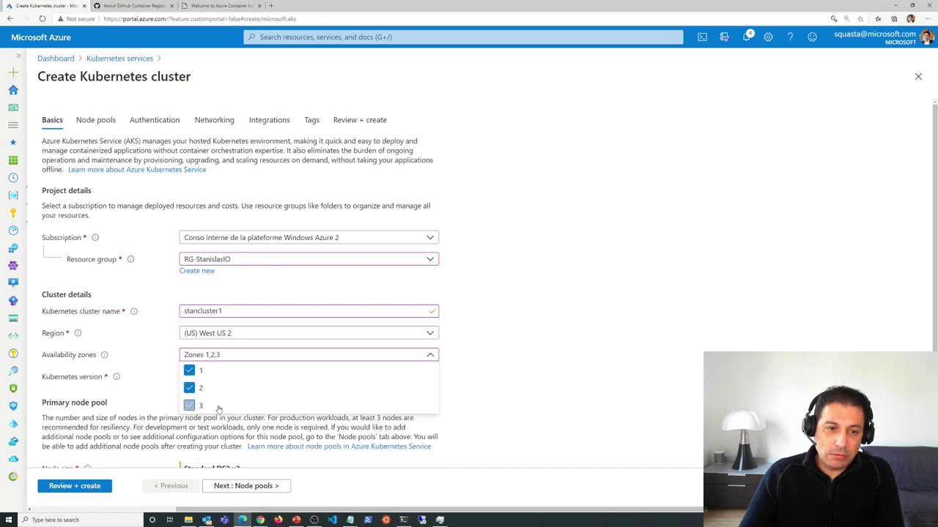
click(602, 327)
- Keep Kubernetes version 1.17.13 (default) and leave the node count at 3
click(345, 379)
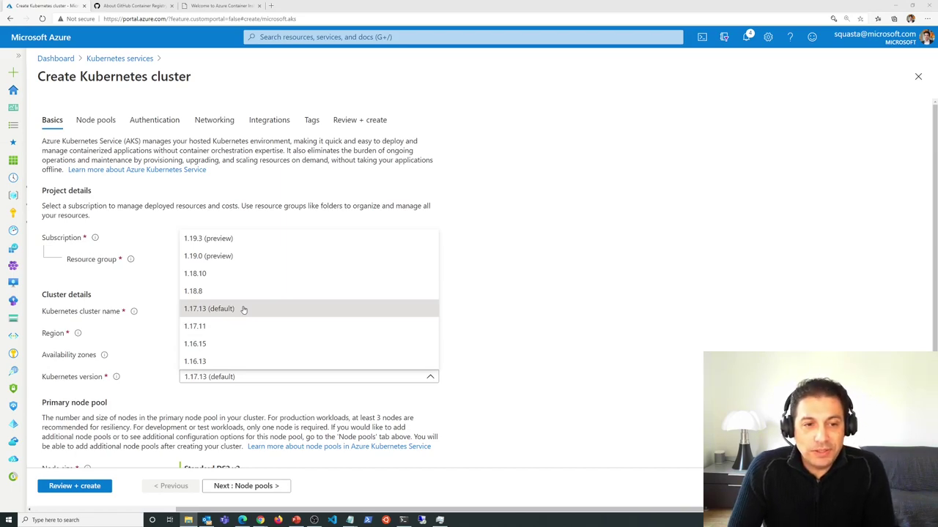
click(243, 309)
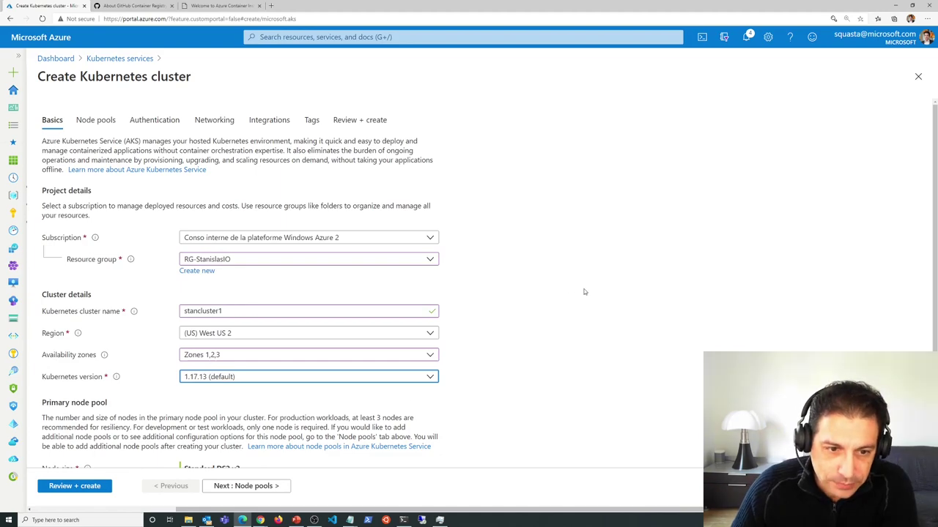
scroll(488, 269, down, 1)
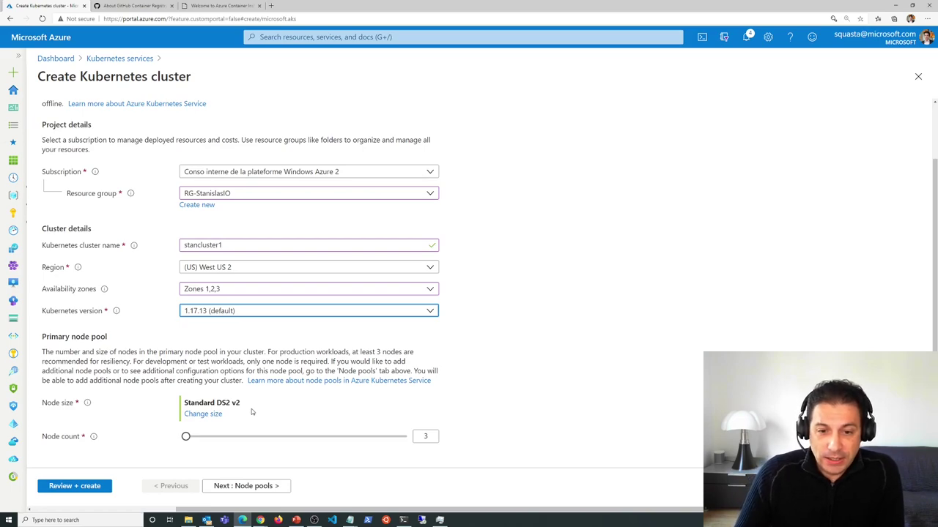
click(424, 436)
click(448, 397)
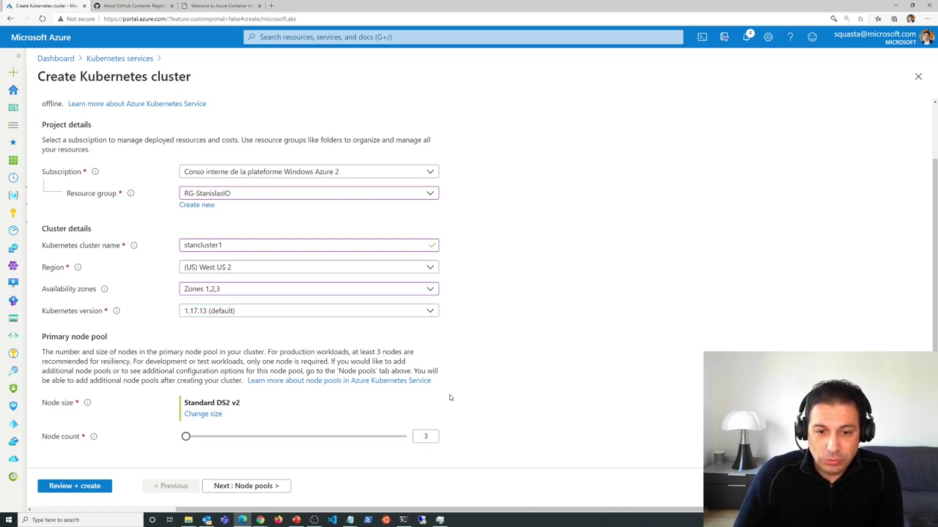
click(217, 415)
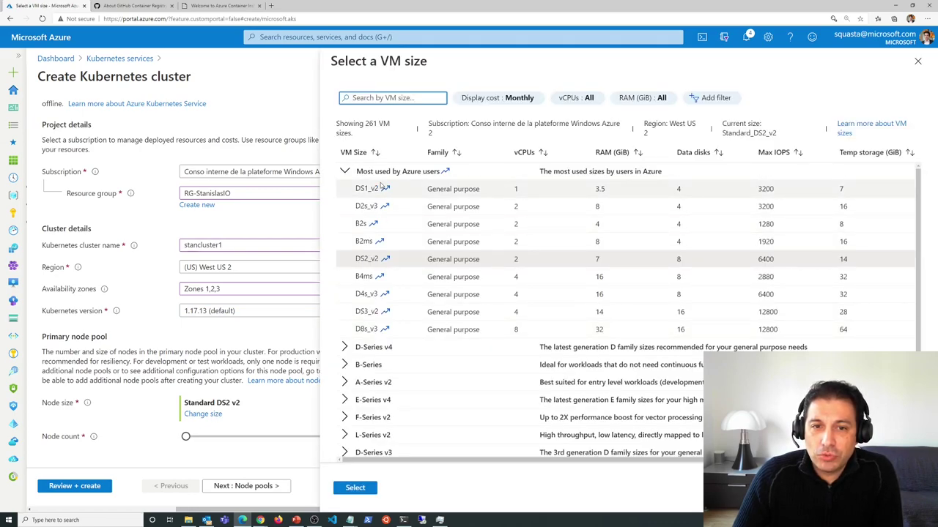
scroll(586, 264, down, 2)
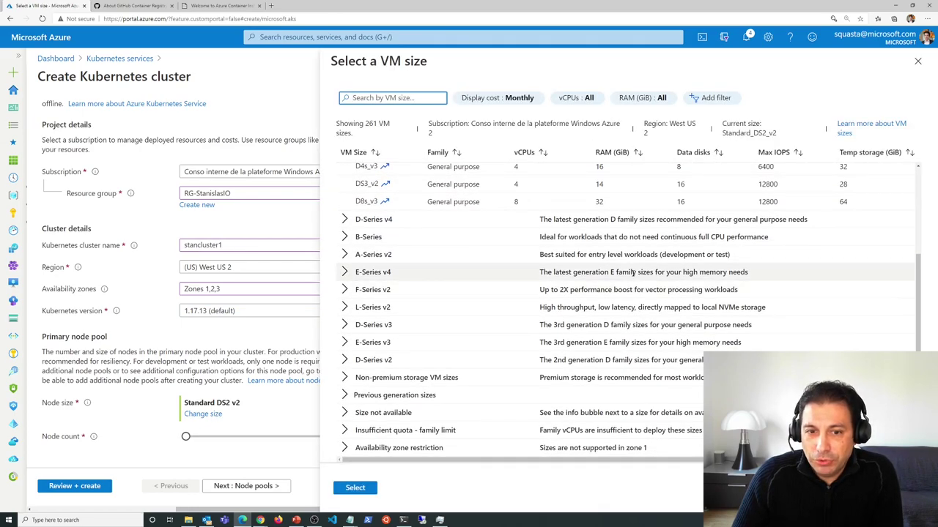
scroll(440, 273, up, 2)
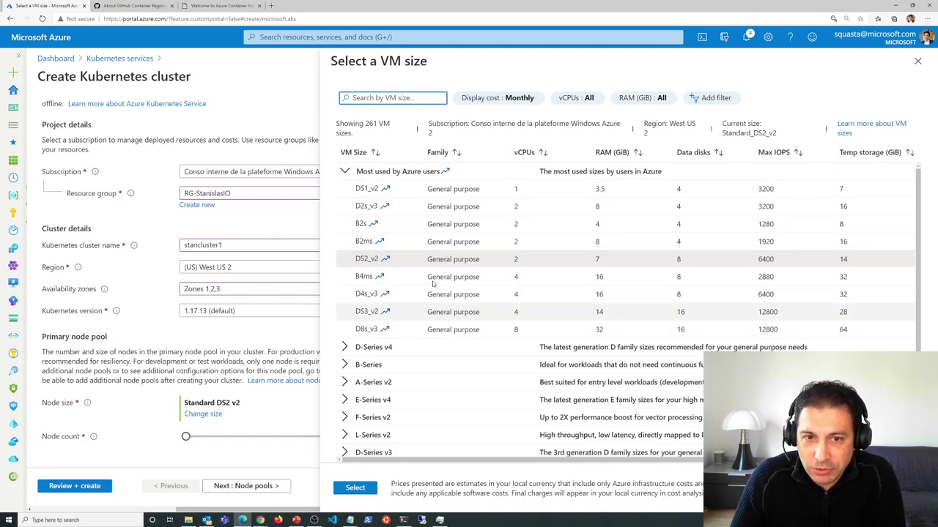
click(346, 171)
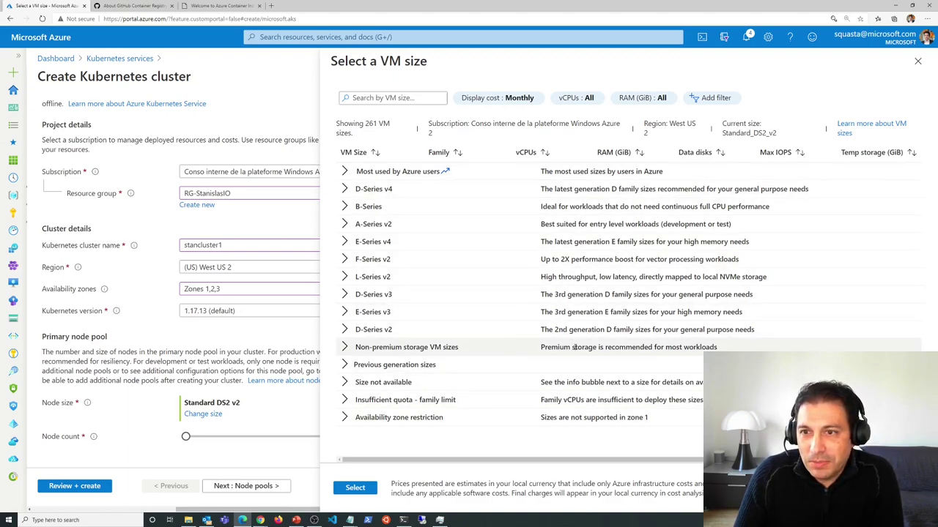
click(710, 97)
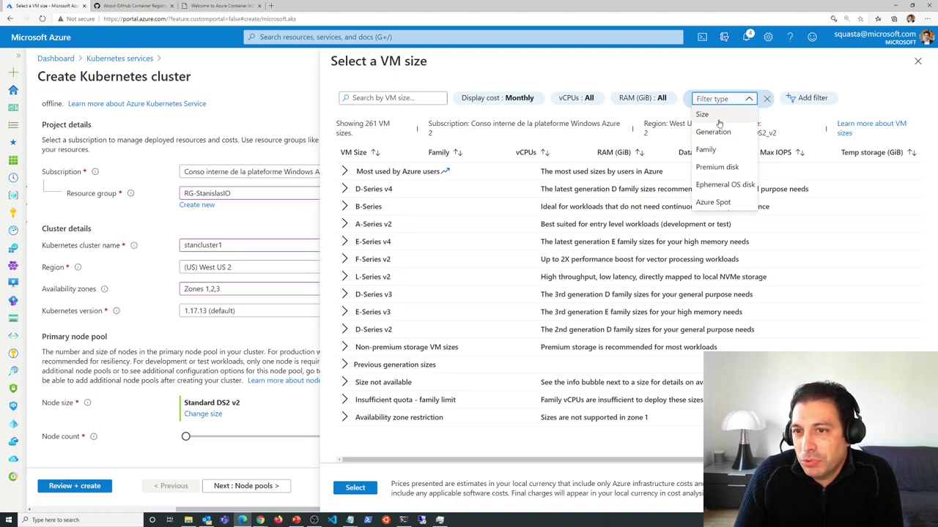
click(766, 98)
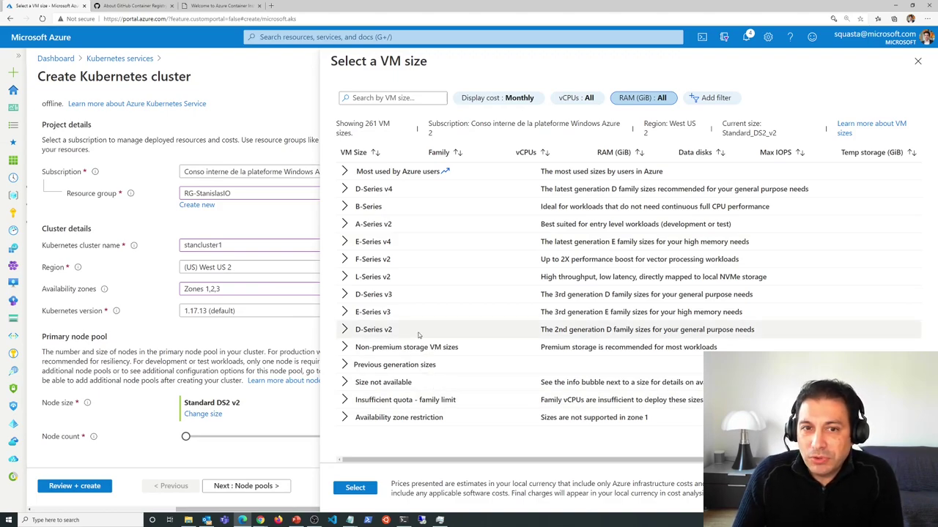
click(918, 61)
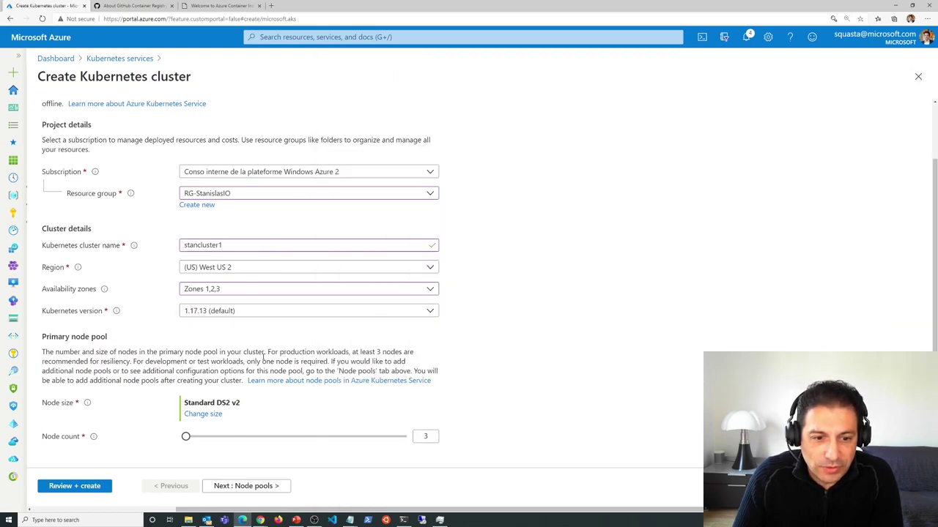
- On Node pools, preview a Windows node pool, then cancel it, keeping only agentpool
click(275, 487)
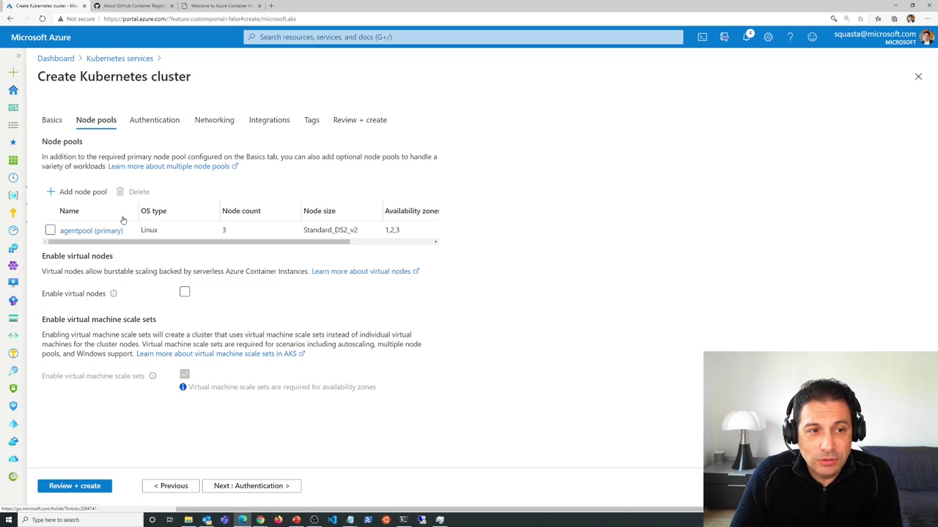
click(94, 193)
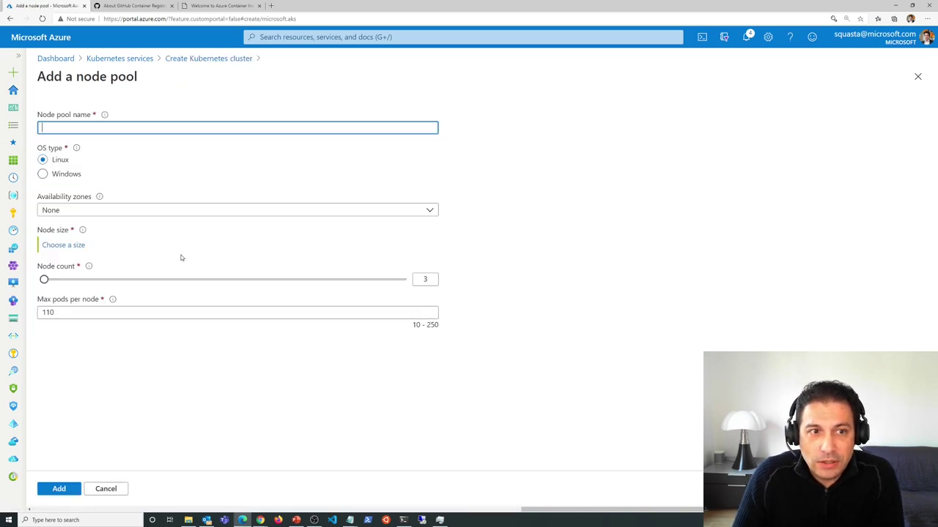
click(76, 174)
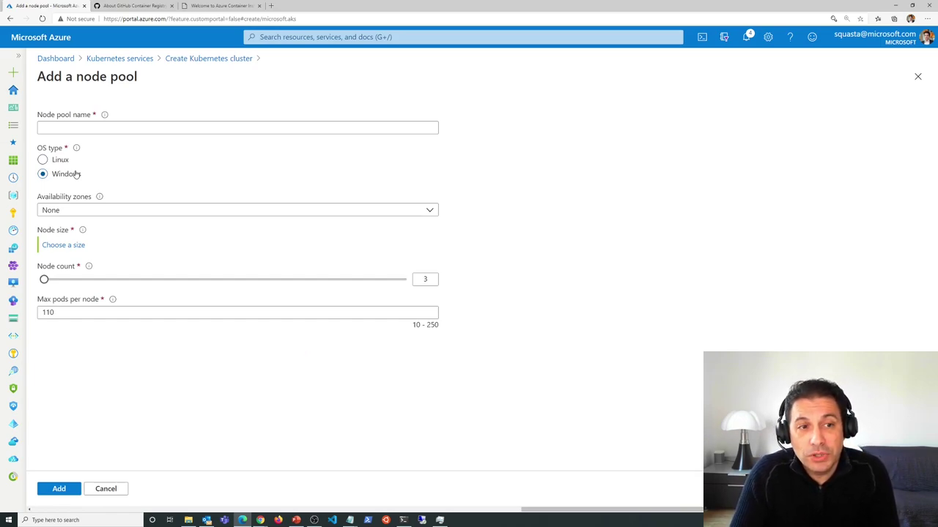
click(151, 217)
click(146, 212)
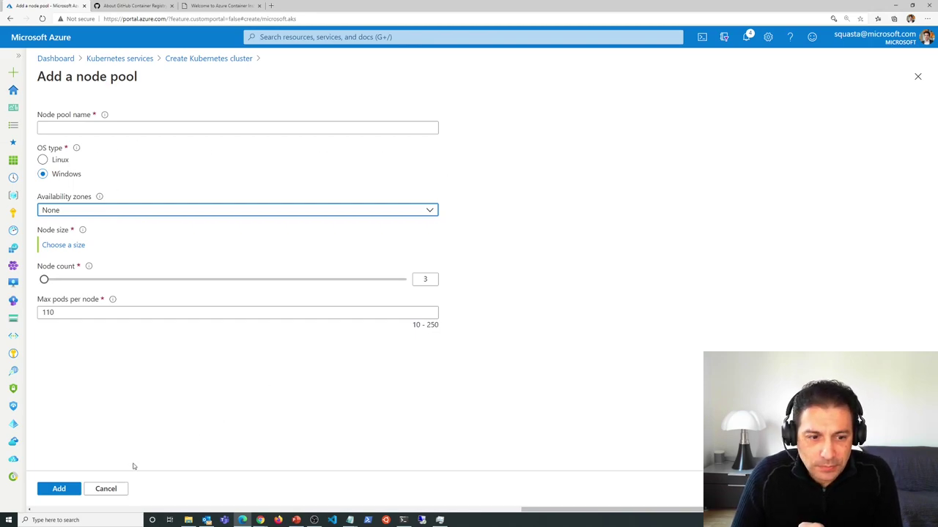
click(124, 488)
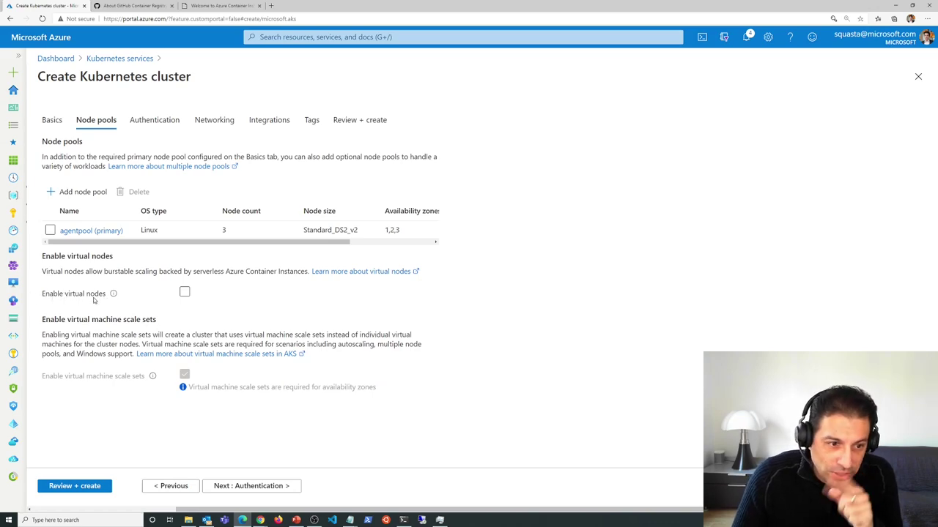
click(184, 292)
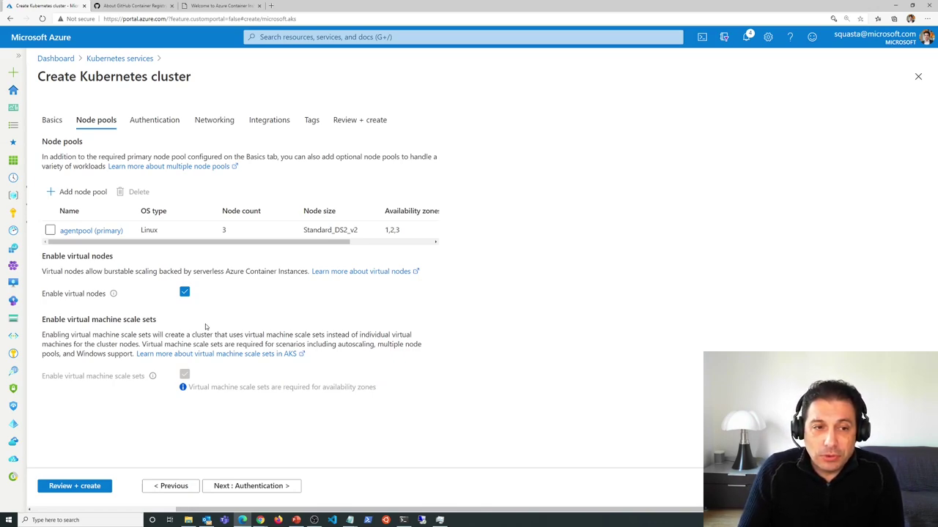
click(184, 292)
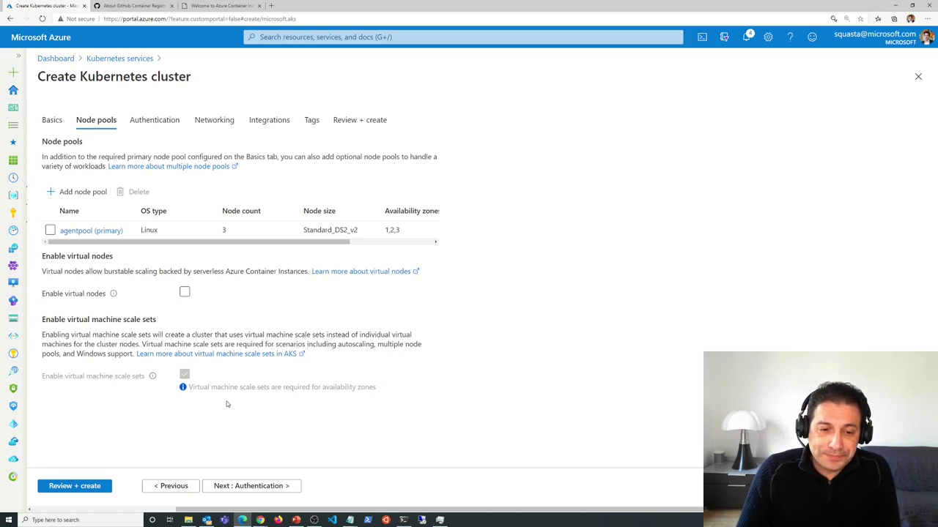
- Advance the cluster form to the Authentication tab
click(253, 485)
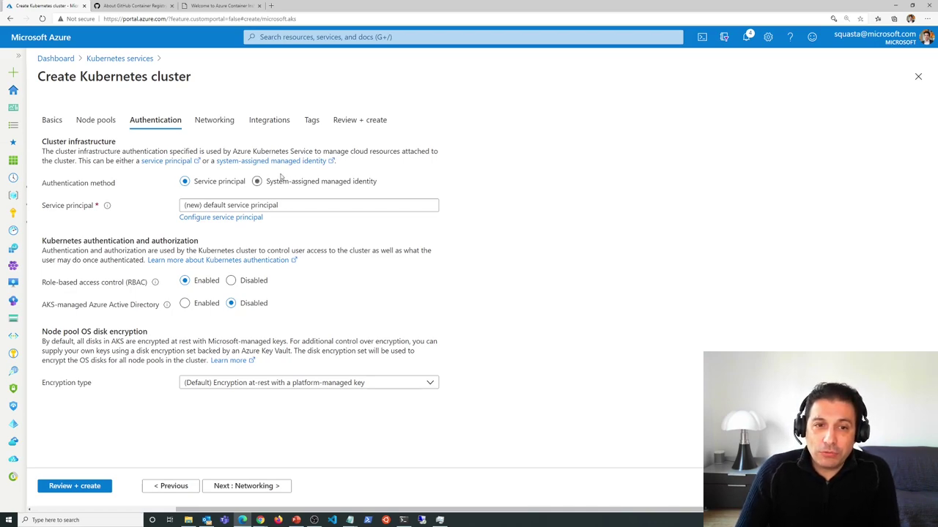
- Use a system-assigned managed identity, keep platform-managed key encryption, and continue to Networking
click(257, 182)
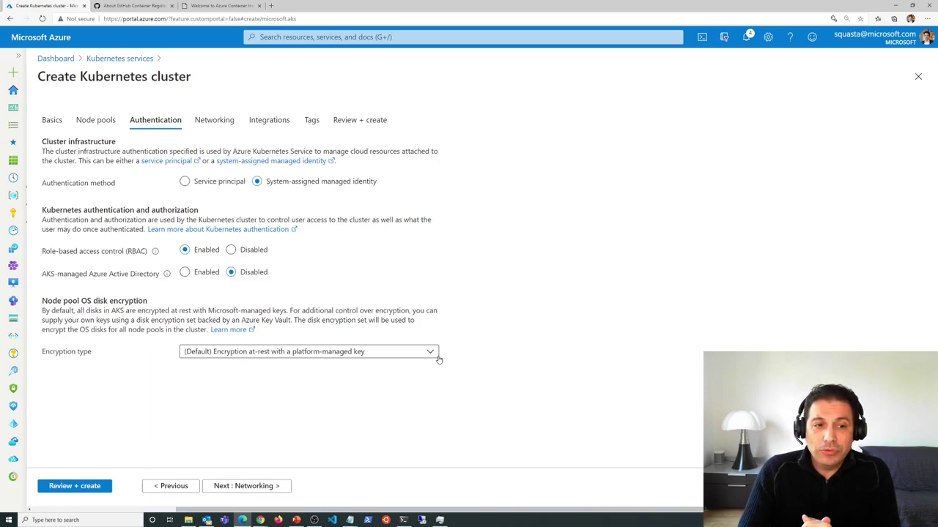
click(333, 355)
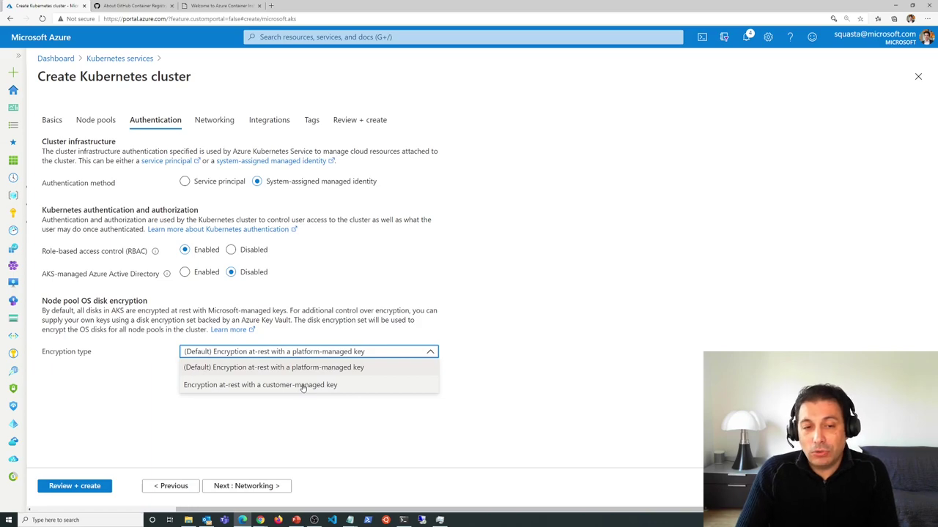
click(384, 419)
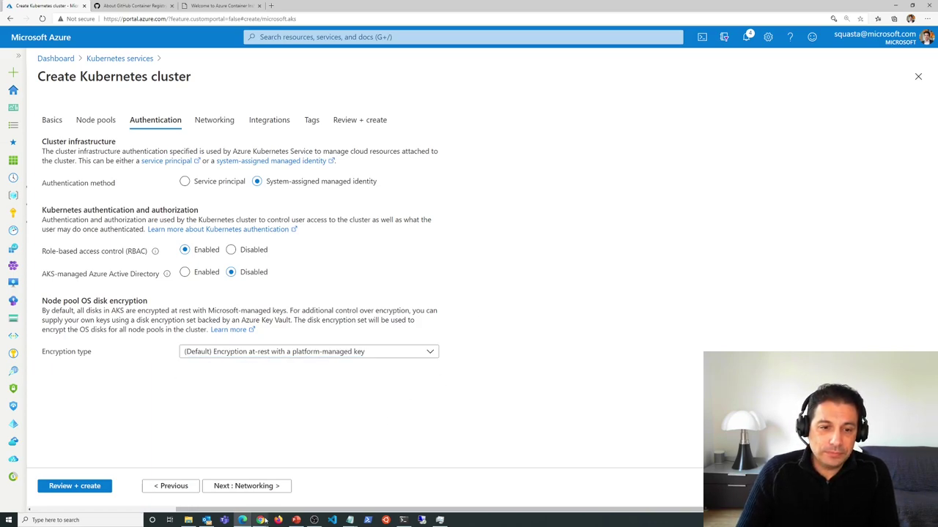
click(246, 486)
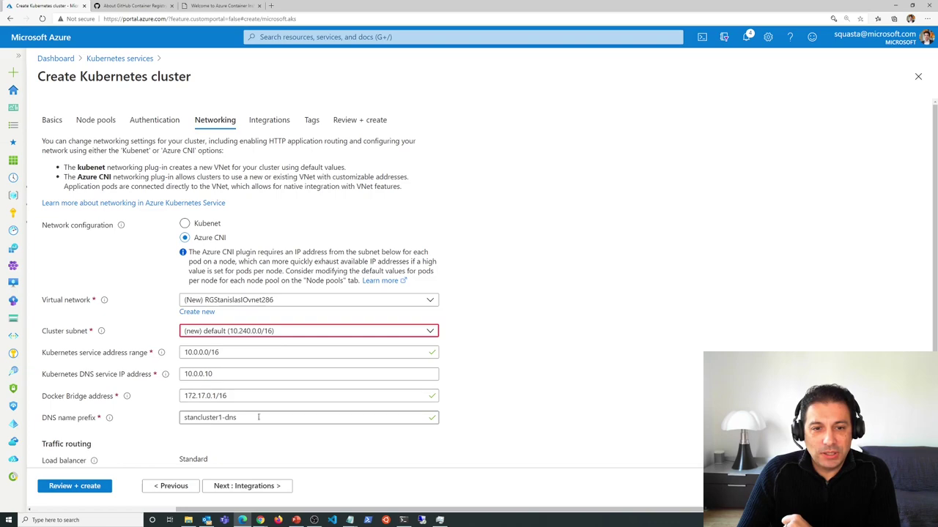
scroll(219, 374, down, 3)
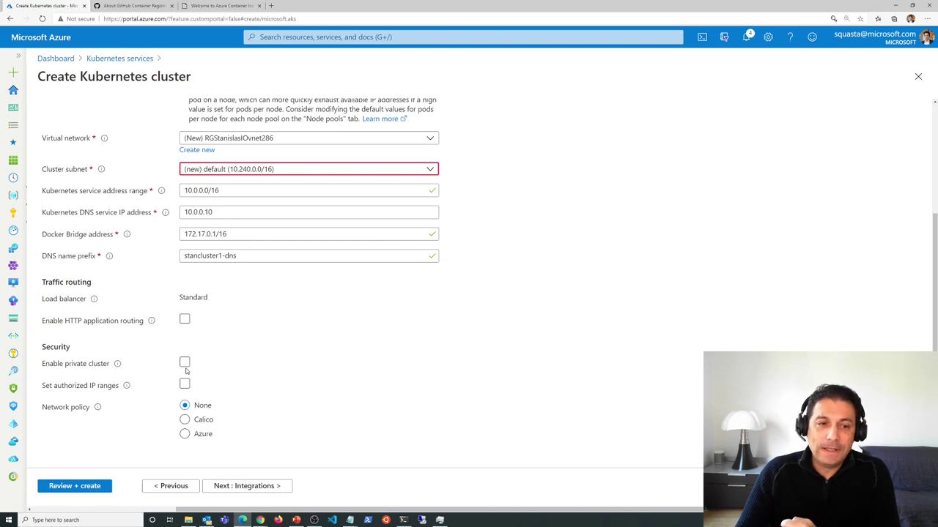
click(184, 385)
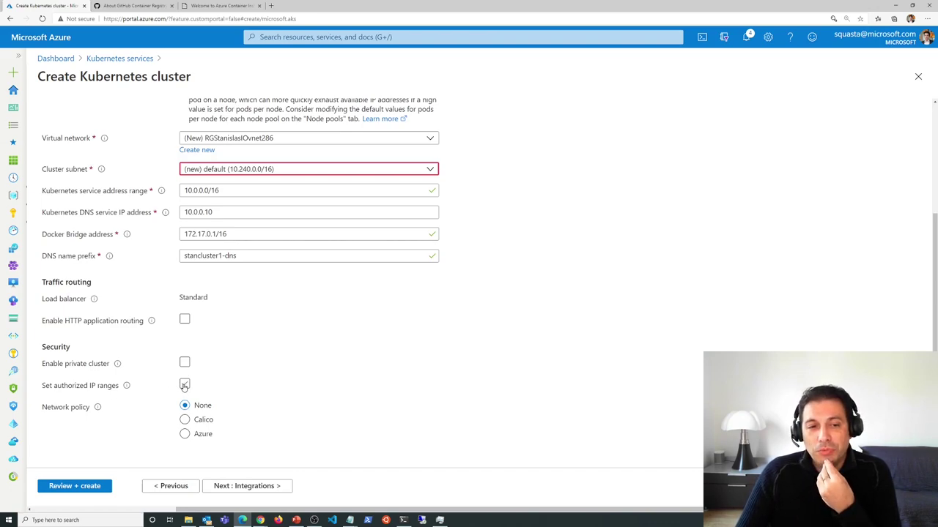
click(185, 386)
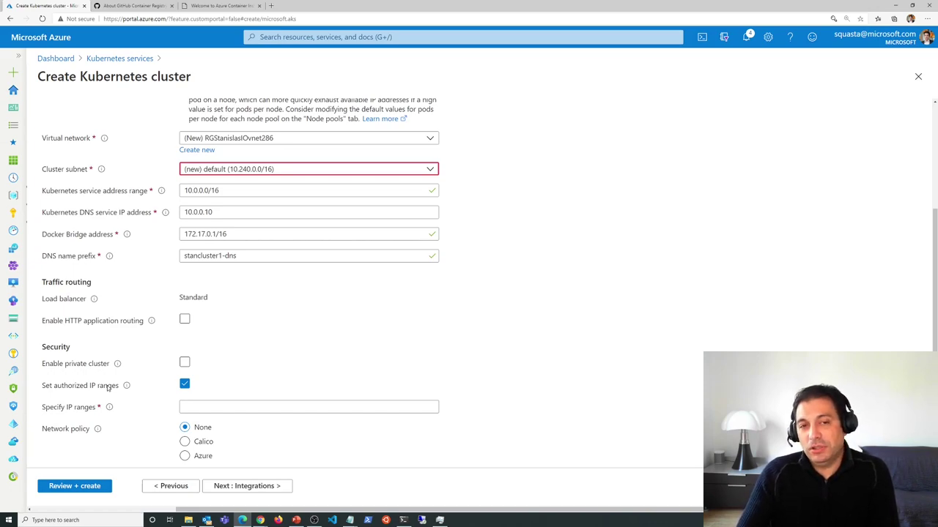
click(184, 384)
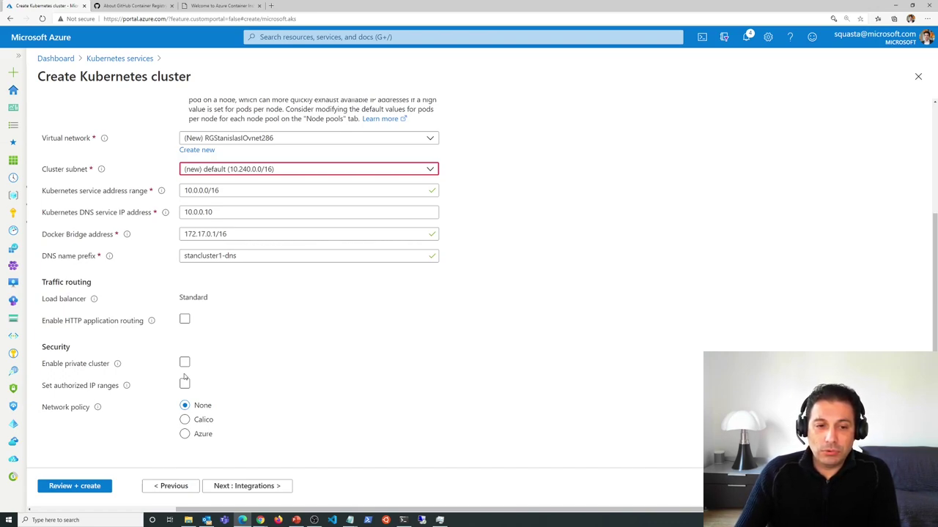
click(185, 435)
click(185, 408)
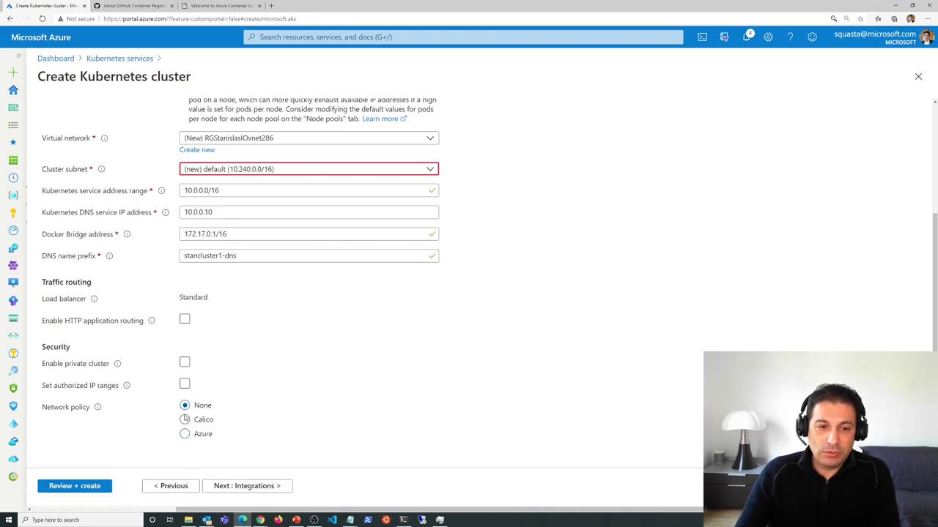
- Advance the cluster form to the Integrations tab
click(236, 485)
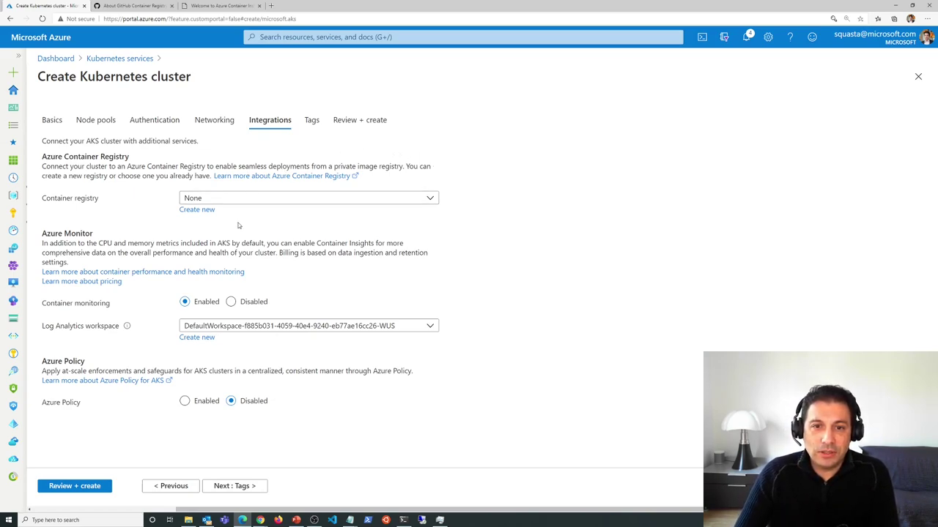
- Select standemo as the cluster's container registry
click(429, 199)
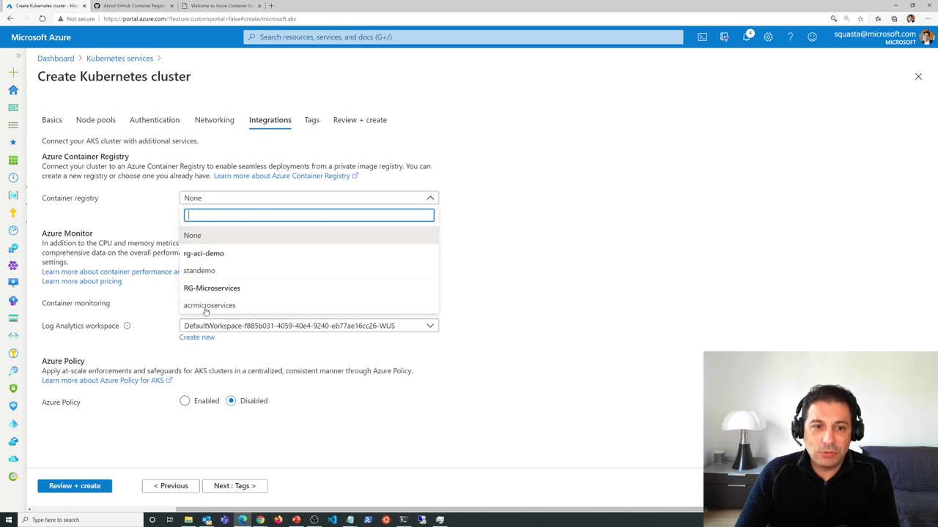
click(213, 271)
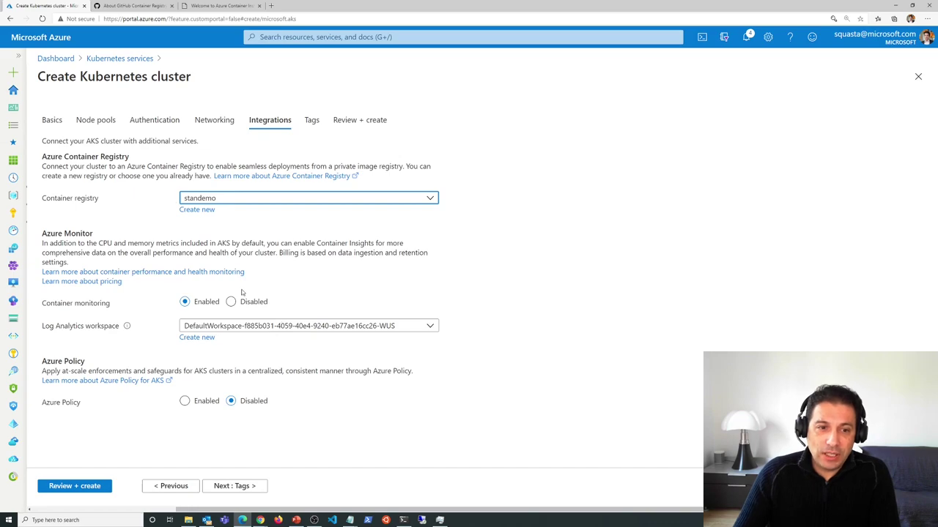
- Set the monitoring Log Analytics workspace to microservices-fy21 and continue to Tags
click(220, 327)
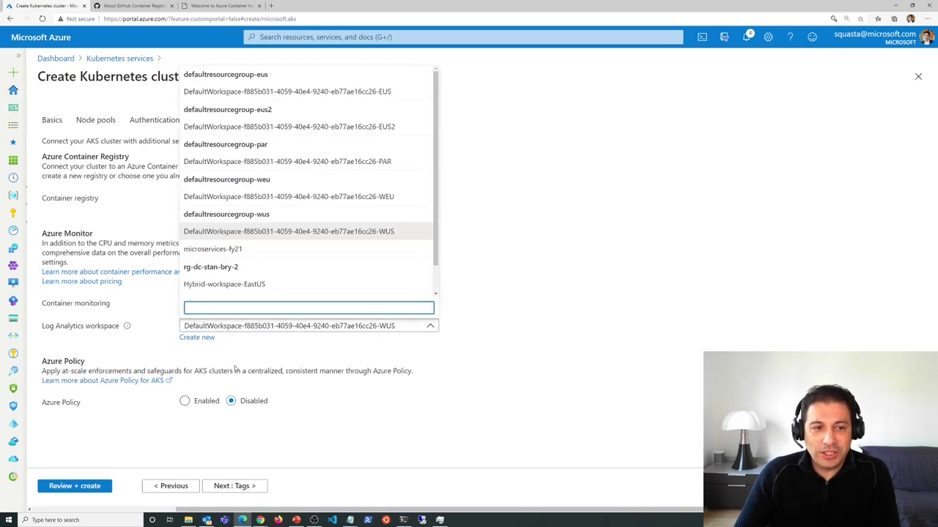
click(84, 334)
click(256, 330)
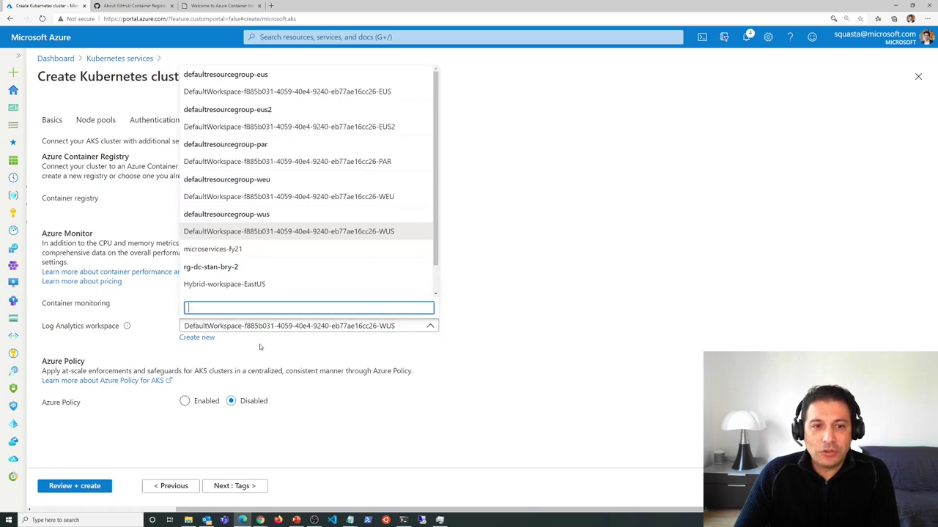
click(224, 250)
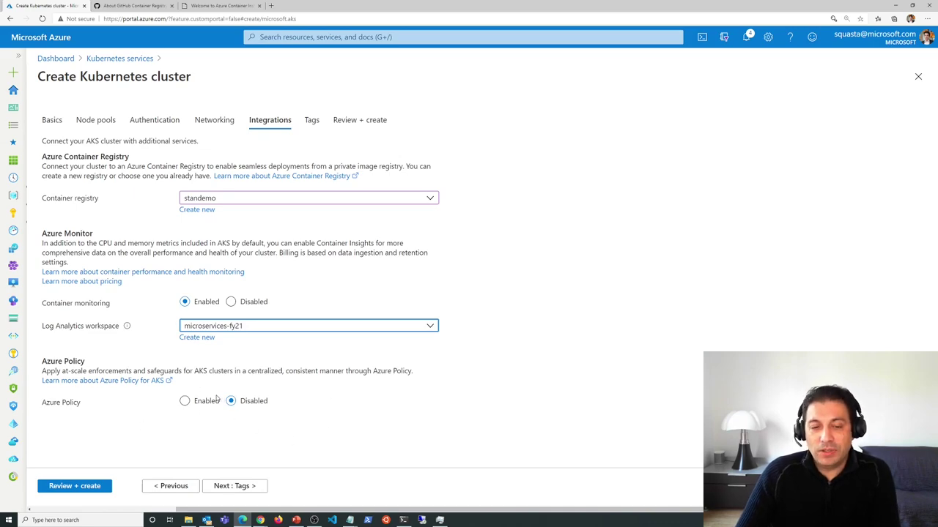
click(234, 487)
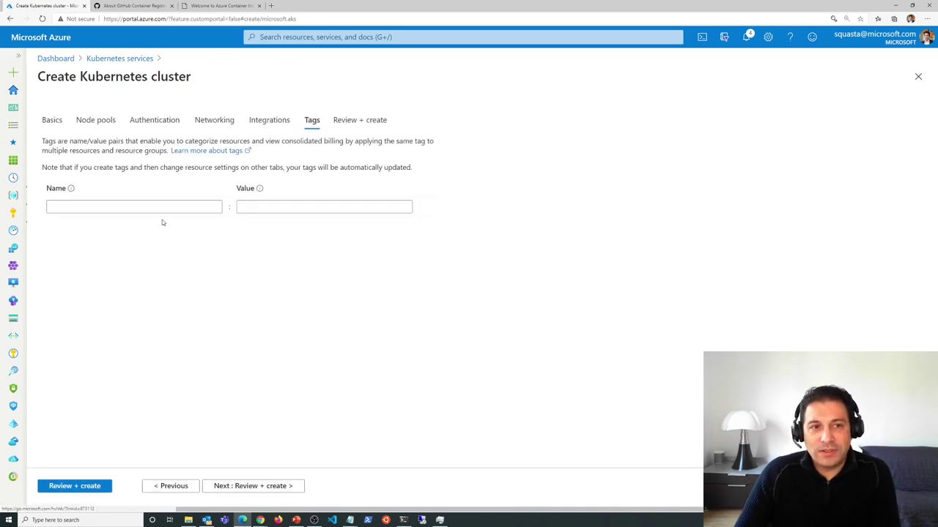
- Pass validation on Review + create and create the stancluster1 cluster
click(220, 487)
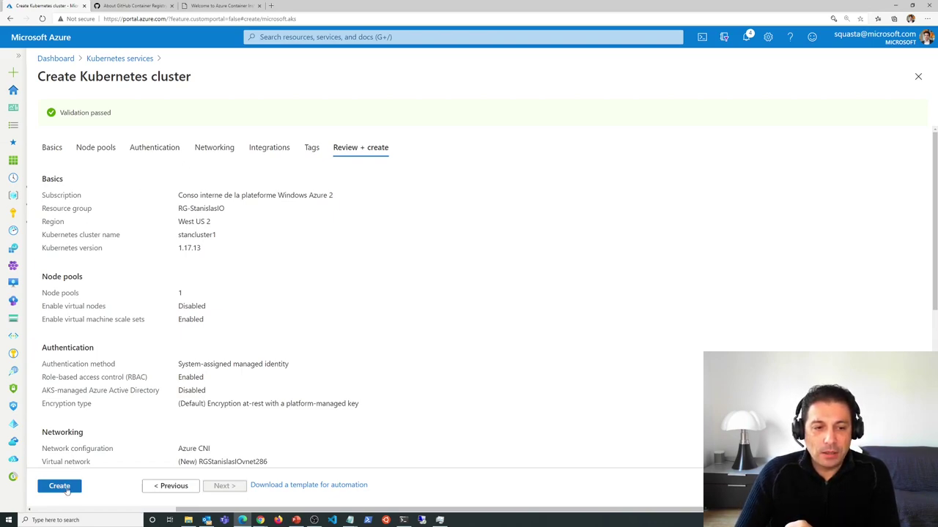
click(67, 489)
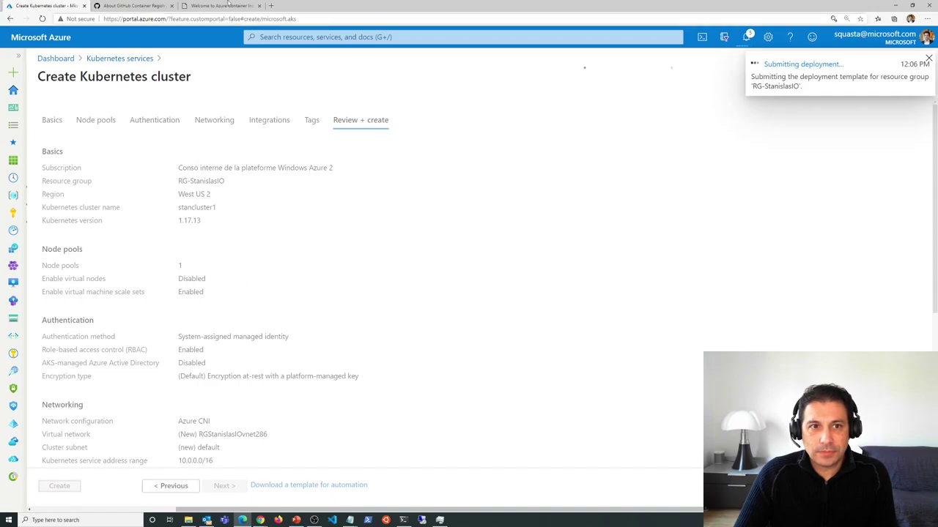
- Load portal.azure.com in a new browser tab
click(272, 6)
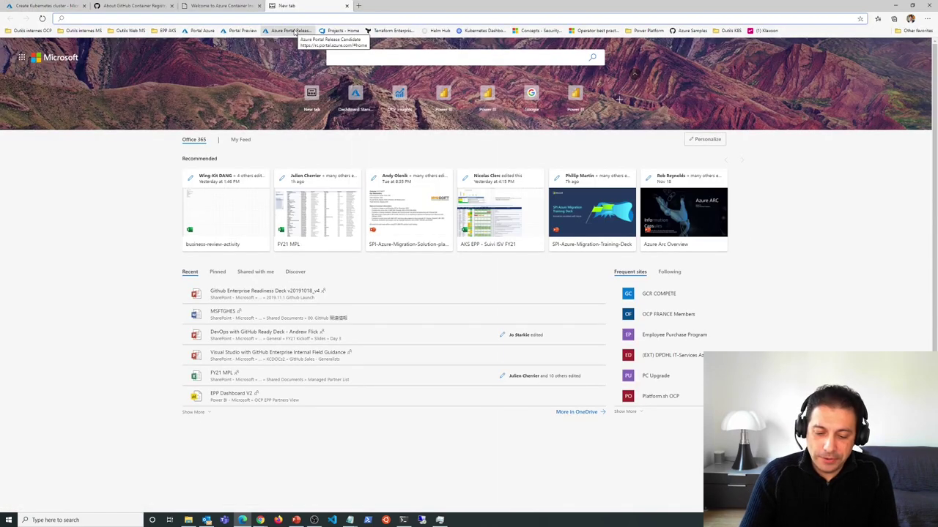
text(port)
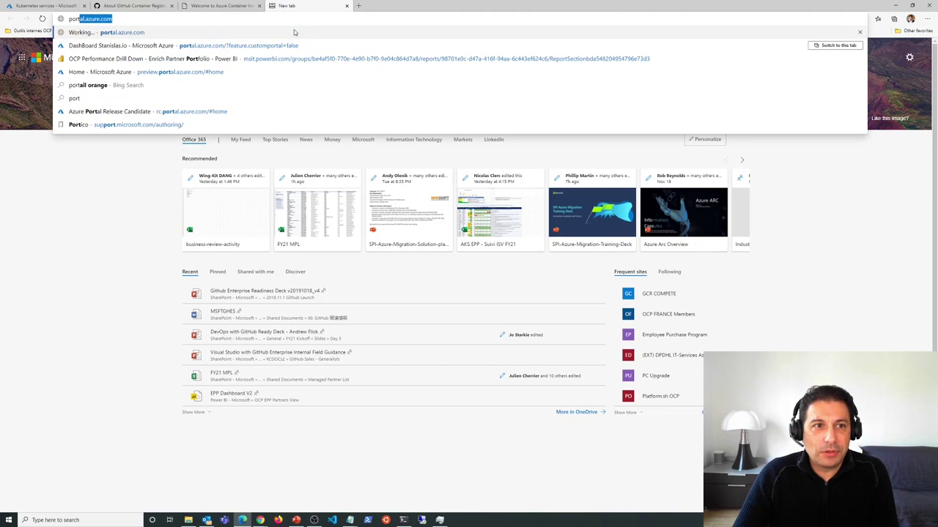
text(al.azure.com)
key(Down)
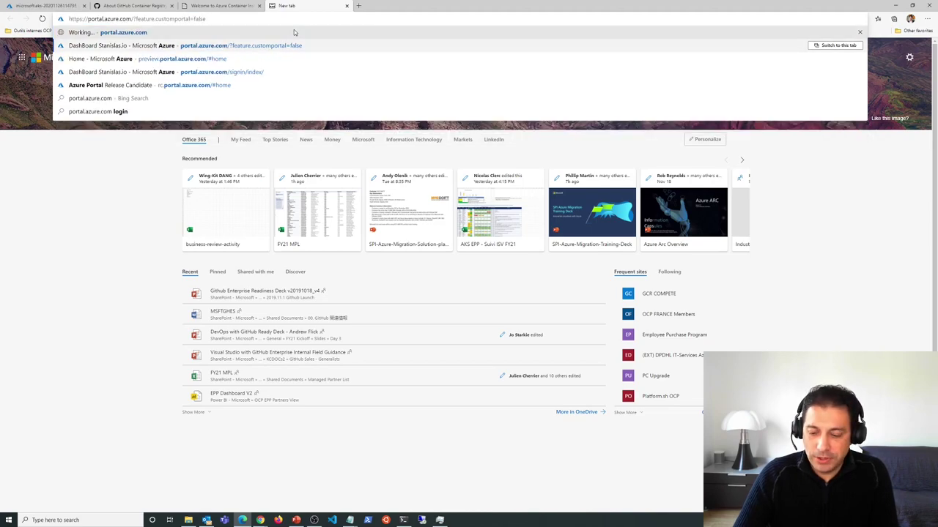
key(Return)
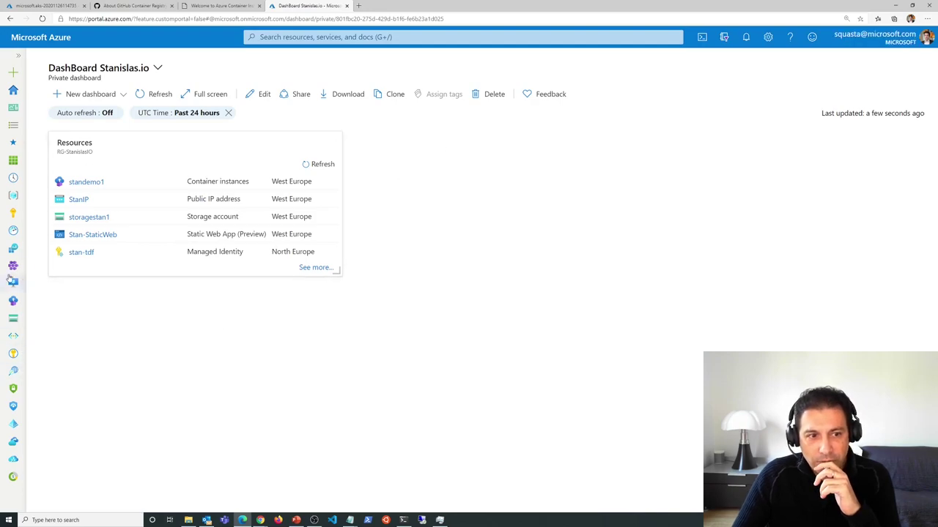
- Open the aks-microservices cluster, select its API server address, and open Access control (IAM)
click(12, 282)
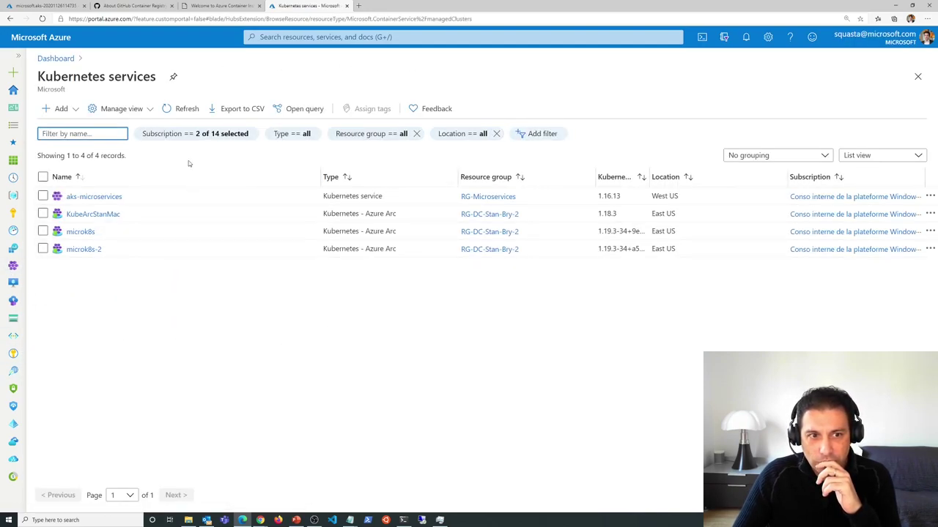
click(93, 196)
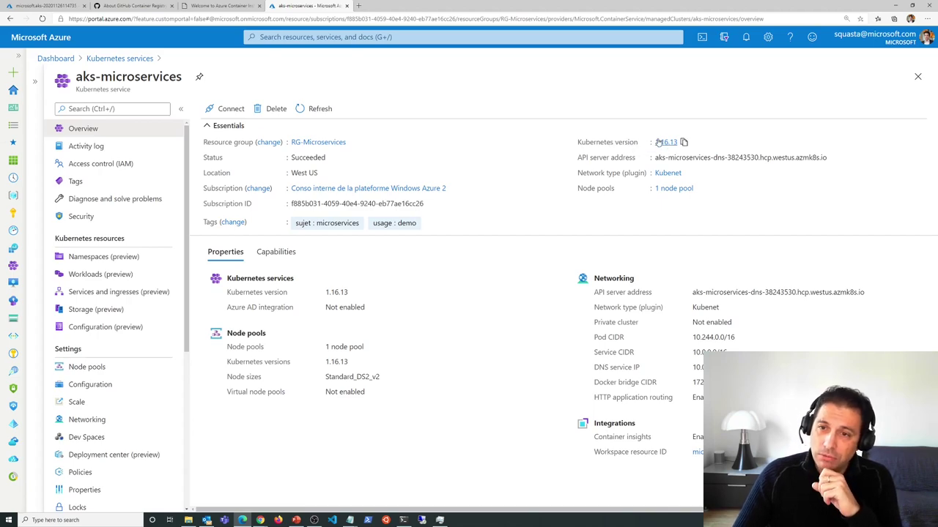
drag(655, 158, 829, 158)
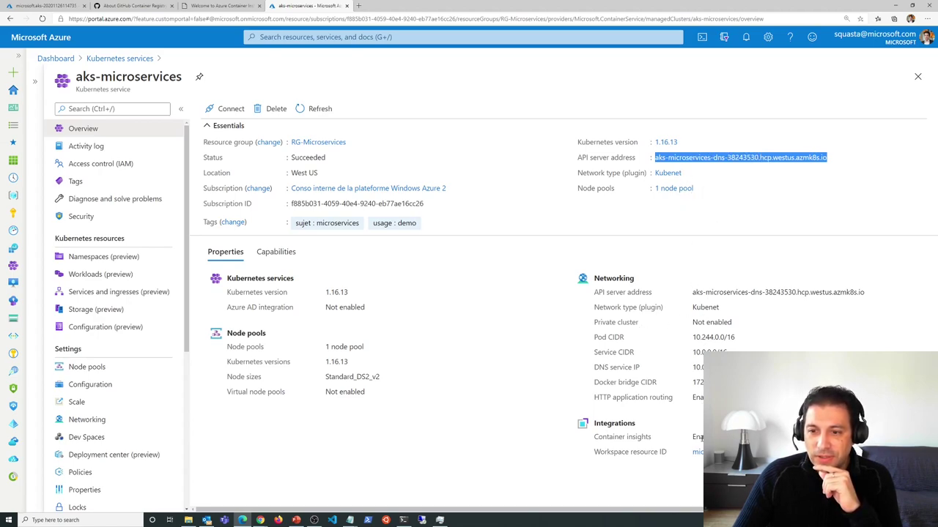
click(101, 164)
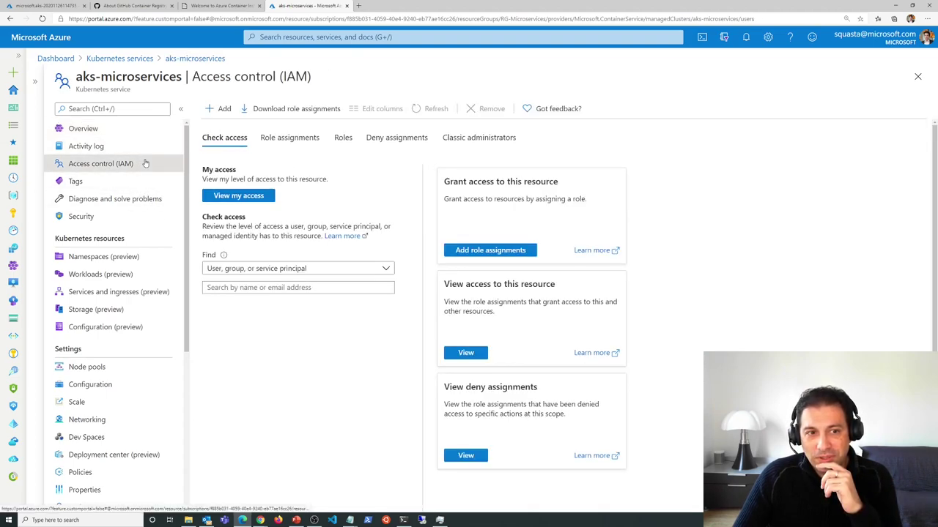
- Copy 'Azure Defender for Kubernetes' from the cluster's Security page, then view Security Center recommendations
click(92, 217)
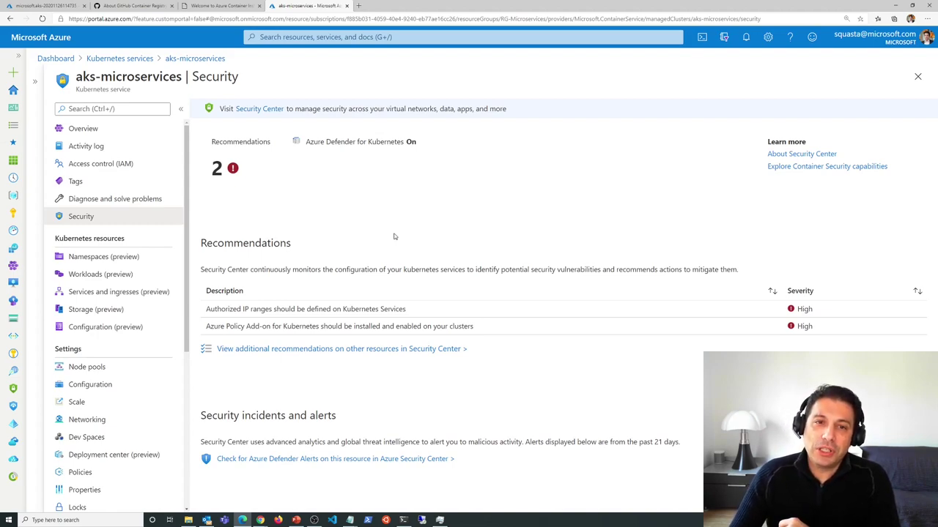
drag(306, 141, 402, 143)
right_click(402, 142)
click(407, 146)
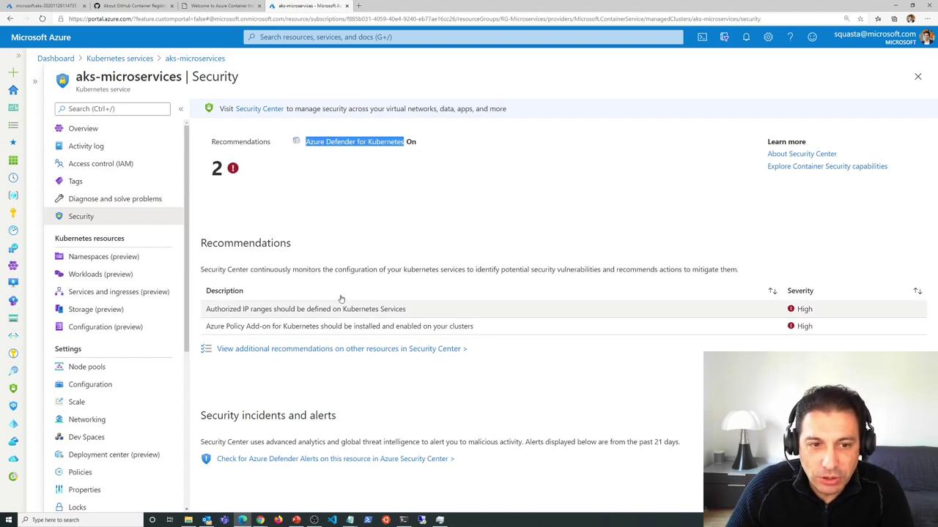
click(435, 349)
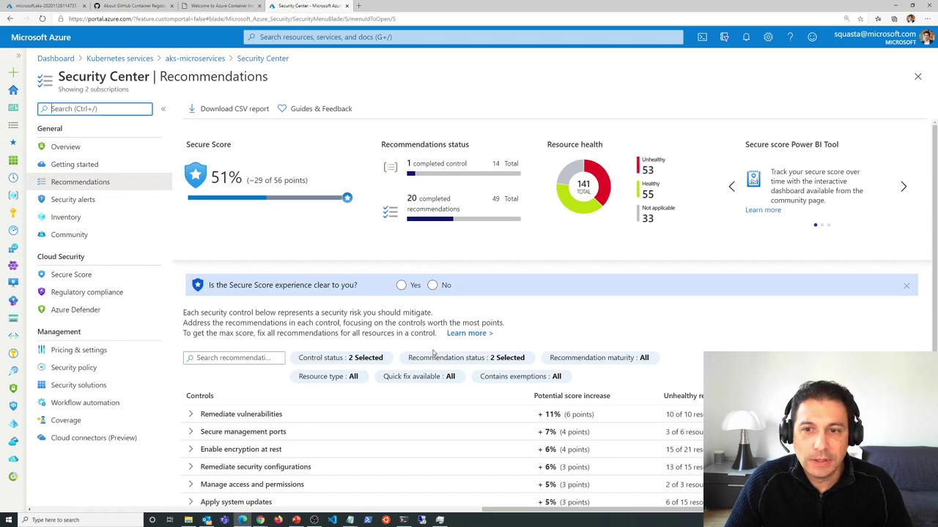
- Filter the Security Center Inventory to kubernetes services only and open aks-microservices
scroll(579, 224, down, 3)
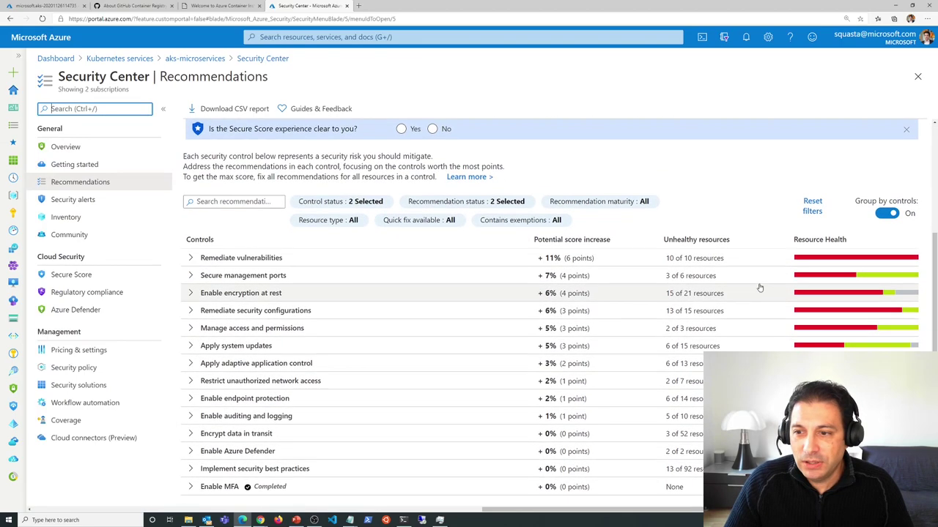
scroll(551, 270, up, 2)
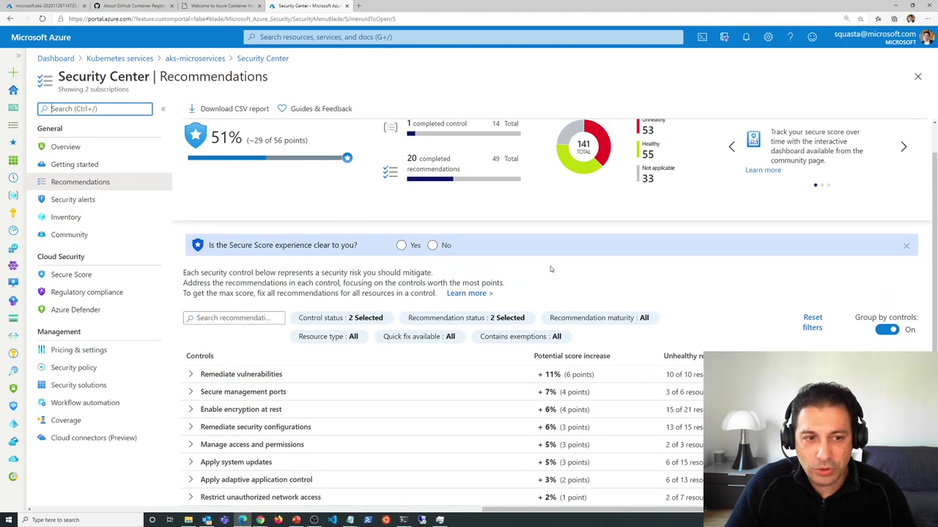
scroll(542, 332, down, 1)
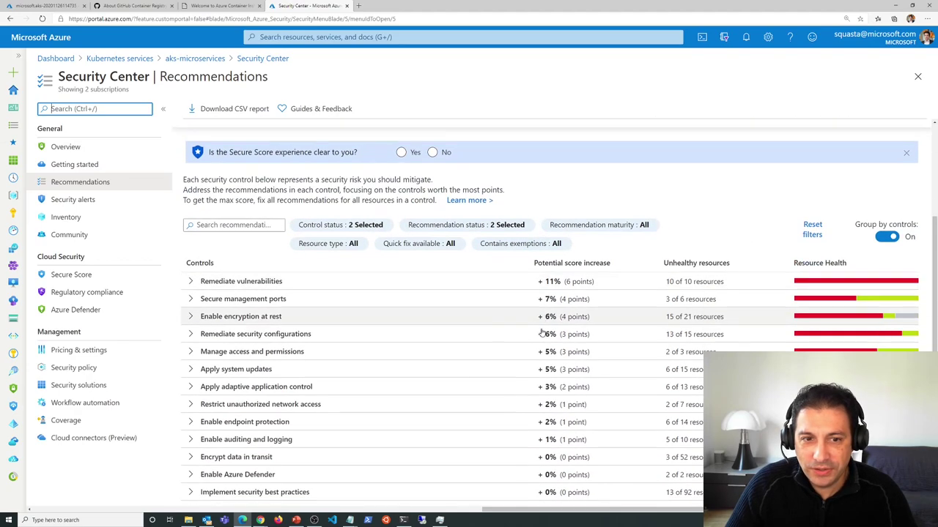
scroll(542, 332, down, 1)
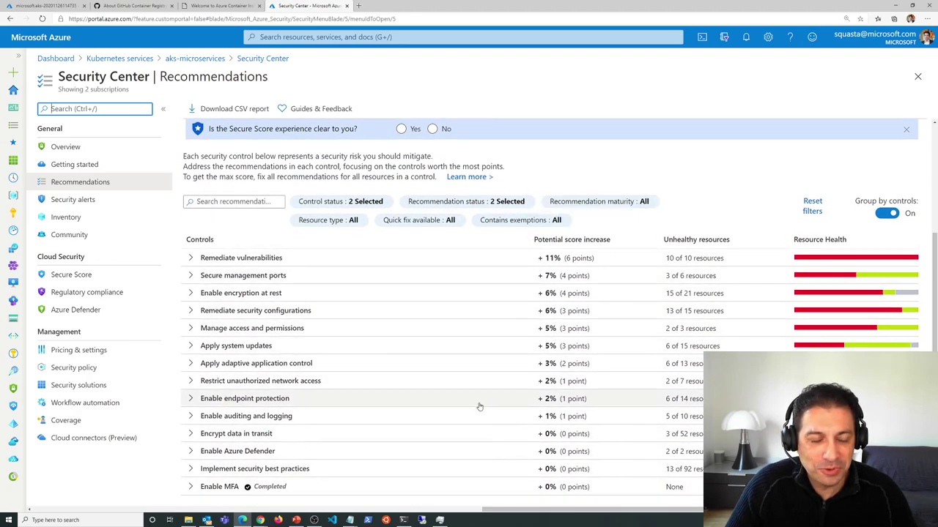
scroll(480, 407, up, 3)
click(65, 217)
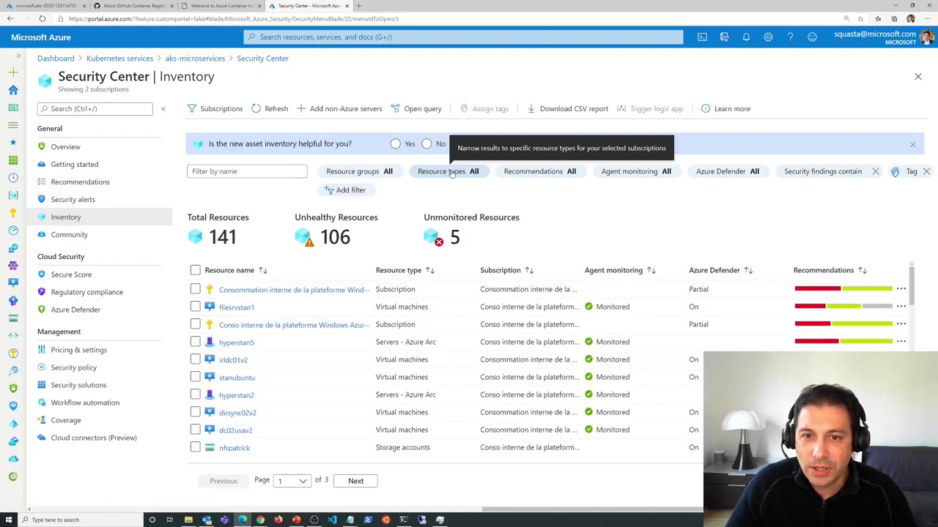
click(451, 171)
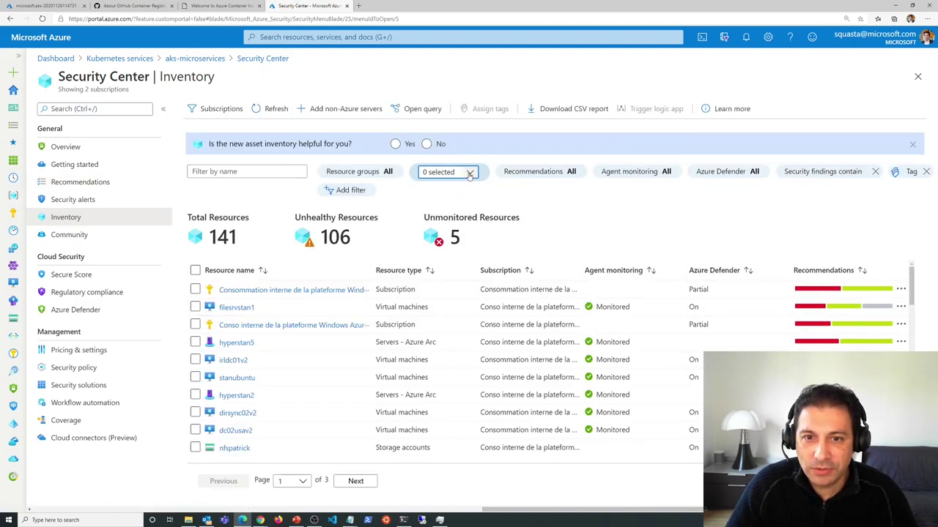
click(469, 173)
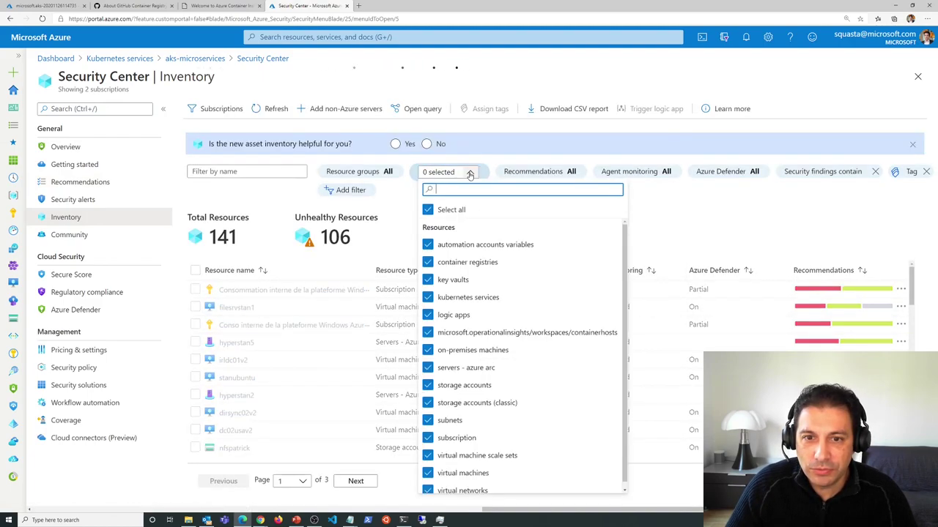
click(444, 209)
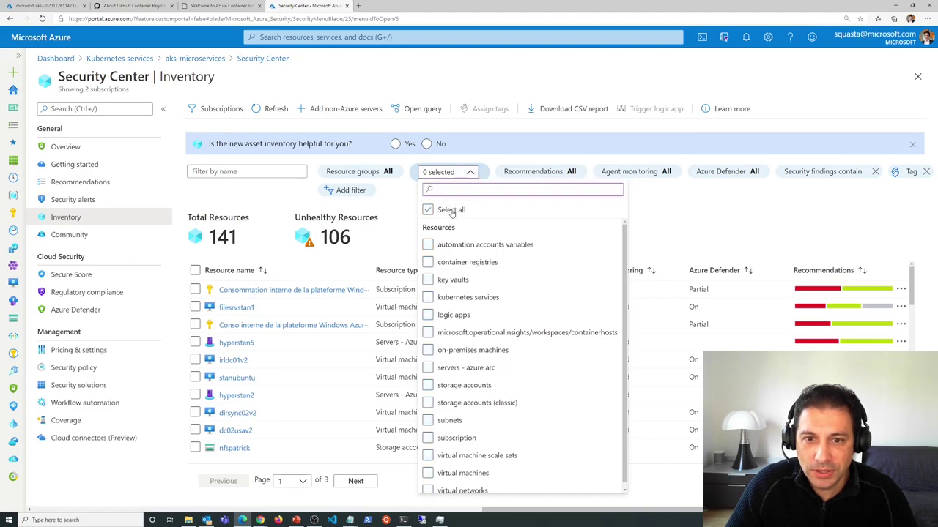
click(445, 300)
click(701, 227)
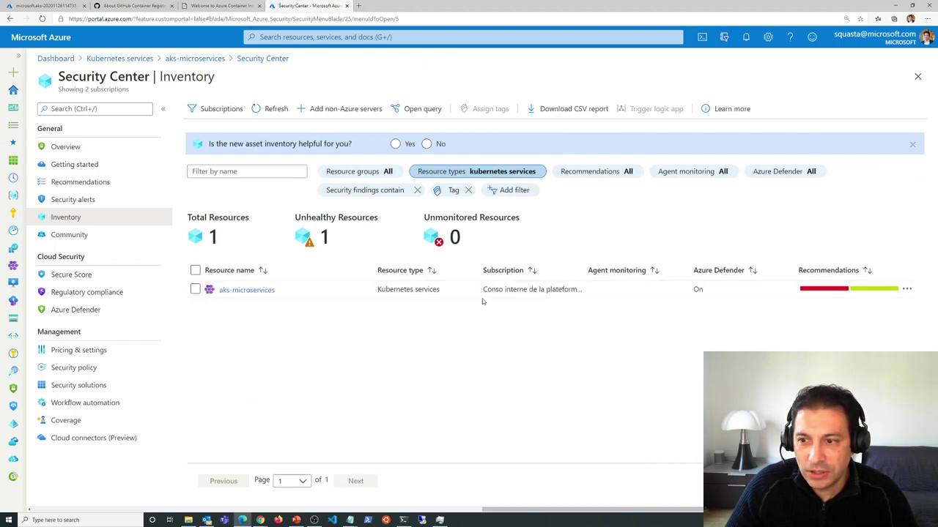
click(247, 290)
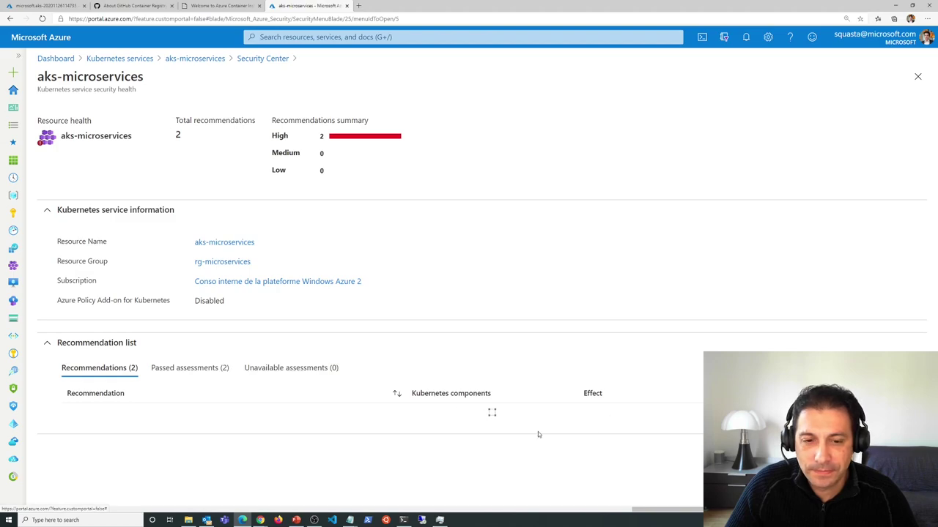
- Read the Azure Policy Add-on recommendation's remediation steps, then check the stancluster1 deployment progress
click(172, 371)
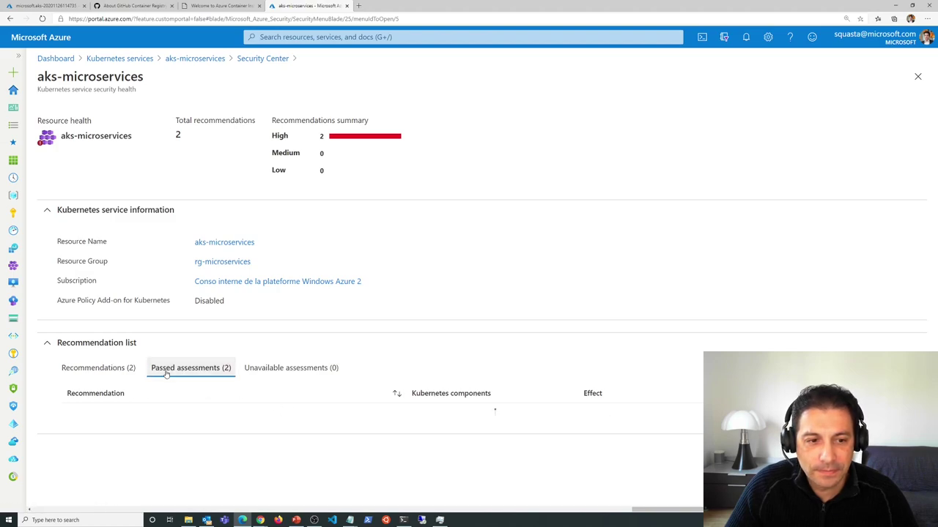
click(117, 371)
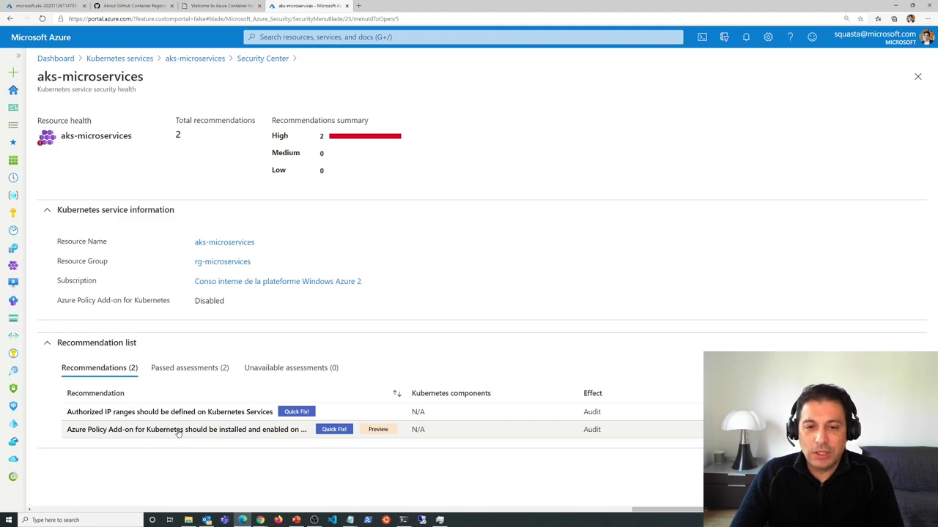
click(336, 435)
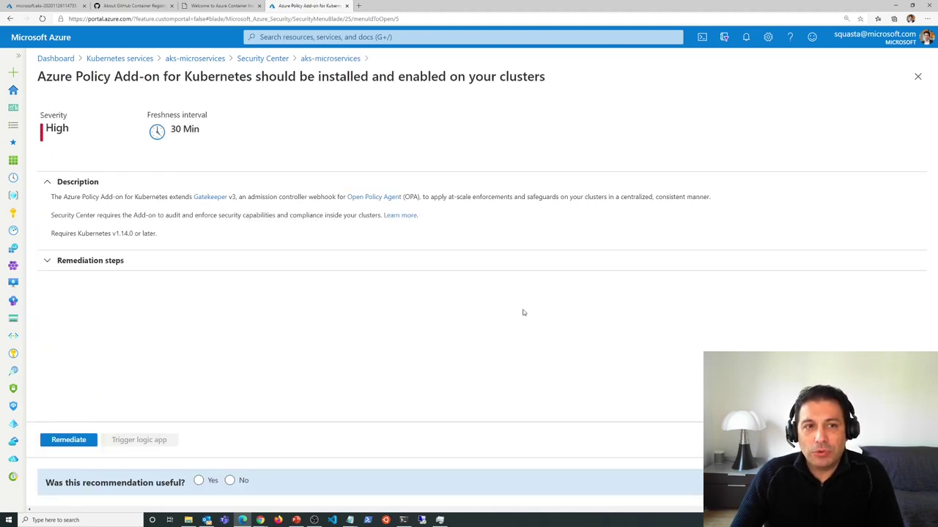
click(256, 261)
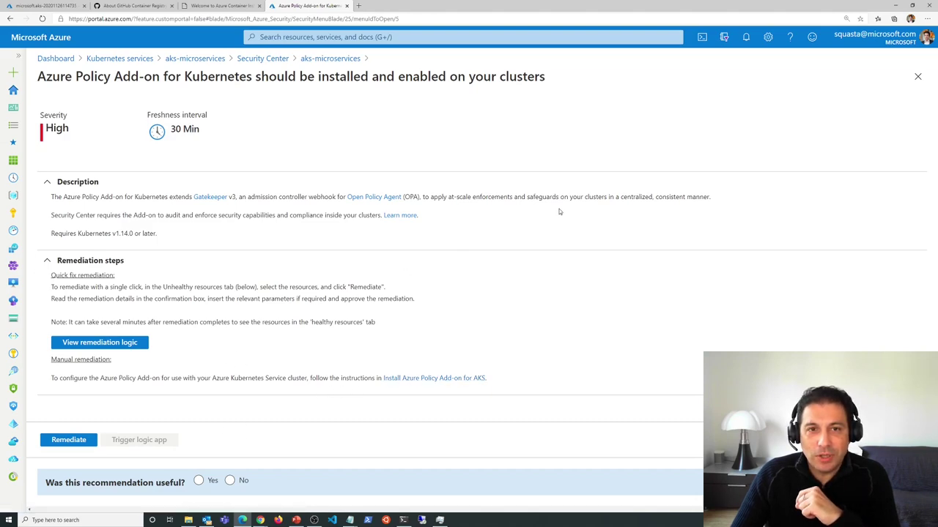
click(45, 6)
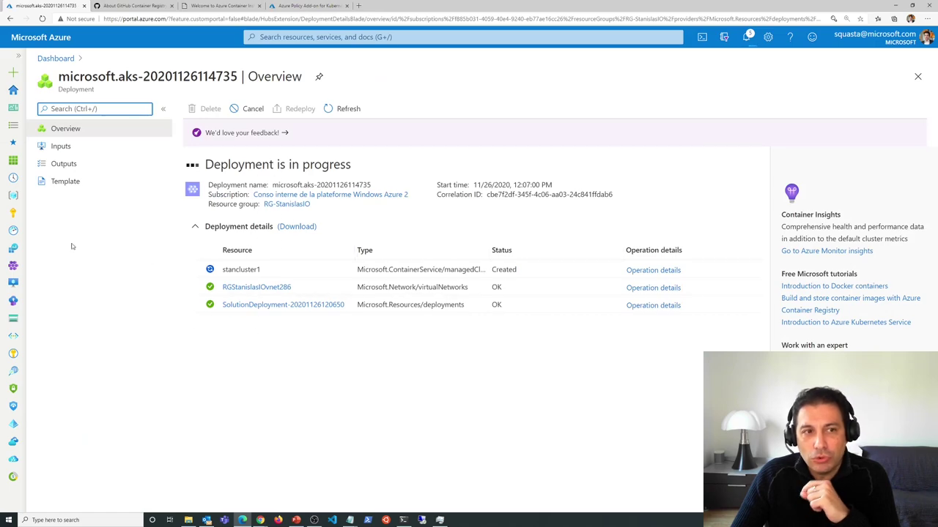
- List aks-microservices' namespaces and view the default namespace's YAML definition
click(11, 266)
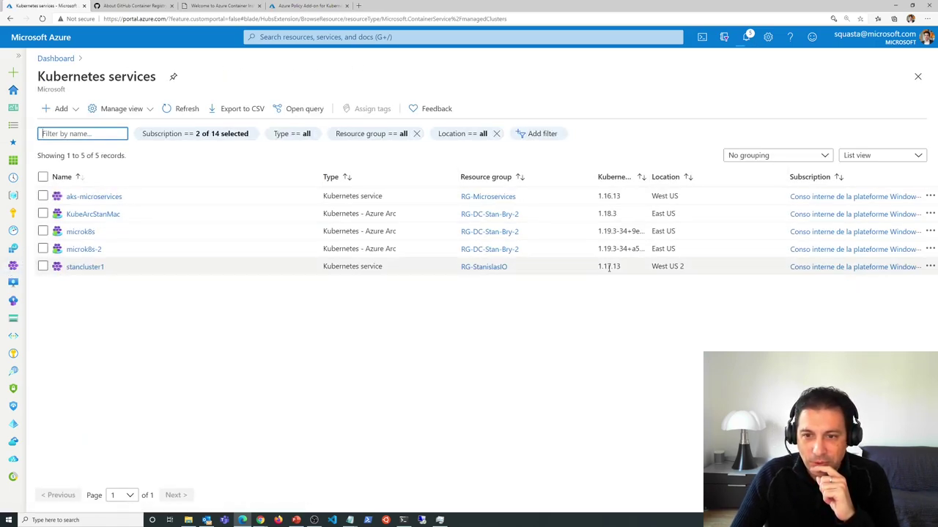
click(86, 196)
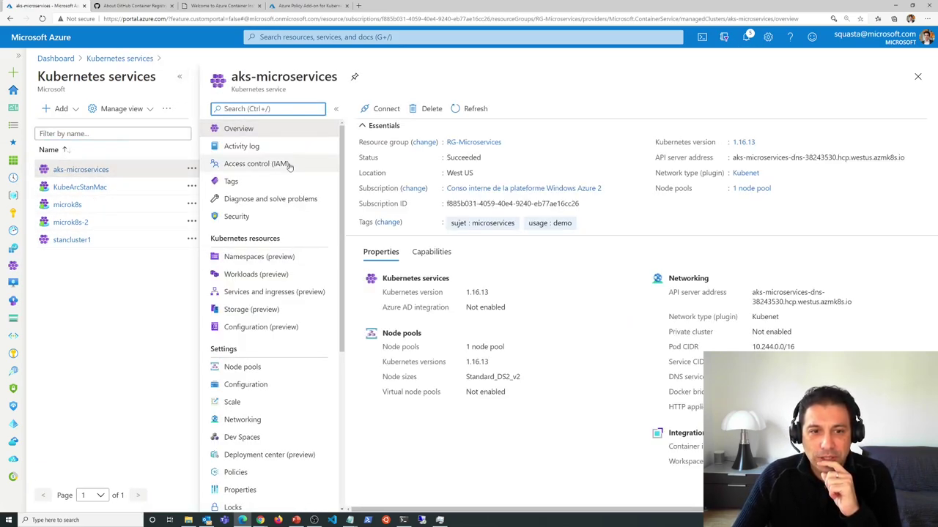
scroll(293, 164, down, 2)
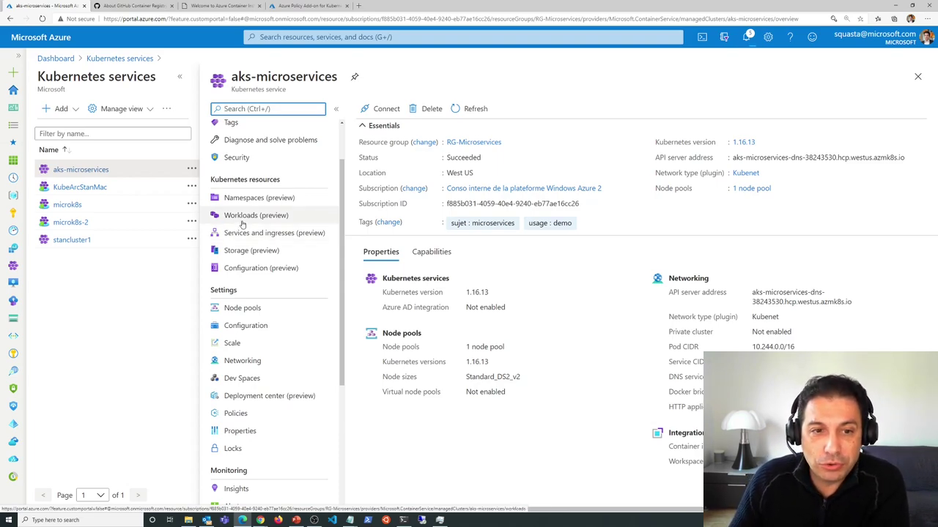
click(260, 199)
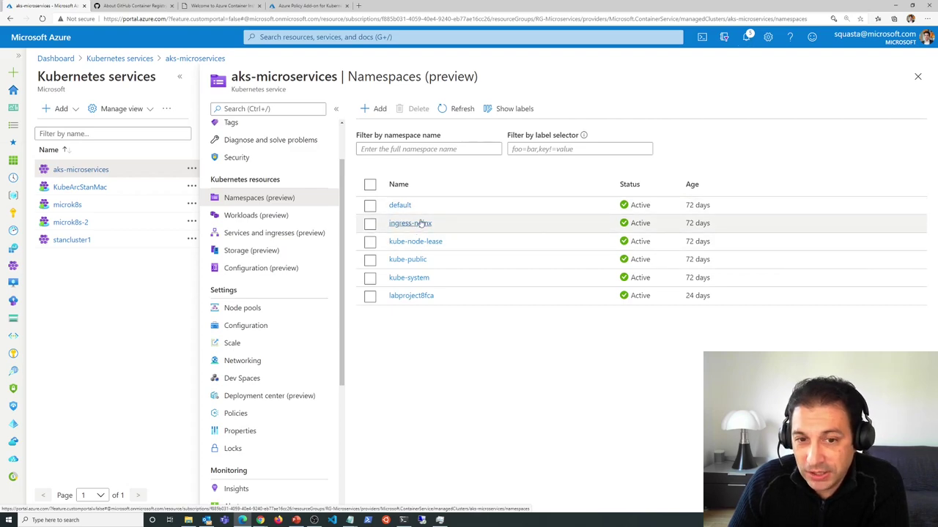
click(400, 206)
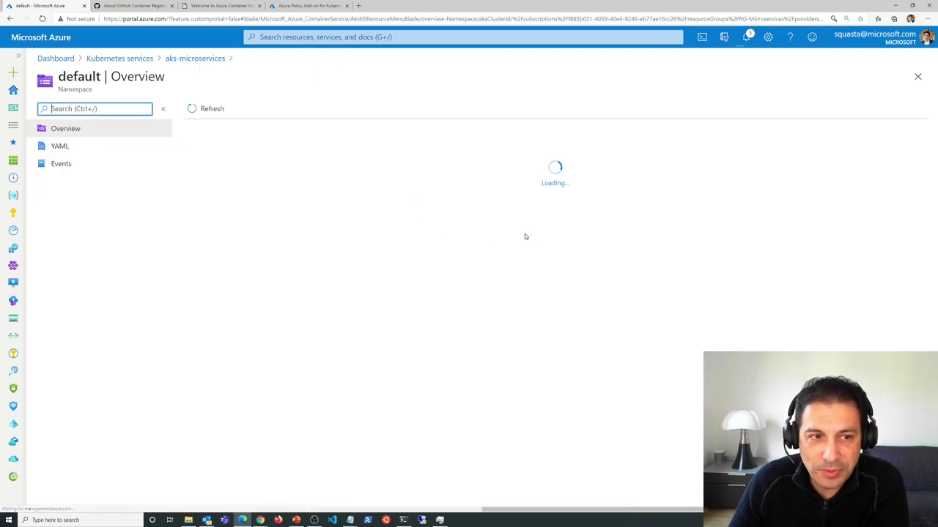
click(66, 150)
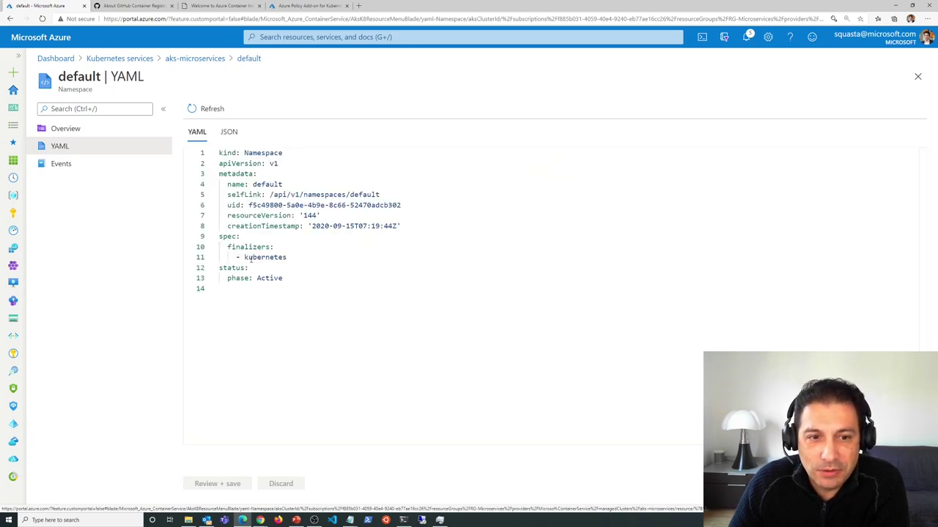
click(216, 59)
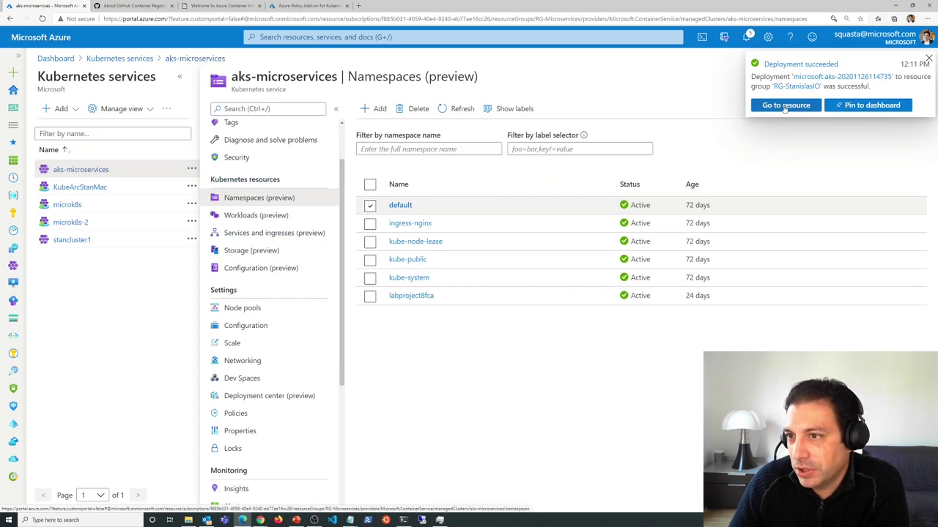
- Open stancluster1 and view its Workloads deployments, such as coredns and metrics-server
click(786, 106)
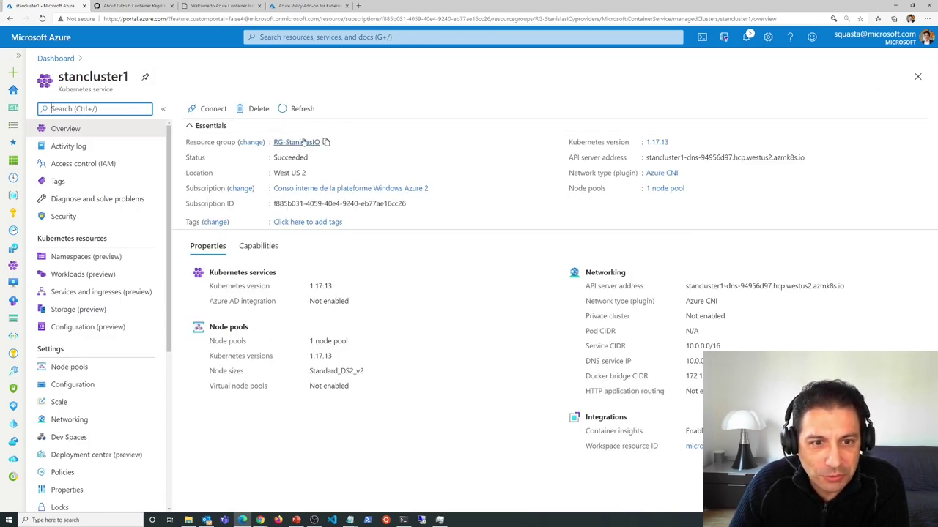
click(97, 260)
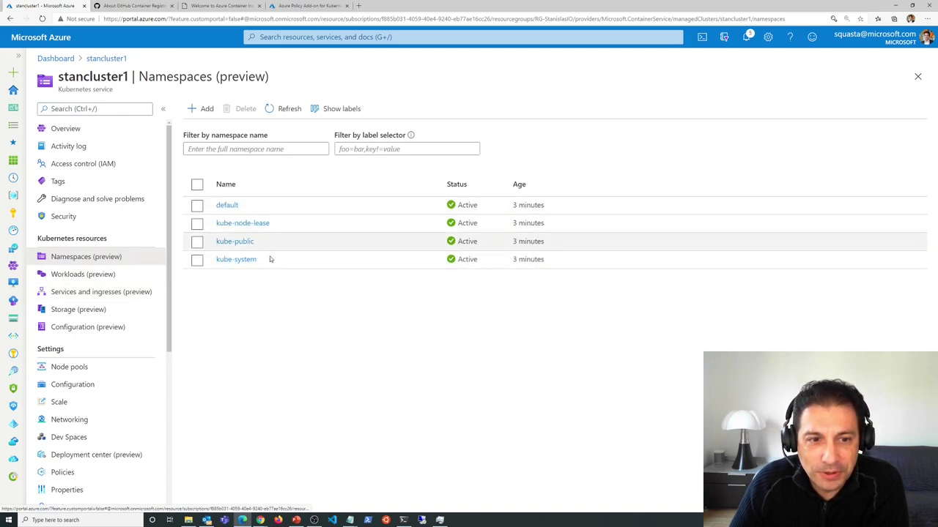
click(98, 278)
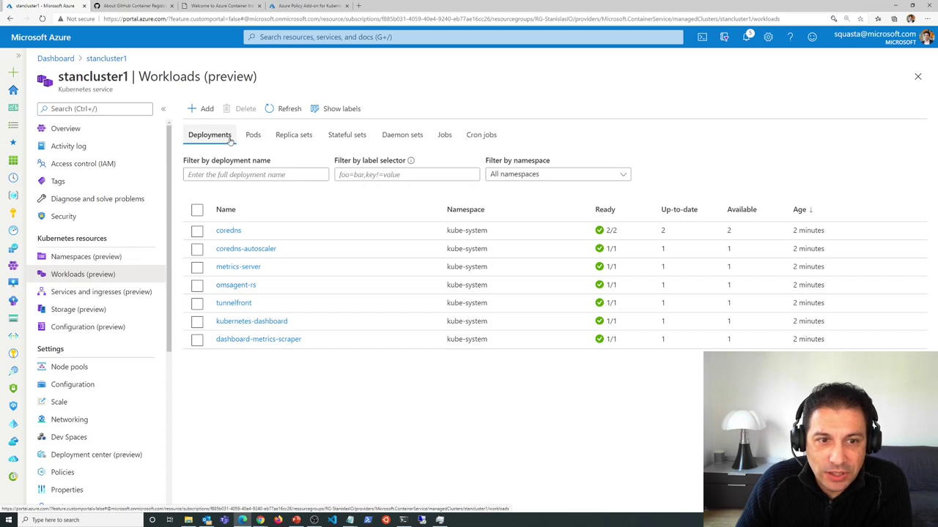
- Browse the pods, replica sets, stateful sets, daemon sets, services and ingresses lists
click(252, 135)
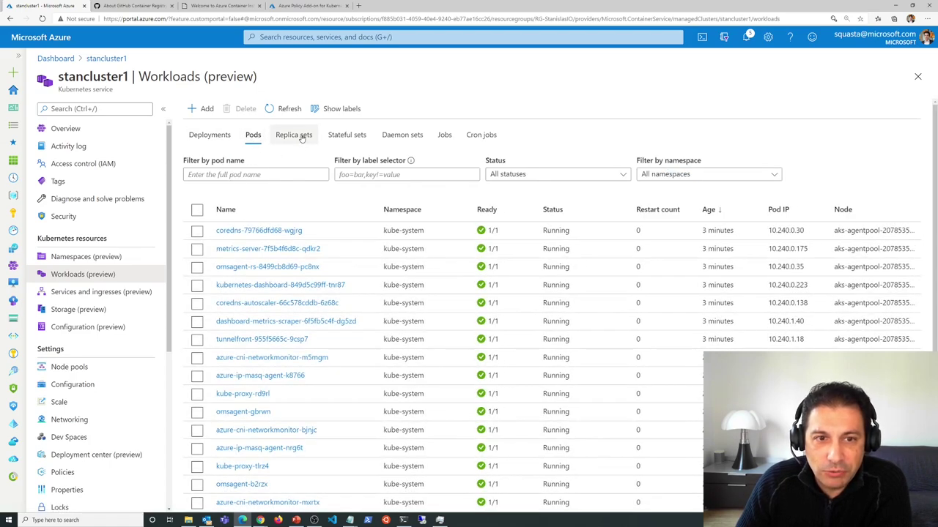
click(299, 136)
click(357, 135)
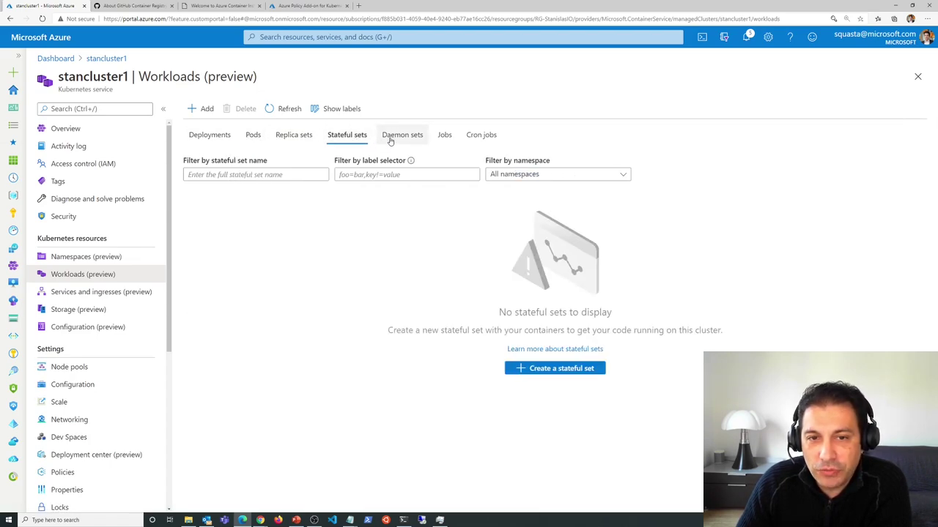
click(401, 138)
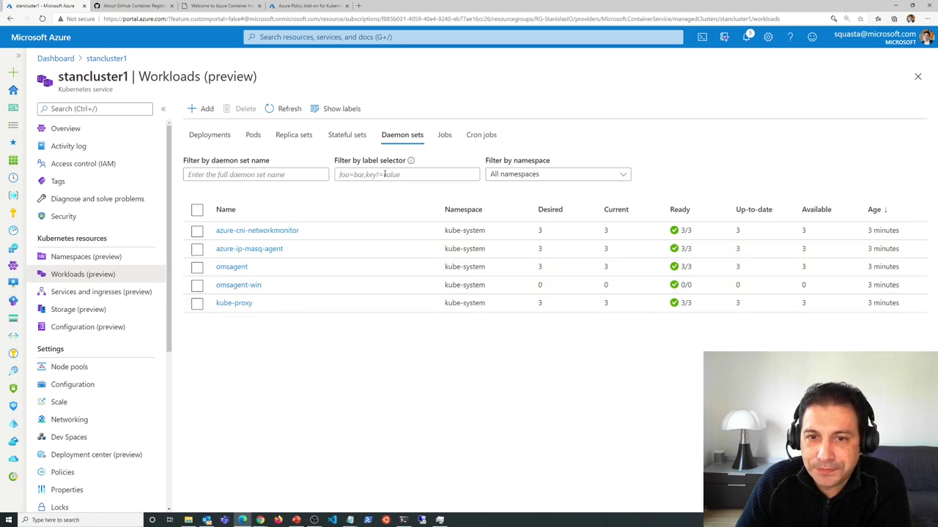
click(84, 292)
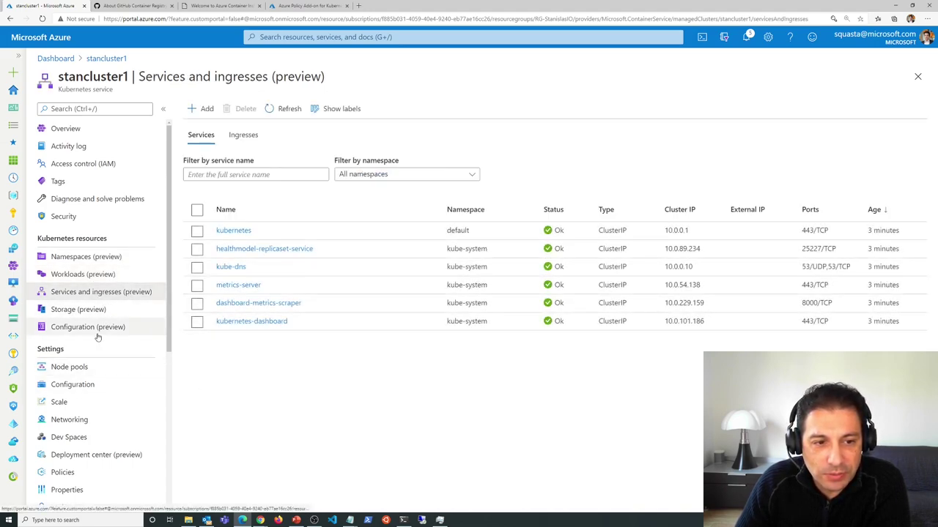
click(251, 138)
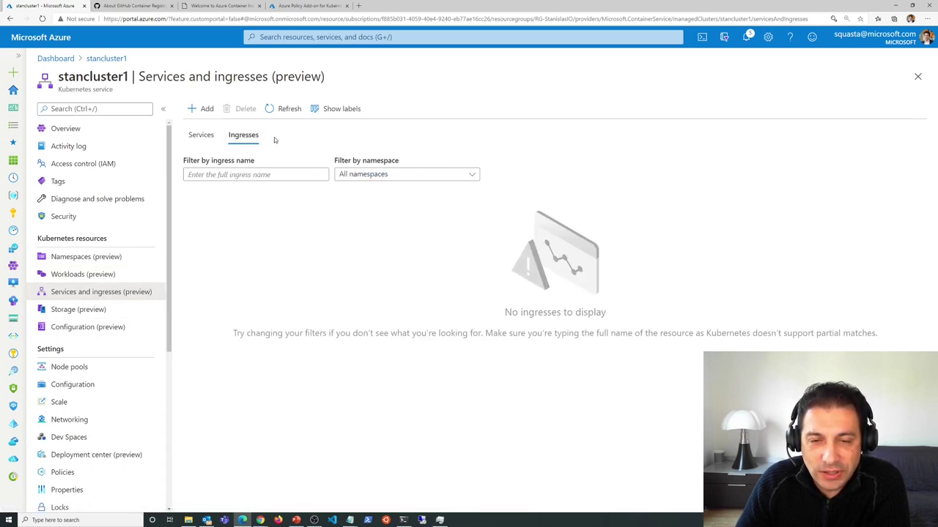
click(202, 137)
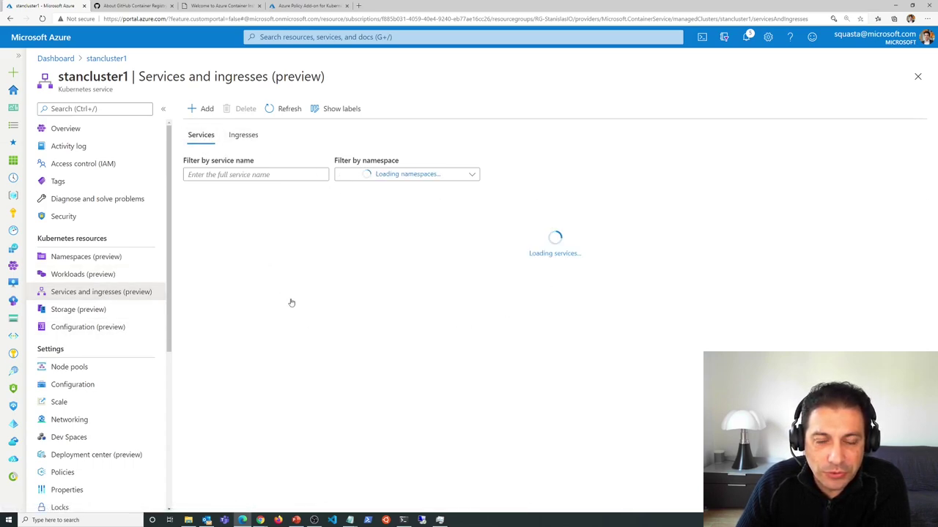
- Review storage classes and config maps, then show agentpool's three nodes under Node pools
click(78, 309)
click(385, 135)
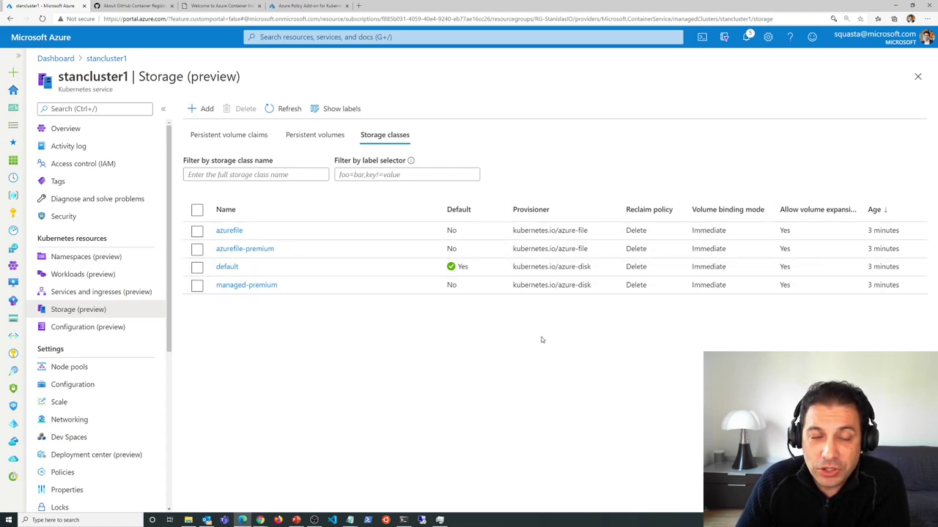
click(202, 108)
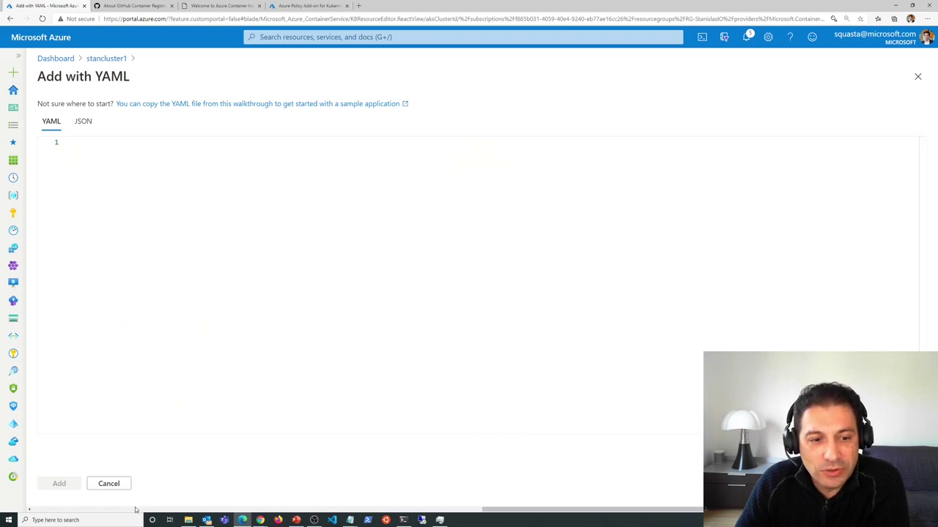
click(108, 483)
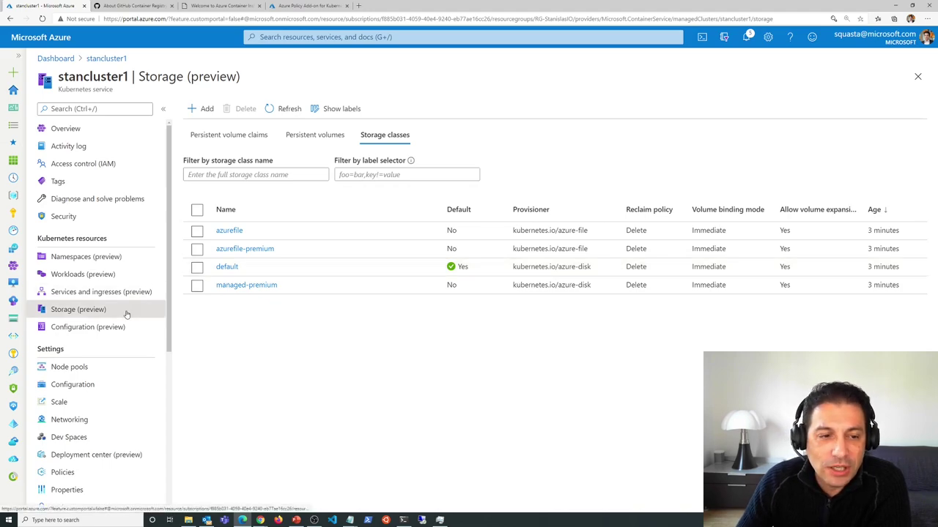
click(94, 330)
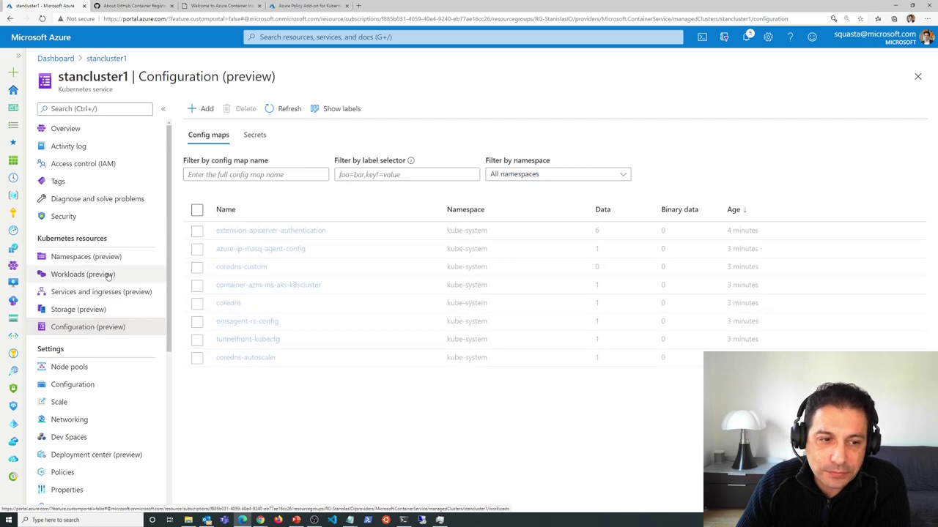
scroll(96, 308, down, 3)
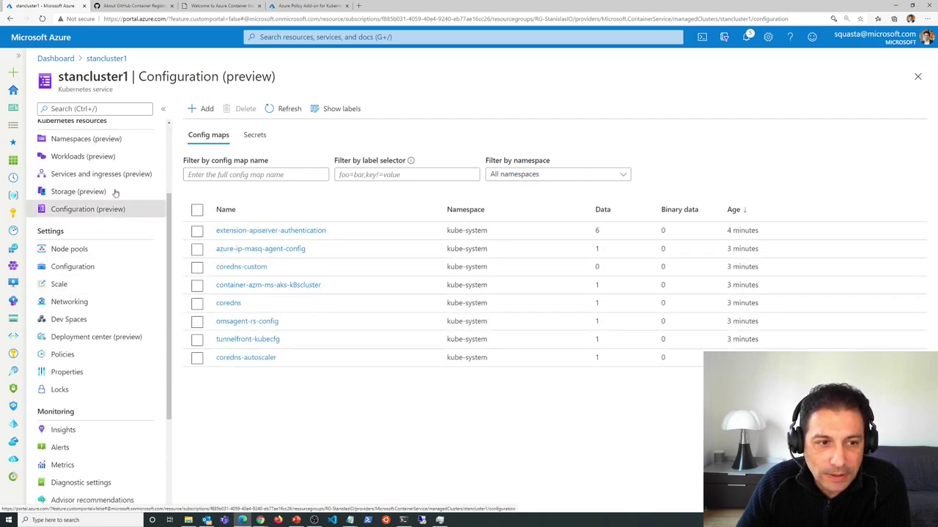
click(96, 250)
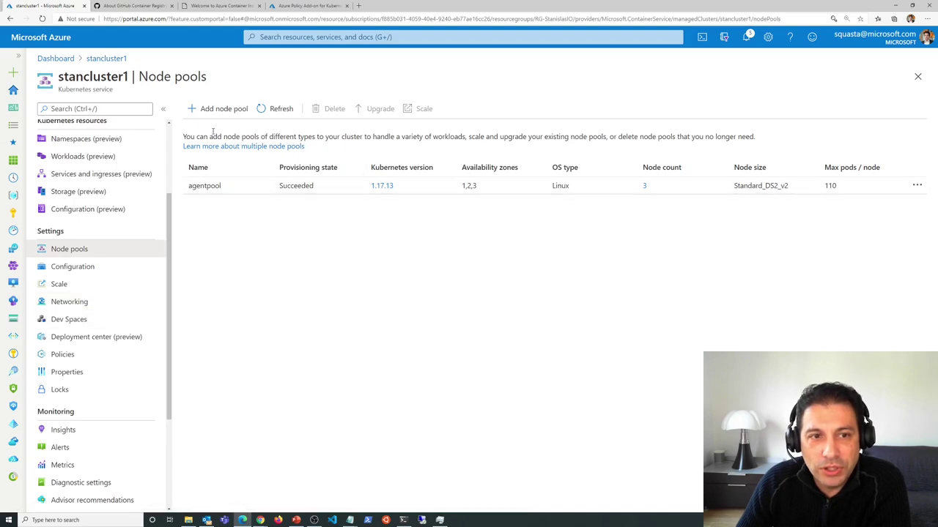
- Scale agentpool to autoscale with a node range of 3 to 5
click(216, 108)
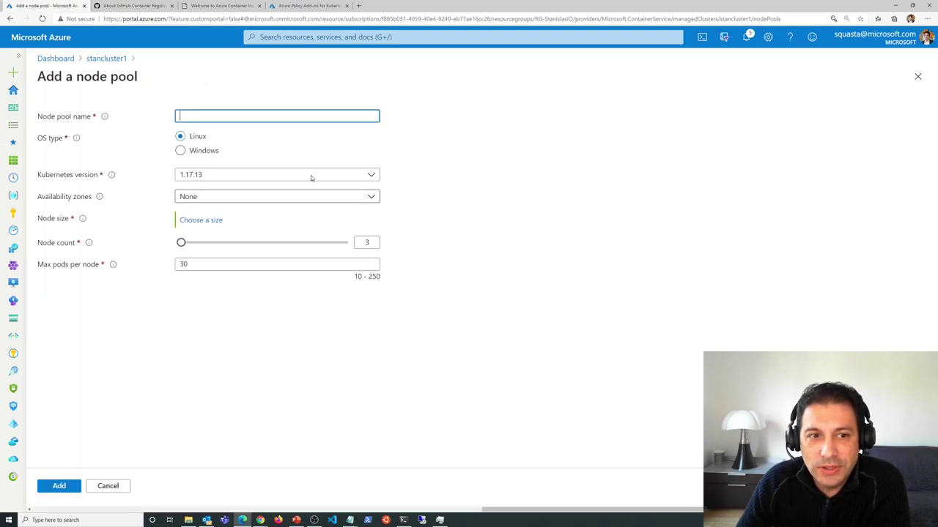
click(110, 487)
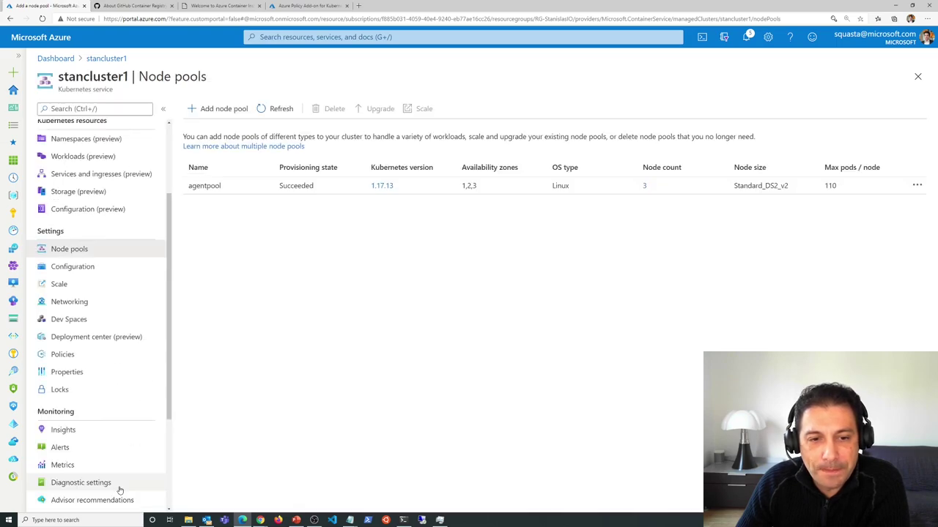
click(916, 186)
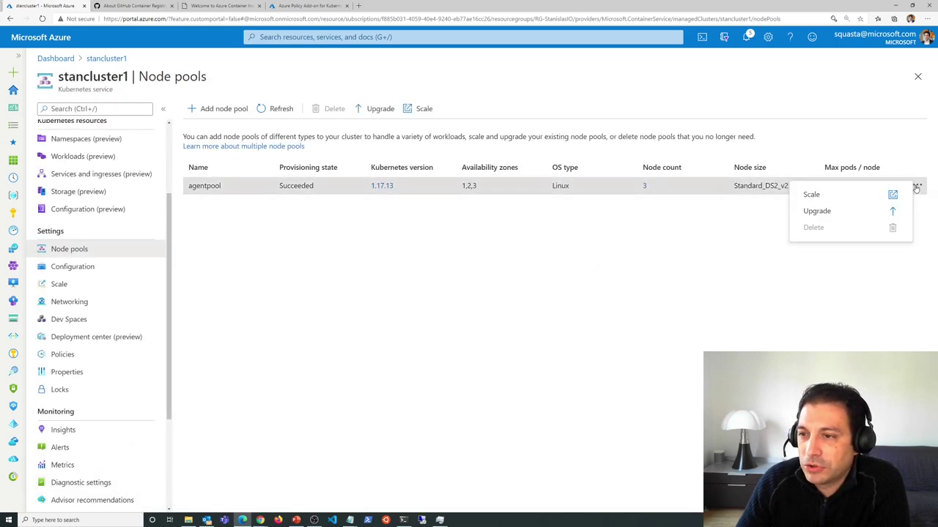
click(811, 194)
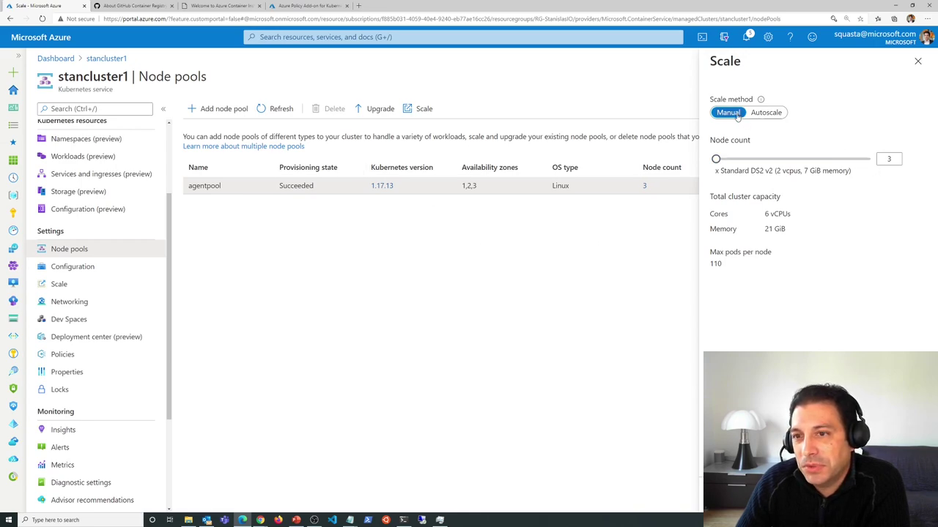
click(766, 112)
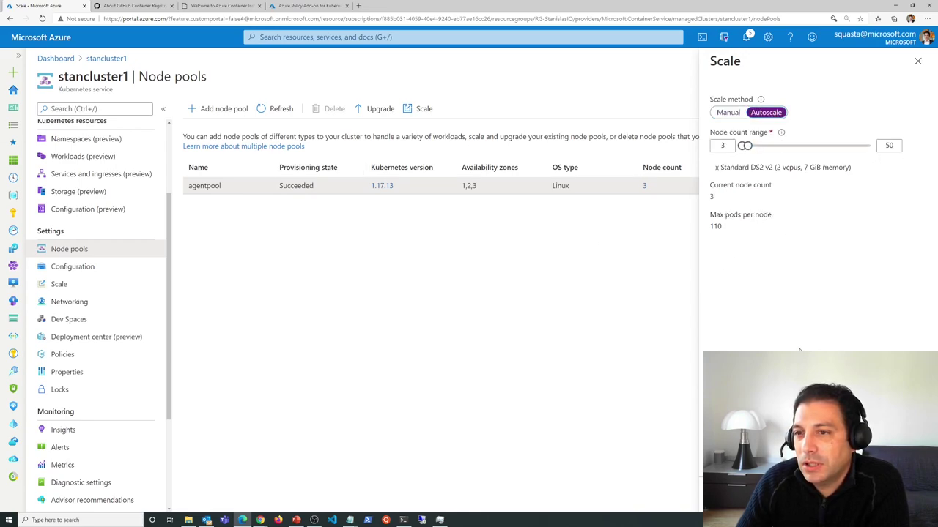
key(Tab)
key(Tab)
key(Tab)
key(Tab)
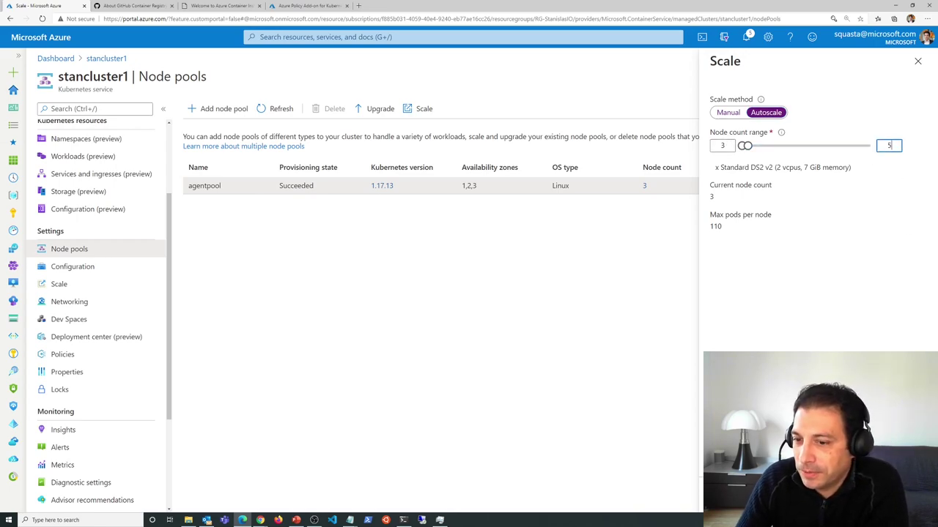
key(Return)
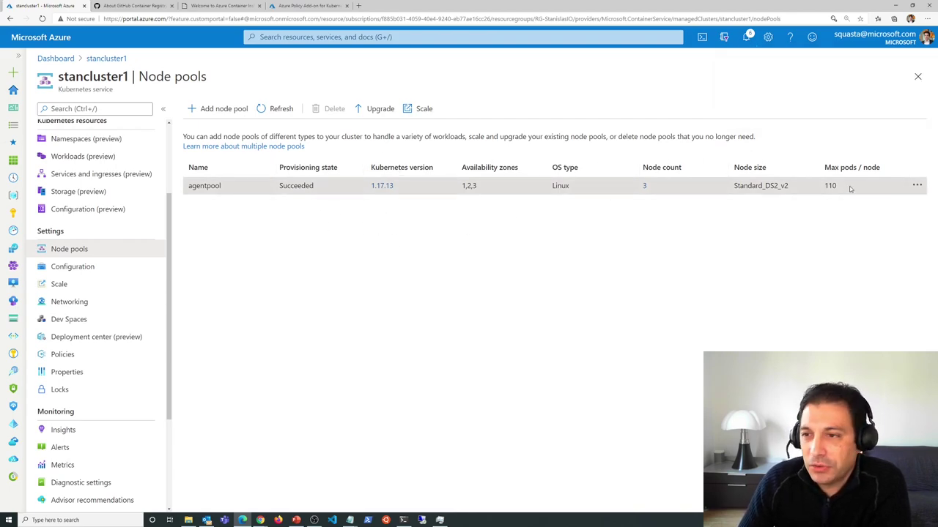
- Check Configuration (keeping Kubernetes 1.17.13) and Networking, then open stancluster1's Deployment center
click(87, 268)
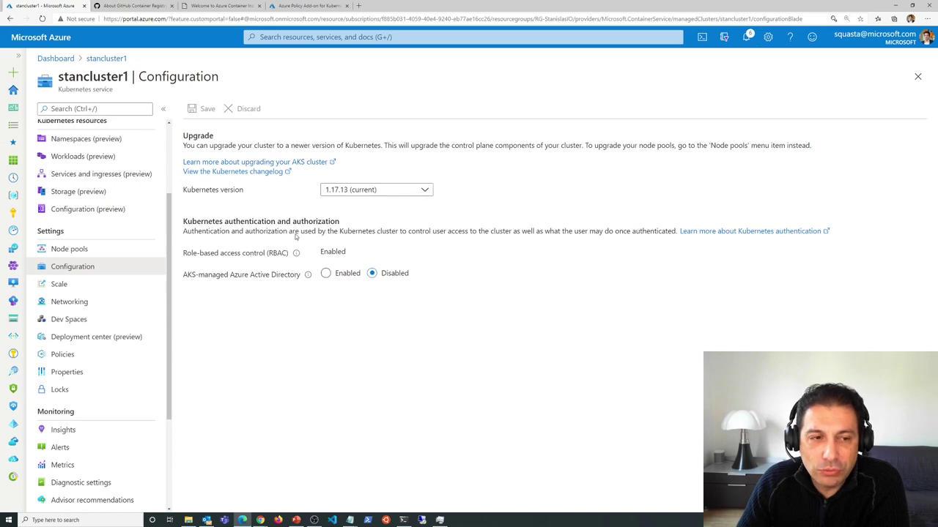
click(425, 192)
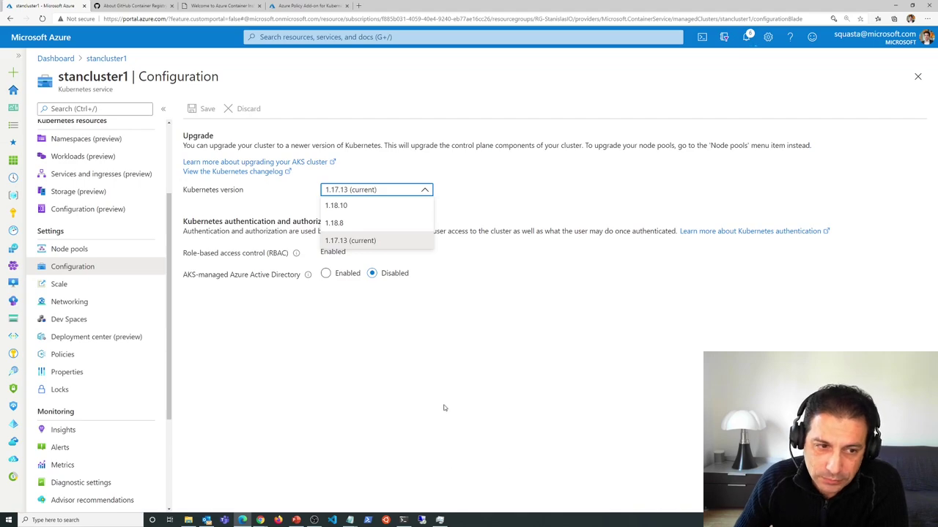
click(620, 383)
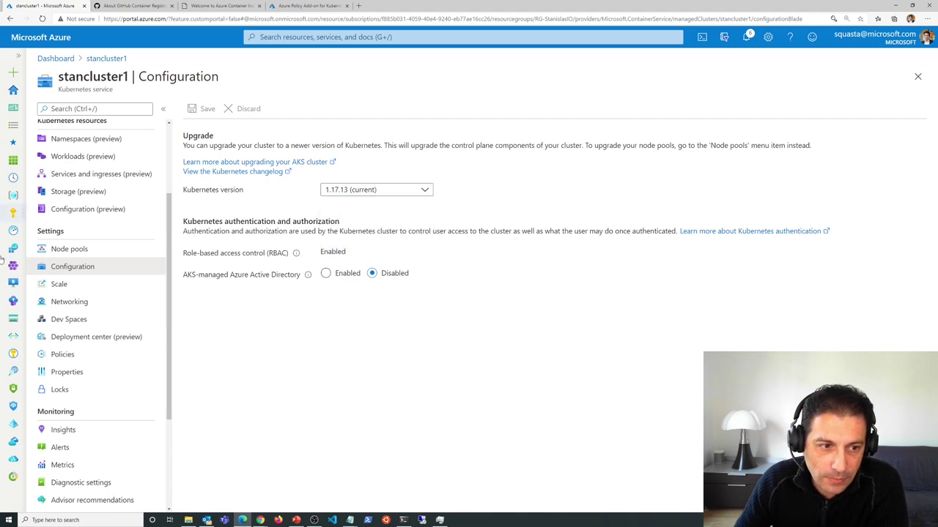
click(76, 303)
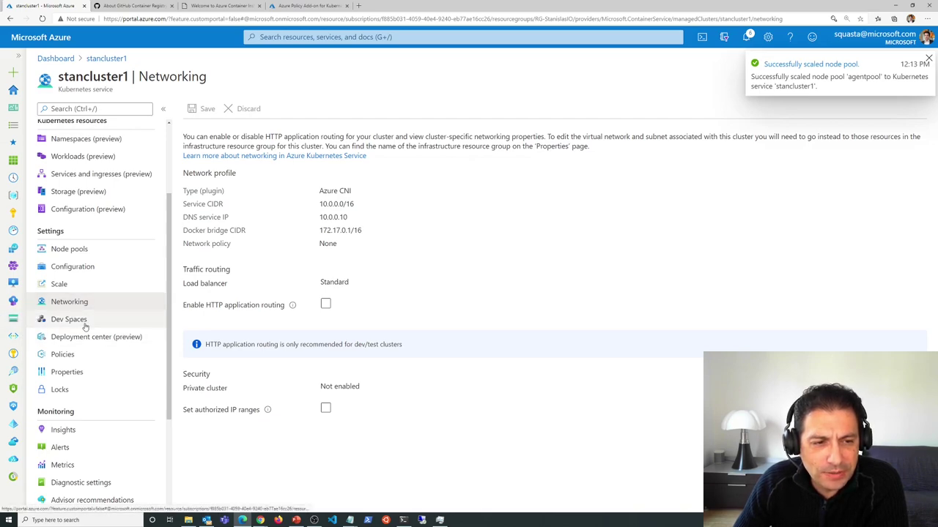
click(87, 338)
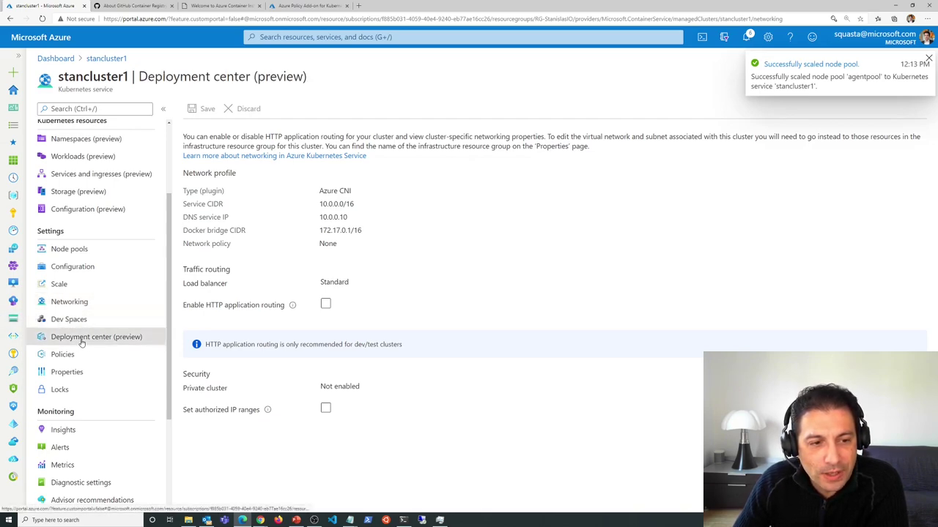
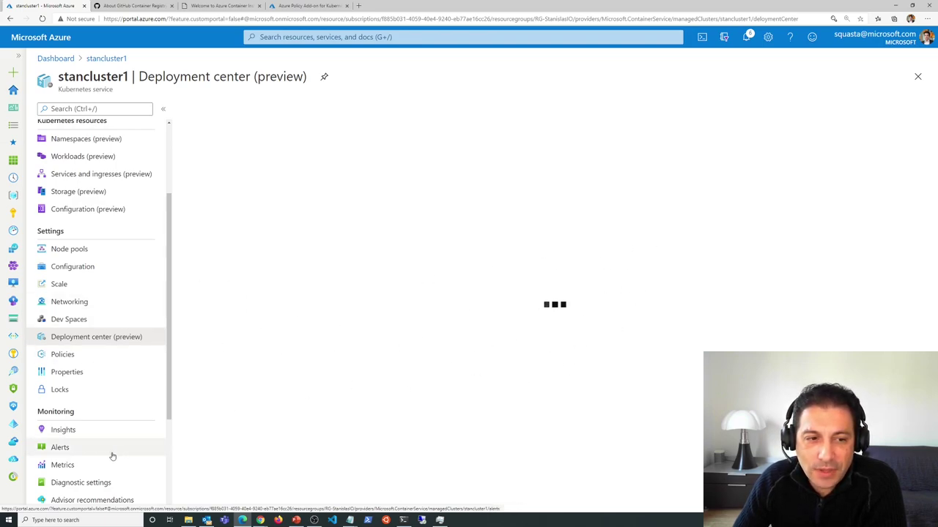
- Visit stancluster1's Policies and Insights pages, then go to the Kubernetes services list
mouse_move(15, 396)
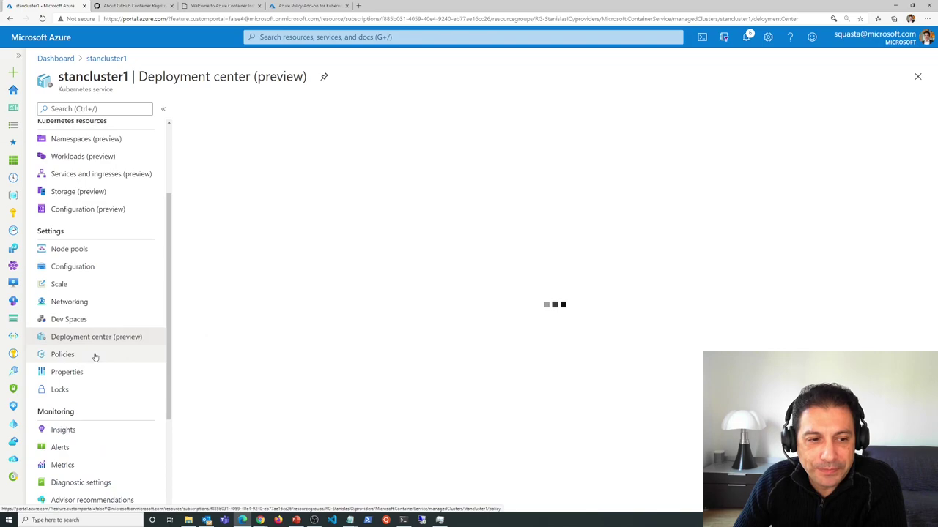
click(95, 357)
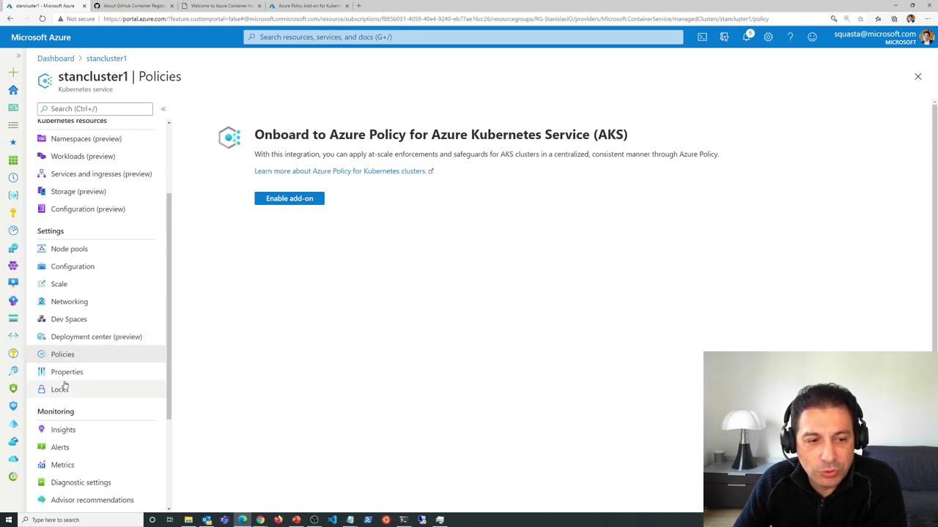
scroll(102, 351, down, 2)
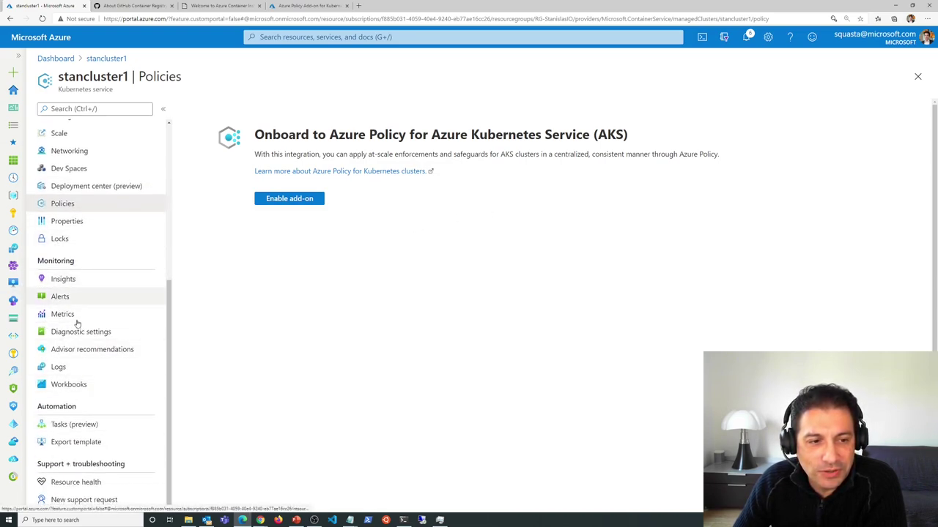
click(63, 280)
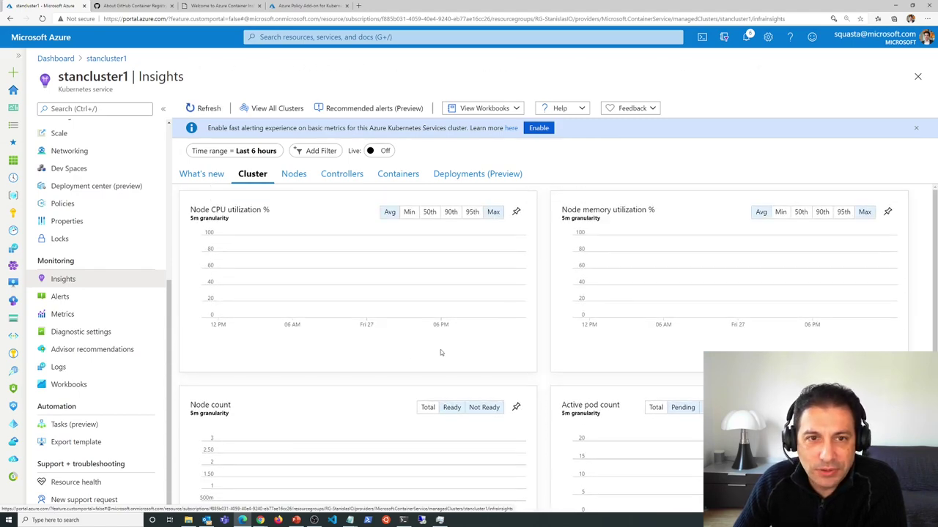
click(22, 269)
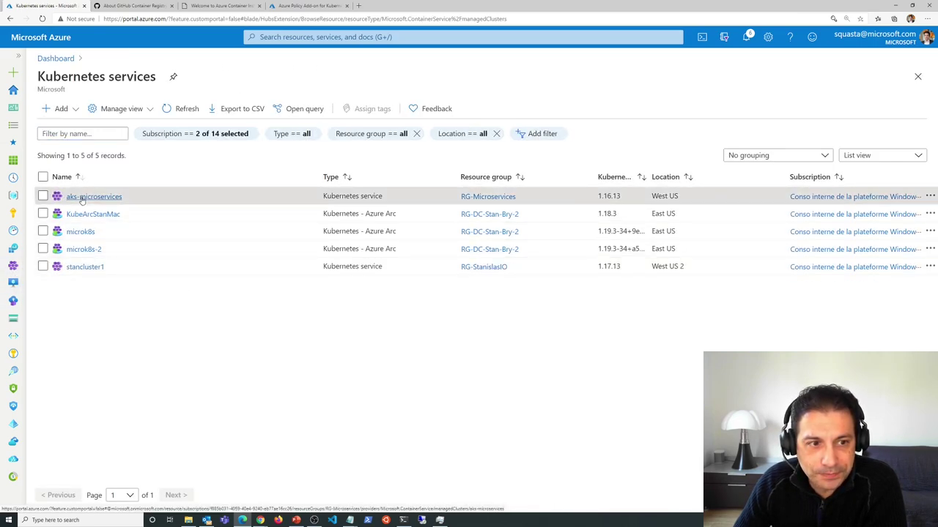
- Open aks-microservices Insights, collapse the services list and show its Nodes view
click(84, 195)
scroll(262, 383, down, 3)
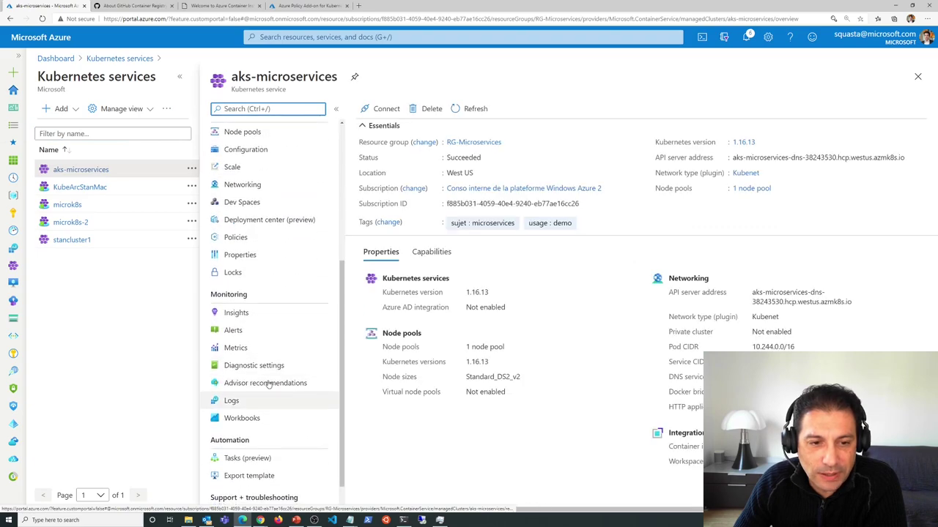
click(237, 314)
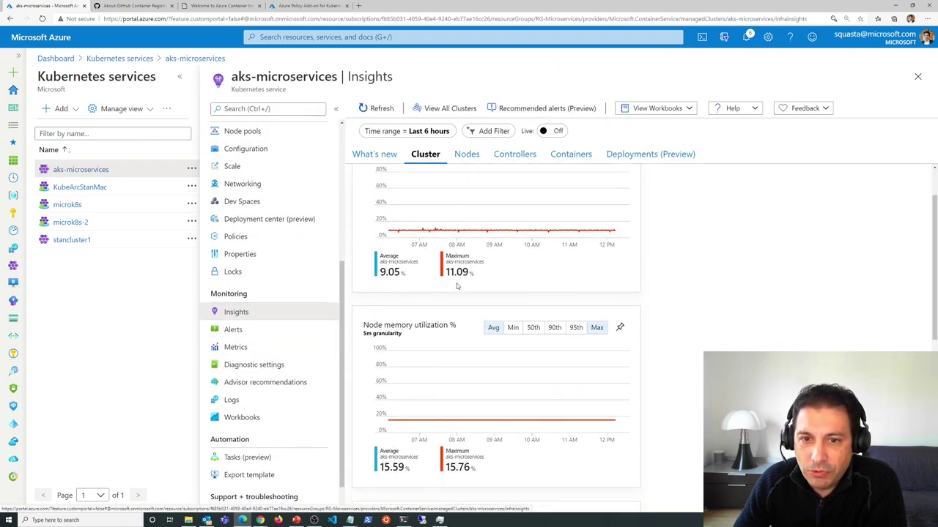
click(179, 76)
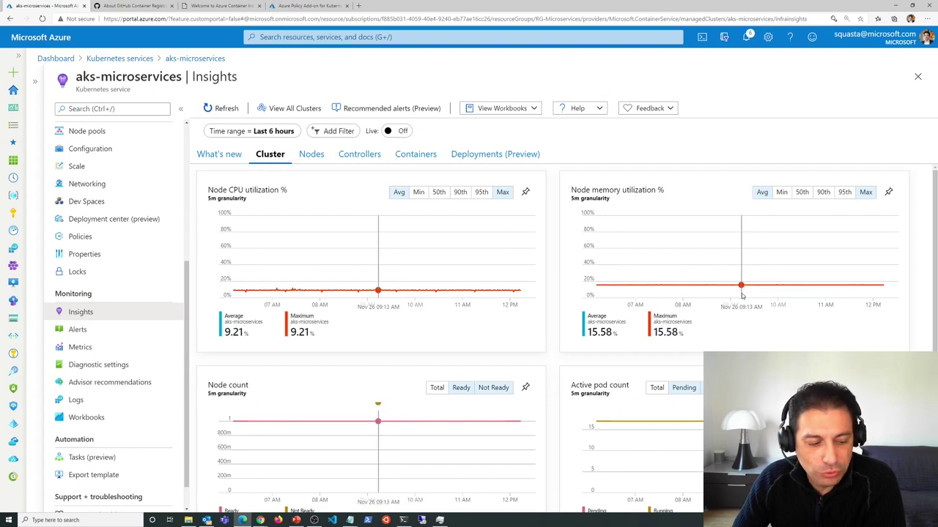
scroll(398, 381, down, 1)
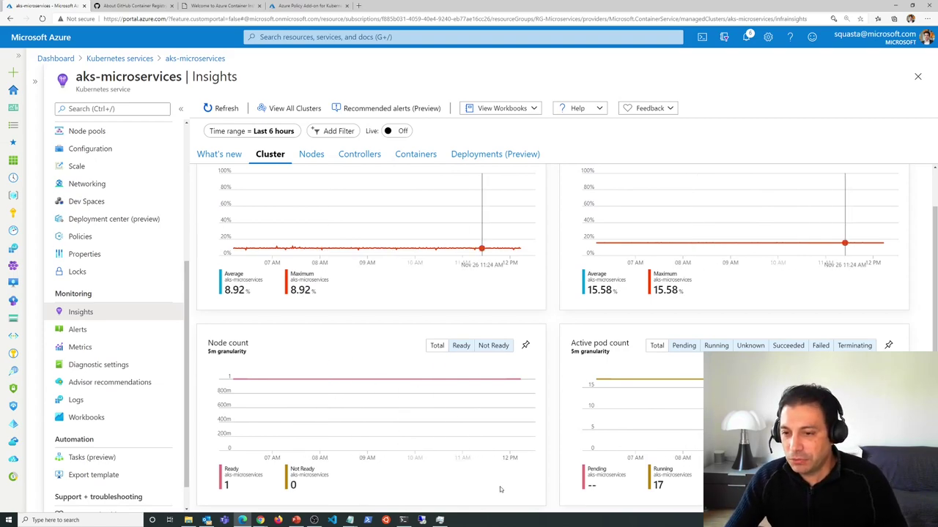
click(311, 154)
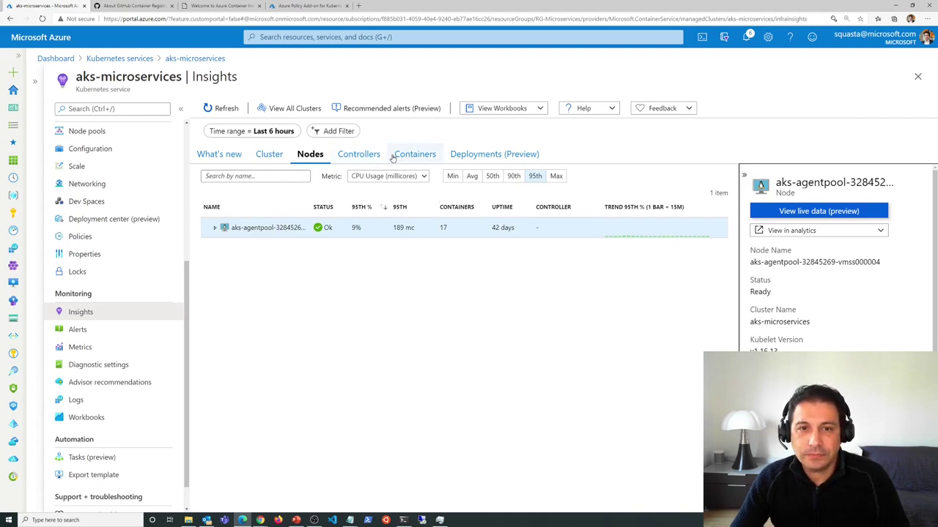
- In Controllers, expand omsagent to view pod omsagent-lbxdr, then show the cluster's Containers list
click(366, 155)
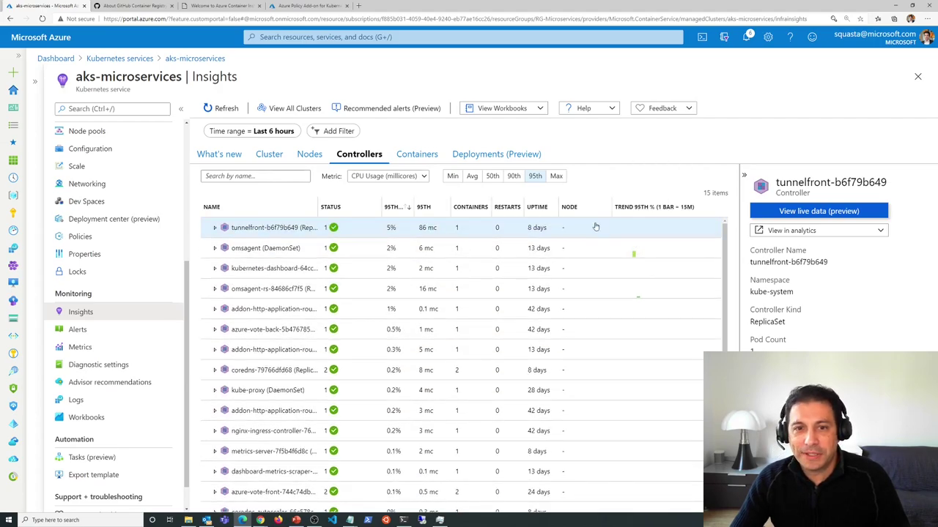
click(216, 248)
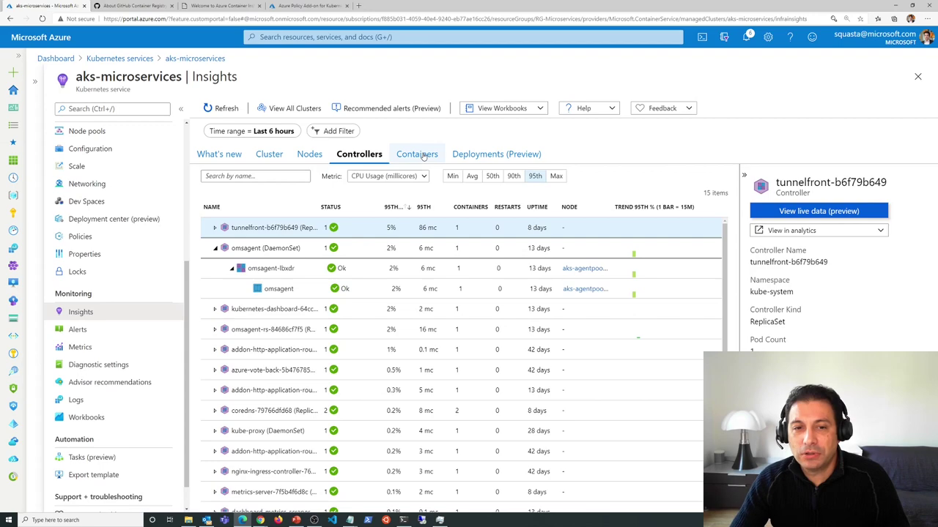
click(282, 271)
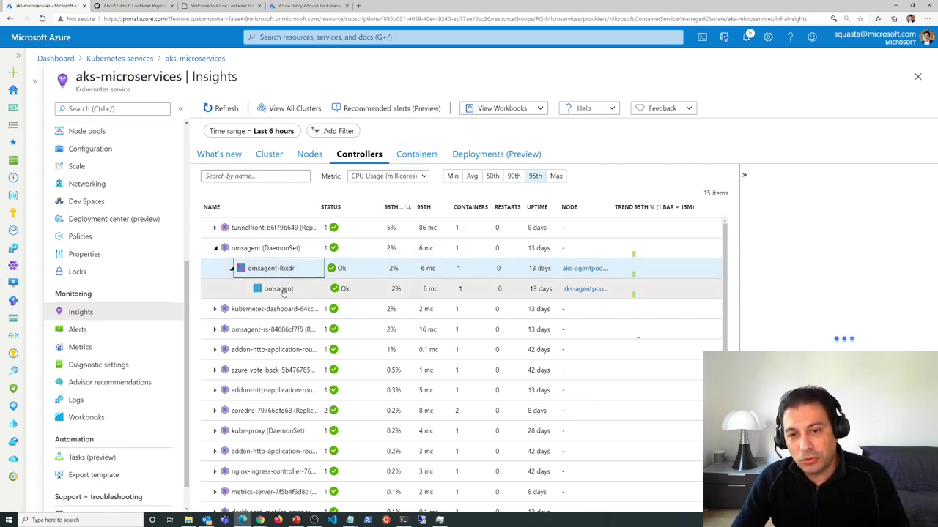
right_click(419, 157)
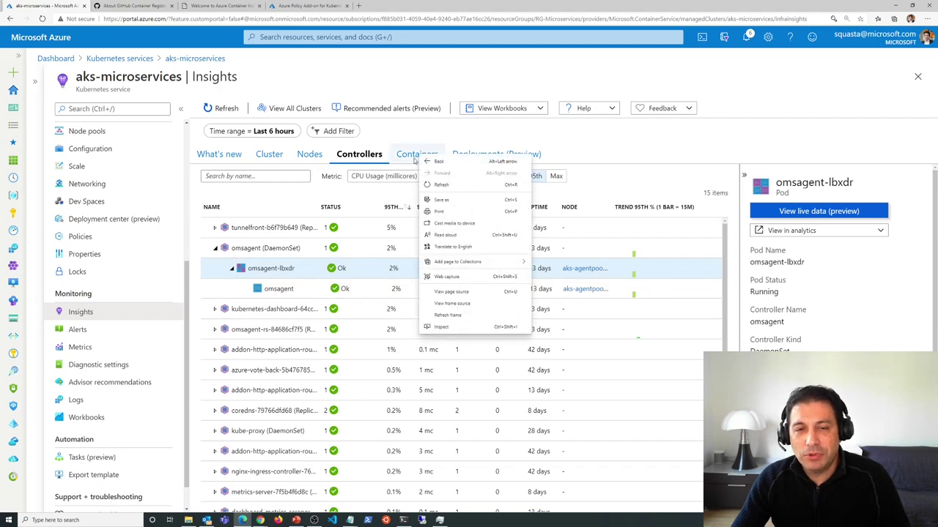
click(419, 156)
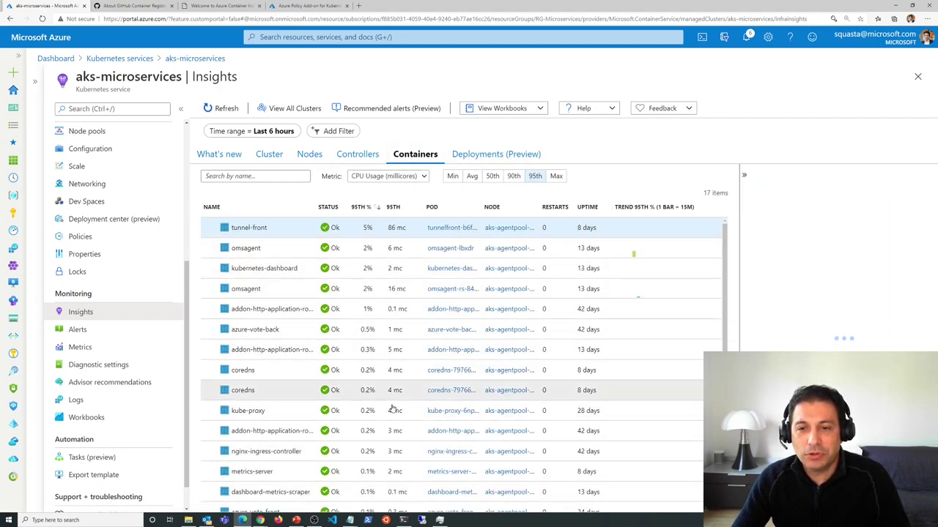
- Select the kubernetes-dashboard container and view its container logs in analytics
click(288, 271)
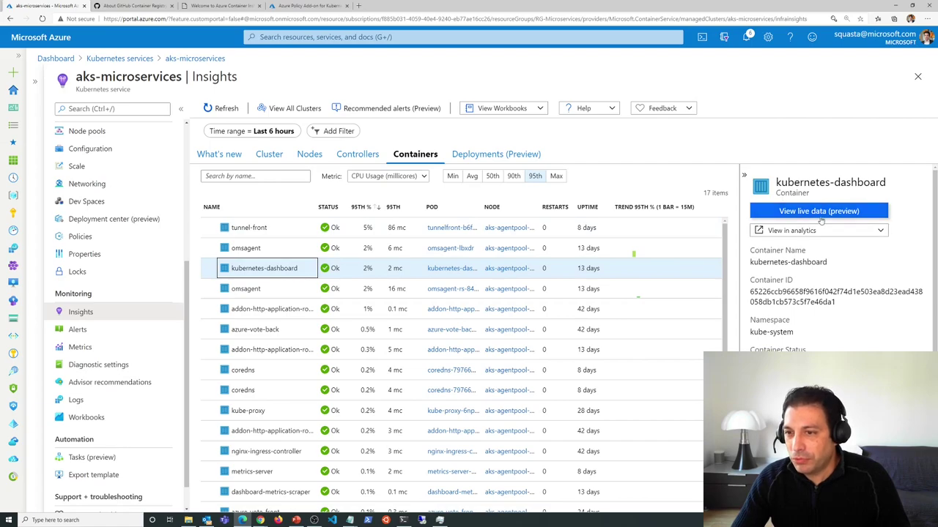
scroll(820, 220, down, 5)
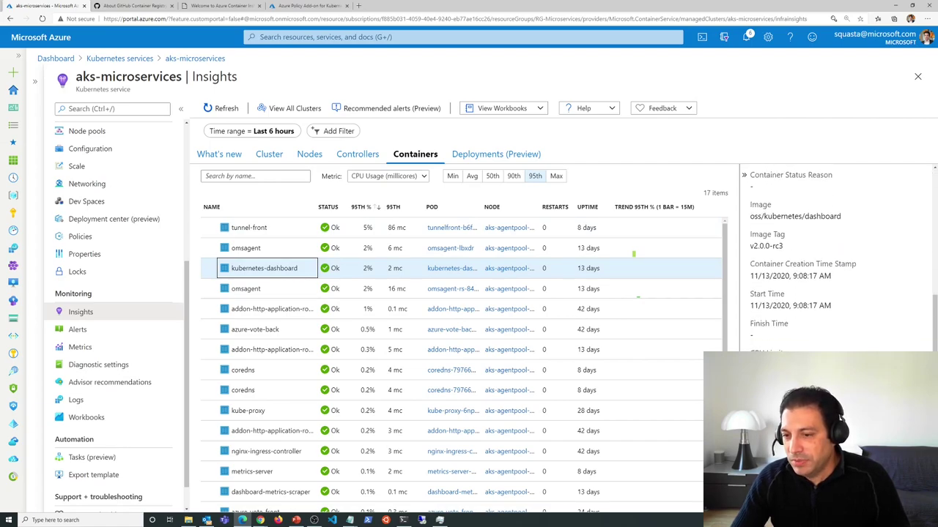
scroll(855, 334, down, 10)
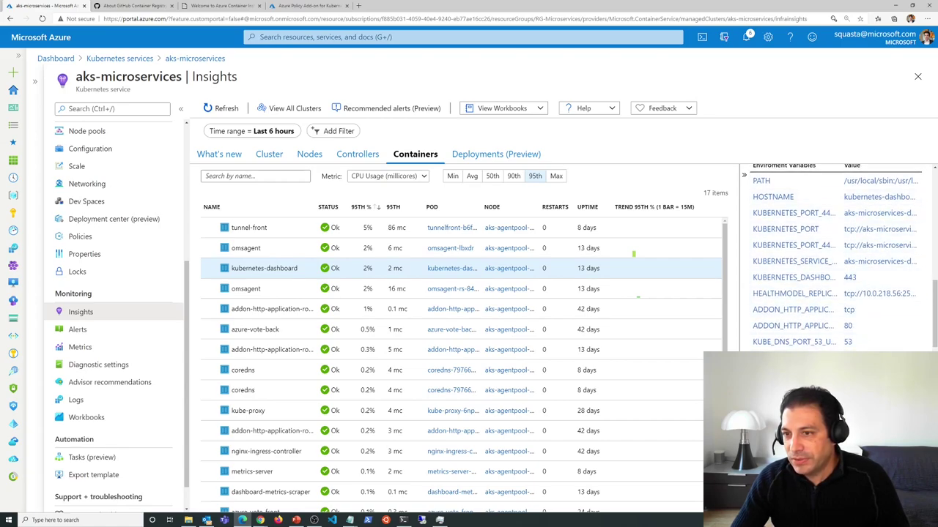
scroll(834, 246, up, 15)
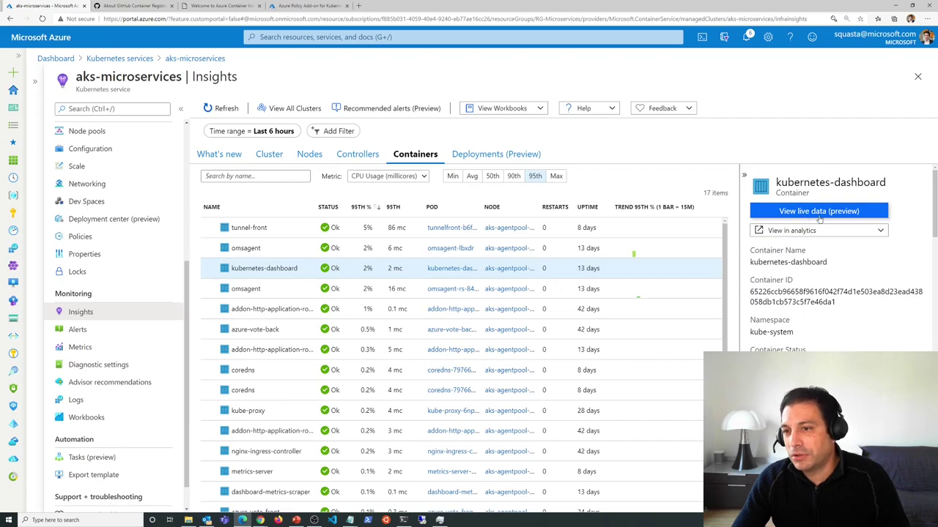
click(812, 233)
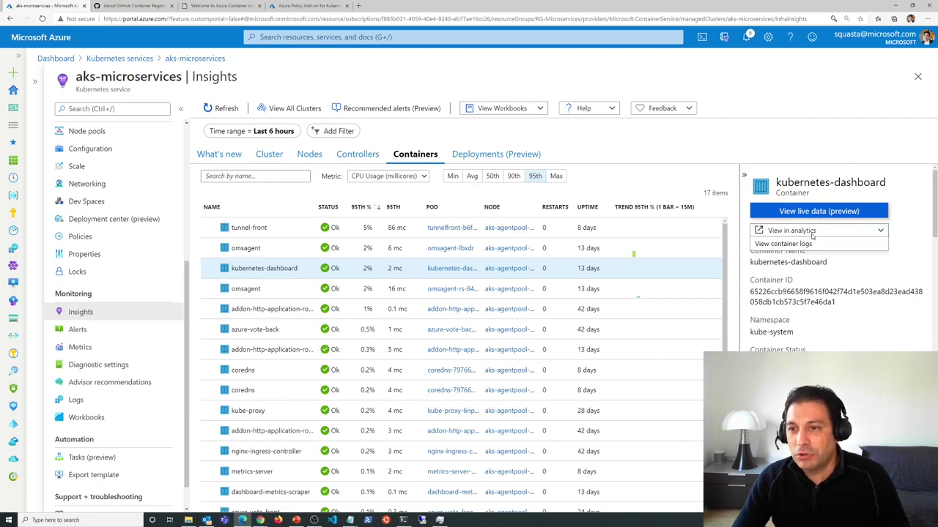
click(783, 244)
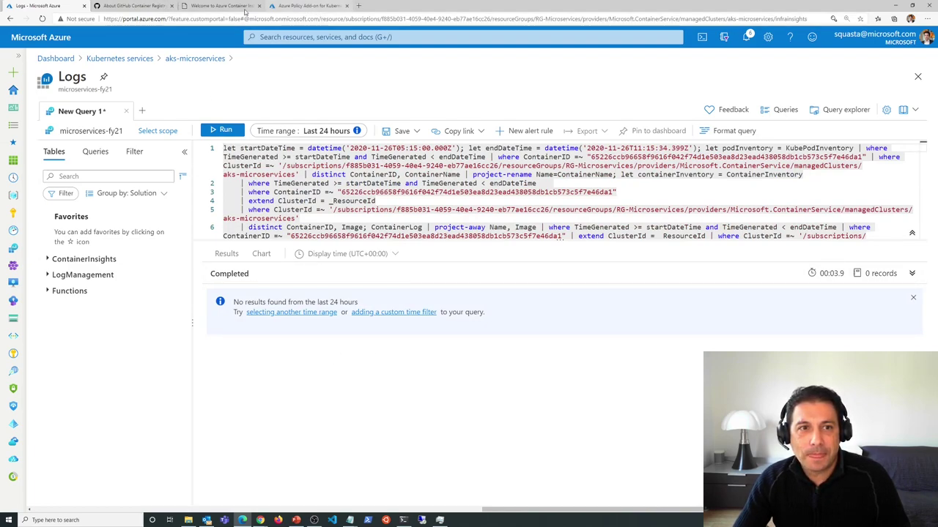
- Open stancluster1, check its Advisor recommendations, dismiss the notification, and open its Logs
click(17, 266)
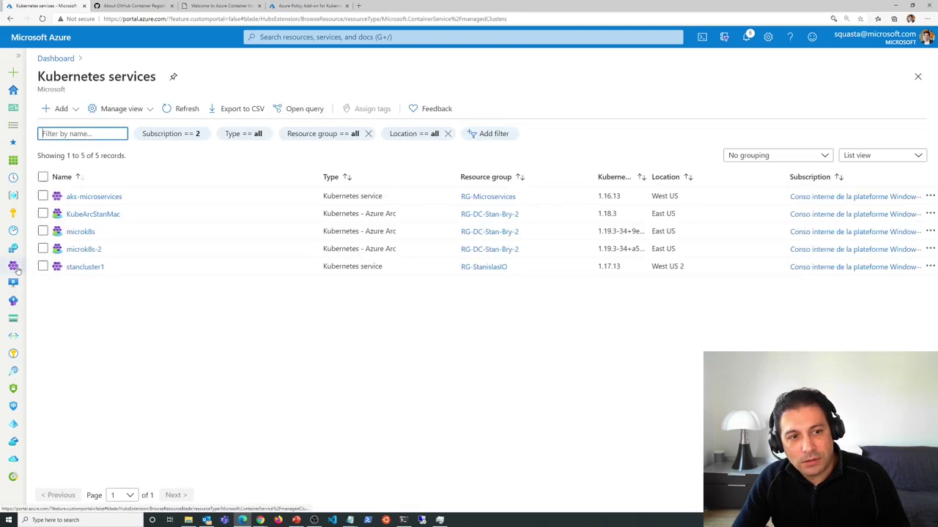
click(81, 267)
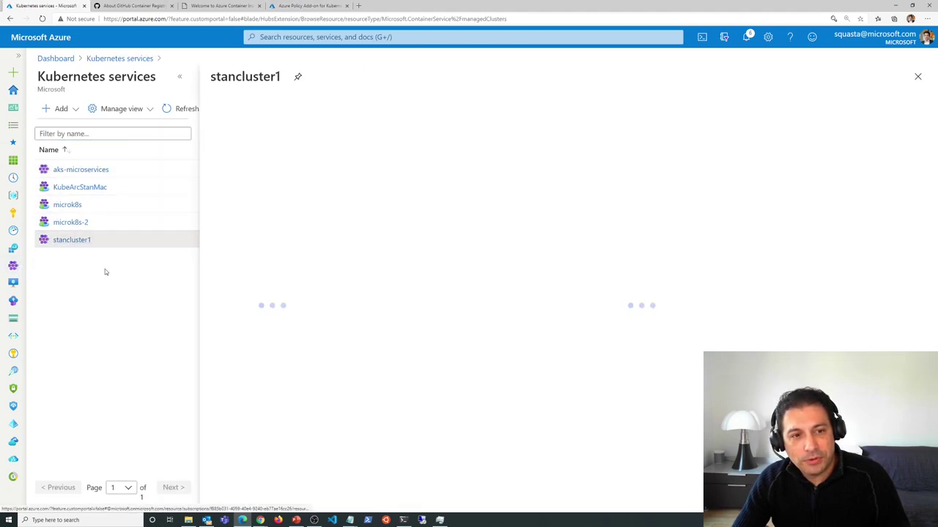
scroll(319, 309, down, 4)
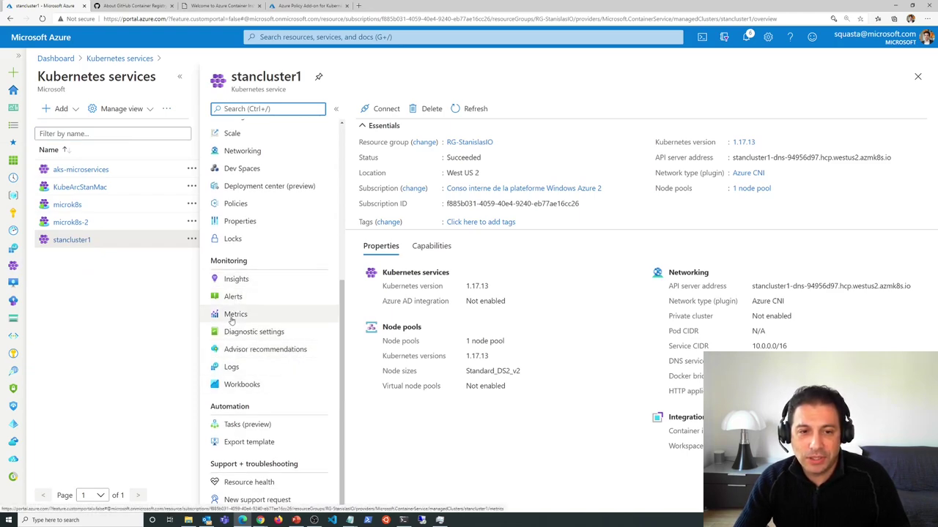
click(279, 352)
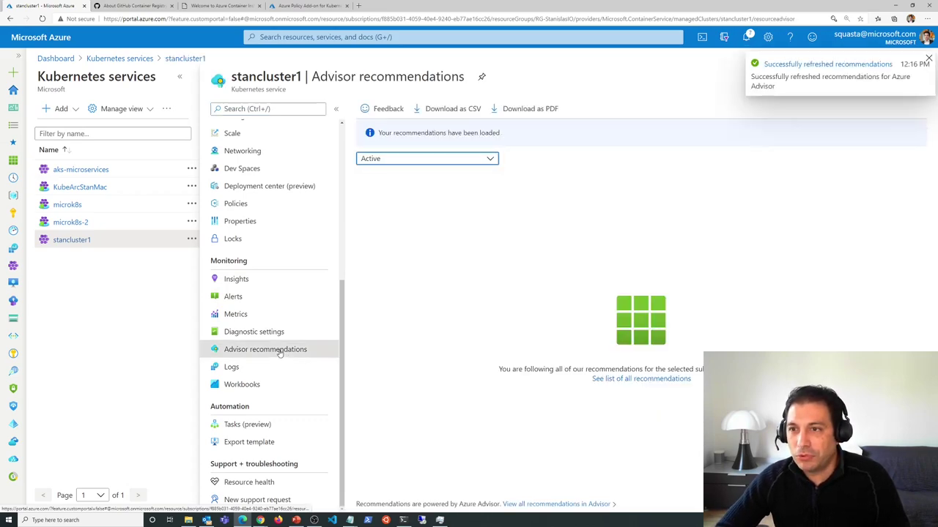
click(929, 58)
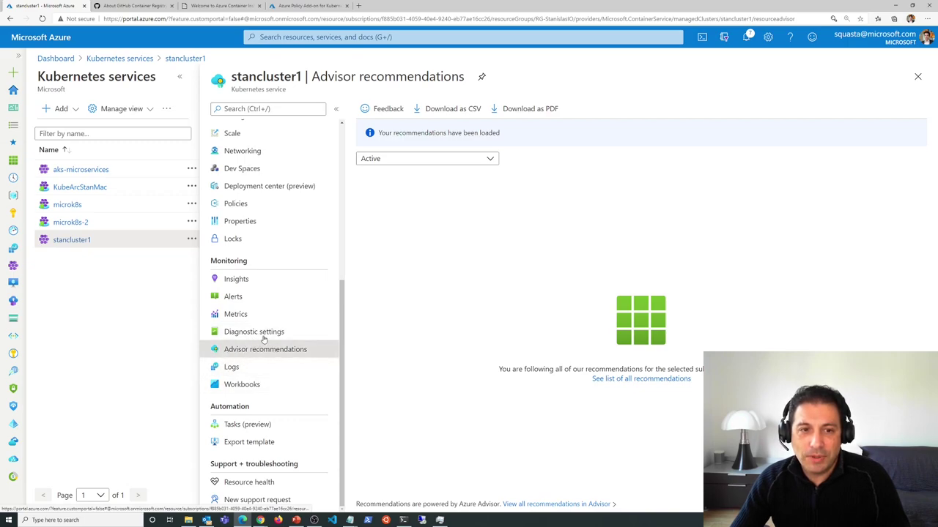
scroll(266, 323, up, 1)
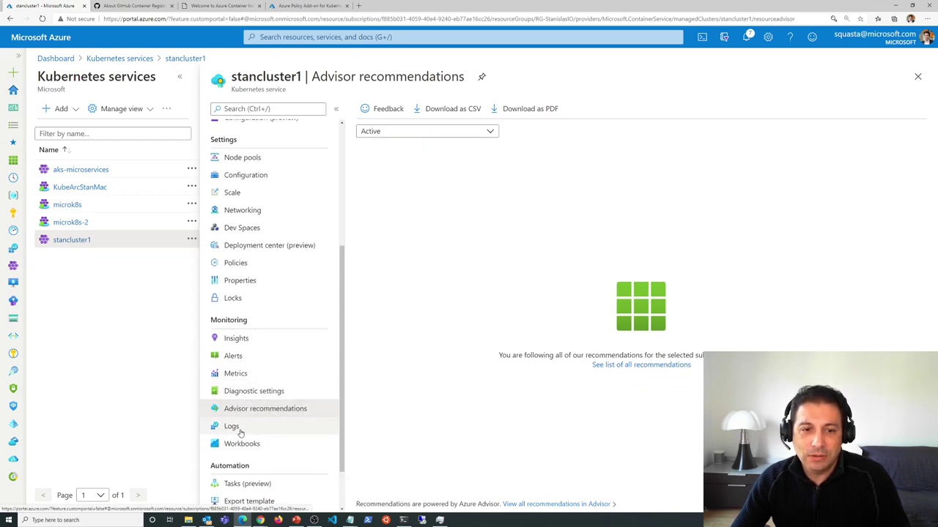
click(239, 431)
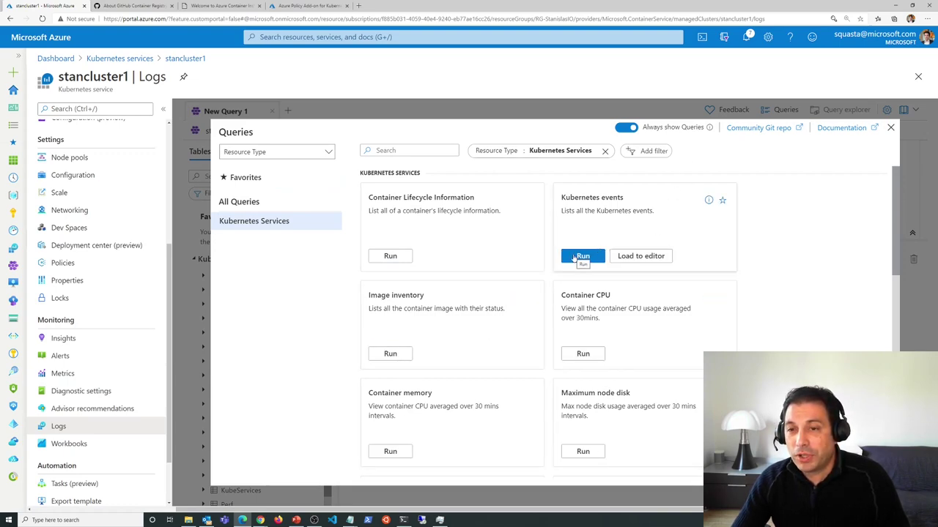
- Run the Image inventory query, select its four-line text, then go back to Kubernetes services
click(390, 354)
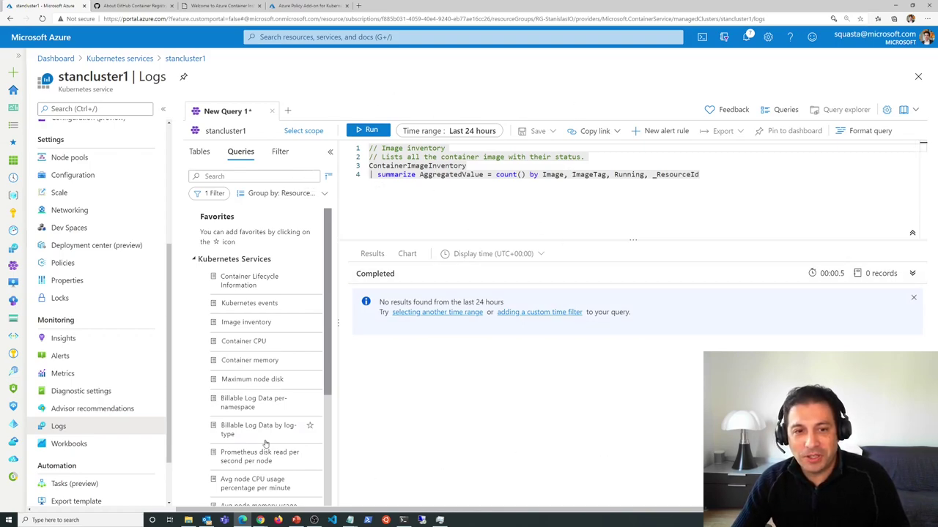
scroll(248, 304, down, 3)
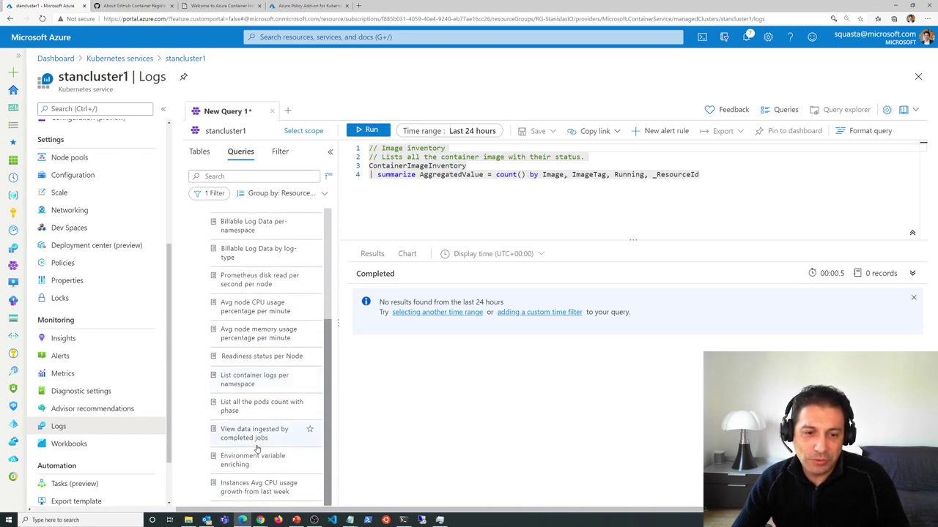
scroll(241, 285, up, 3)
click(741, 178)
key(ctrl+a)
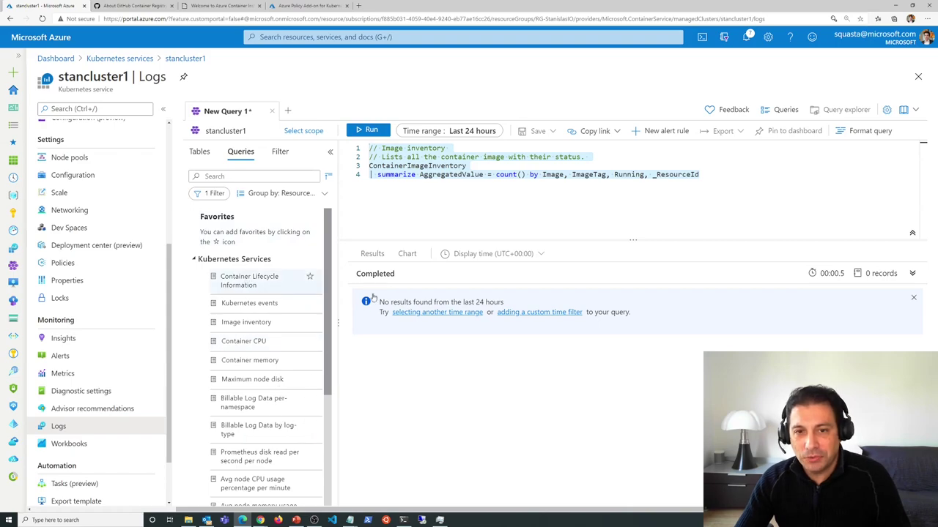
click(128, 58)
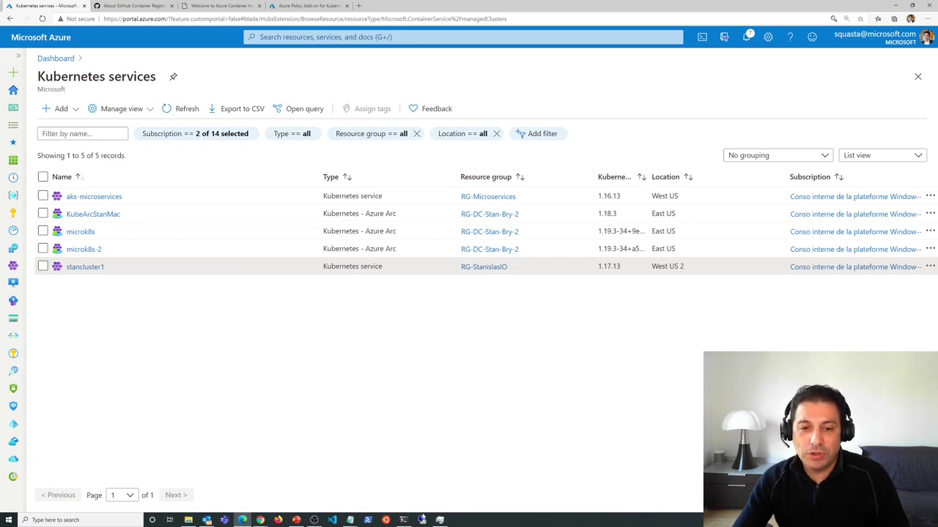
- Type 'az aks create -g RG-StanislasIO -n' in the terminal, verifying the resource group in the portal
click(403, 520)
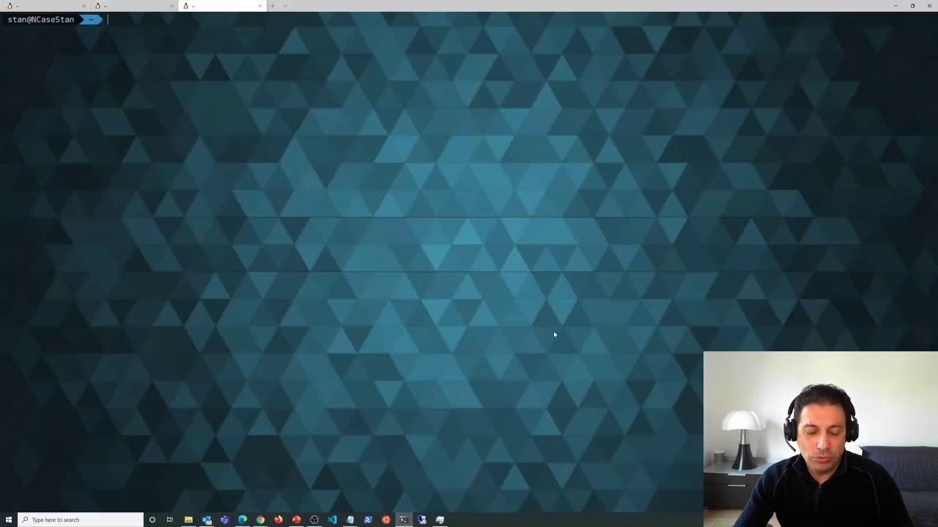
text(a)
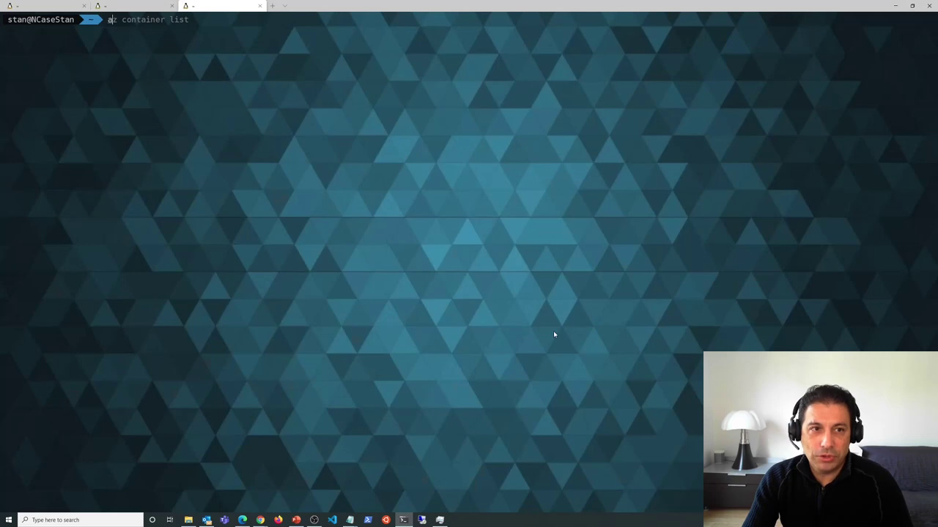
text(z aks )
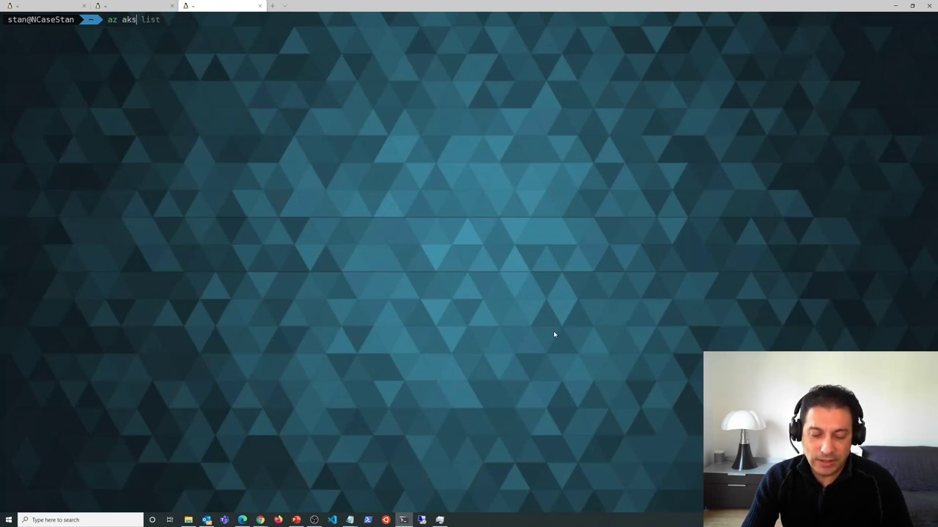
text(create -g RG)
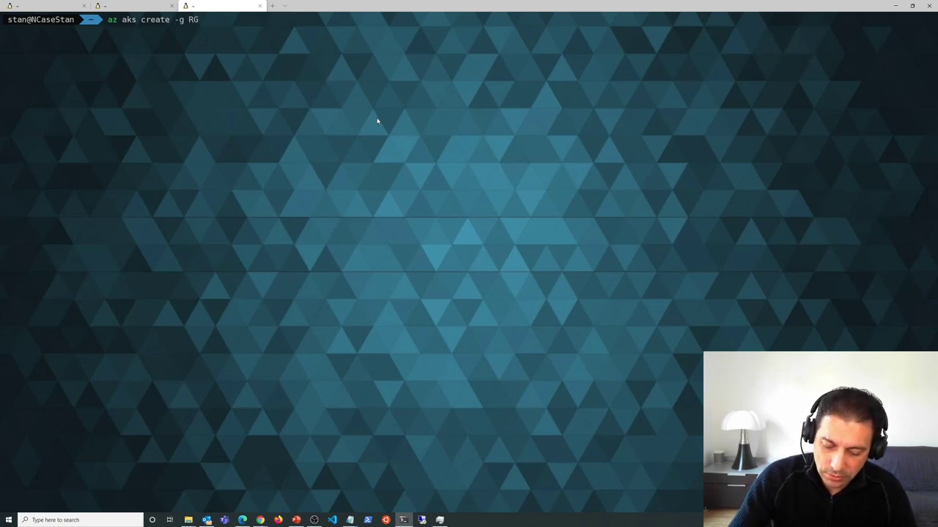
text(slasIO)
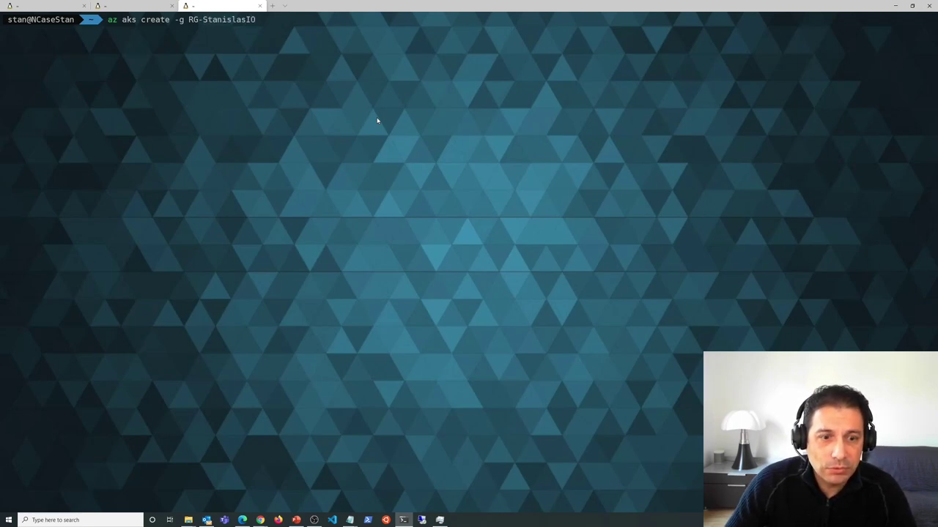
click(242, 521)
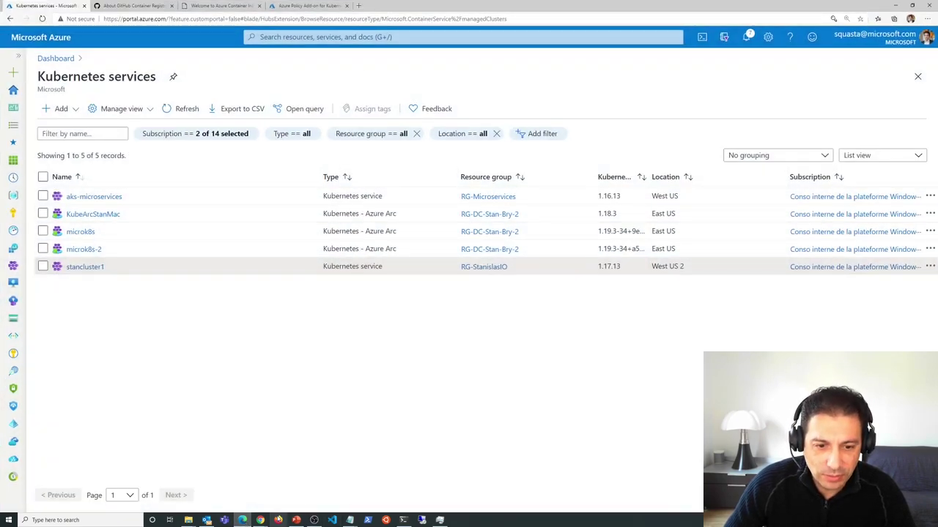
click(403, 520)
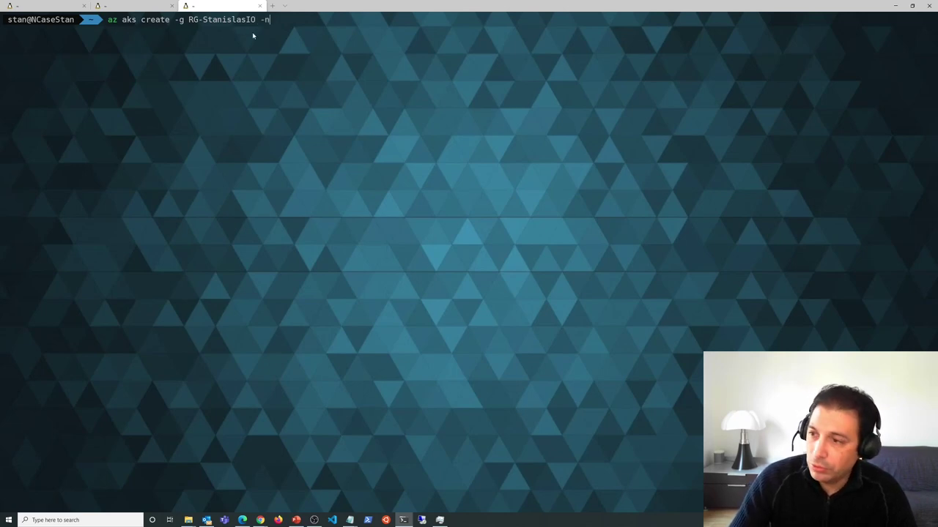
- Name the cluster AKS-Stan1 and rerun the create command with --generate-ssh-keys appended
text(AKS-stan)
key(BackSpace)
key(BackSpace)
key(BackSpace)
key(BackSpace)
text(Stanl)
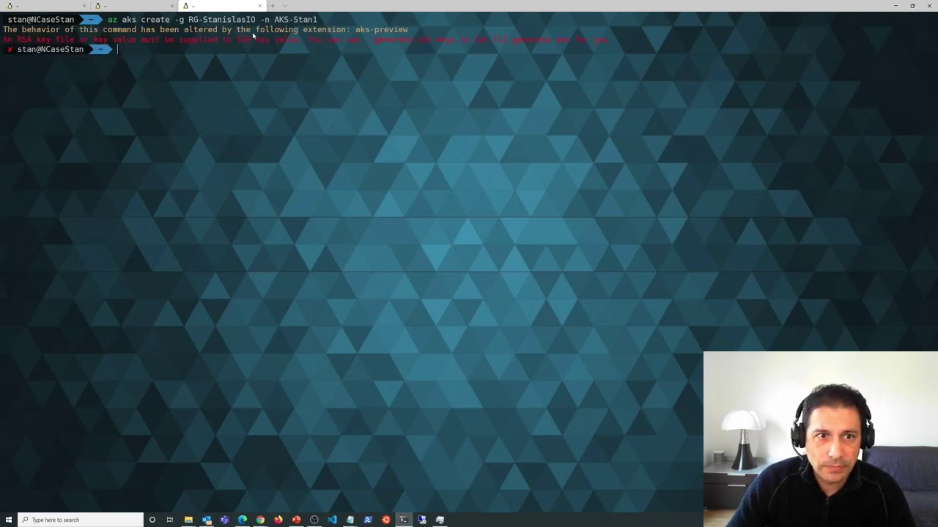
key(Up)
drag(365, 42, 454, 42)
key(super+c)
right_click(440, 41)
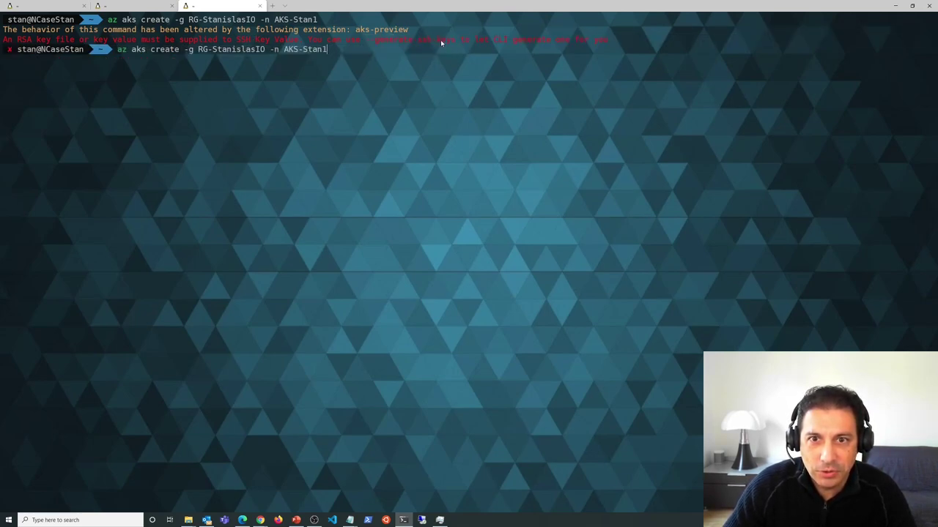
right_click(421, 67)
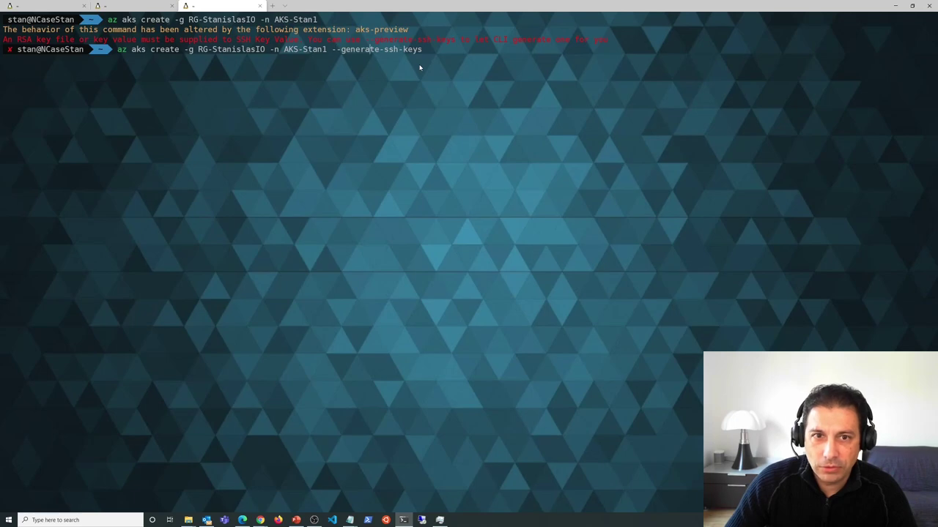
key(Return)
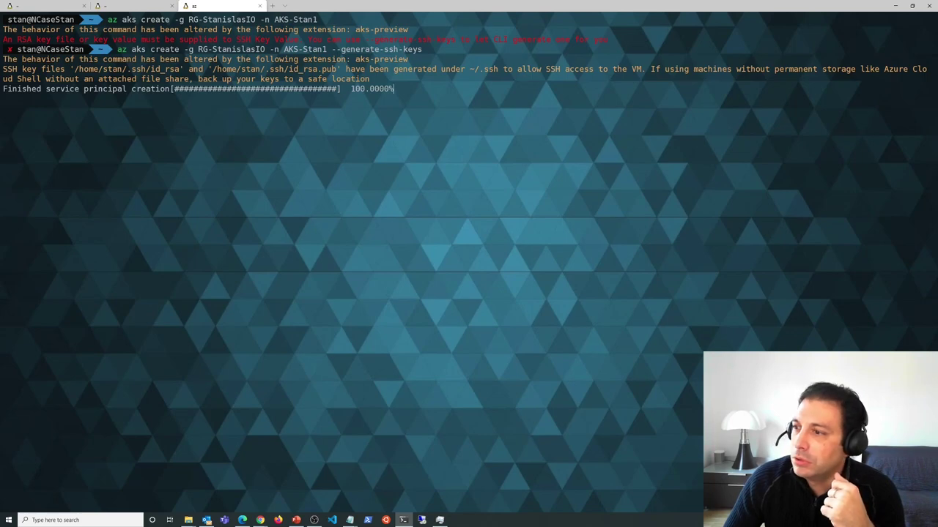
- Copy the --generate-ssh-keys flag from the error again between window switches
key(alt+Tab)
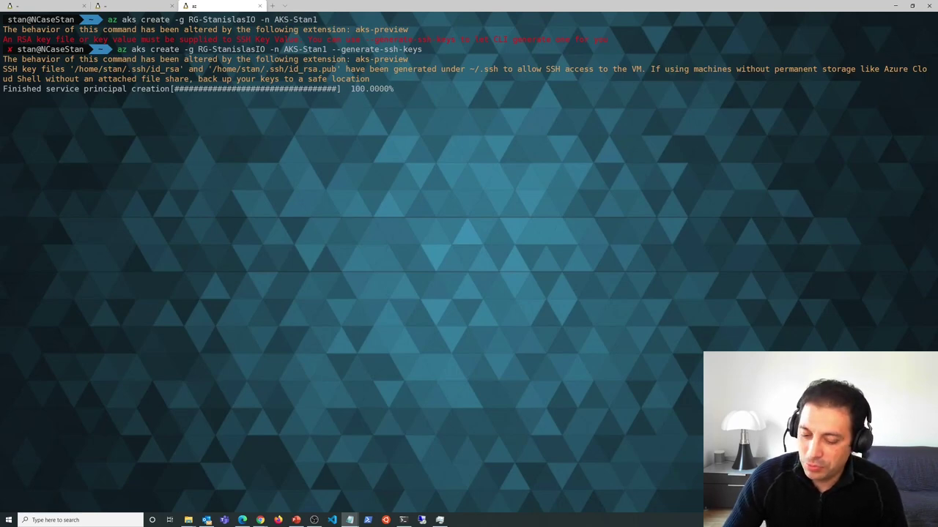
drag(366, 39, 455, 42)
right_click(449, 43)
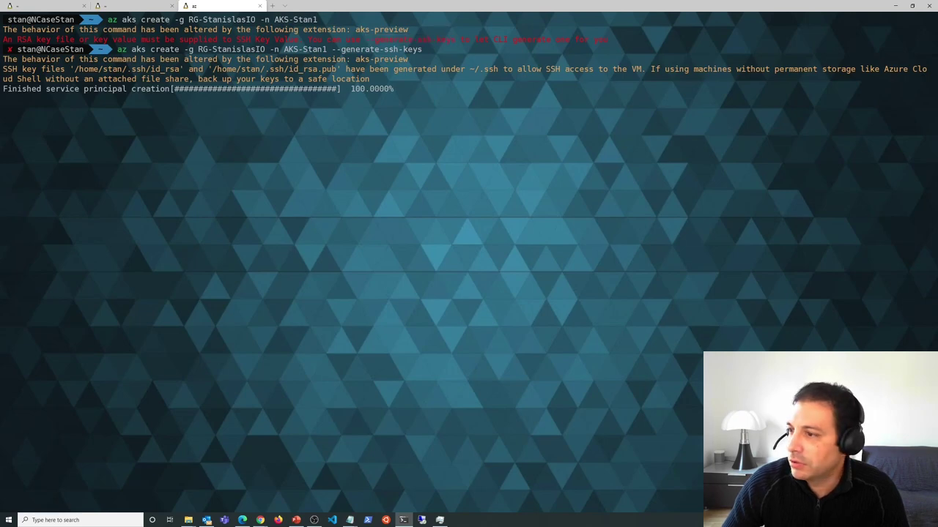
key(alt+Tab)
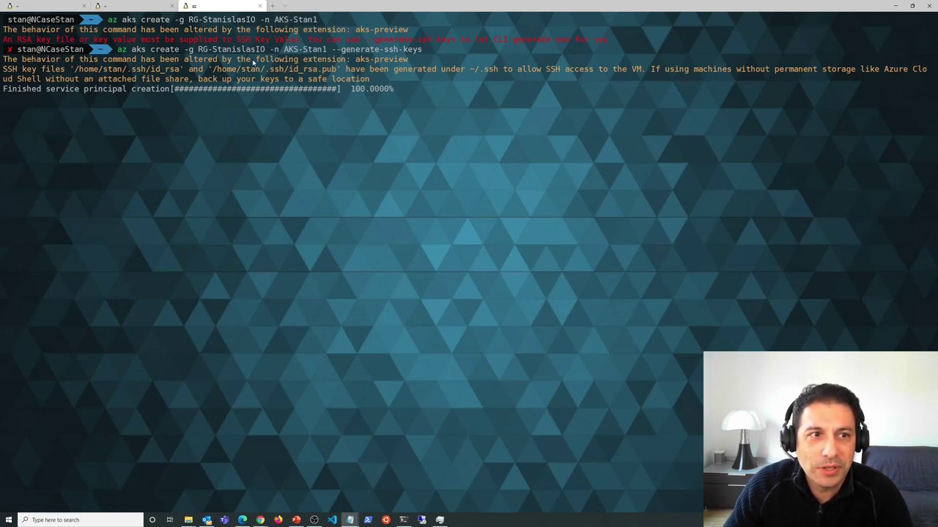
- In a new tab, run the AKS-stan2 create command (Kubernetes 1.17.13, kubenet, monitoring), then view the docs
click(273, 6)
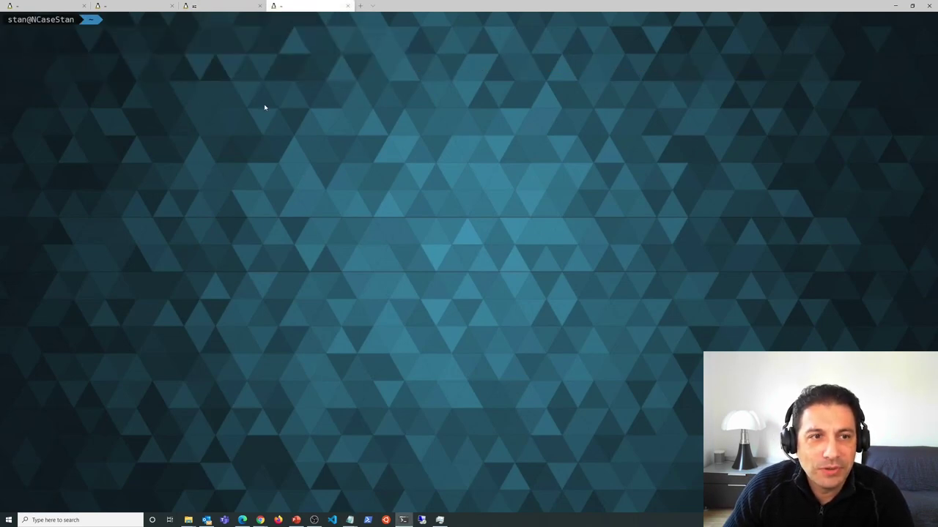
text(az aks create -g RG-StanislasIO -n AKS-stan2 --kubernetes-version 1.17.13 --enable-cluster-autoscaler --min-count 1 --max-count 3 --network-plugin kubenet --enable-managed-identity --location westeurope --enable-addons monitoring --workspace-resource-id /subscriptions/f885b031-4059)
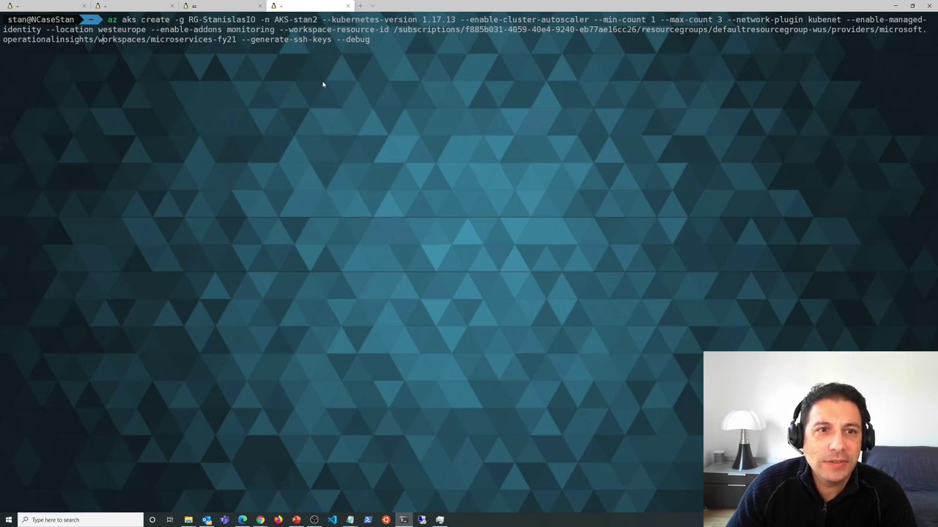
drag(176, 23, 246, 23)
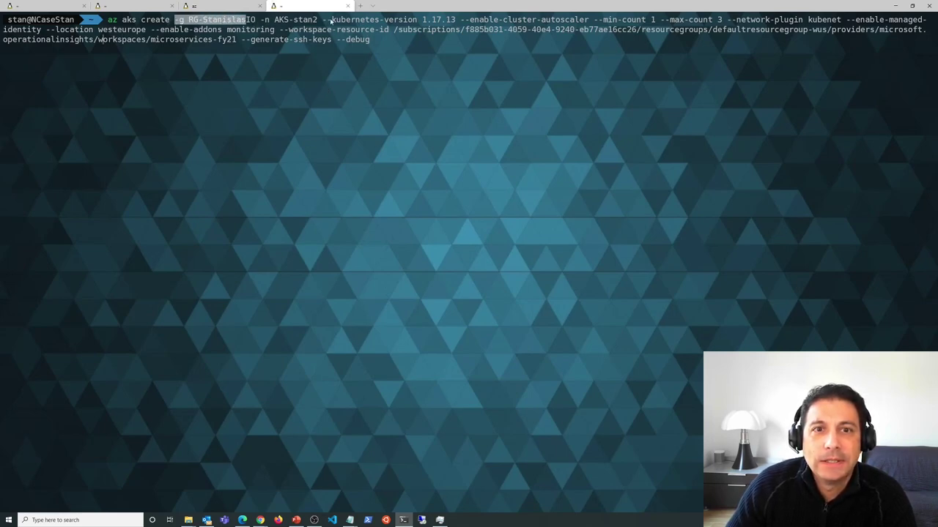
drag(322, 19, 660, 20)
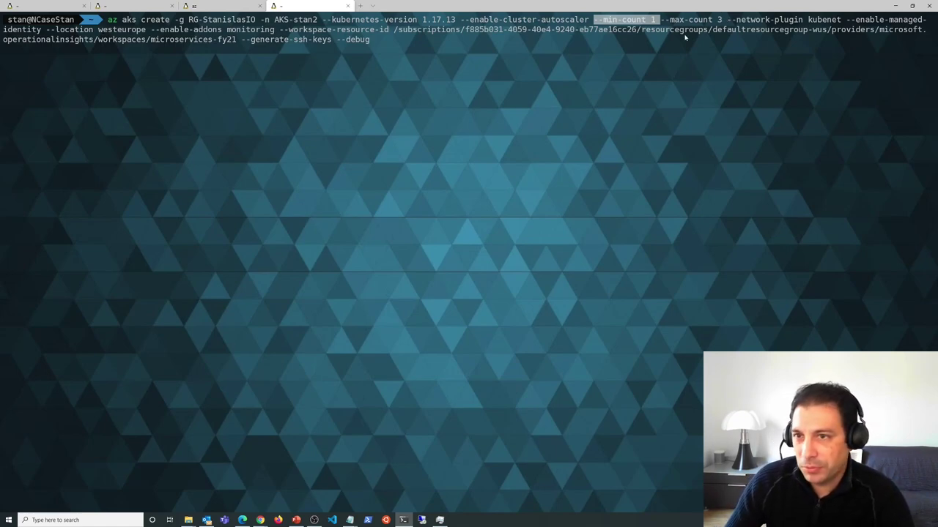
drag(727, 22, 841, 21)
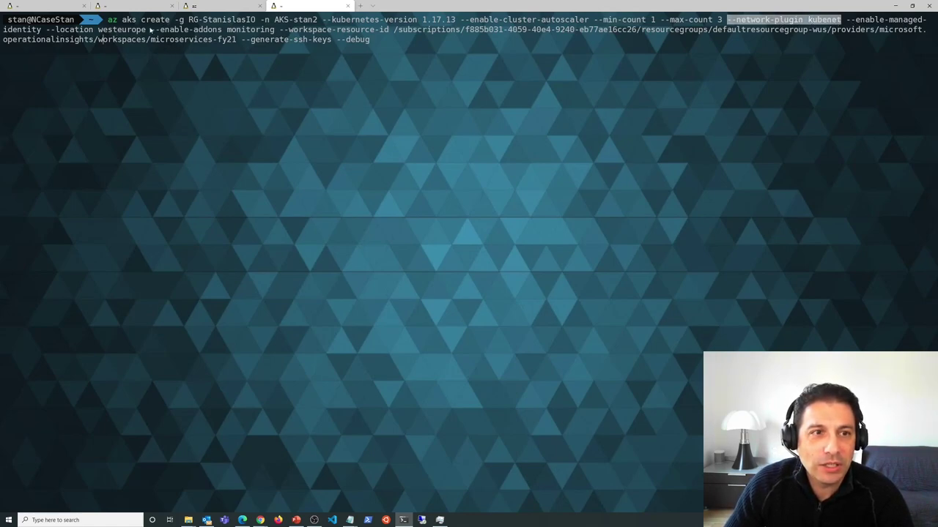
drag(156, 30, 265, 30)
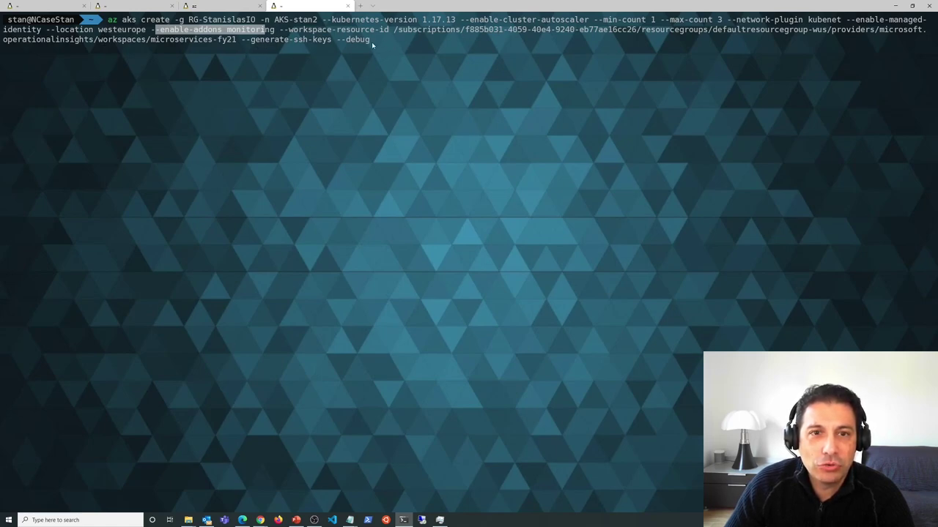
key(ctrl+c)
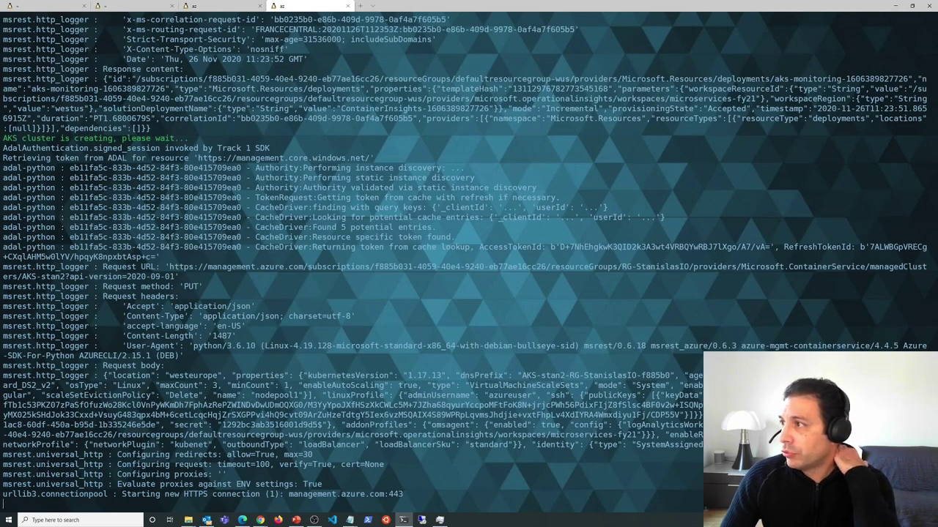
key(alt+Tab)
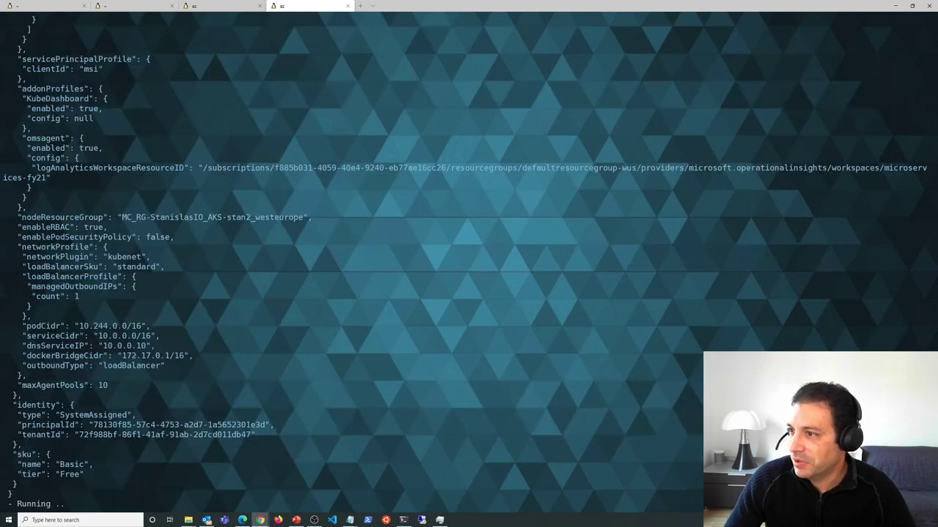
key(alt+Tab)
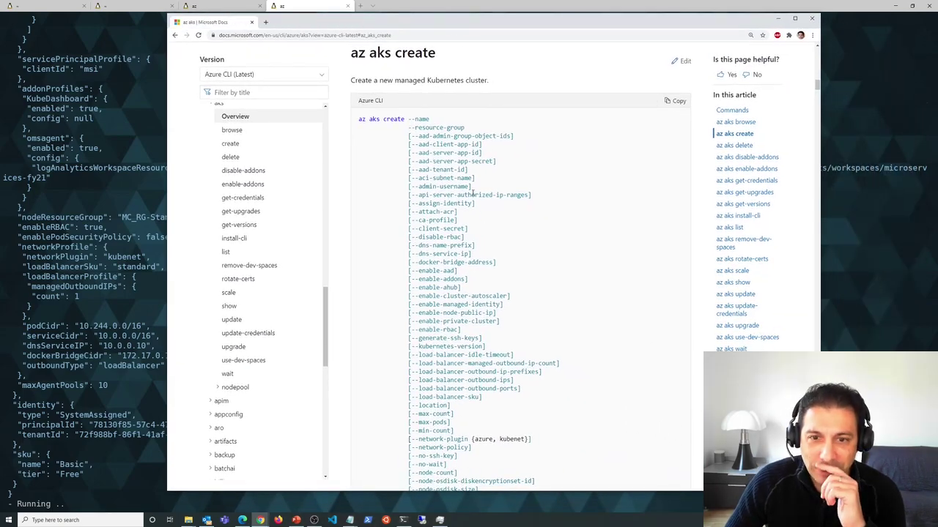
- Scroll through the az aks create parameters, highlighting the --uptime-sla option
scroll(476, 224, down, 3)
scroll(476, 223, down, 2)
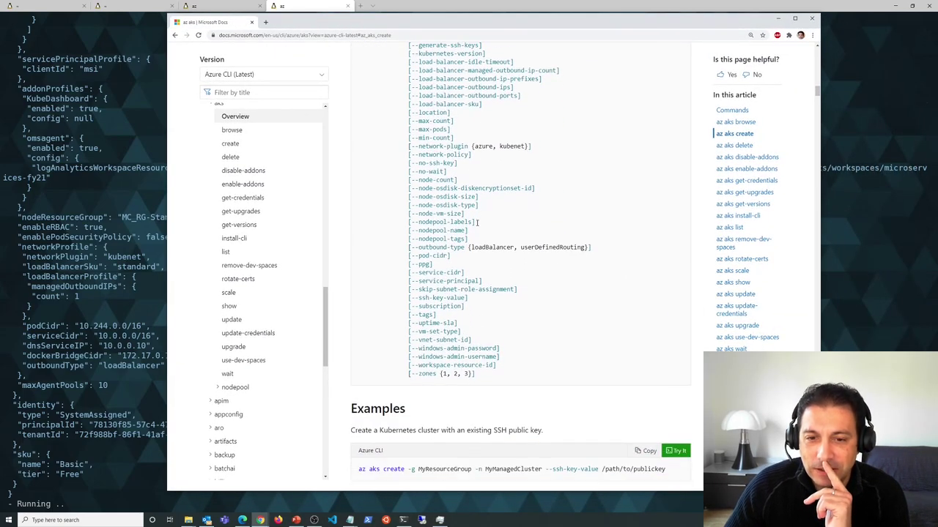
scroll(480, 284, up, 2)
scroll(480, 283, up, 2)
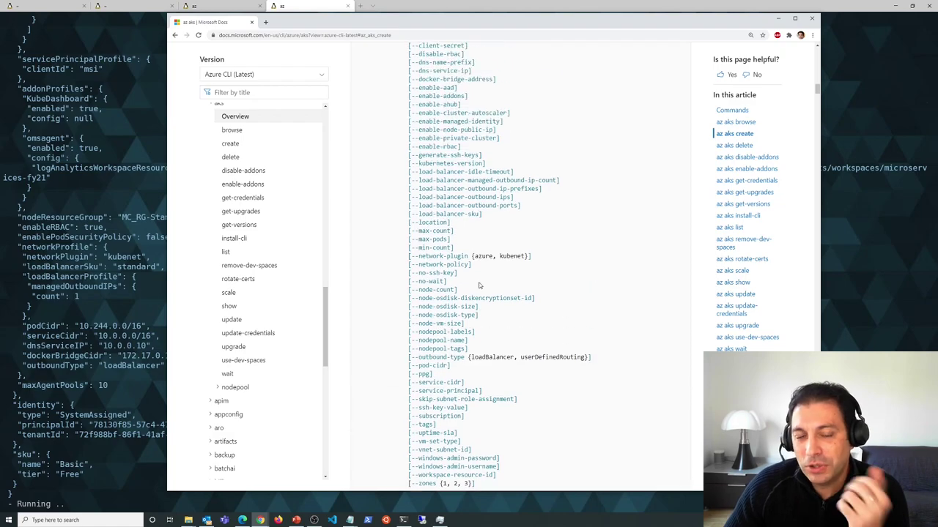
scroll(478, 283, up, 1)
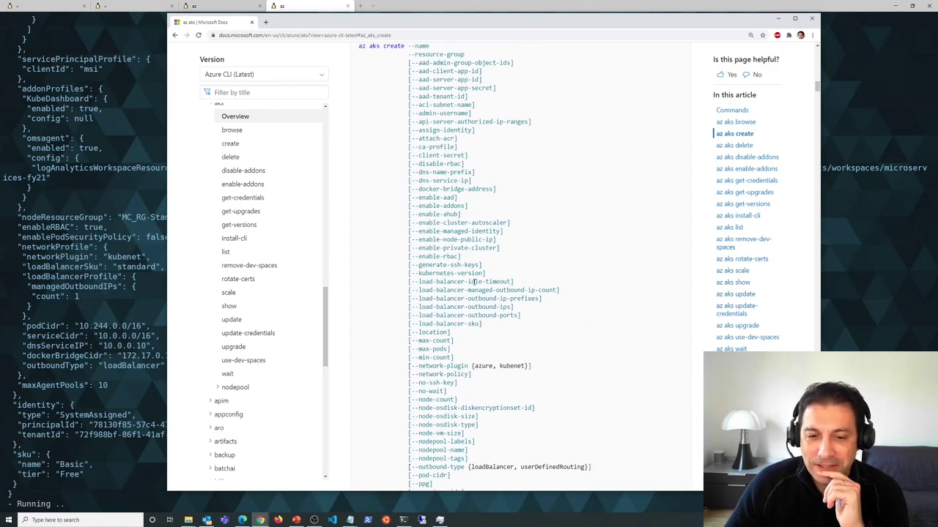
scroll(475, 282, down, 1)
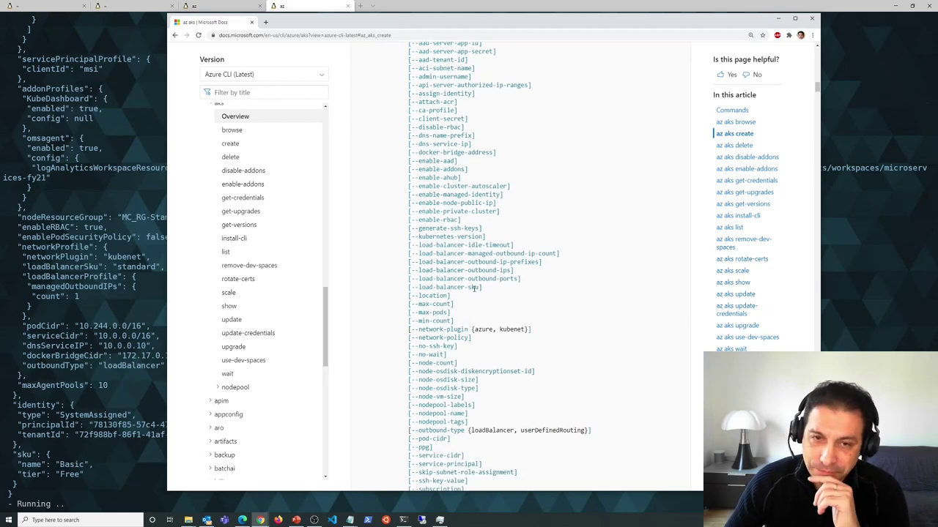
scroll(478, 280, down, 3)
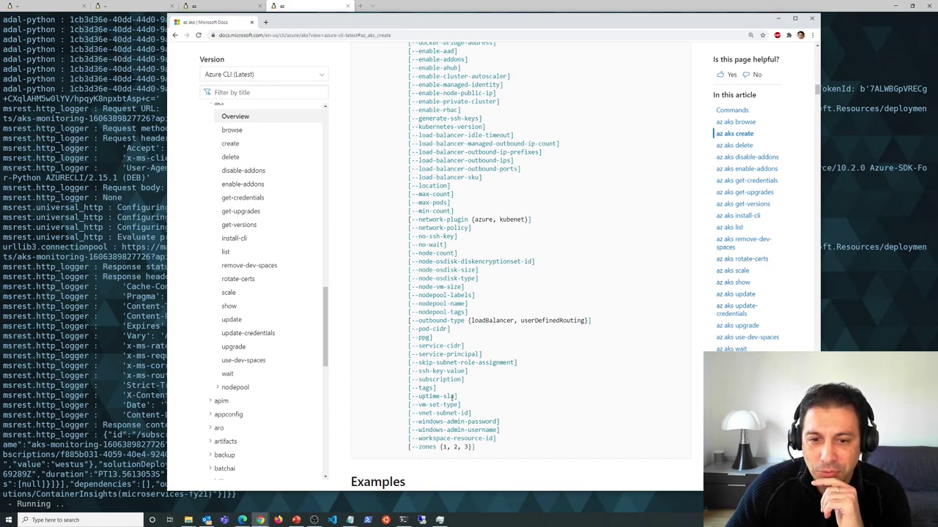
drag(459, 398, 402, 393)
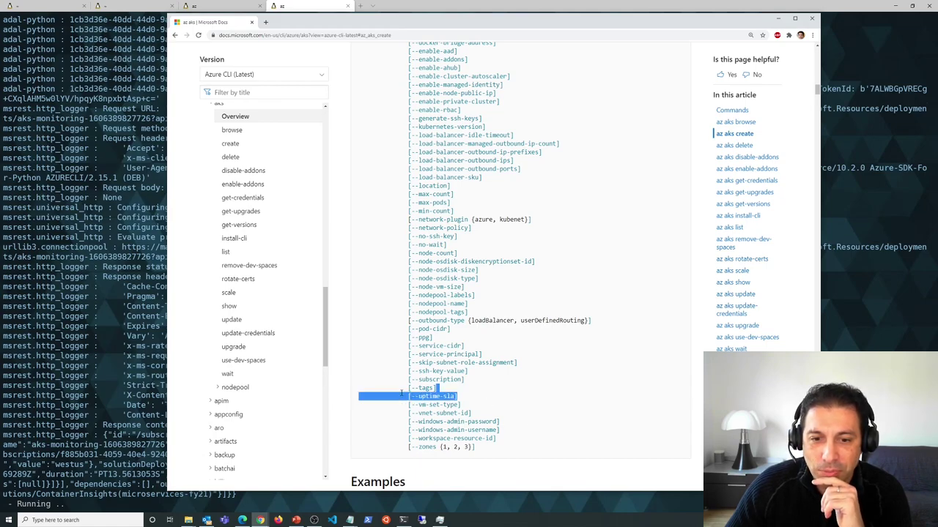
click(466, 397)
scroll(566, 368, up, 1)
scroll(494, 324, up, 3)
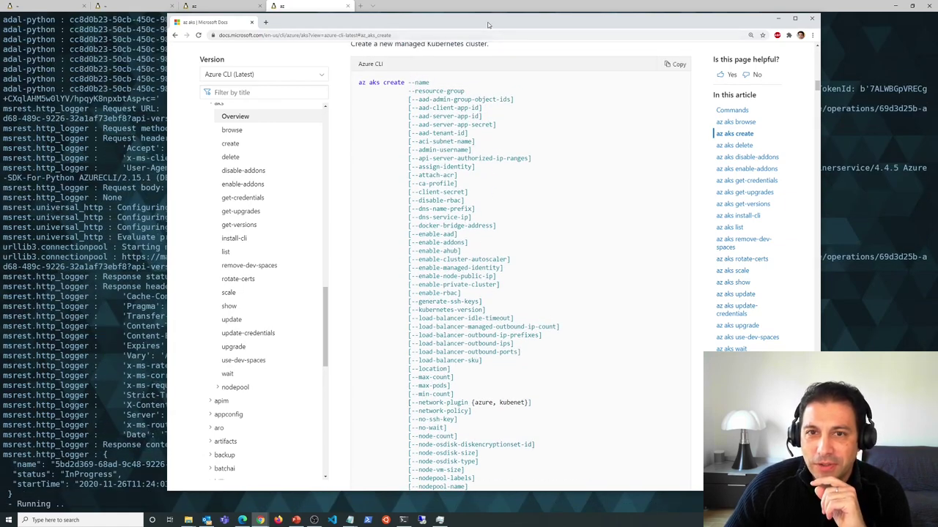
- Minimise the docs to check both terminal tabs, then open a new blank browser tab
key(super+Down)
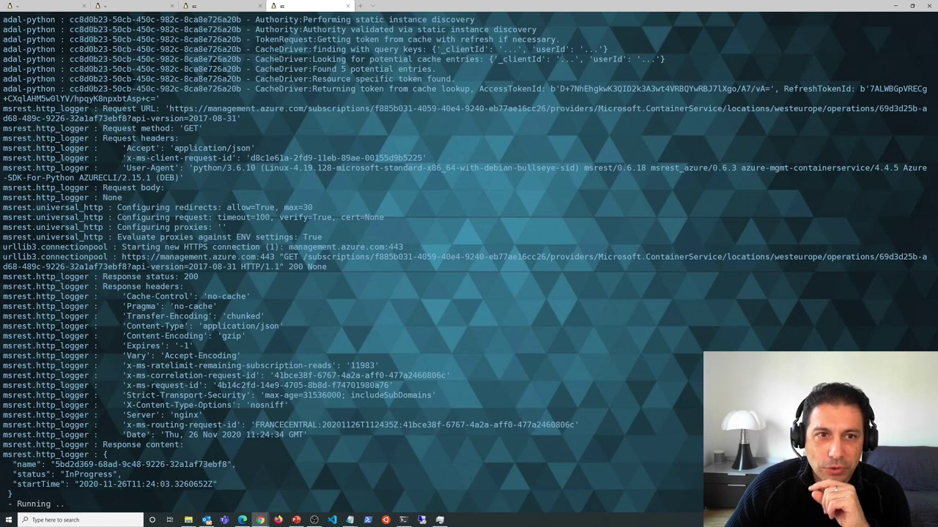
scroll(338, 203, up, 1)
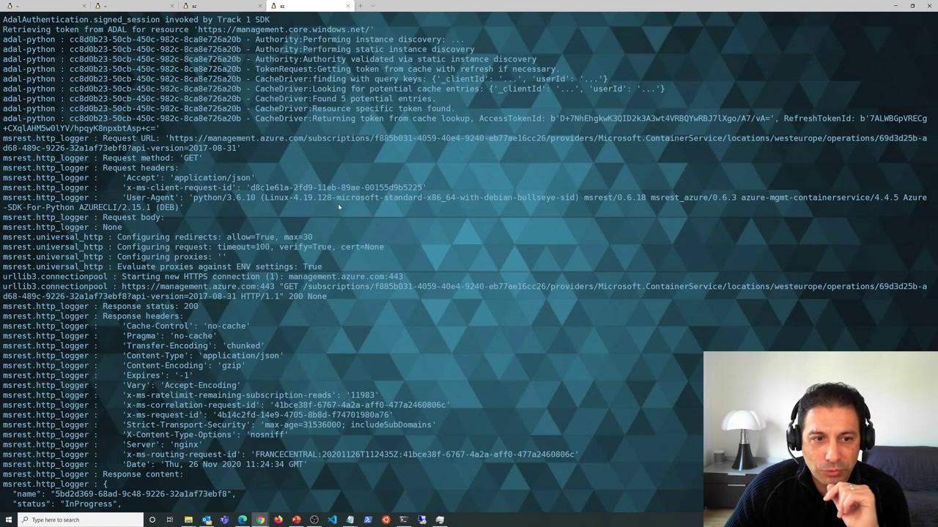
click(211, 5)
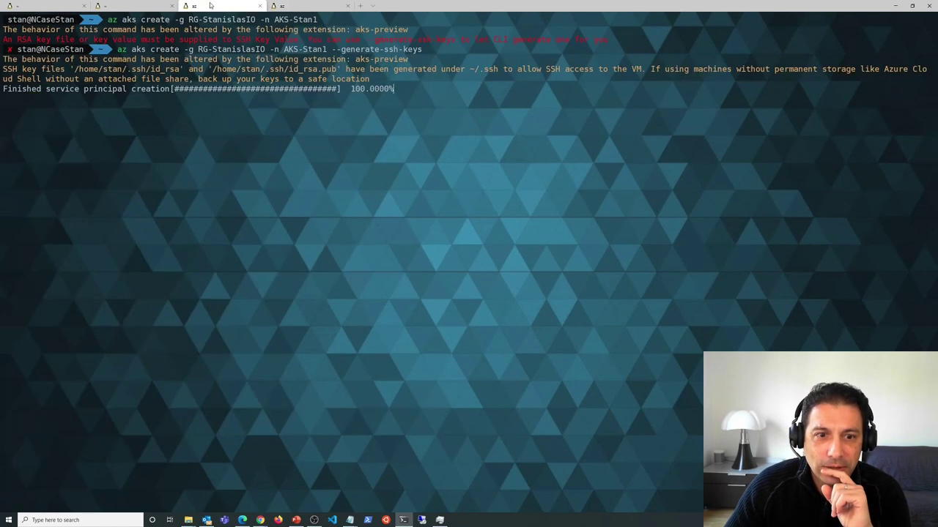
click(294, 7)
key(alt+Tab)
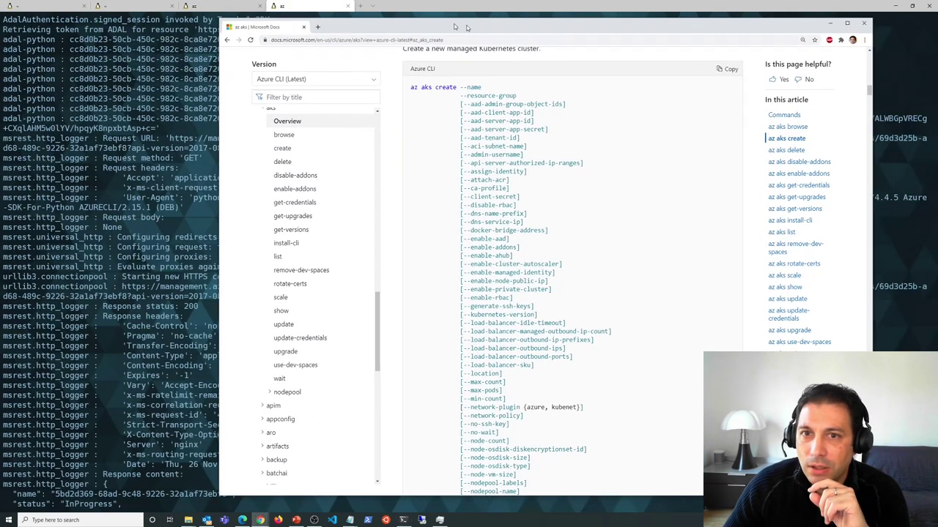
key(ctrl+t)
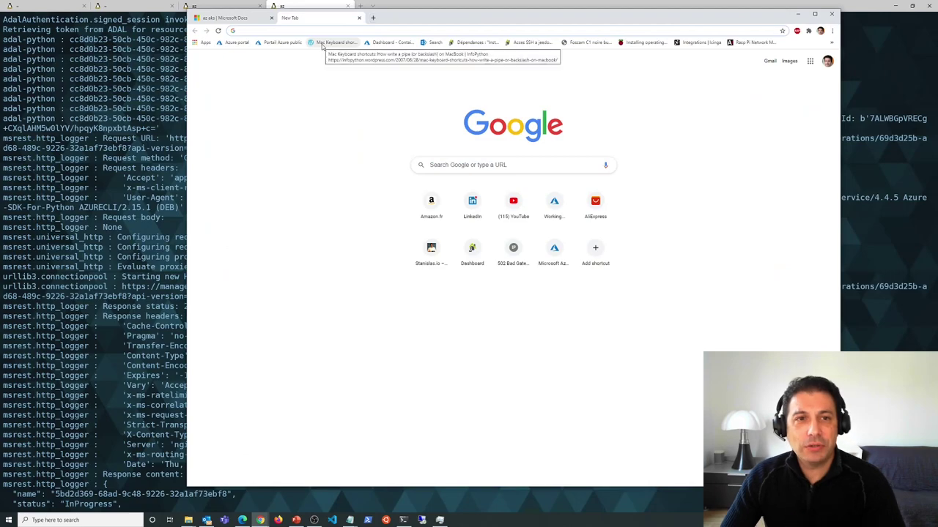
- Go to the GitHub profile's repositories and open terraform-azurerm-AKSJuly2020
text(github.com/squasta)
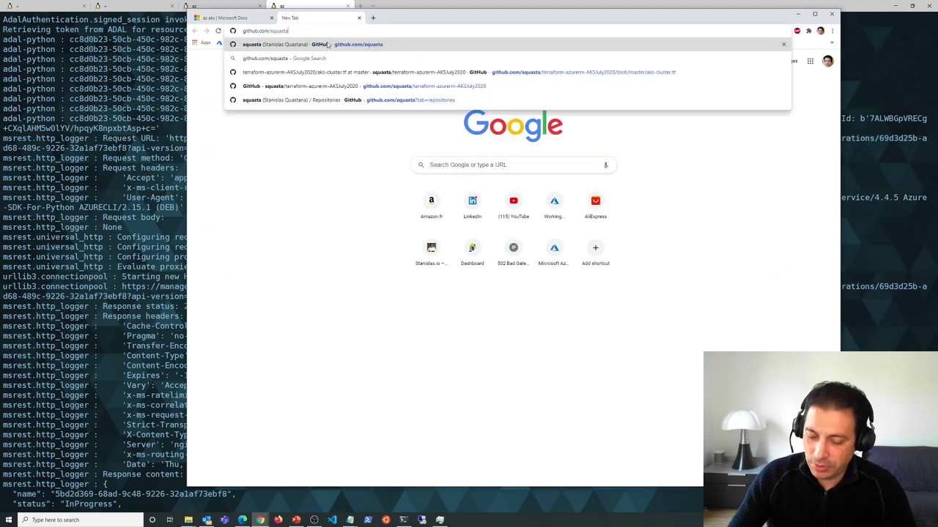
key(Return)
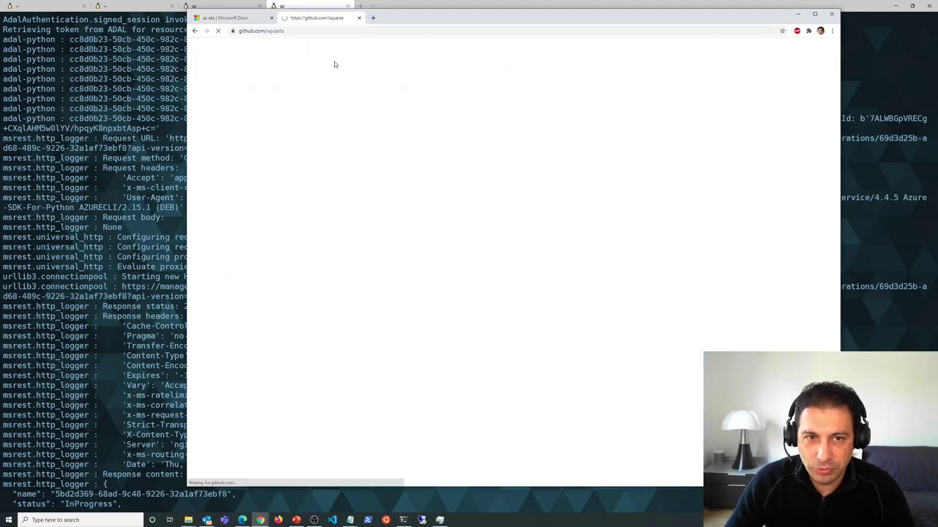
click(472, 77)
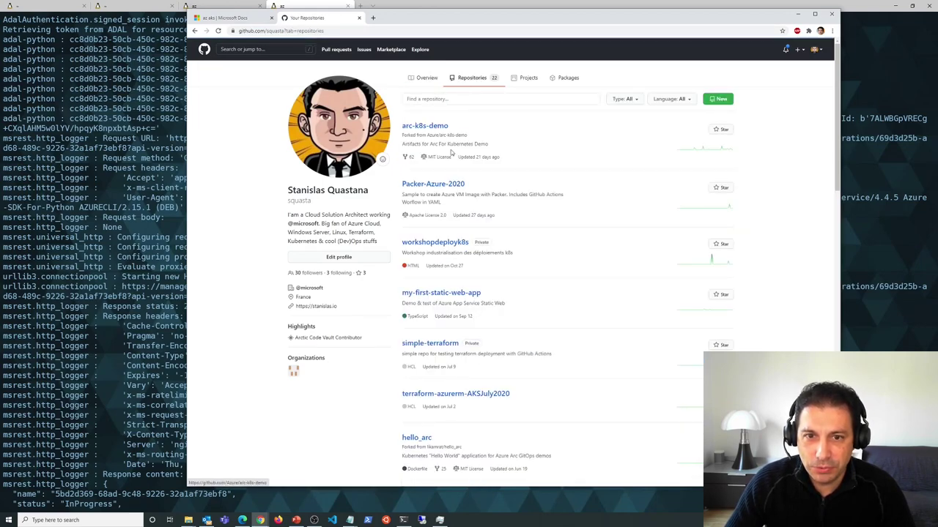
scroll(452, 223, down, 1)
scroll(452, 223, down, 1)
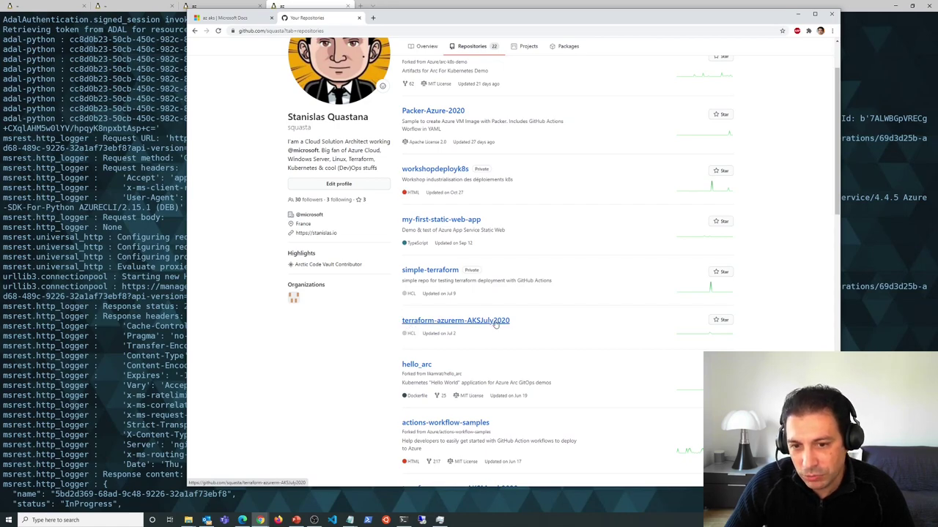
click(492, 323)
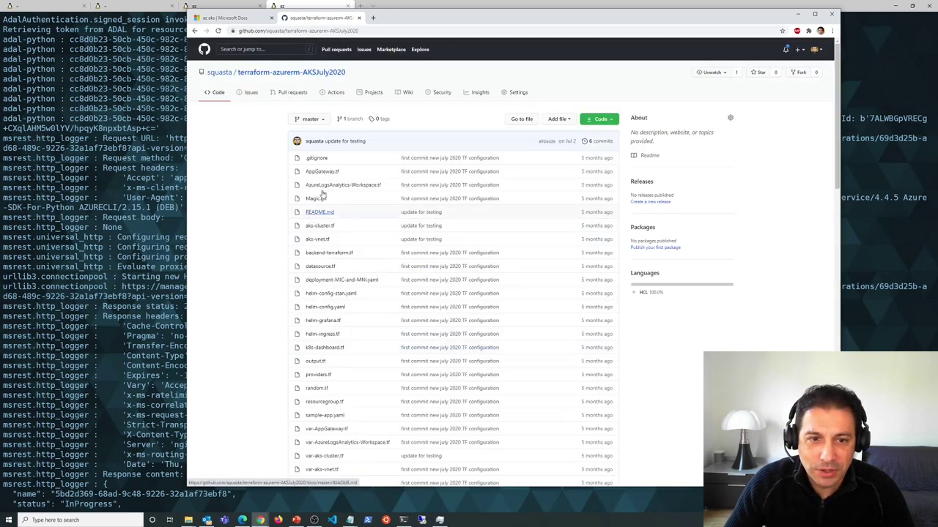
- Read the README's features, such as Helm Provider 1.0.0 and Grafana Bitnami, then open aks-cluster.tf
scroll(398, 189, down, 2)
scroll(397, 188, down, 2)
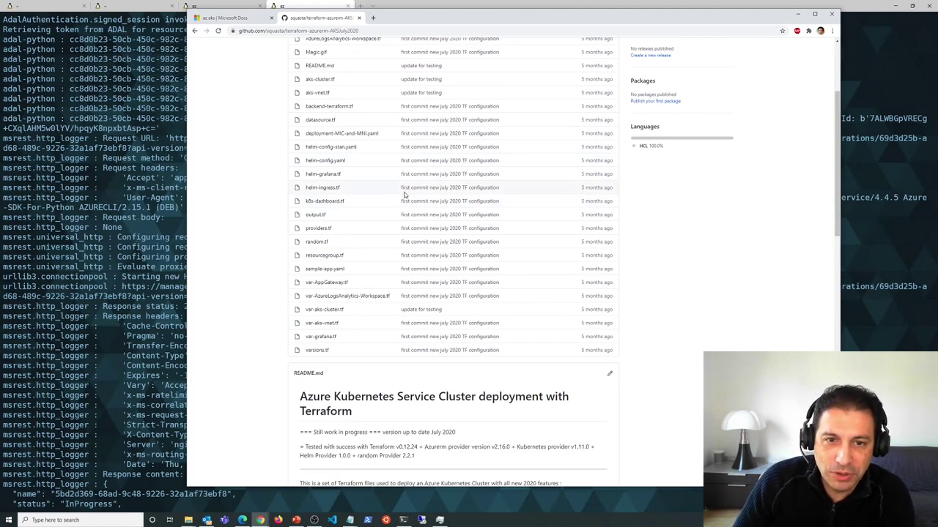
scroll(410, 194, down, 3)
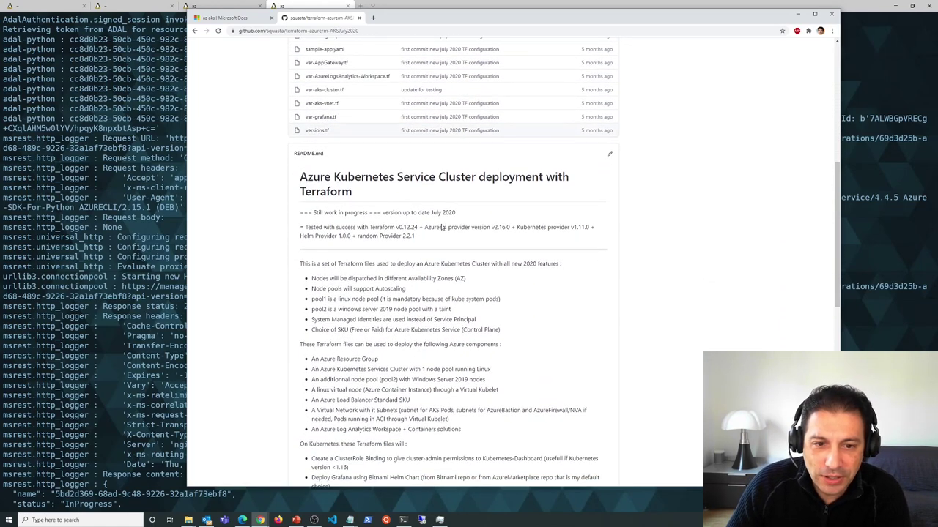
drag(317, 279, 448, 287)
click(397, 288)
double_click(368, 289)
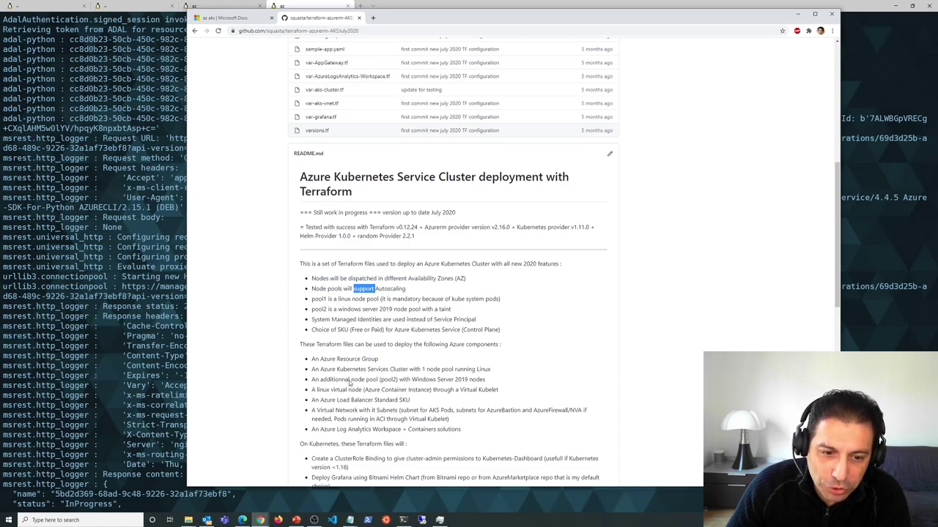
scroll(481, 300, down, 1)
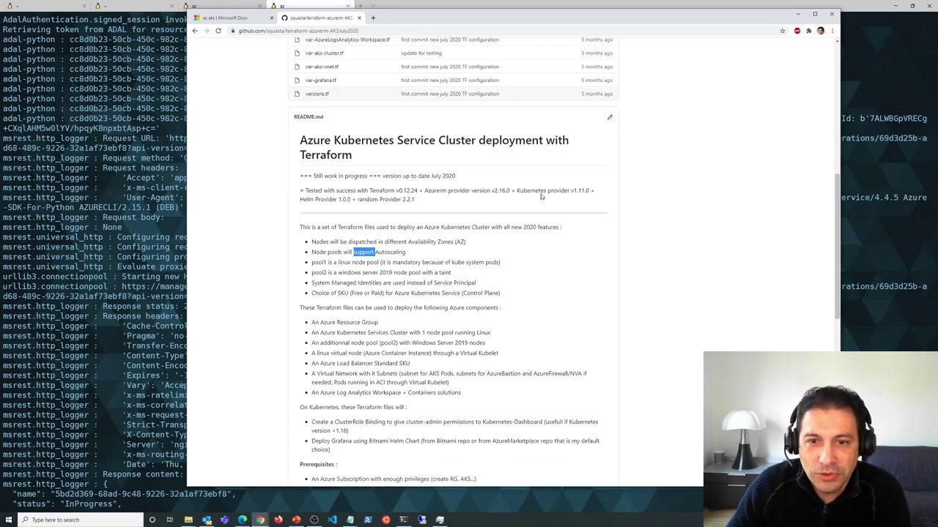
drag(517, 192, 575, 193)
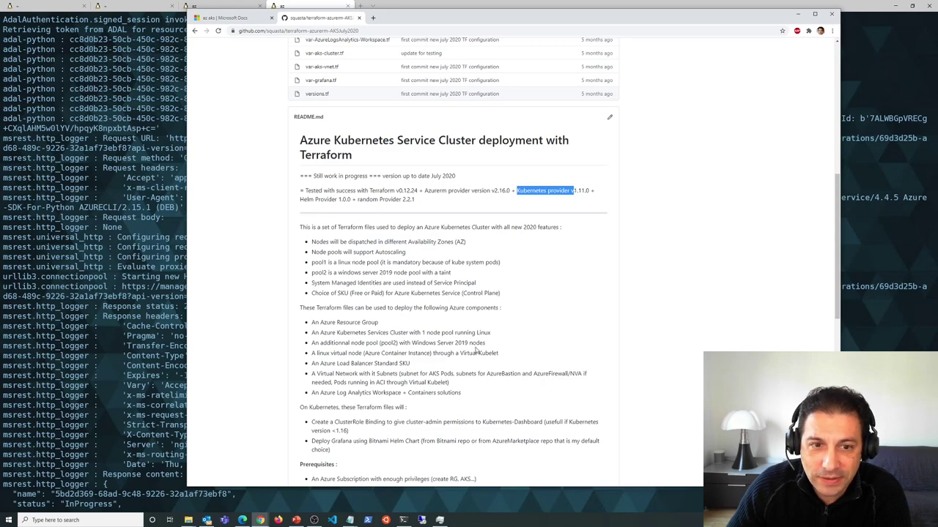
drag(350, 200, 300, 200)
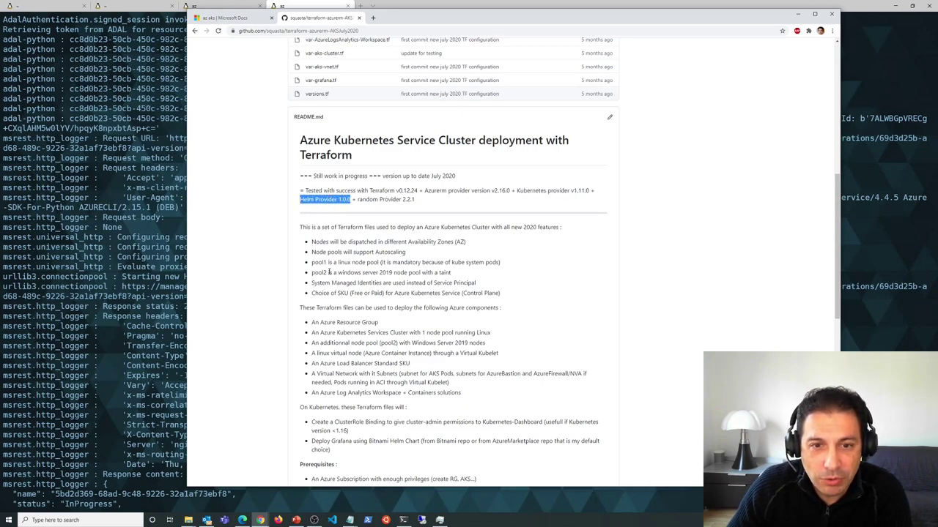
drag(331, 441, 398, 441)
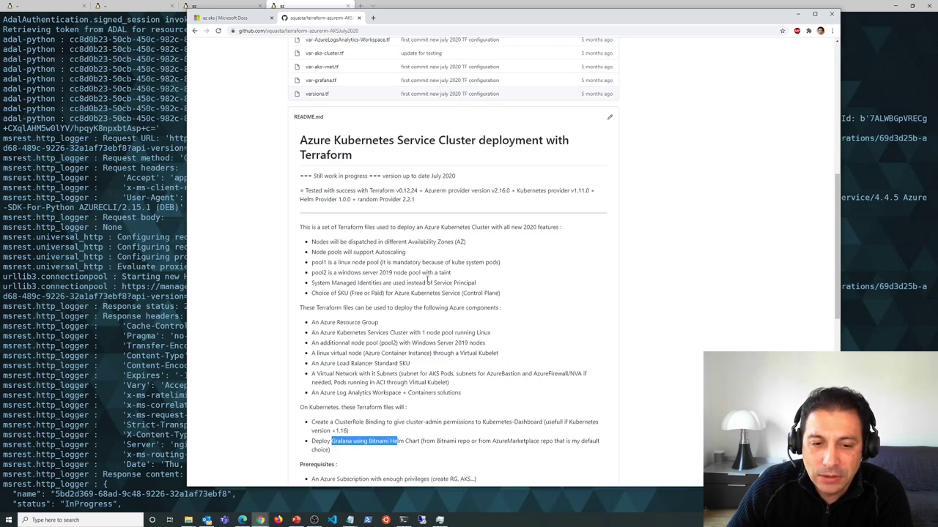
scroll(426, 266, up, 5)
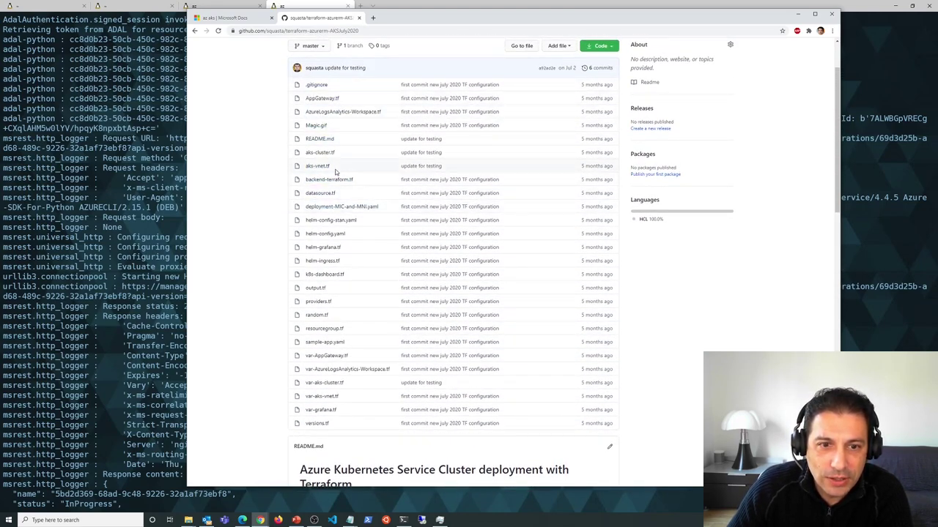
click(321, 153)
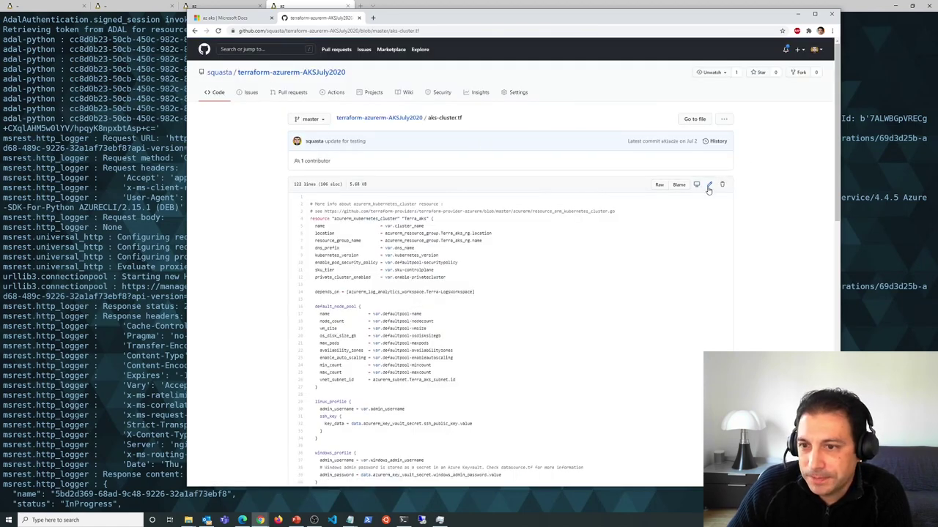
click(709, 184)
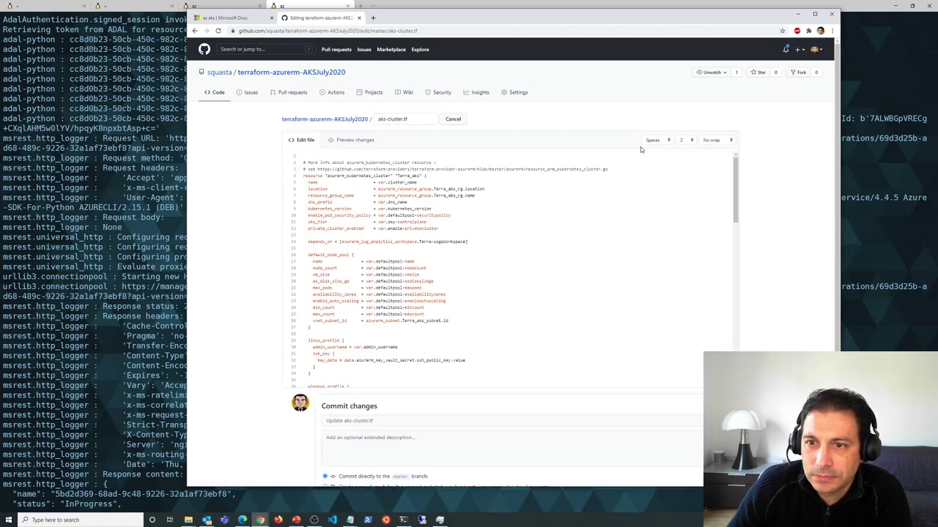
click(345, 120)
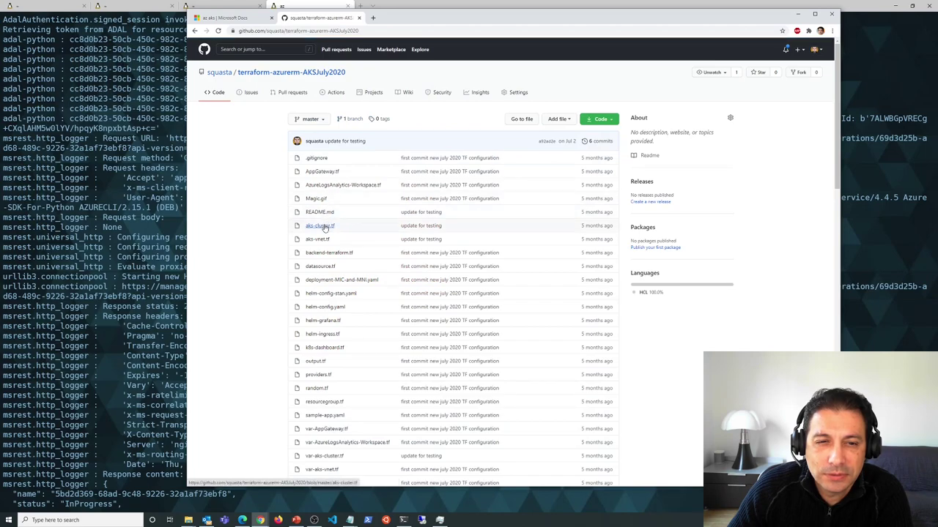
click(325, 227)
click(660, 186)
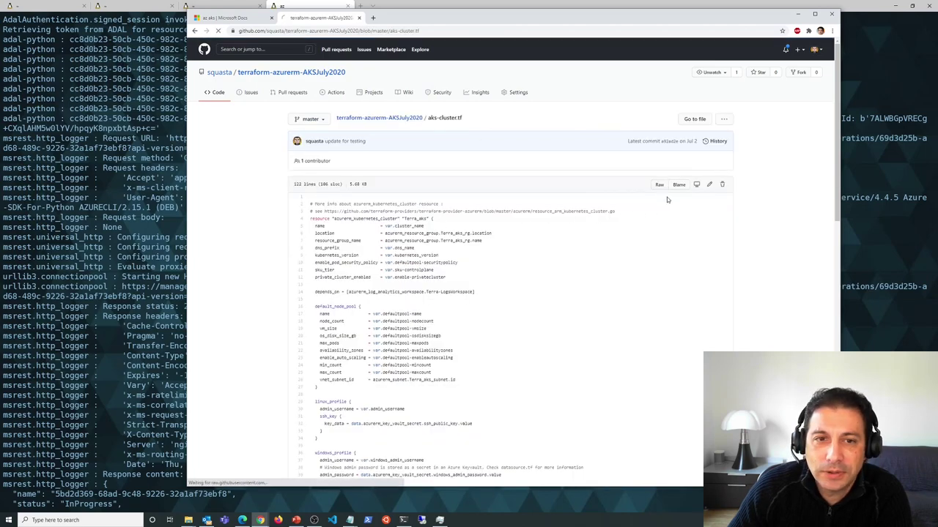
click(831, 30)
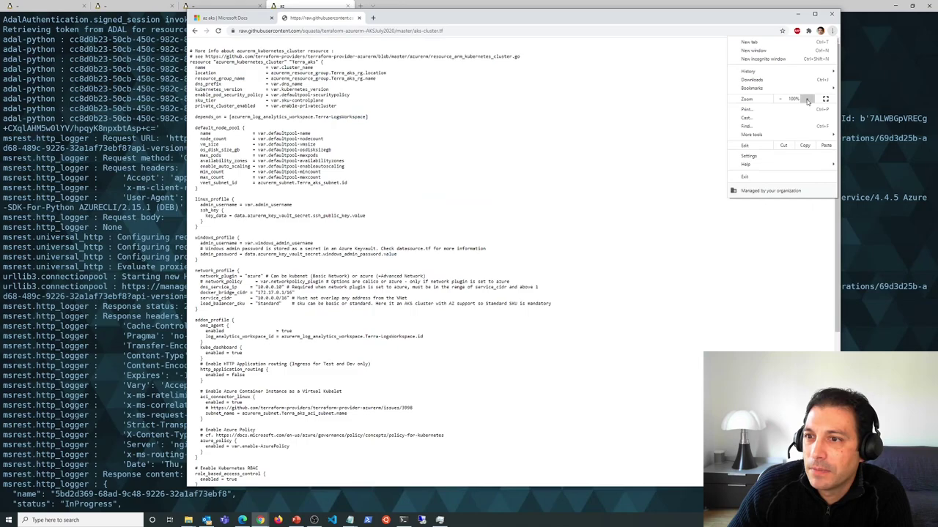
click(806, 98)
click(807, 98)
click(807, 98)
click(807, 99)
click(807, 98)
click(559, 159)
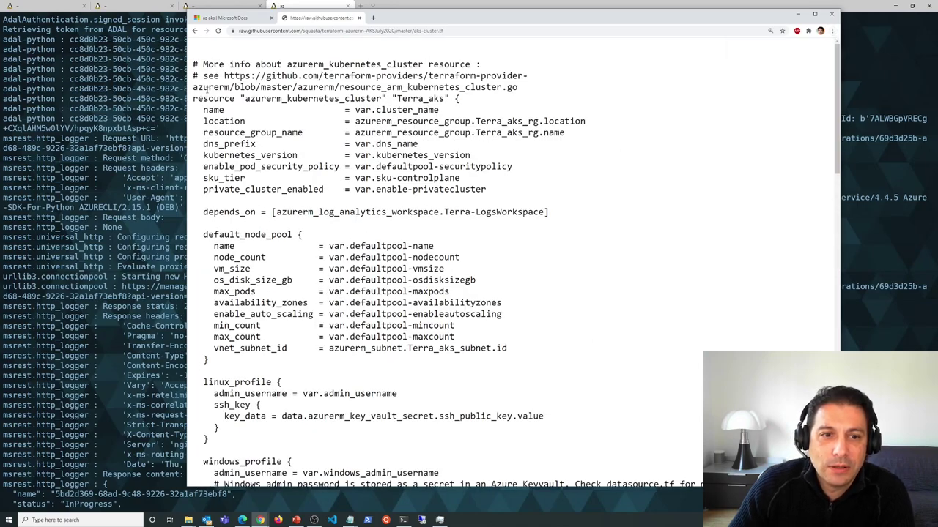
scroll(331, 137, down, 2)
scroll(332, 136, up, 2)
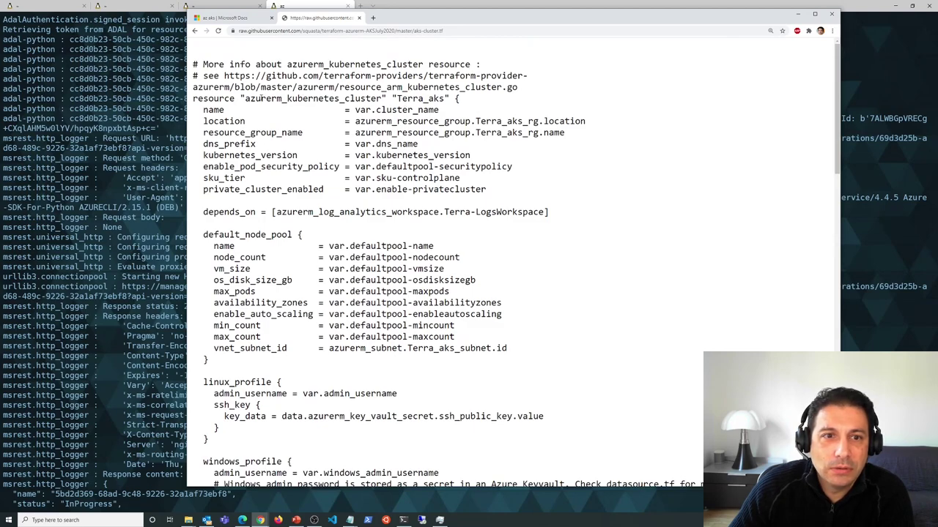
drag(244, 98, 382, 98)
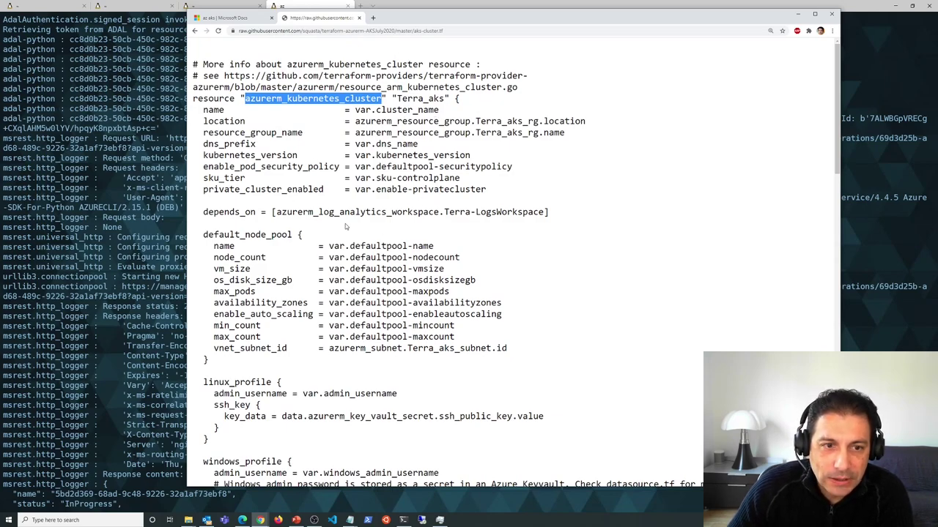
drag(202, 178, 246, 178)
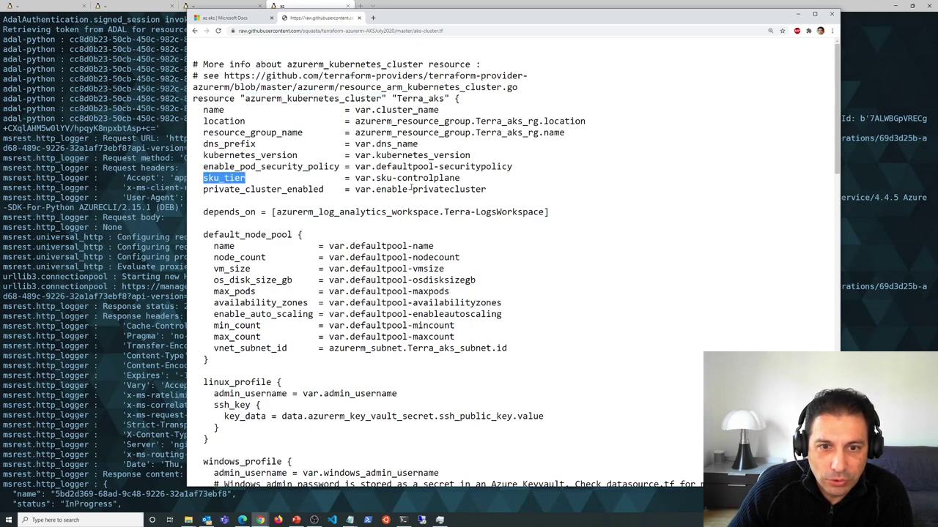
drag(366, 188, 412, 189)
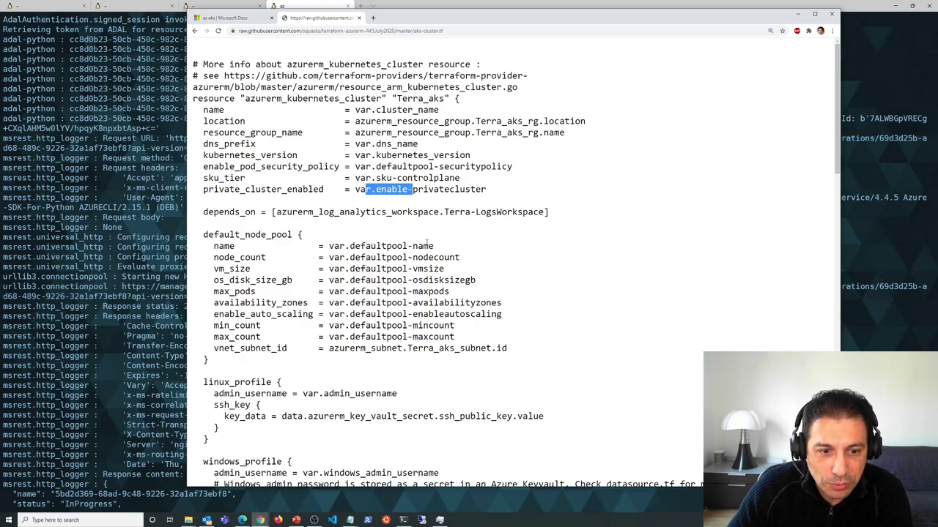
scroll(440, 231, down, 1)
scroll(441, 231, down, 4)
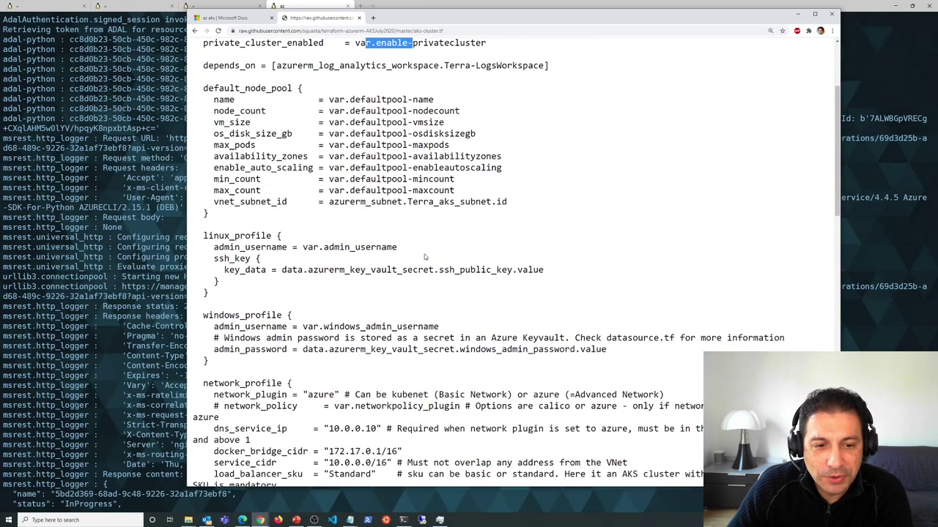
scroll(407, 267, down, 2)
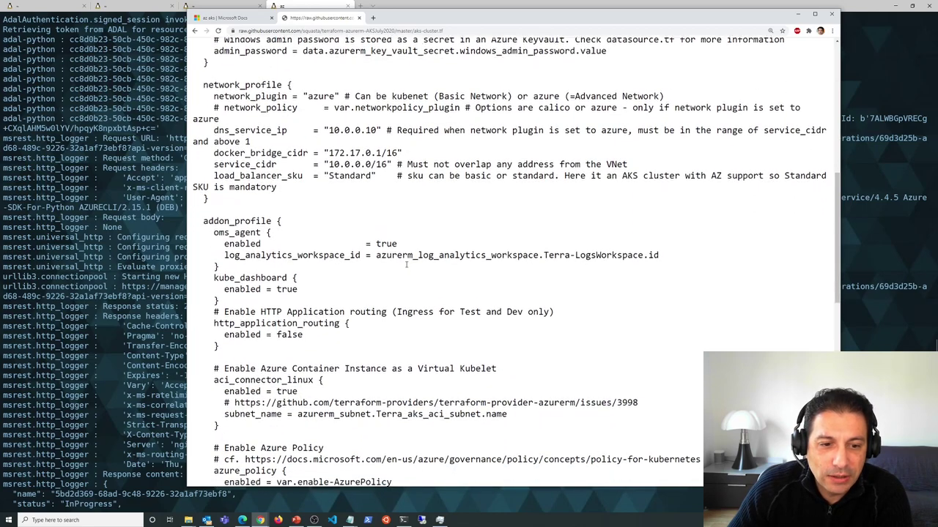
drag(194, 339, 344, 387)
right_click(344, 388)
click(255, 269)
drag(212, 278, 315, 277)
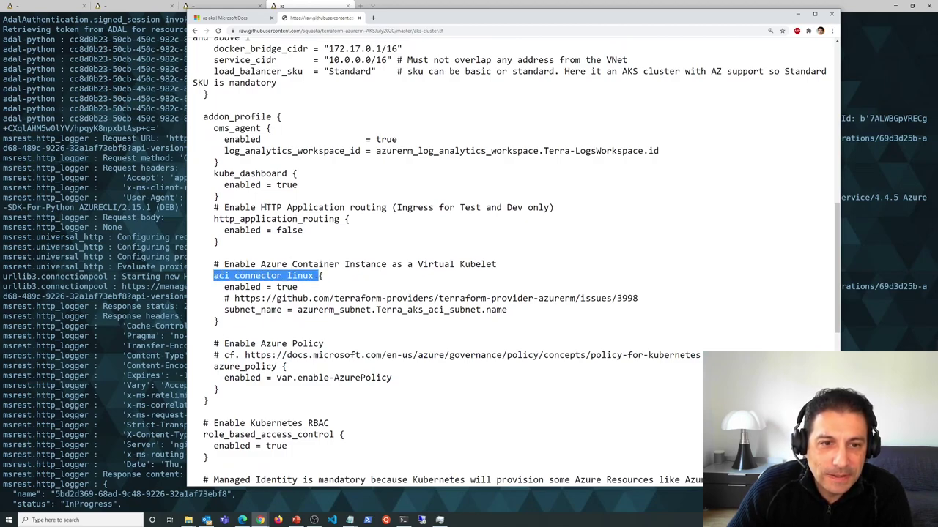
drag(214, 170, 300, 187)
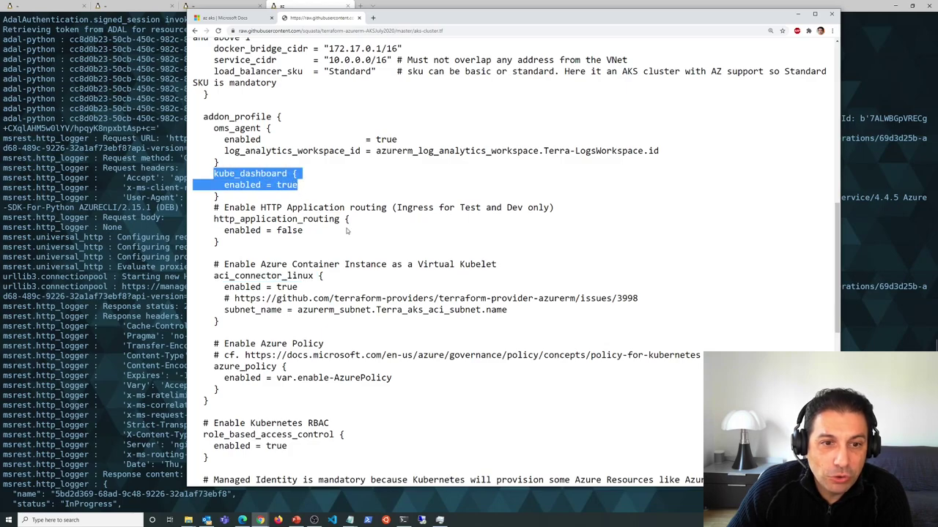
scroll(349, 242, down, 3)
scroll(349, 252, down, 3)
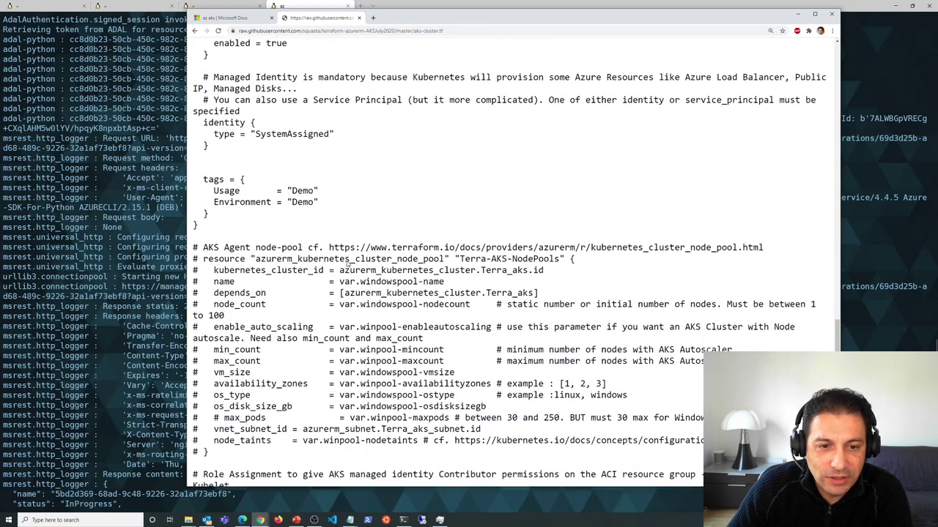
scroll(347, 260, down, 1)
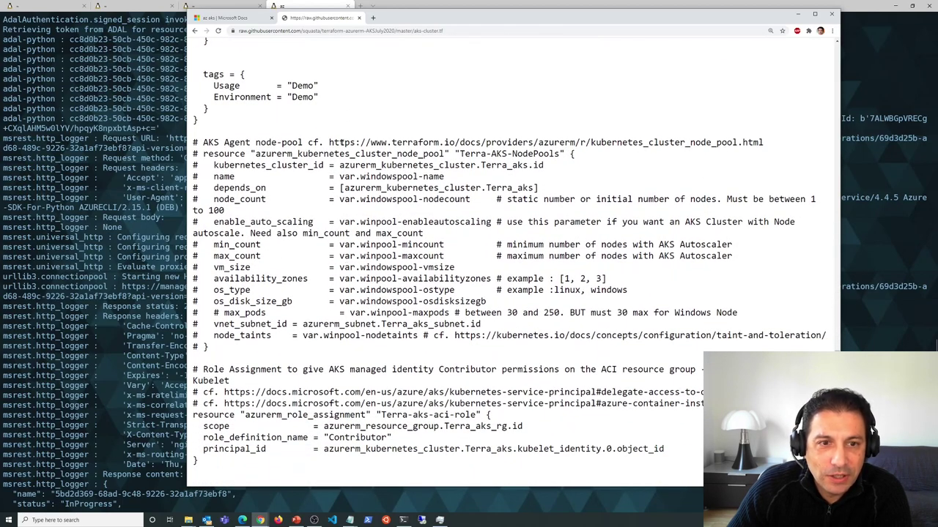
drag(254, 152, 448, 154)
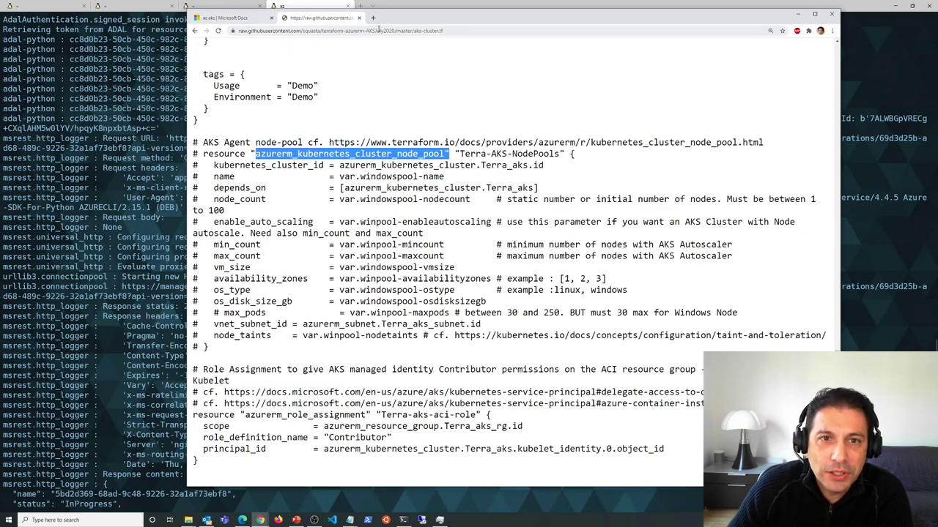
- Search Google for 'ansible azure kubernetes service' in a new Chrome tab
click(373, 18)
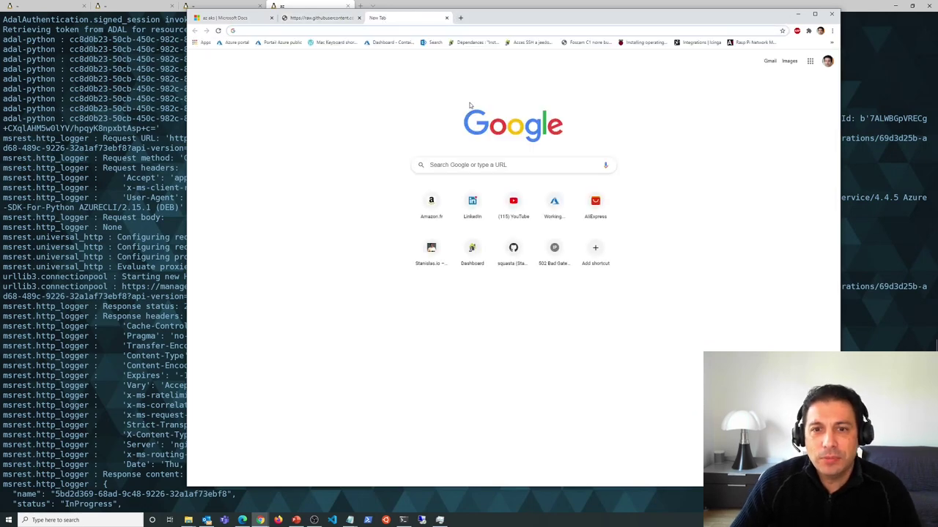
click(516, 164)
text(ans)
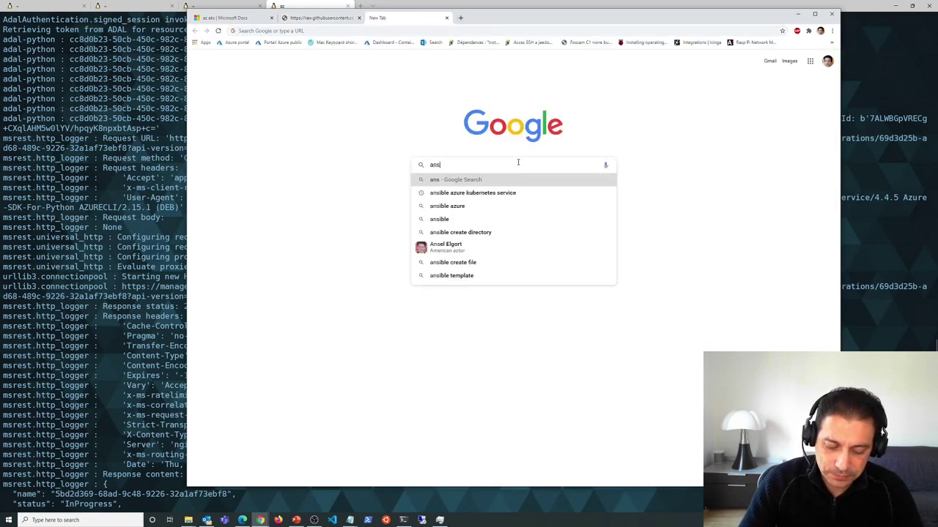
text(ible)
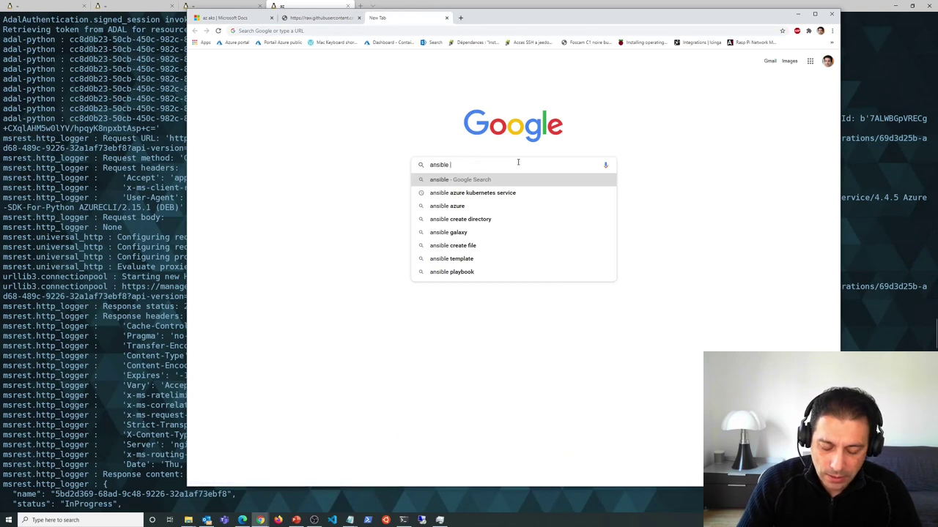
text( azure )
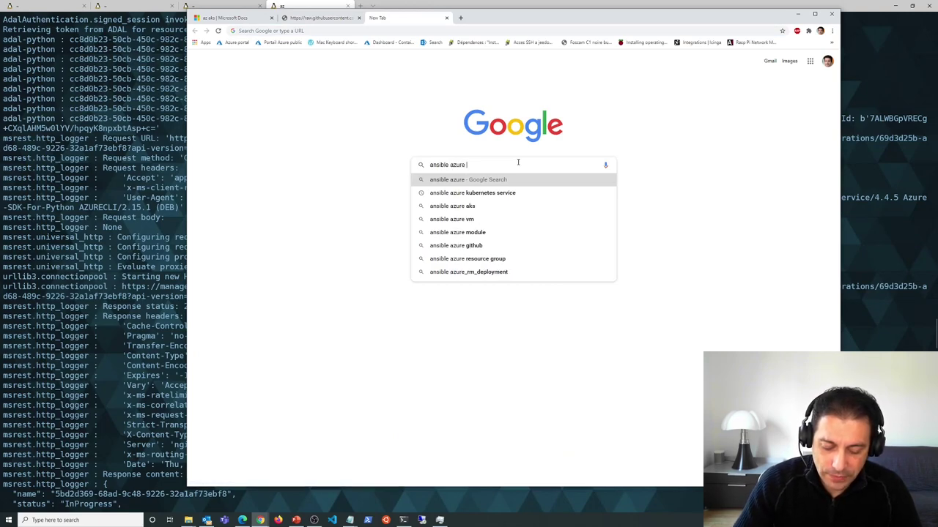
text(ku)
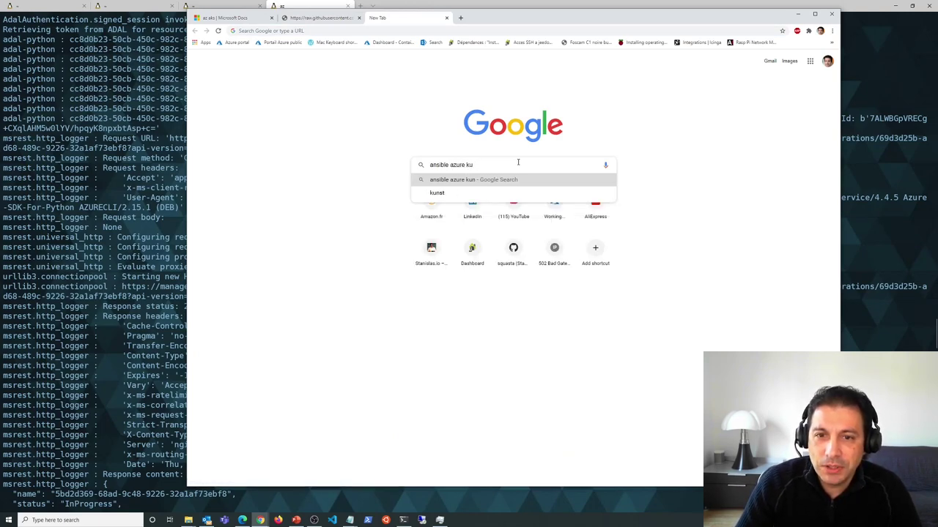
text(bernetes)
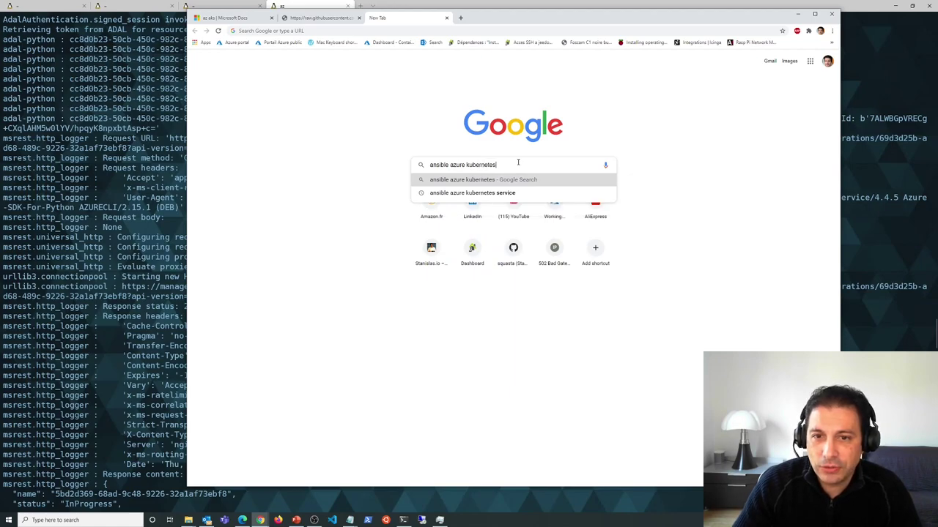
key(Down)
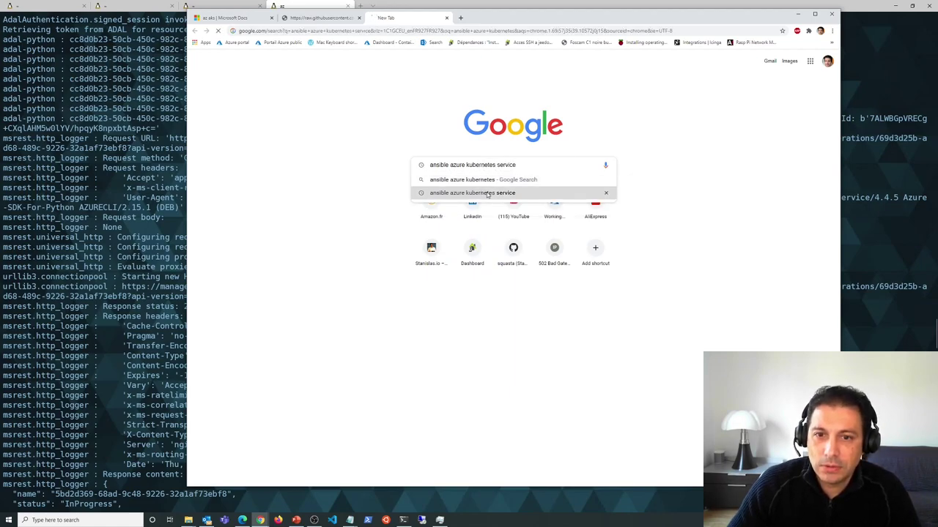
key(Return)
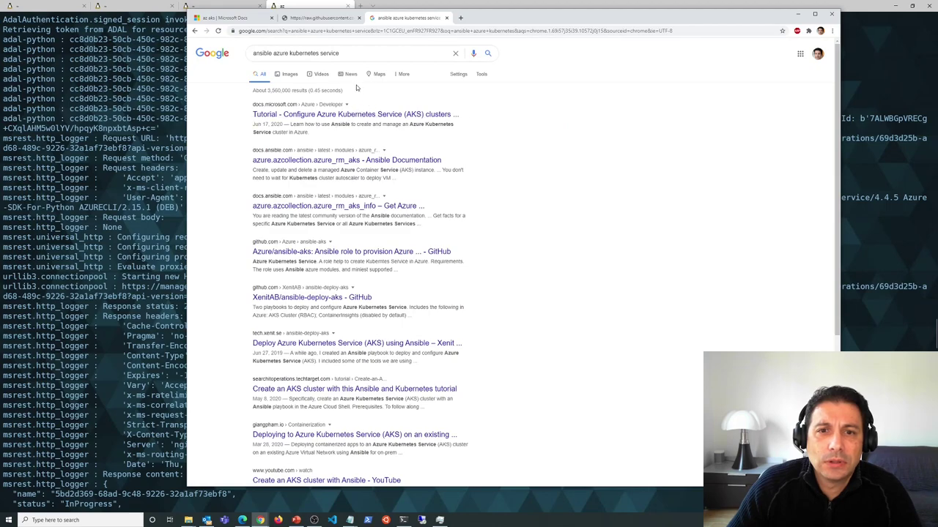
- Read the azure.azcollection.azure_rm_aks Parameters table, then return to the raw aks-cluster.tf tab
click(304, 160)
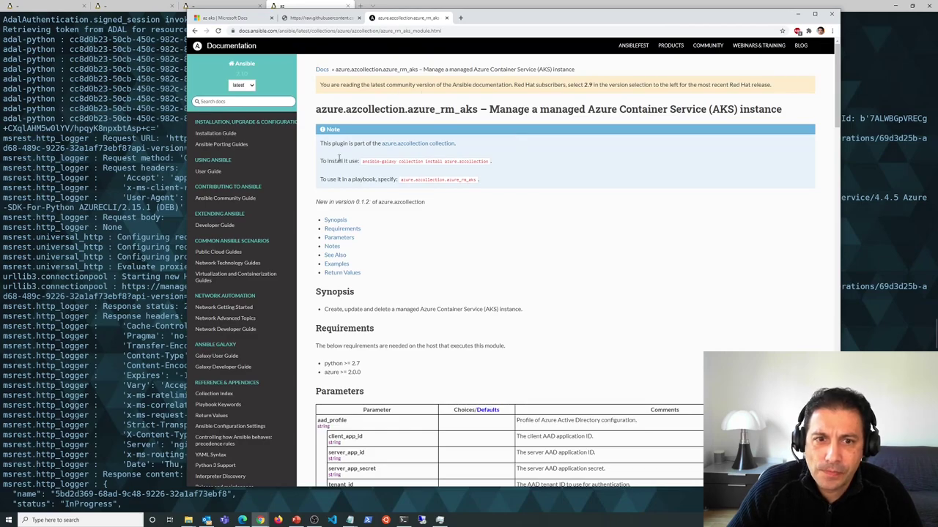
scroll(493, 205, down, 2)
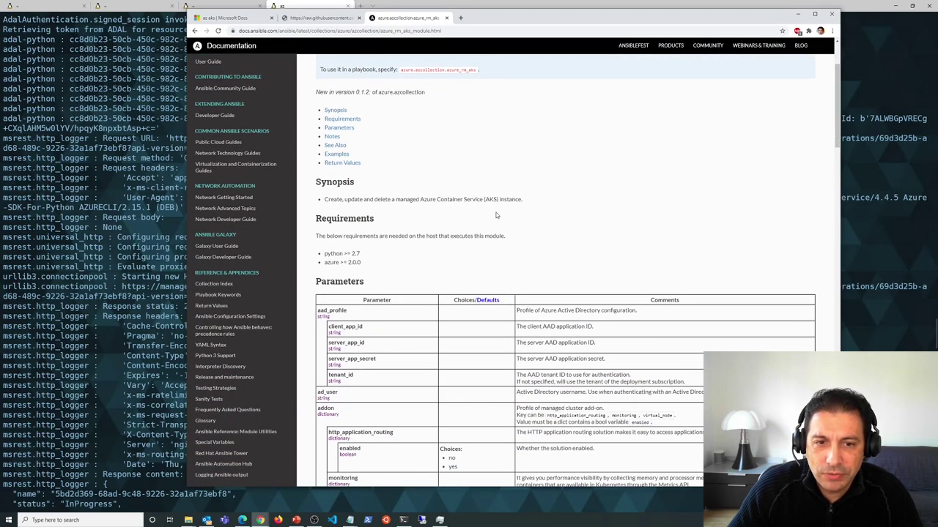
scroll(387, 197, down, 3)
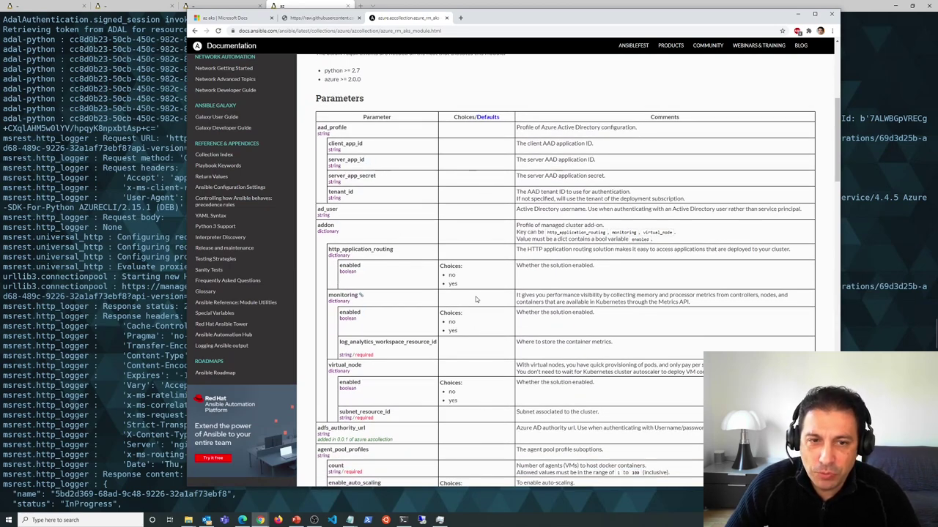
scroll(511, 311, down, 1)
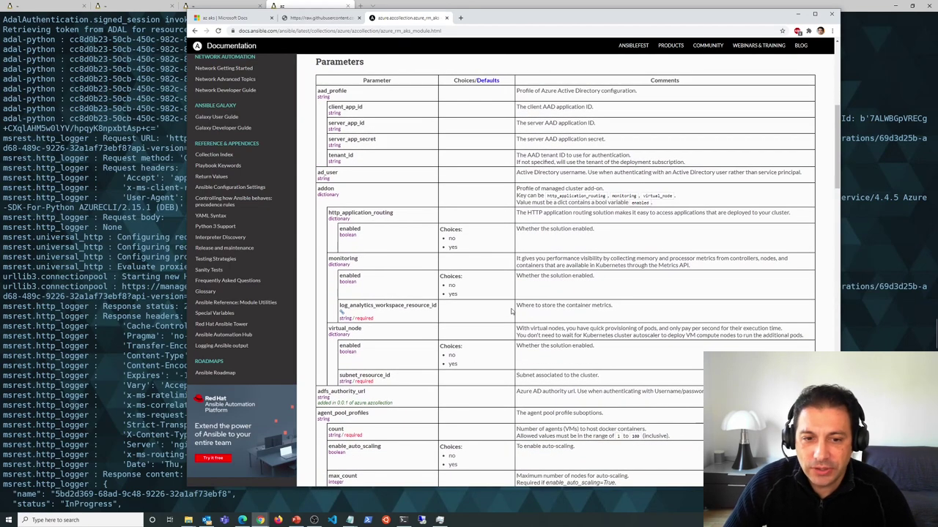
scroll(511, 311, down, 2)
scroll(520, 315, down, 5)
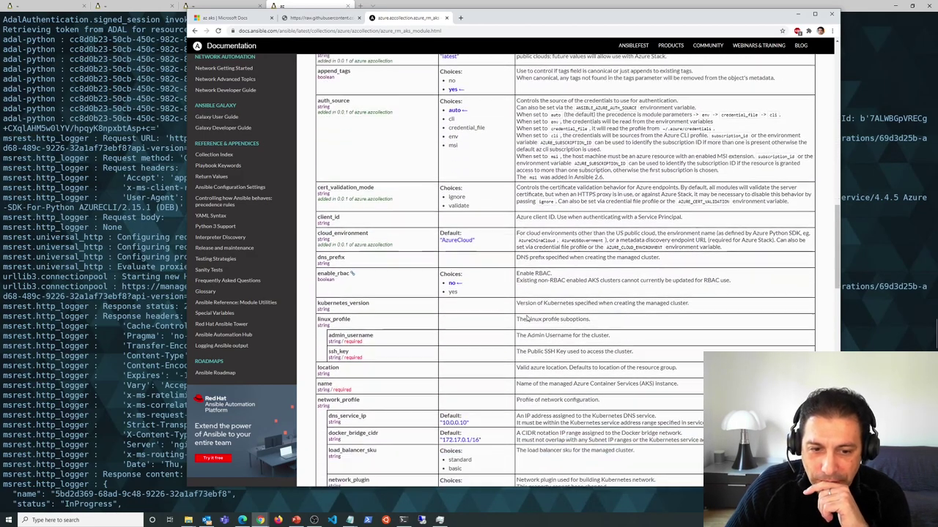
click(293, 17)
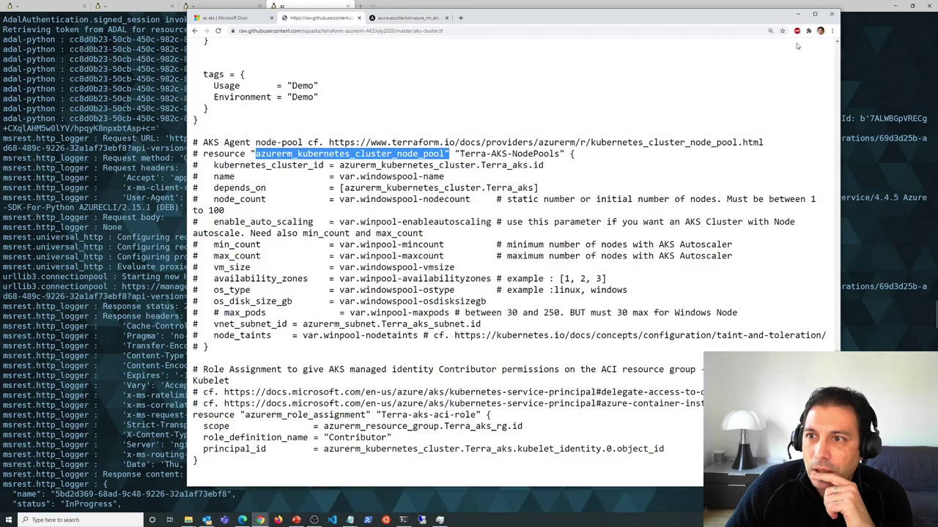
- Minimize Chrome to check the terminal log, then restore the Azure portal Kubernetes services window
click(799, 14)
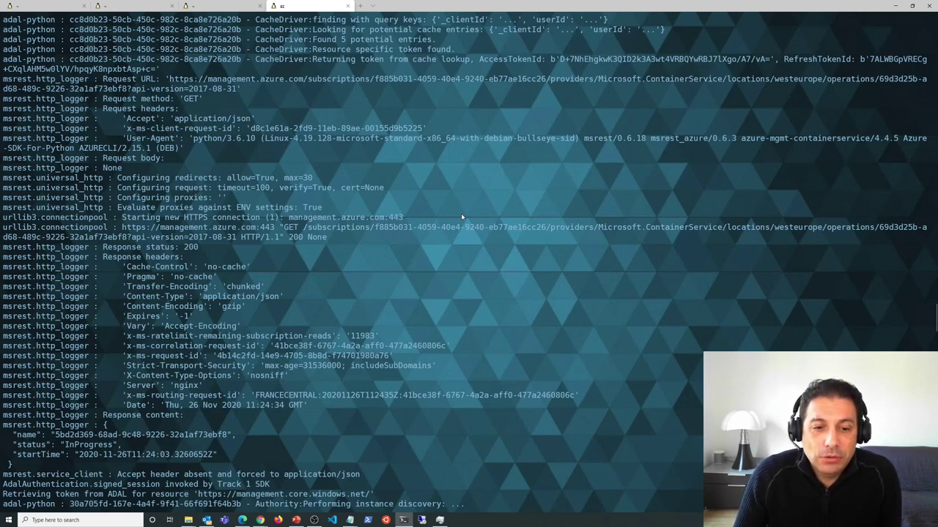
mouse_move(260, 520)
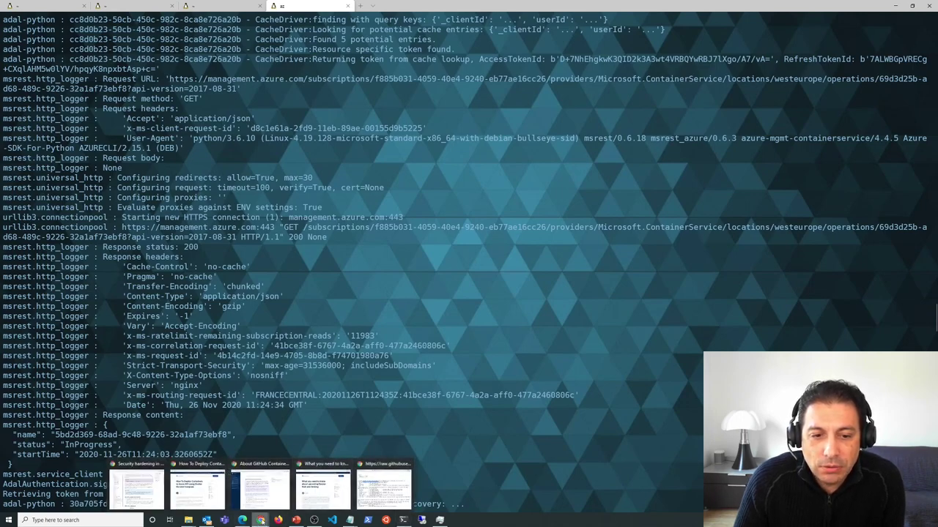
click(333, 475)
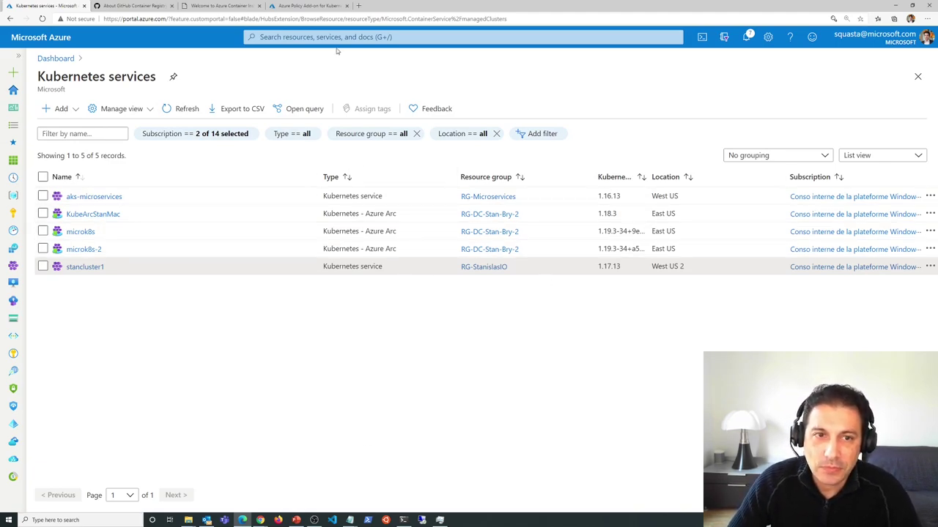
- Open stancluster1's overview from the Azure dashboard, then switch to Windows Terminal
click(56, 59)
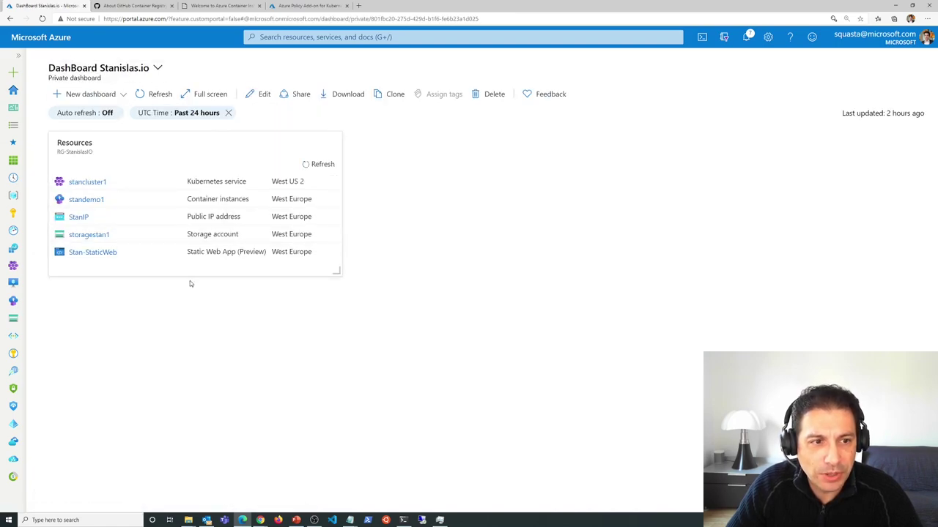
click(99, 182)
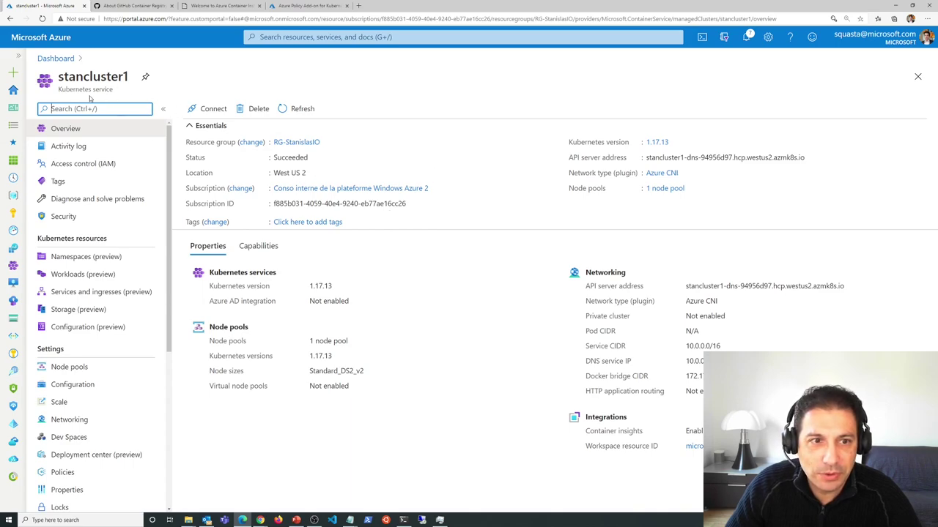
click(403, 520)
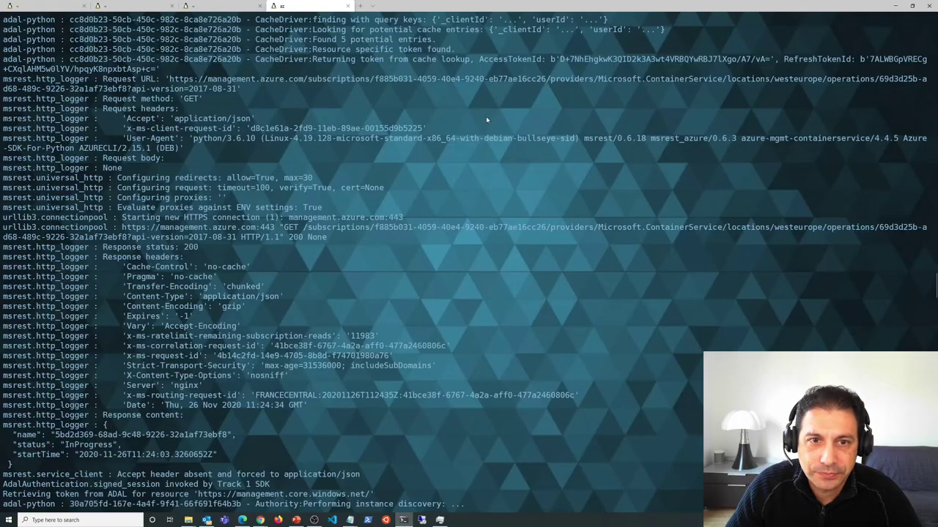
- In a new terminal session, run az aks get-credentials for resource group RG-StanislasIO and cluster stancluster1
click(359, 5)
drag(439, 6, 480, 237)
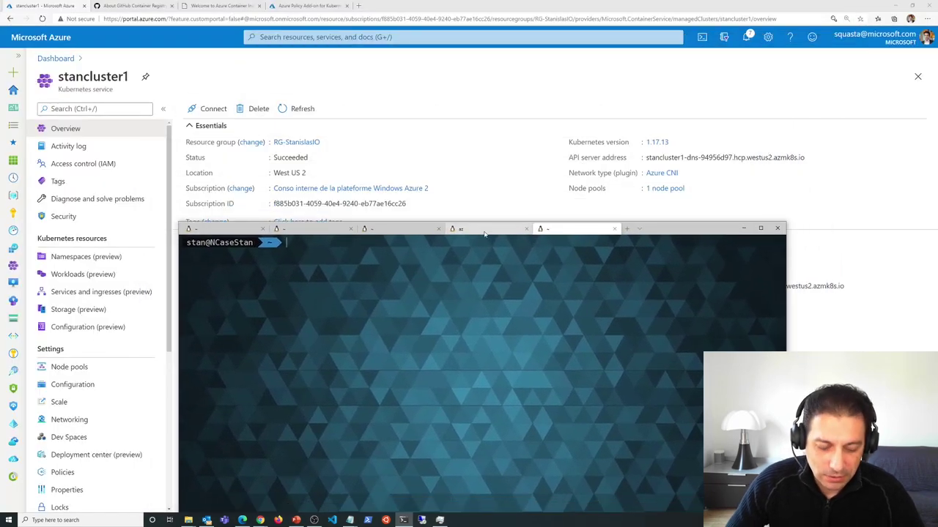
text(a)
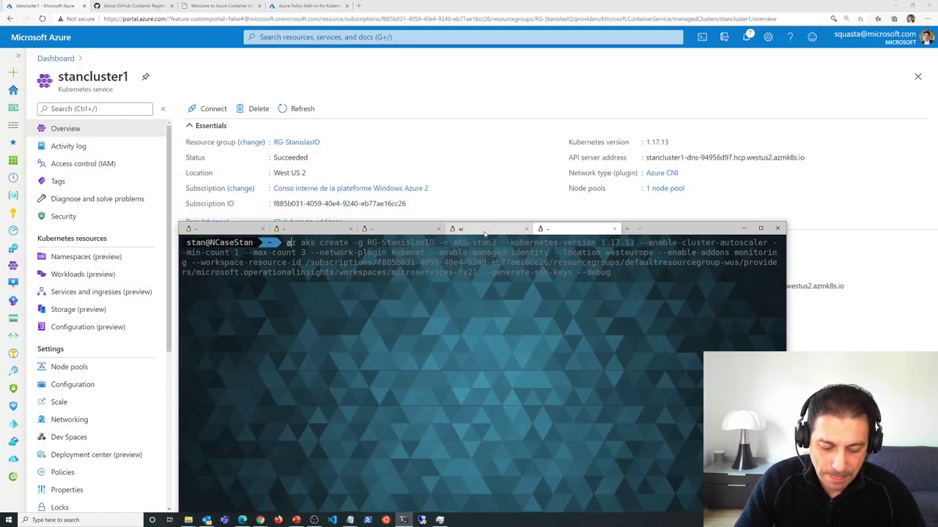
text(z aks )
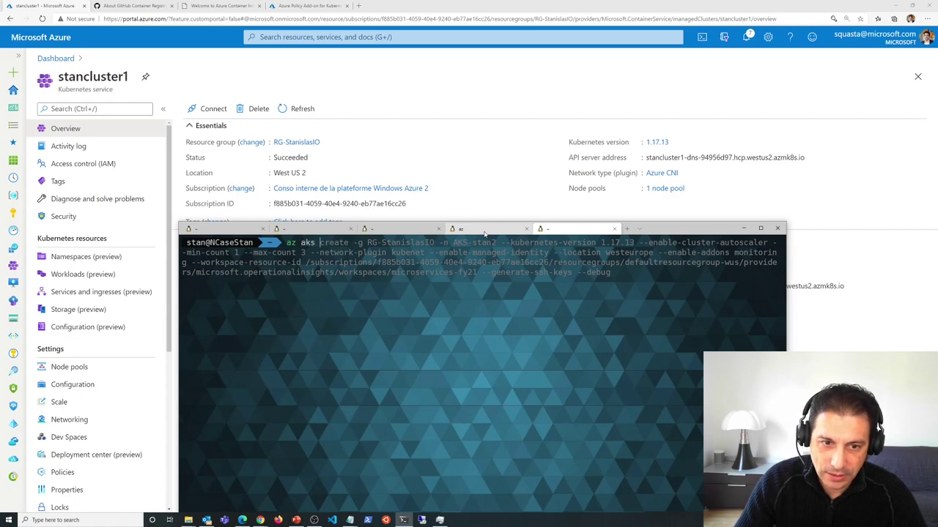
text(get)
key(Right)
key(Left)
key(Left)
key(Left)
key(Left)
key(Left)
key(Left)
key(Left)
key(Left)
key(Left)
key(Left)
key(Left)
key(Left)
key(Left)
key(Left)
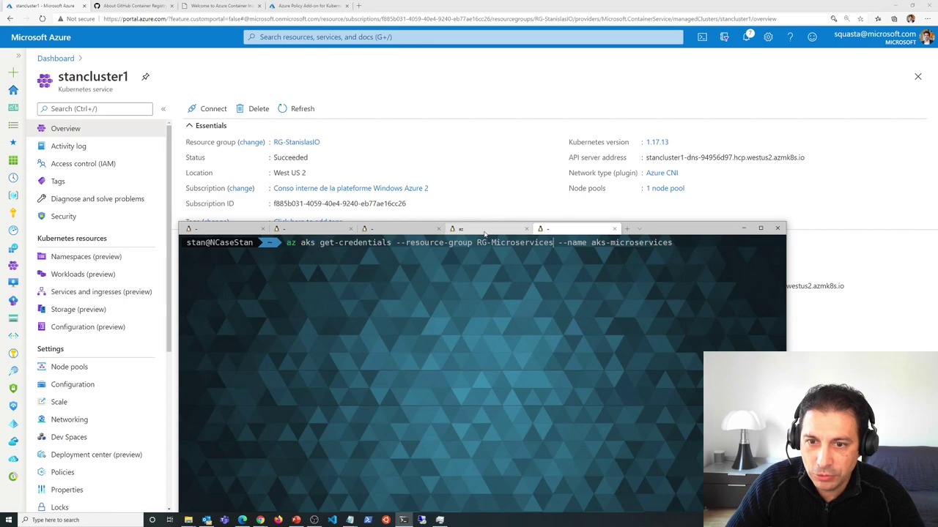
key(Left)
key(Left)
key(Left)
key(Left)
key(Left)
key(Left)
key(Left)
key(Left)
key(Left)
key(Left)
key(Left)
key(BackSpace)
key(BackSpace)
key(BackSpace)
key(BackSpace)
key(BackSpace)
key(BackSpace)
key(BackSpace)
key(BackSpace)
key(BackSpace)
key(BackSpace)
key(BackSpace)
key(BackSpace)
key(BackSpace)
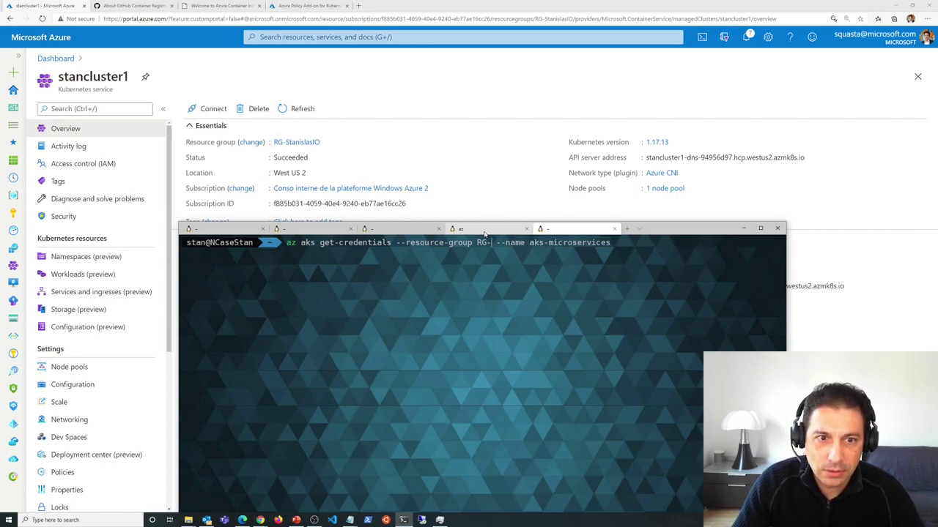
text(S)
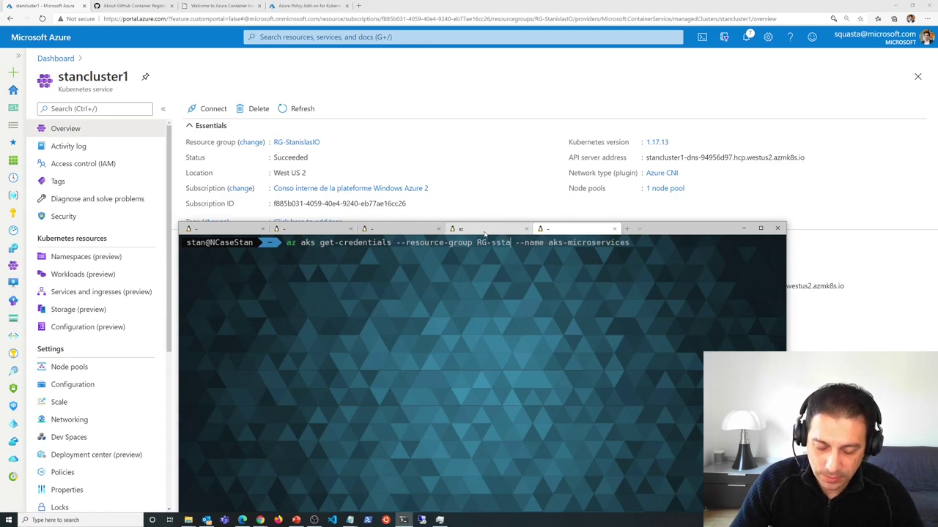
text(tanislas)
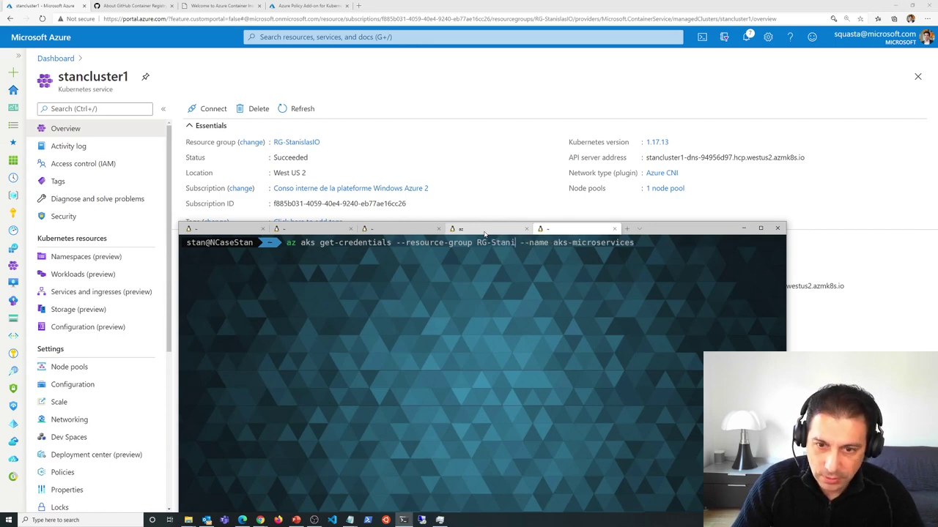
text(IO)
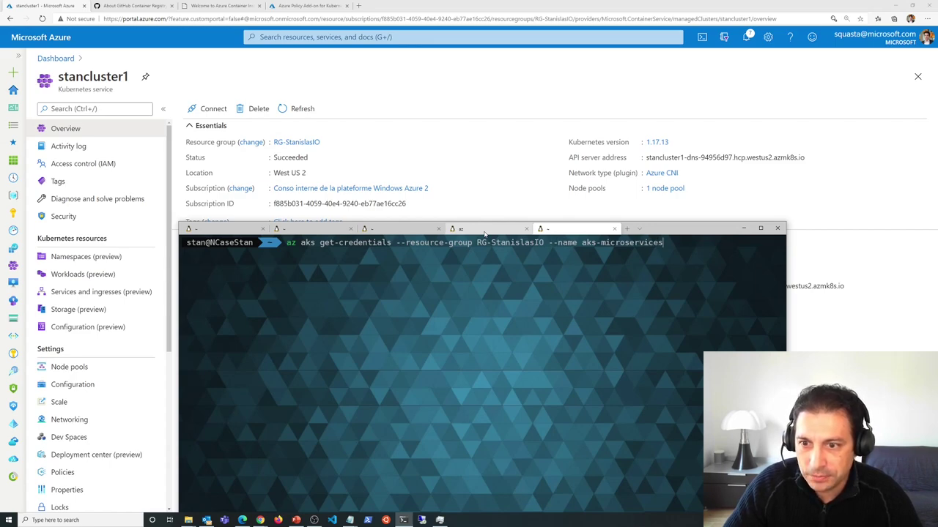
key(BackSpace)
key(BackSpace)
key(BackSpace)
key(BackSpace)
key(BackSpace)
key(BackSpace)
key(BackSpace)
key(BackSpace)
key(BackSpace)
key(BackSpace)
key(BackSpace)
key(BackSpace)
key(BackSpace)
key(BackSpace)
key(BackSpace)
key(BackSpace)
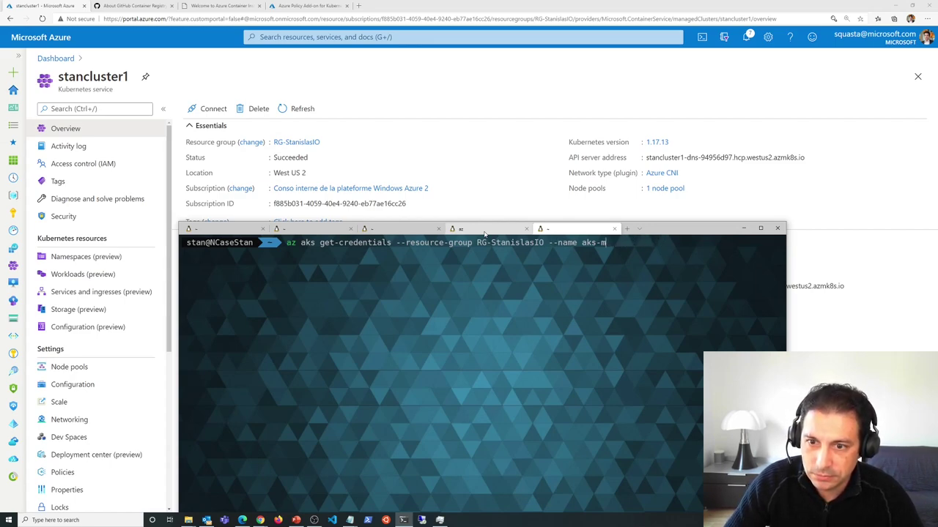
key(BackSpace)
text(s)
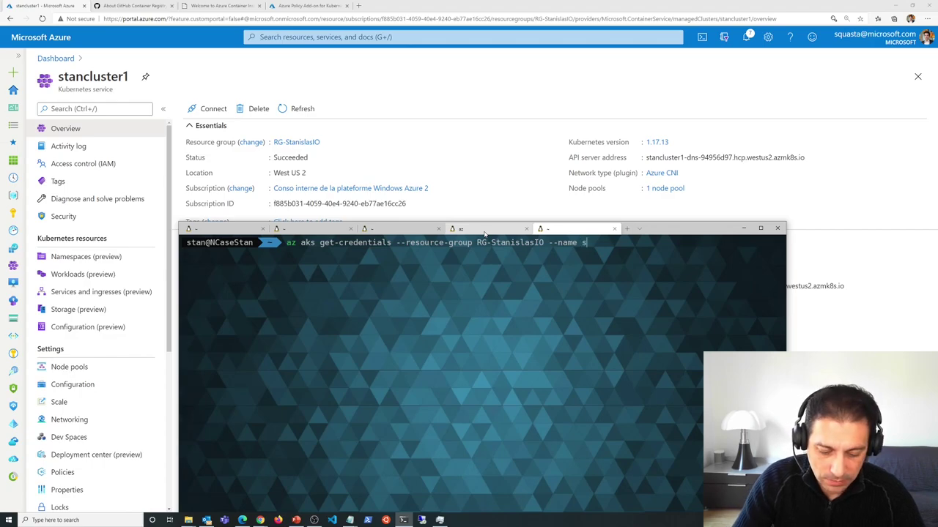
text(tancluster1)
key(Return)
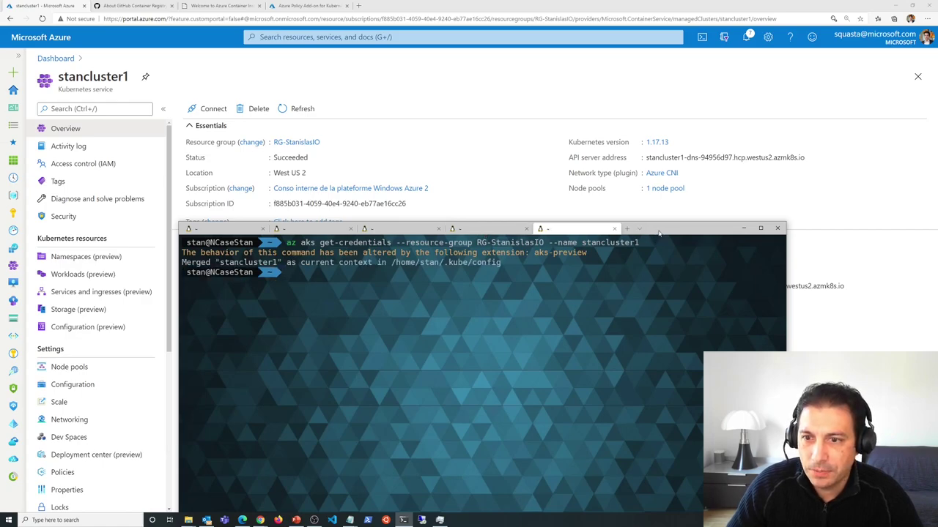
drag(658, 231, 646, 124)
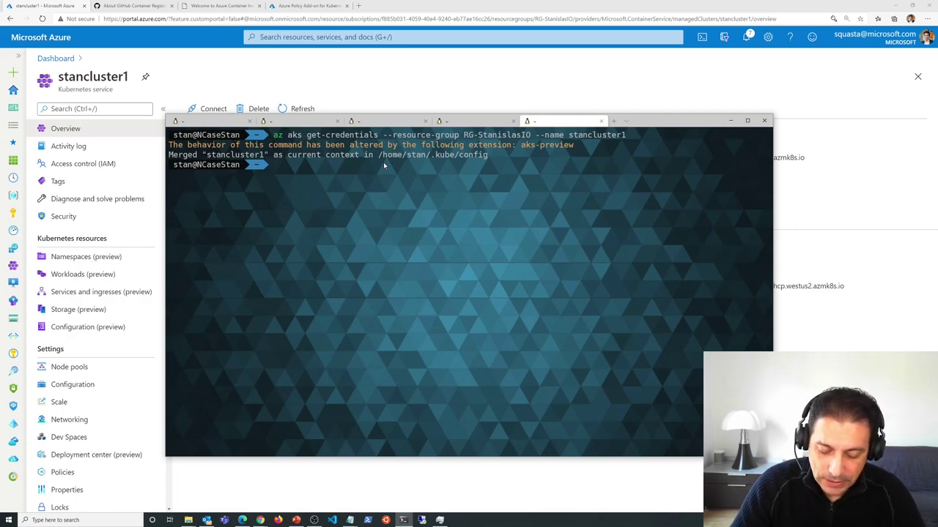
- Run kubectl get nodes to confirm stancluster1's three Ready nodes
text(ku)
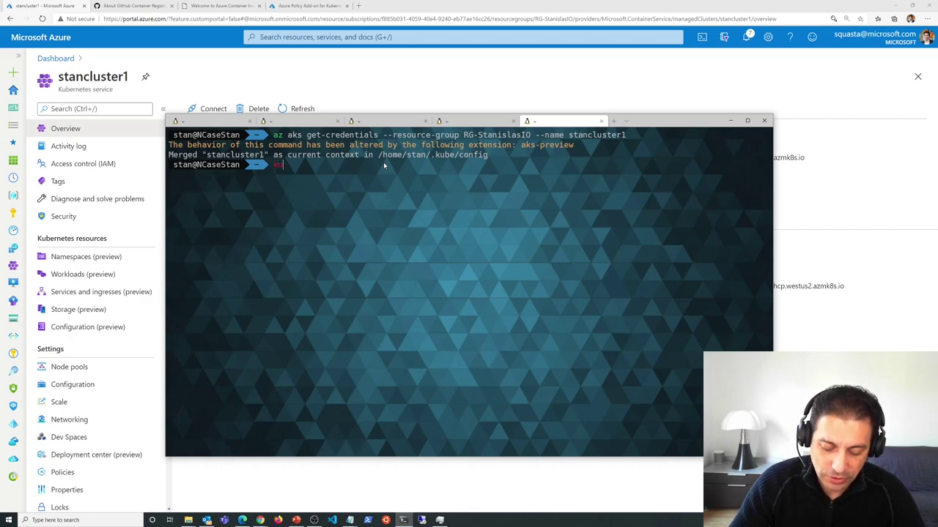
text(bectl )
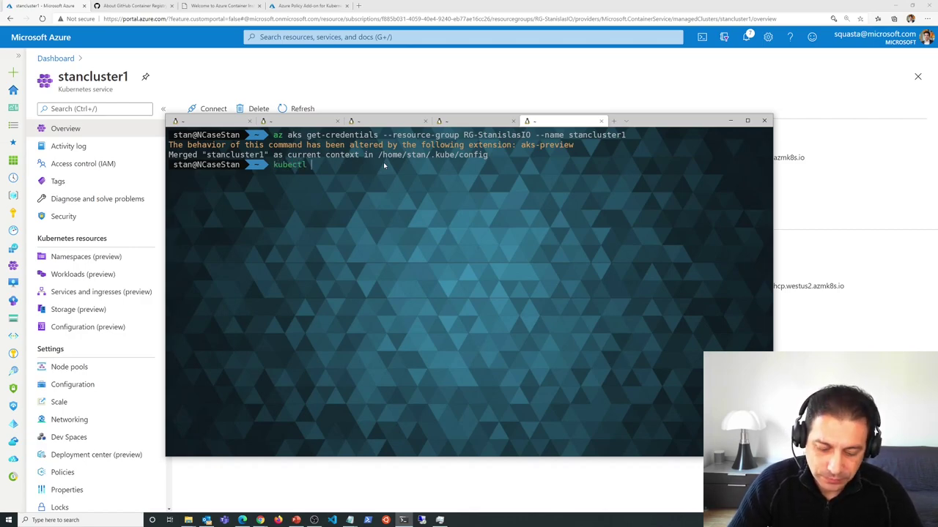
text(get nodes)
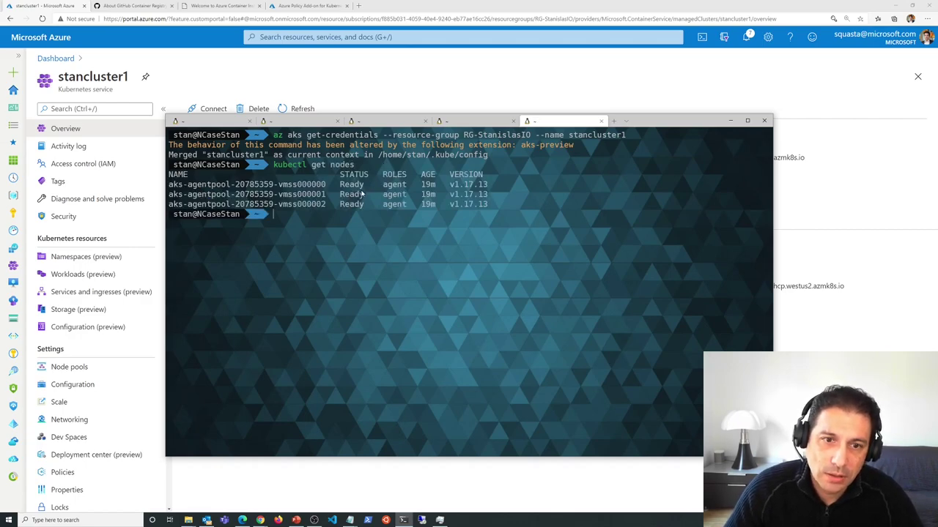
drag(170, 184, 343, 195)
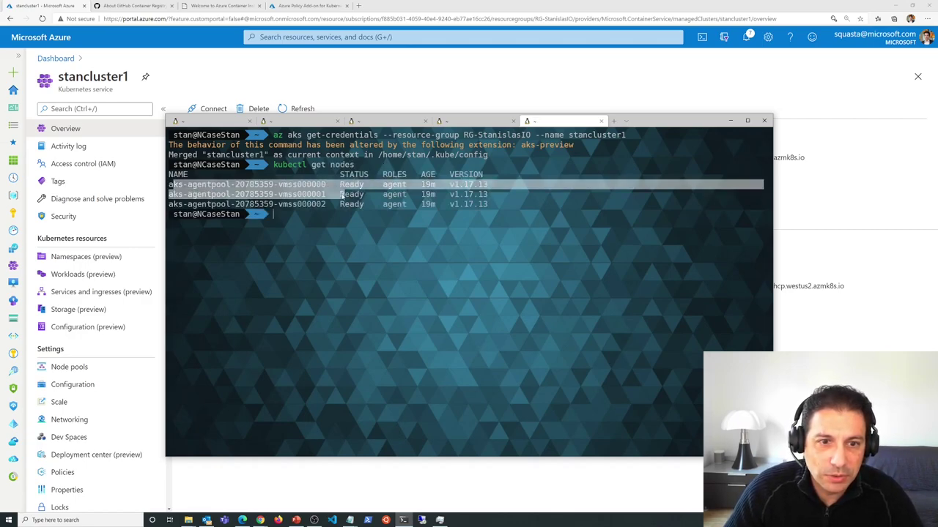
drag(653, 124, 700, 121)
click(519, 296)
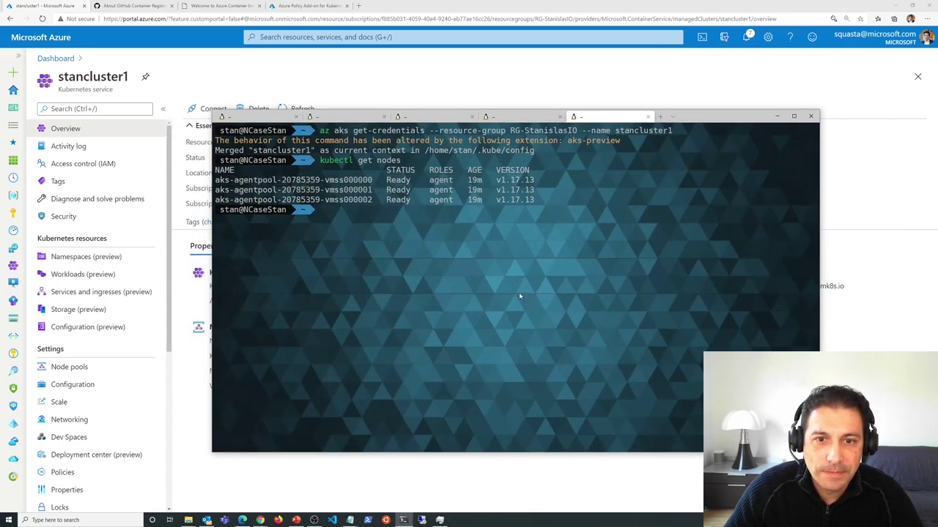
- List pods in the default namespace (none found), then list the home folder
text(k ge)
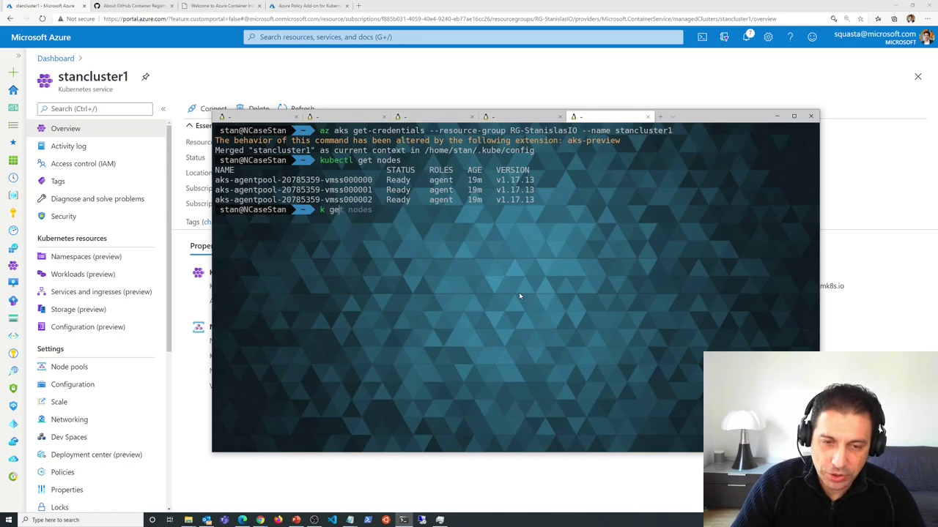
text(t pods )
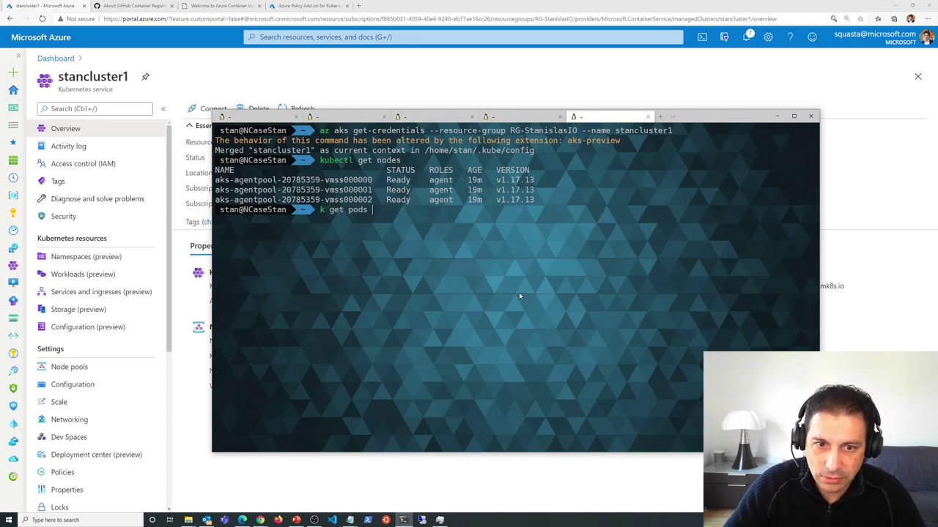
text(-n)
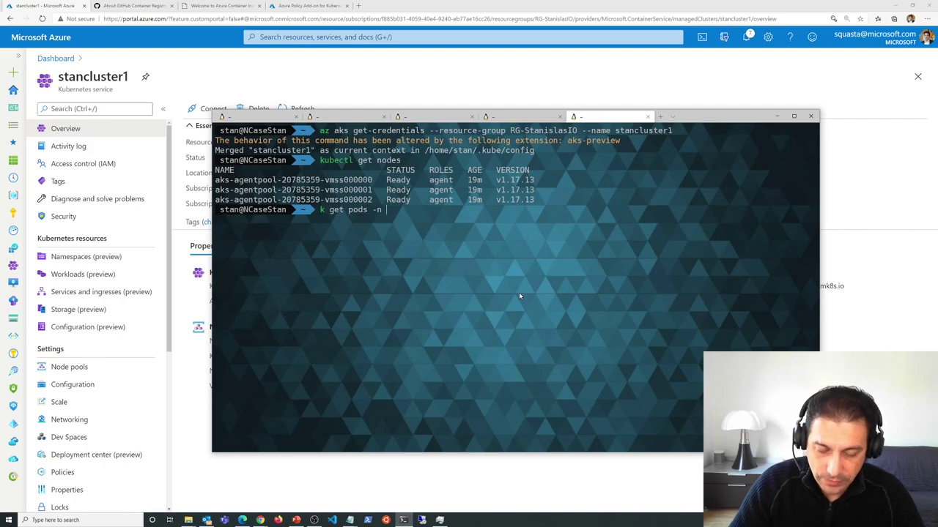
key(BackSpace)
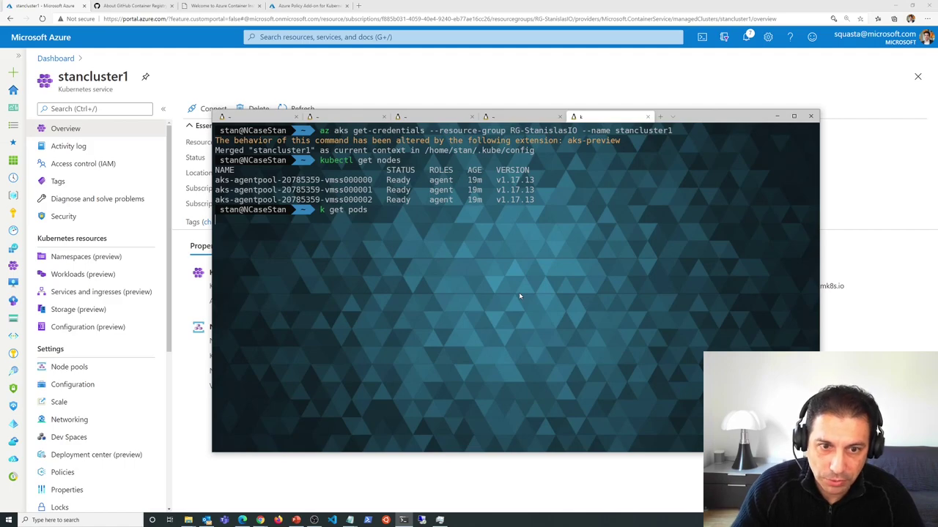
key(Return)
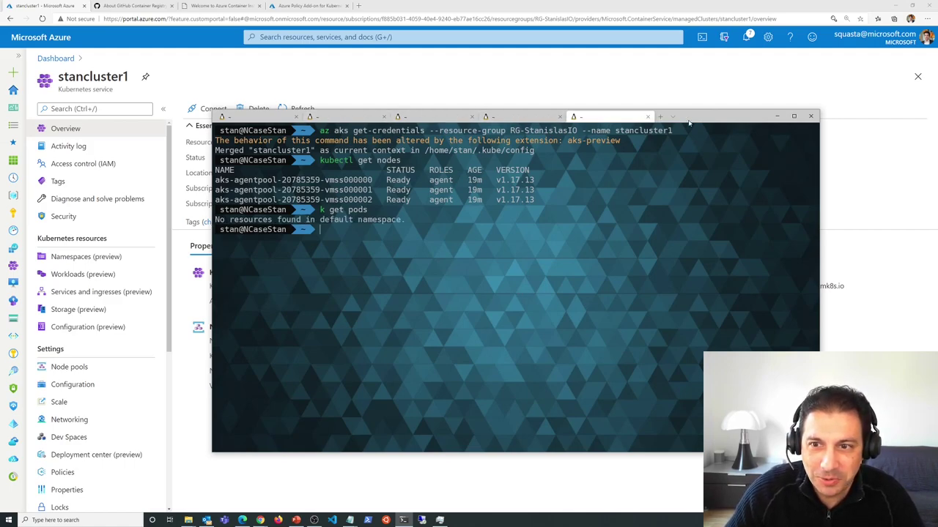
text(ls)
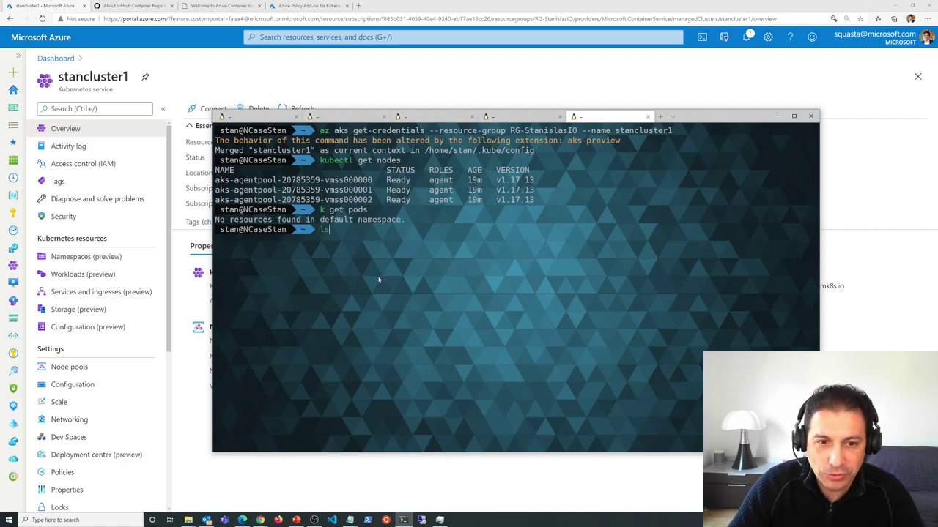
key(Return)
text(cd )
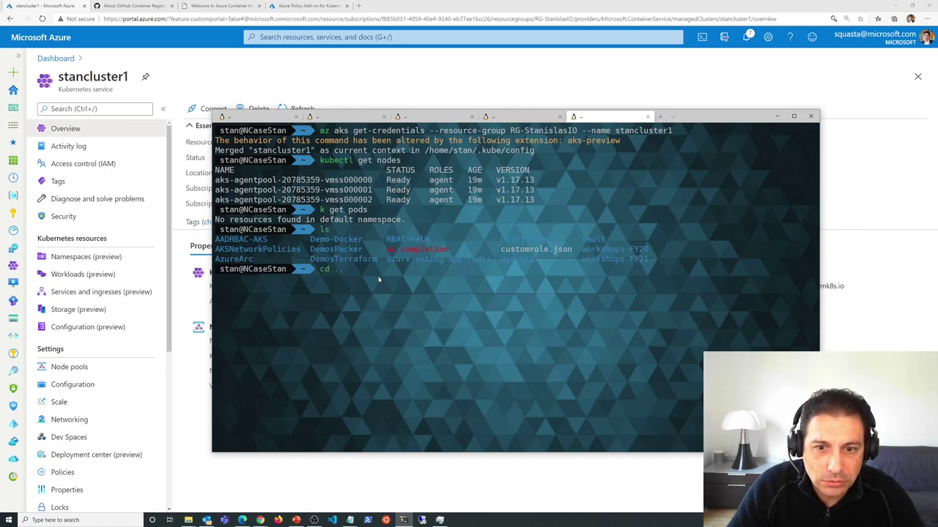
text(Demo)
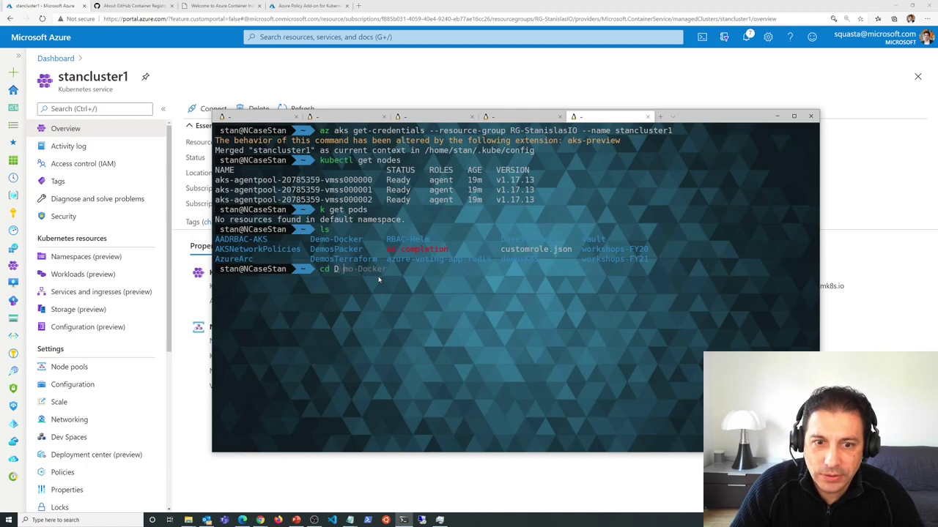
- Change into the demosK8S folder and list its contents
key(Tab)
key(Tab)
key(Tab)
key(Tab)
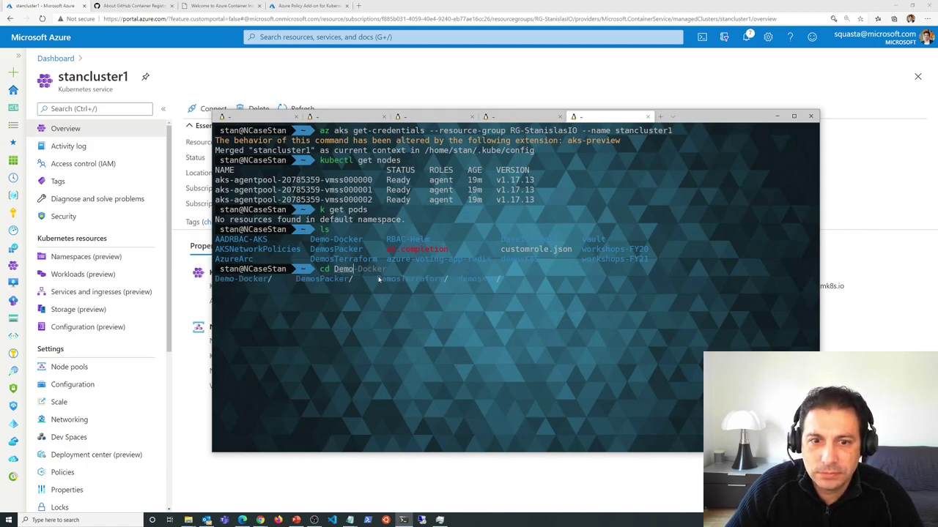
key(Tab)
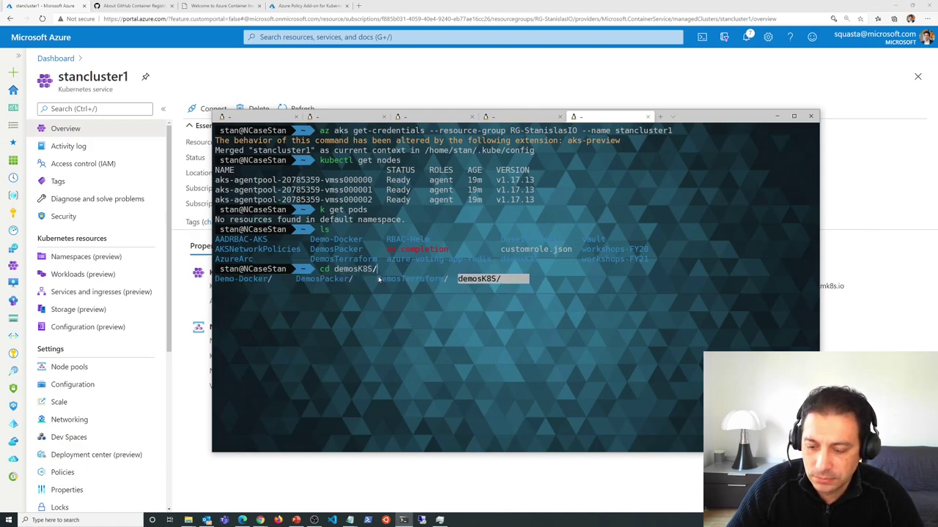
key(Return)
key(Return)
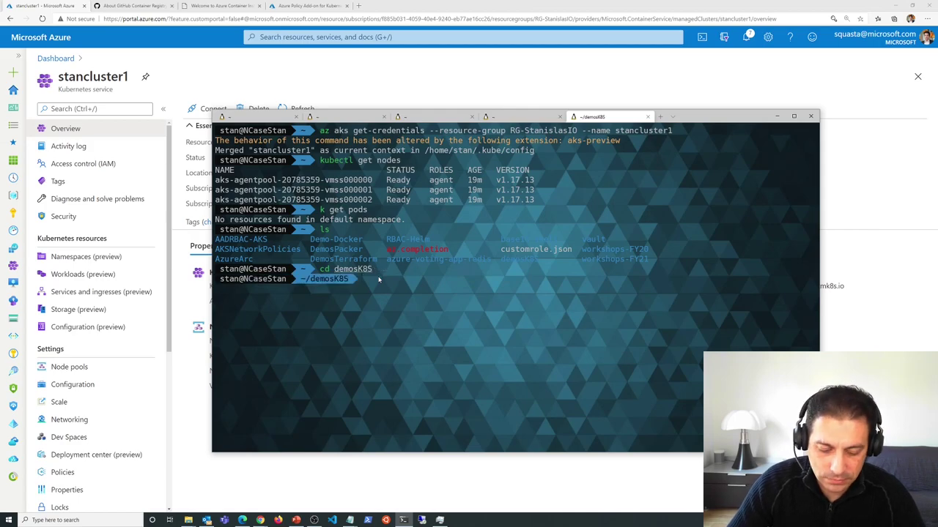
text(ls)
key(Return)
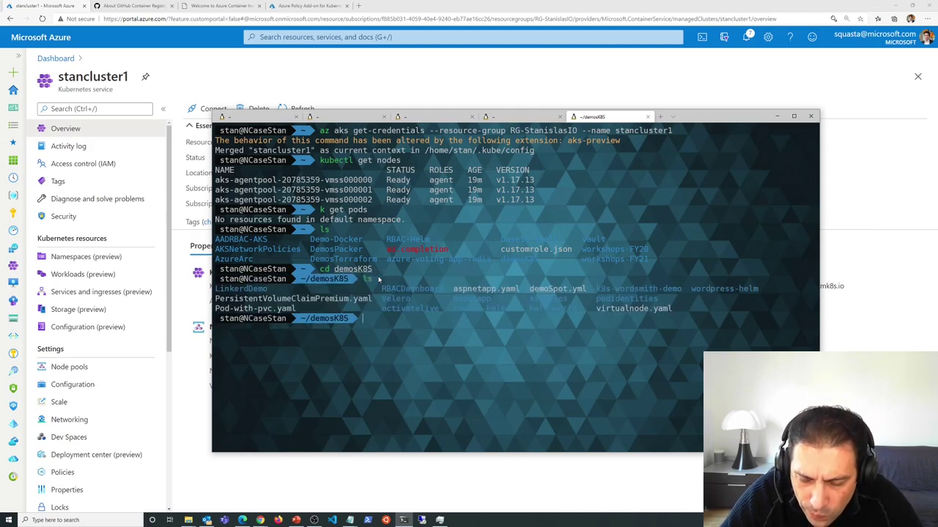
- Print aspnetapp.yaml and scroll through its Pod, Service and Ingress sections
text(cat )
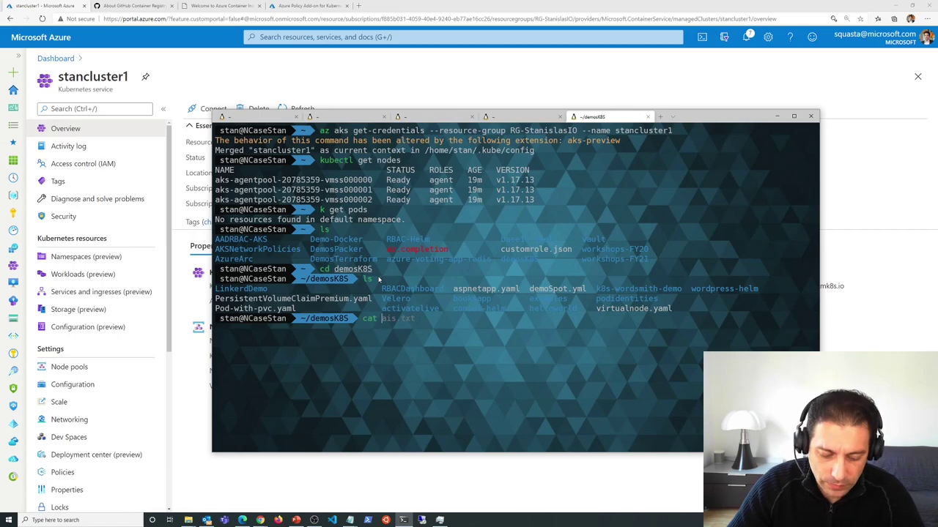
text(a)
key(Tab)
key(Tab)
key(Tab)
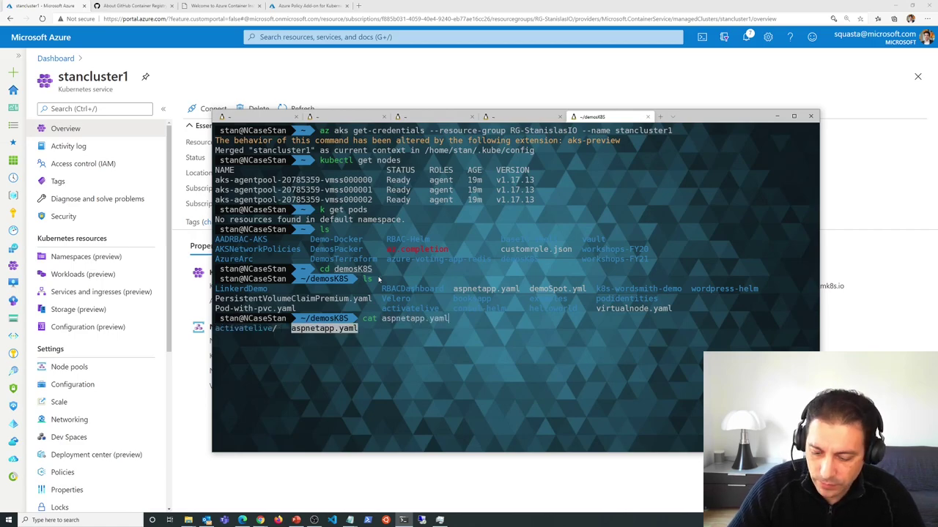
key(Return)
key(Return)
scroll(335, 251, up, 10)
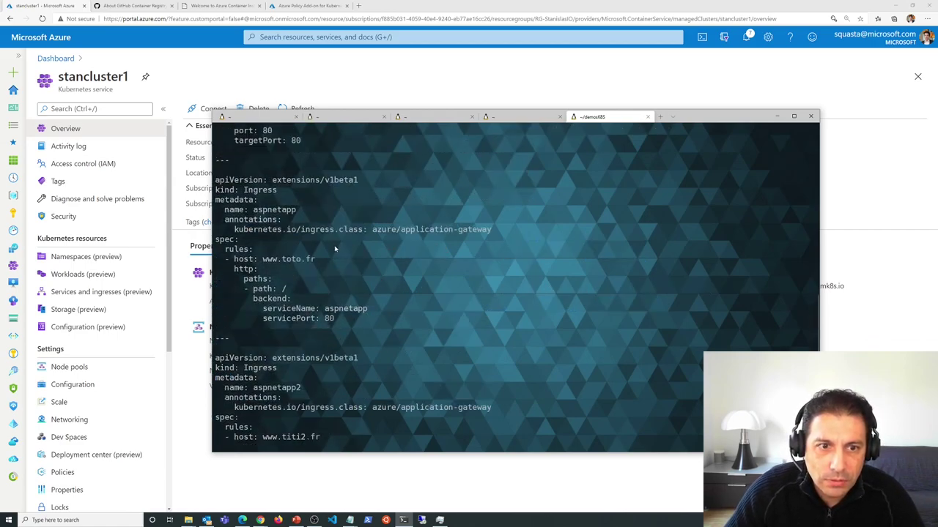
scroll(334, 251, up, 7)
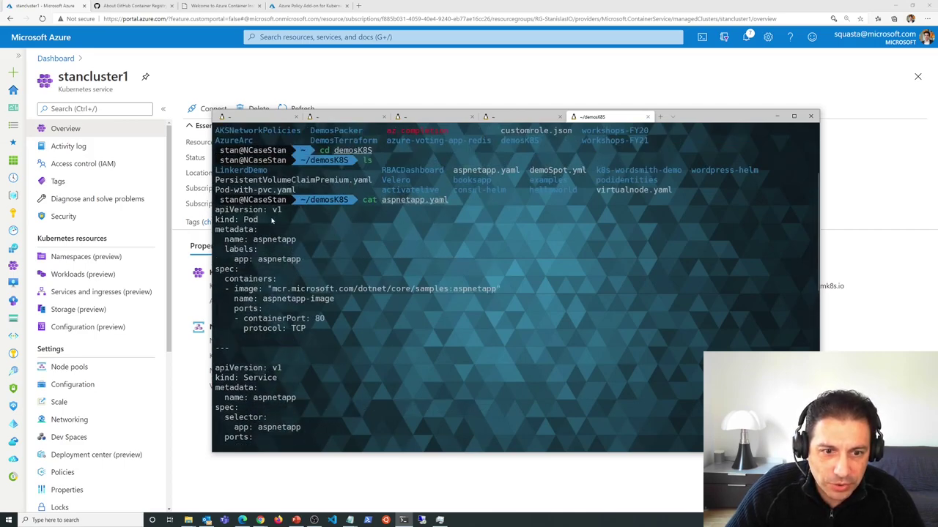
scroll(275, 220, down, 1)
scroll(267, 216, down, 5)
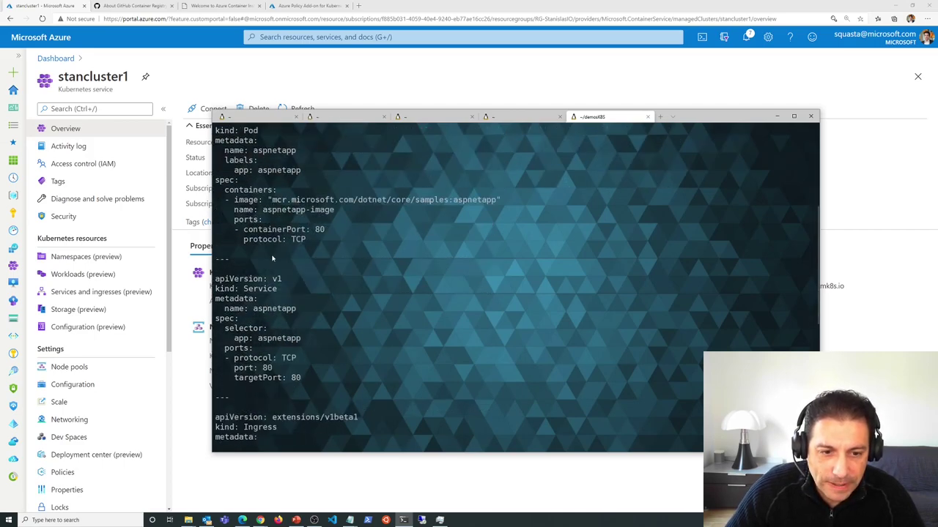
scroll(310, 333, down, 3)
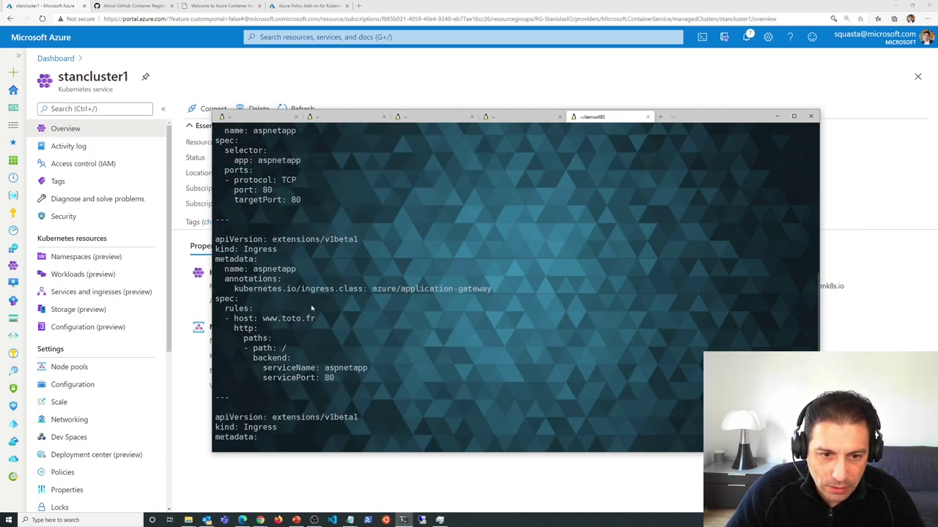
scroll(298, 255, down, 5)
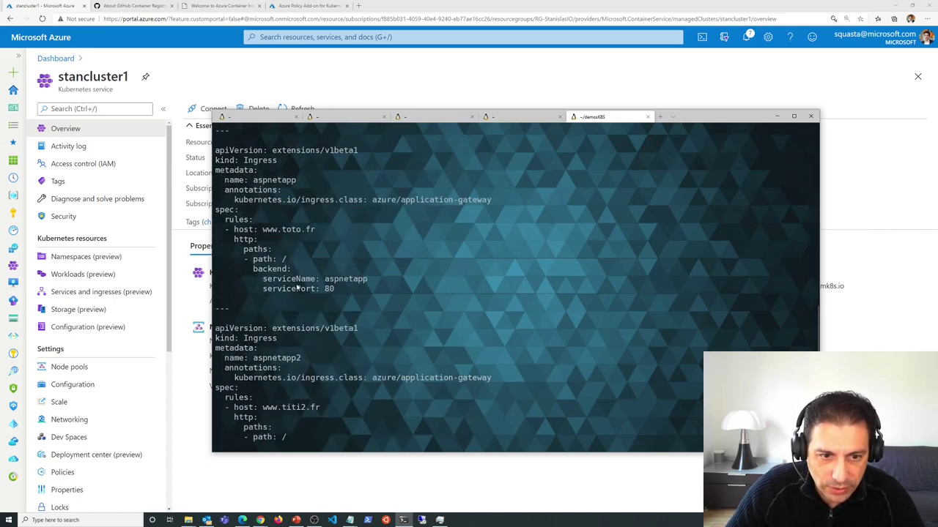
scroll(290, 288, up, 15)
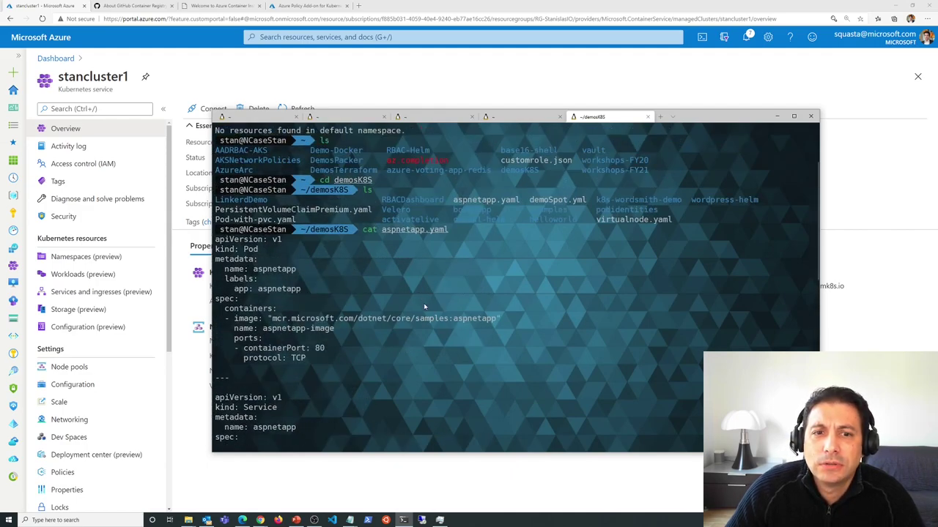
scroll(424, 306, down, 15)
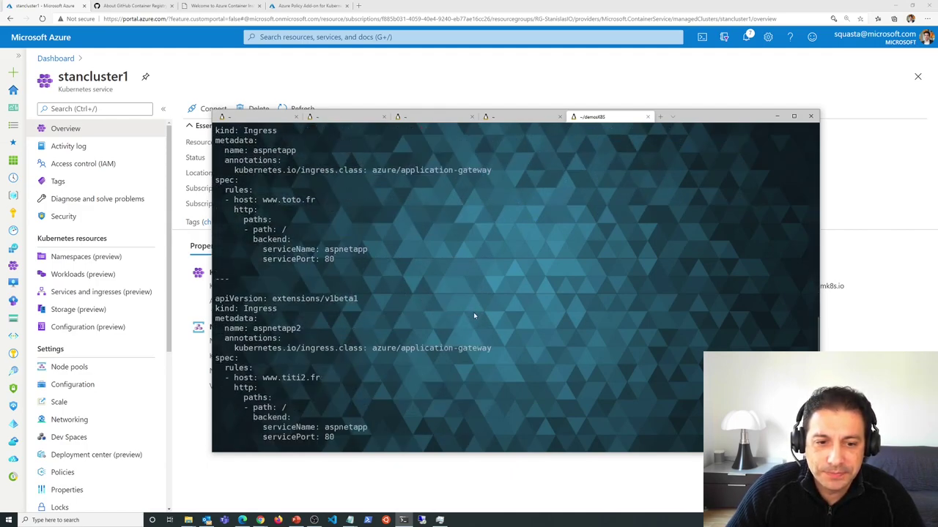
- Clear the screen, deploy aspnetapp.yaml with kubectl apply -f, and check pods with k get pods
key(ctrl+l)
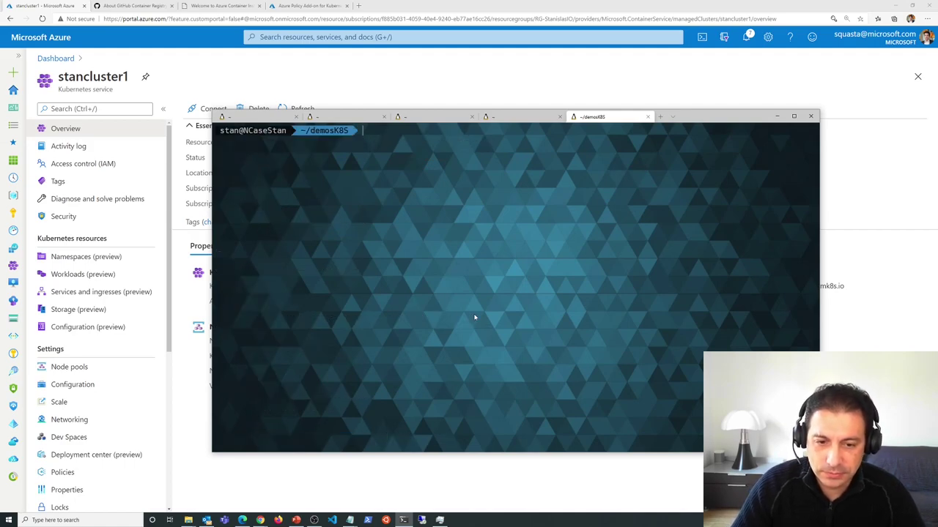
text(kube)
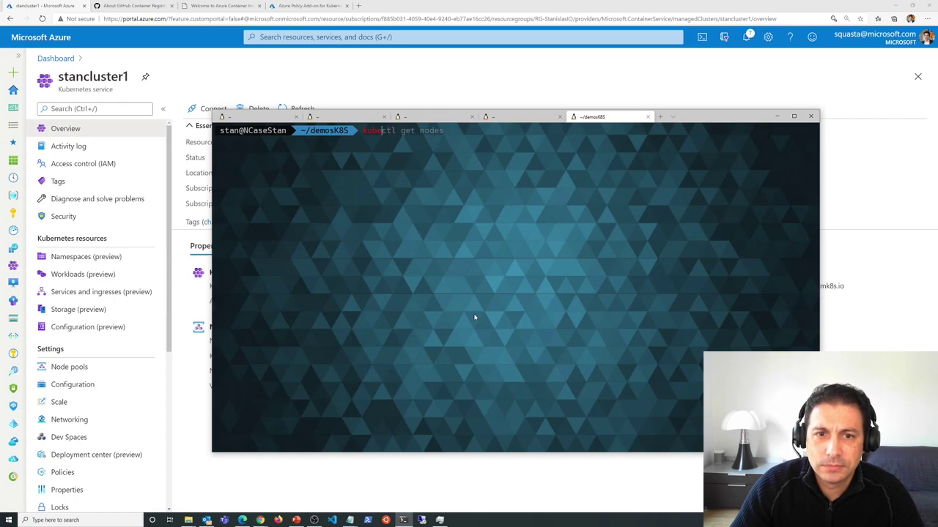
text(ctl )
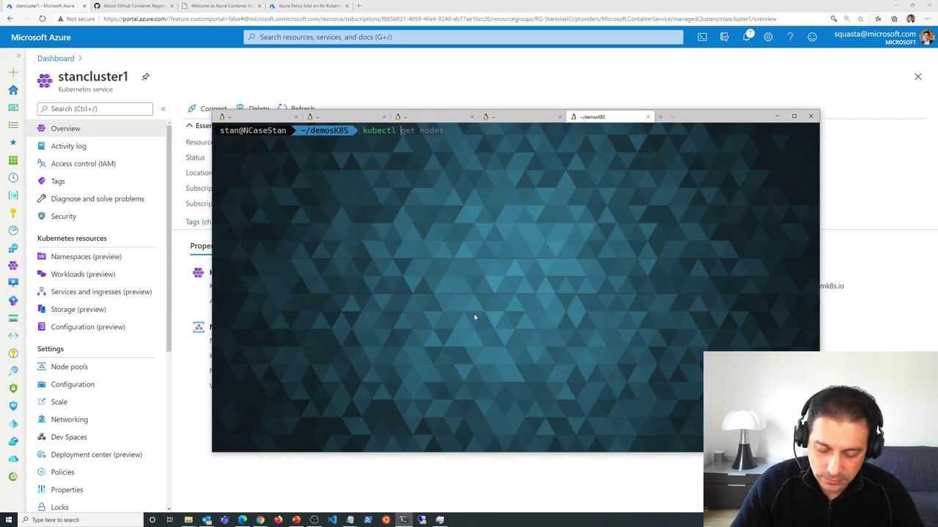
text(appl)
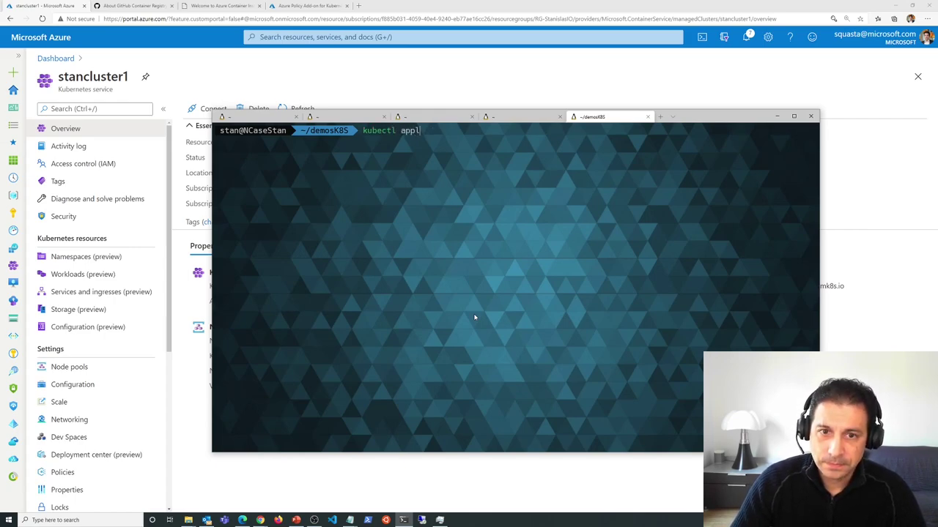
text(y -f)
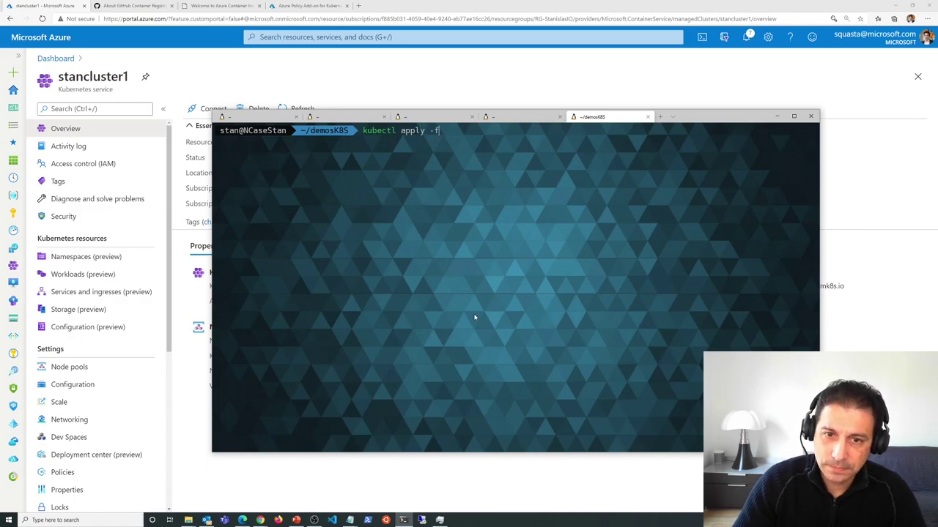
key(Tab)
key(Tab)
key(Tab)
key(Tab)
key(Tab)
key(Tab)
key(Tab)
key(Tab)
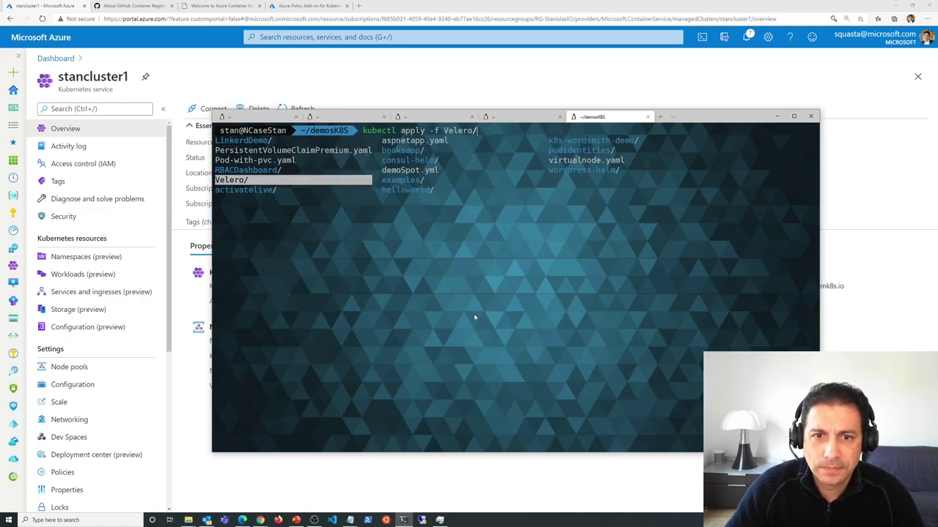
key(Return)
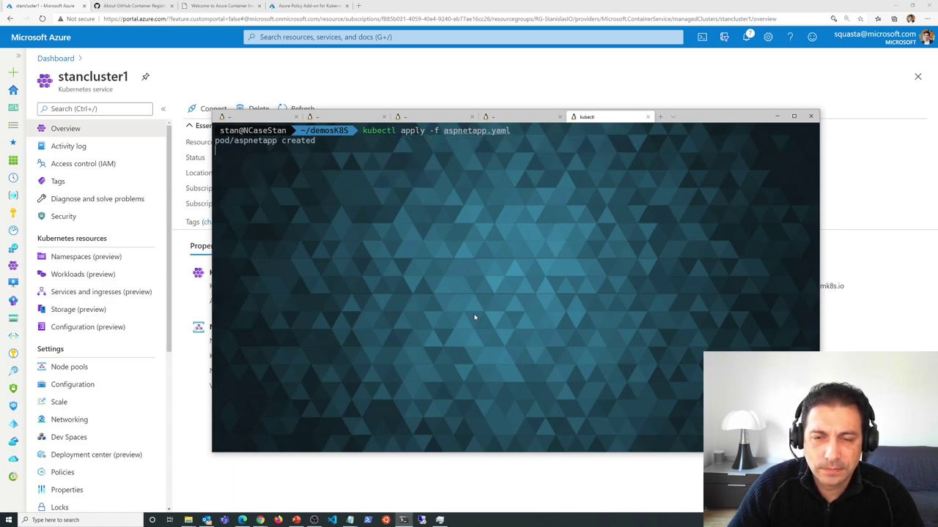
text(k get)
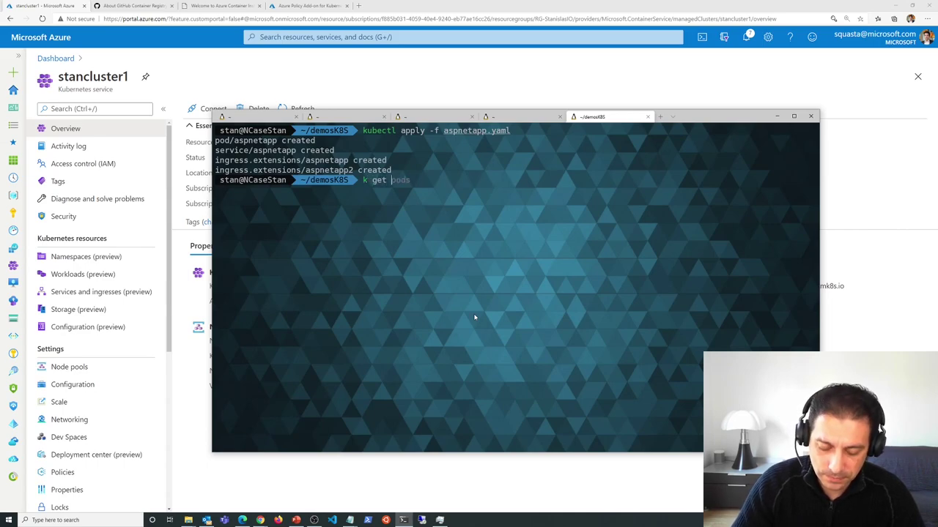
key(Right)
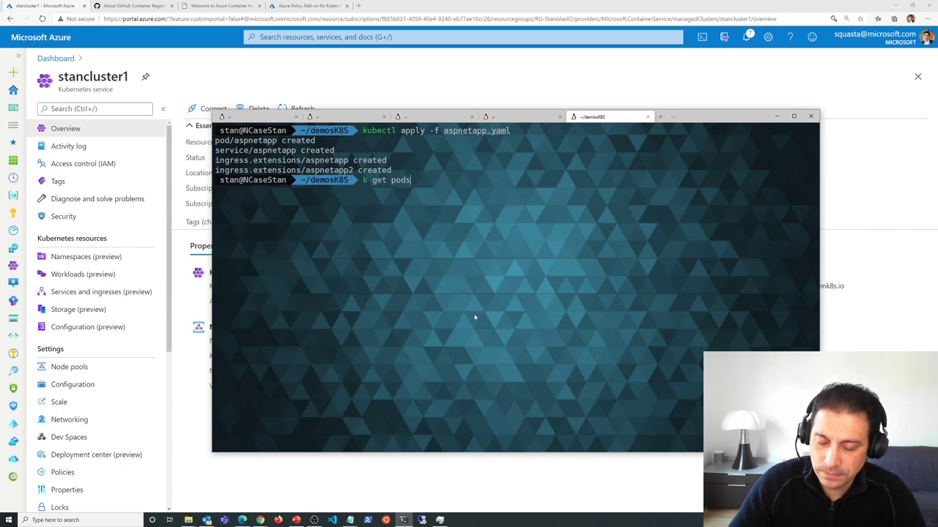
key(Return)
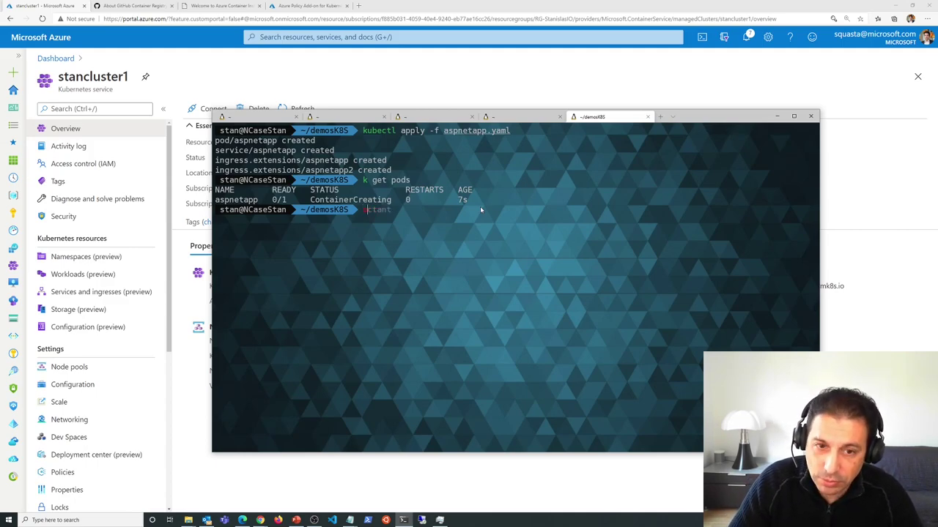
- Launch k9s and view the aspnetapp pod's aspnetapp-image container logs
text(k9s)
key(Return)
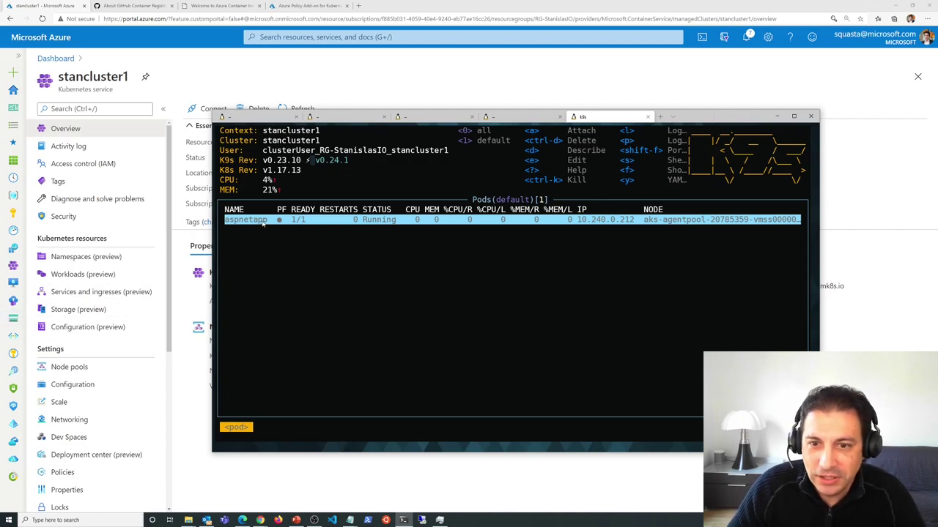
key(Return)
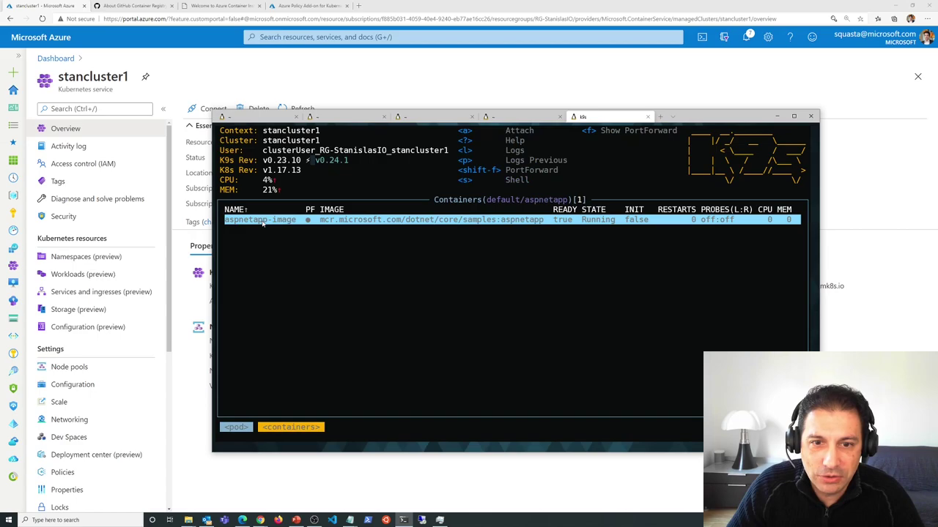
key(l)
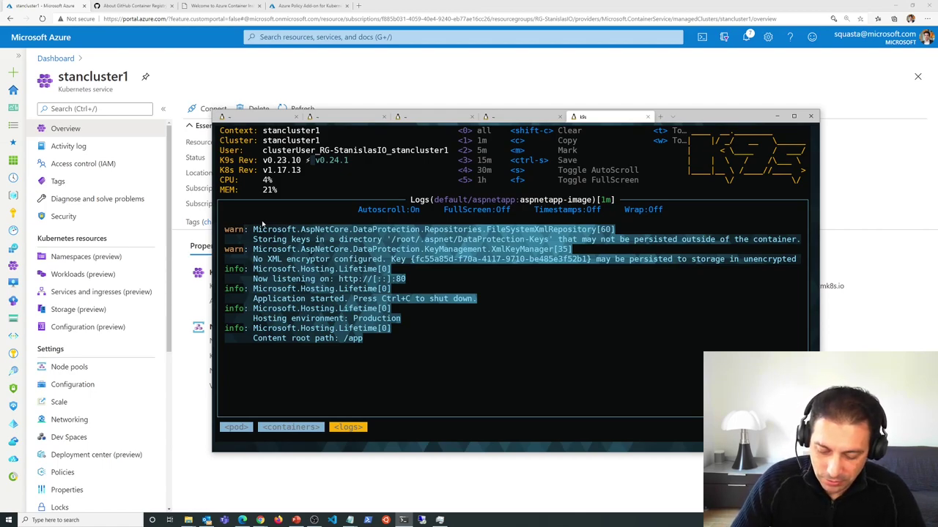
- Quit k9s with :quit and type the octant command at the shell
key(colon)
text(quit)
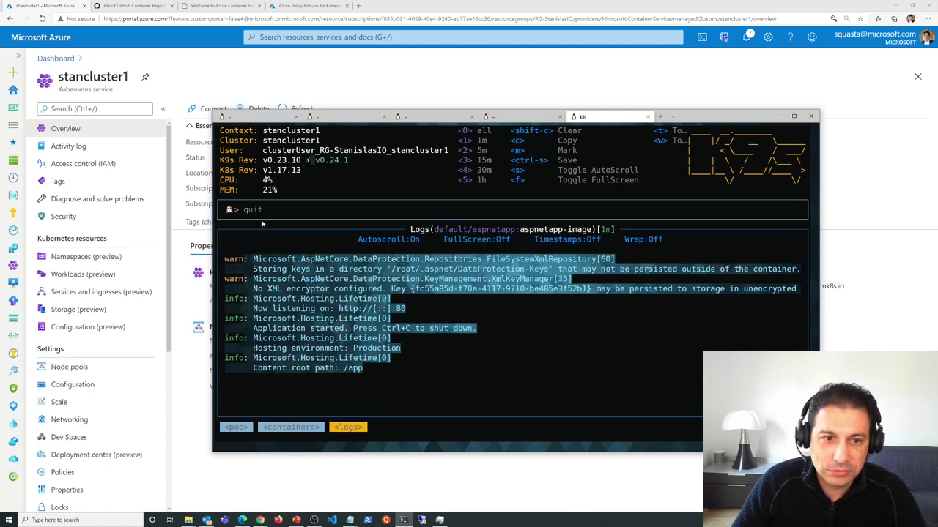
key(Return)
text(octant)
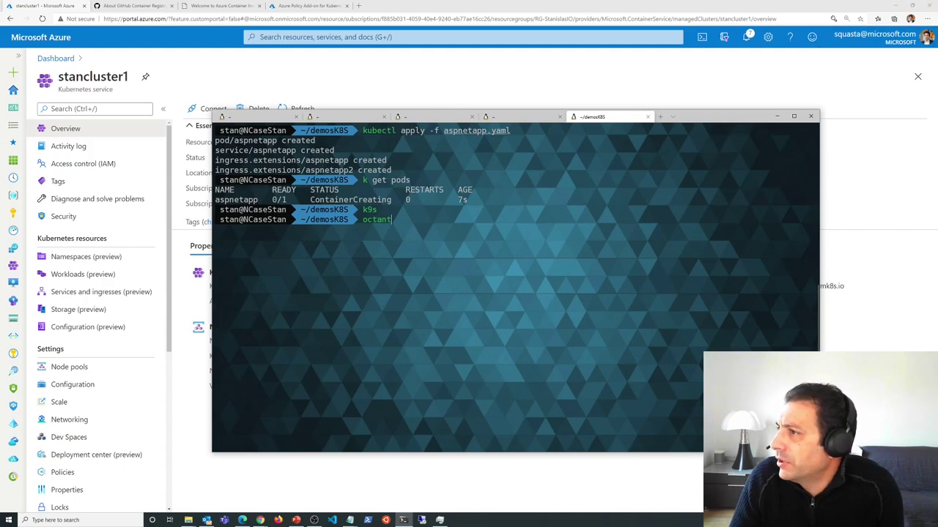
- Start the Octant dashboard server and load its address in a new browser tab
key(Return)
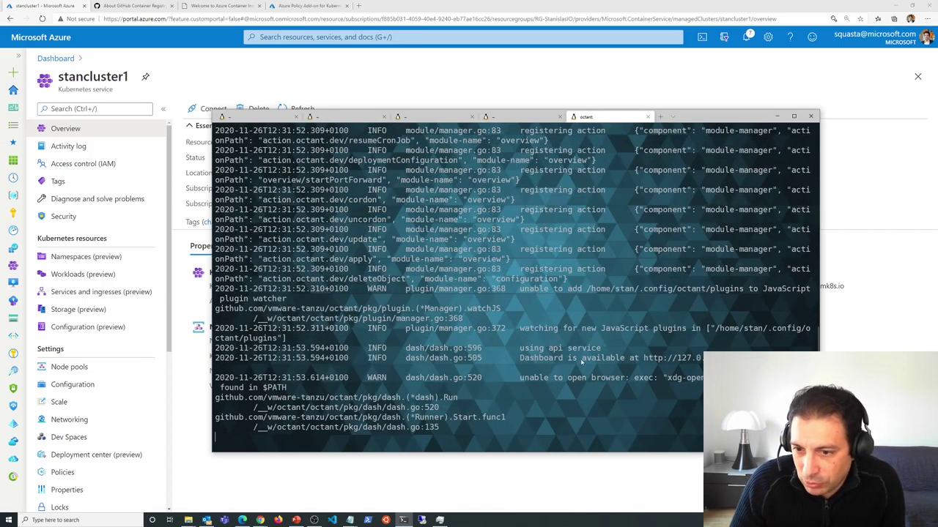
drag(644, 359, 765, 358)
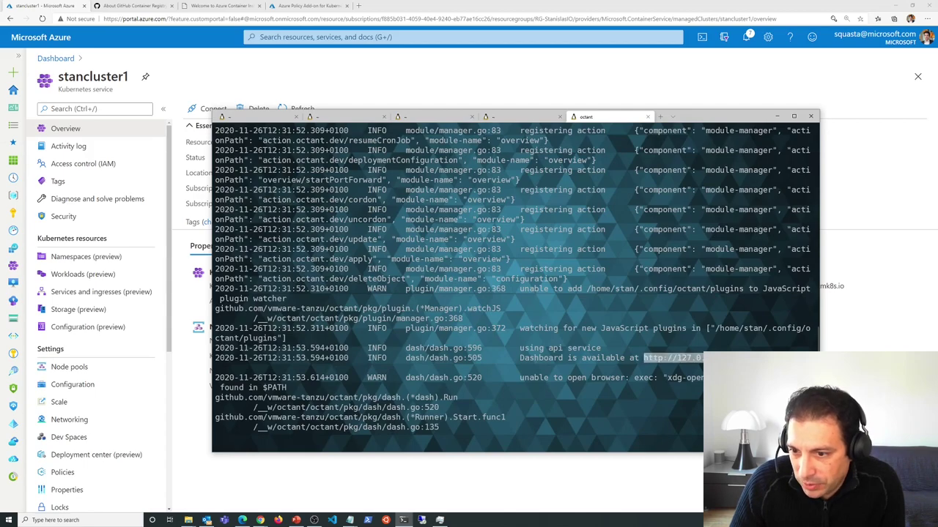
key(ctrl+c)
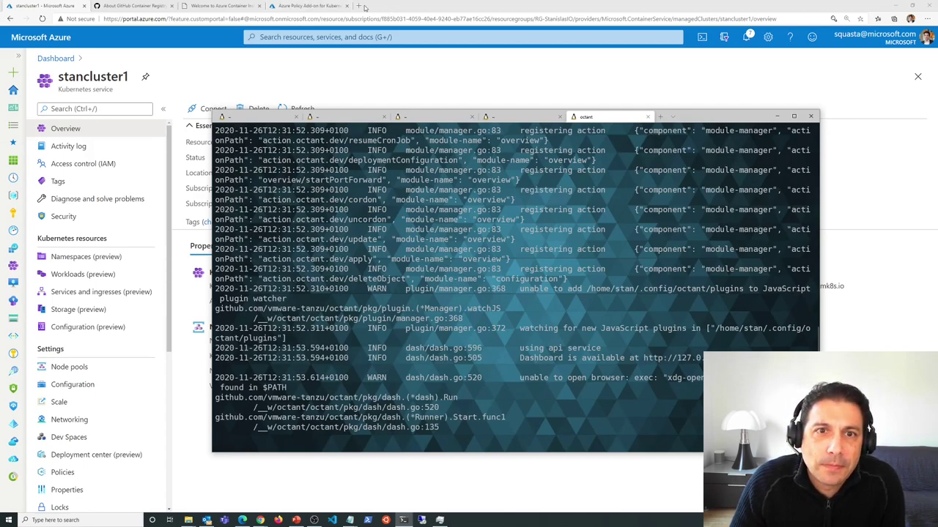
click(359, 6)
key(ctrl+v)
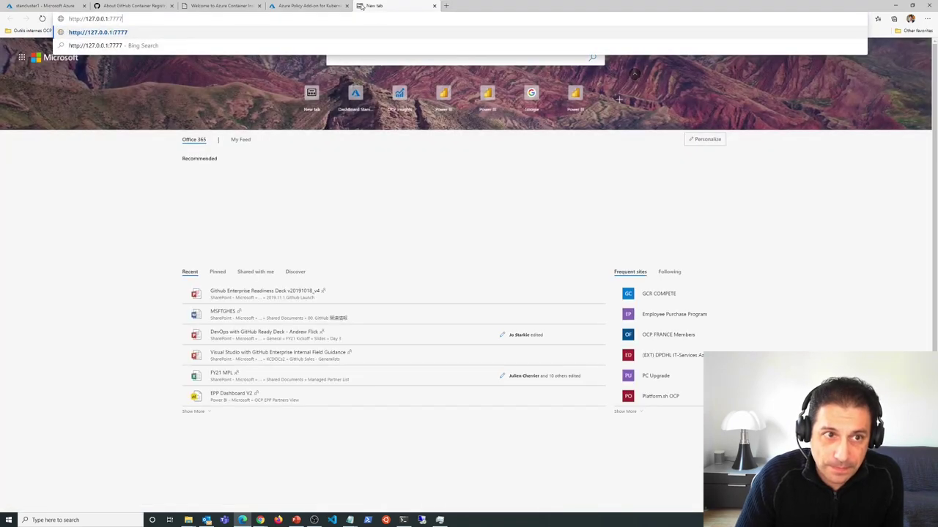
key(Return)
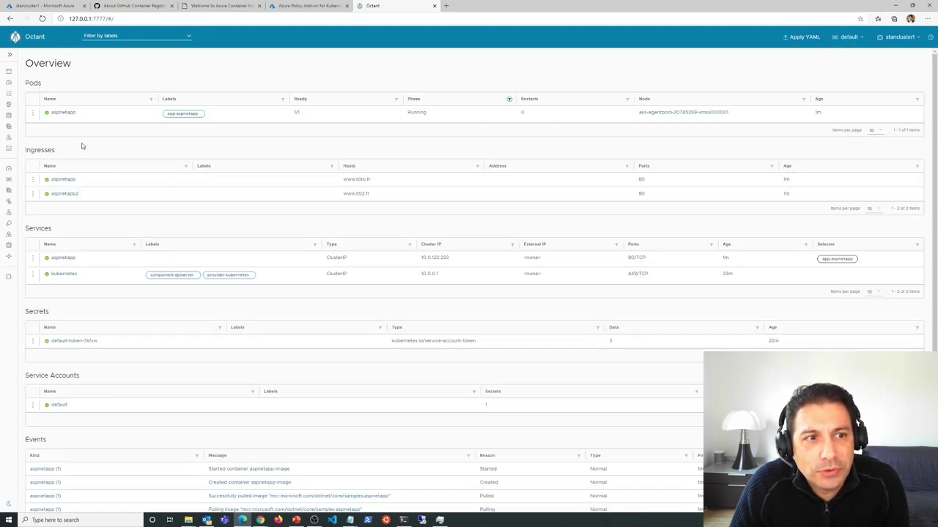
- Zoom the Octant Overview page to 200% and bring the browser to the front
click(927, 18)
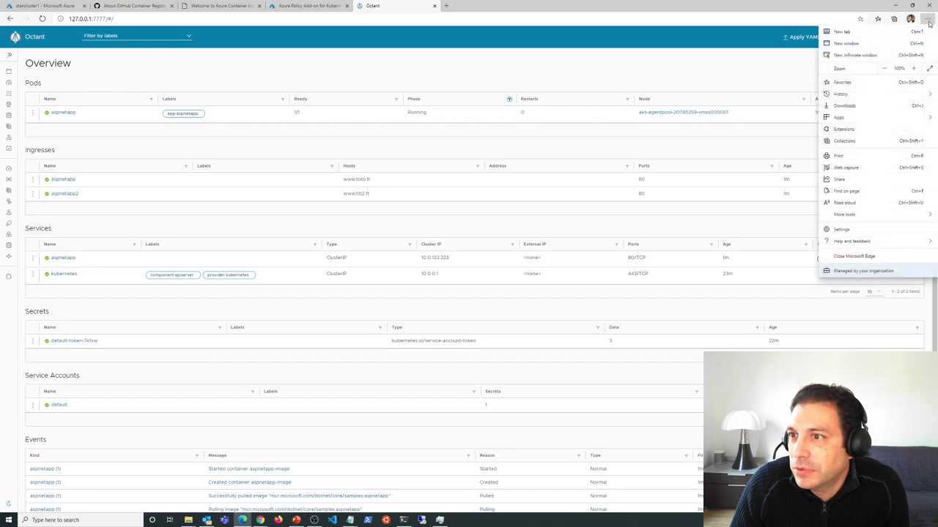
click(914, 68)
click(914, 69)
click(914, 68)
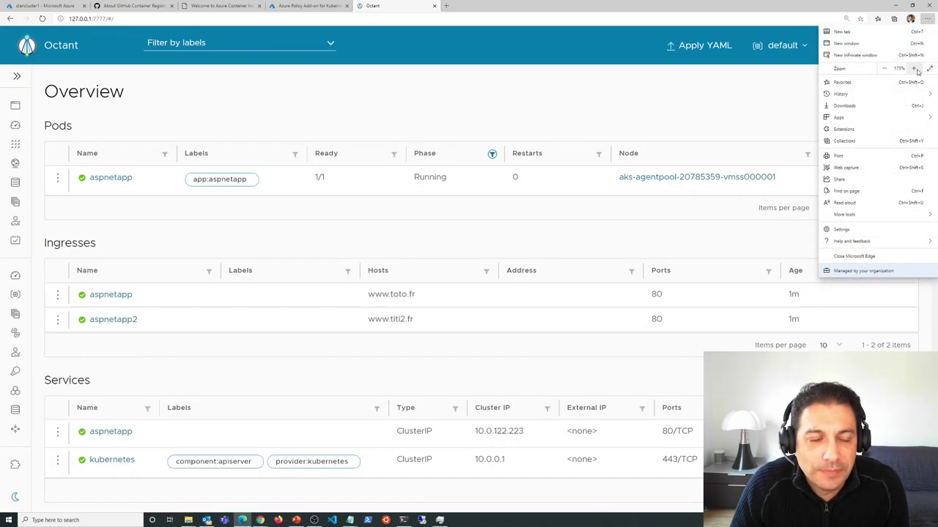
click(914, 68)
click(914, 68)
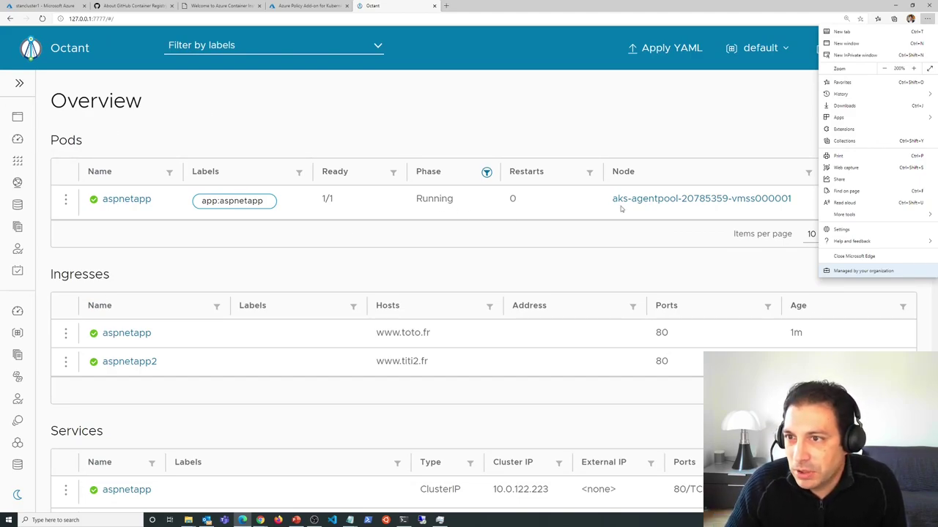
click(694, 130)
click(895, 5)
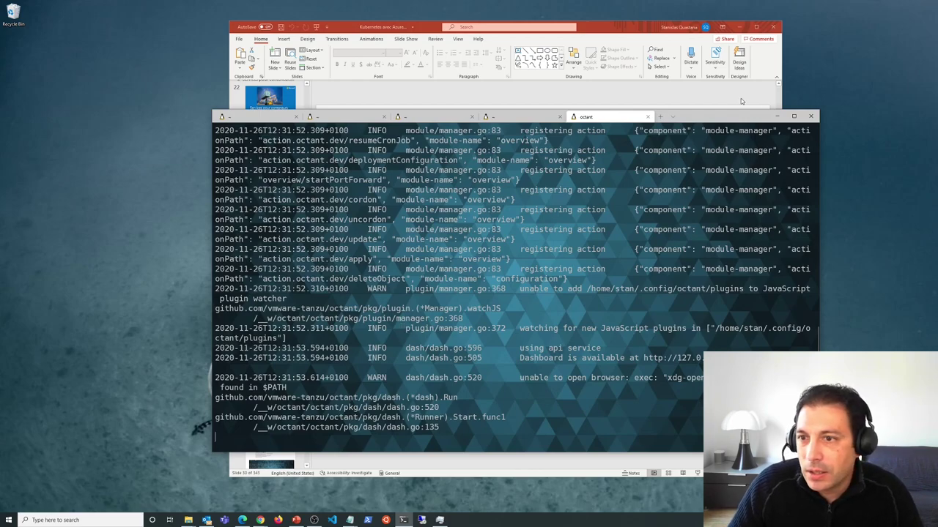
click(737, 27)
click(243, 521)
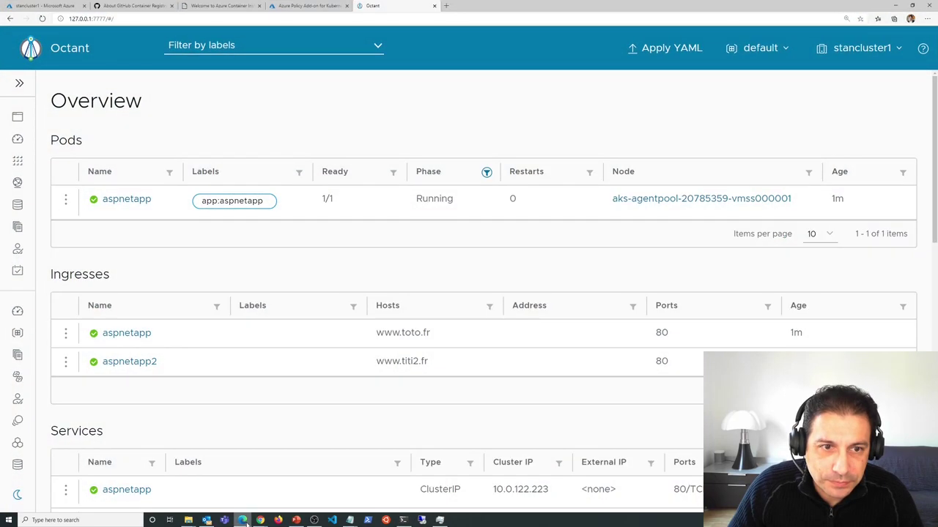
- Return to the Azure portal and list all seven Kubernetes services, including the Arc clusters
click(33, 8)
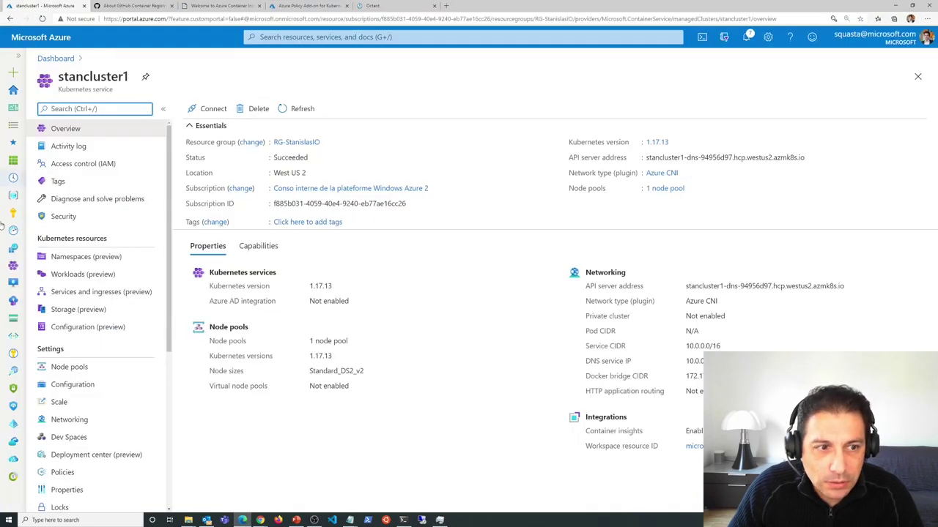
click(14, 268)
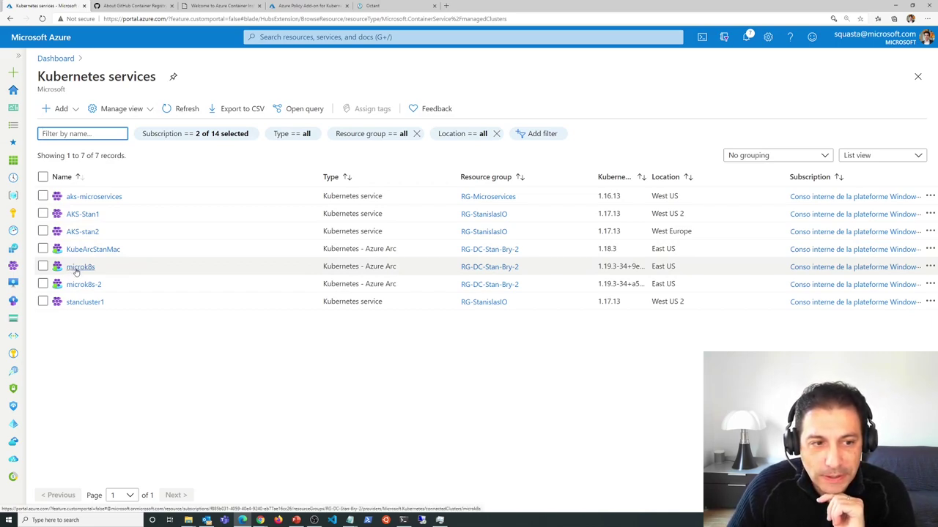
- Open the microk8s Azure Arc cluster and its Insights (preview) monitoring page
click(79, 266)
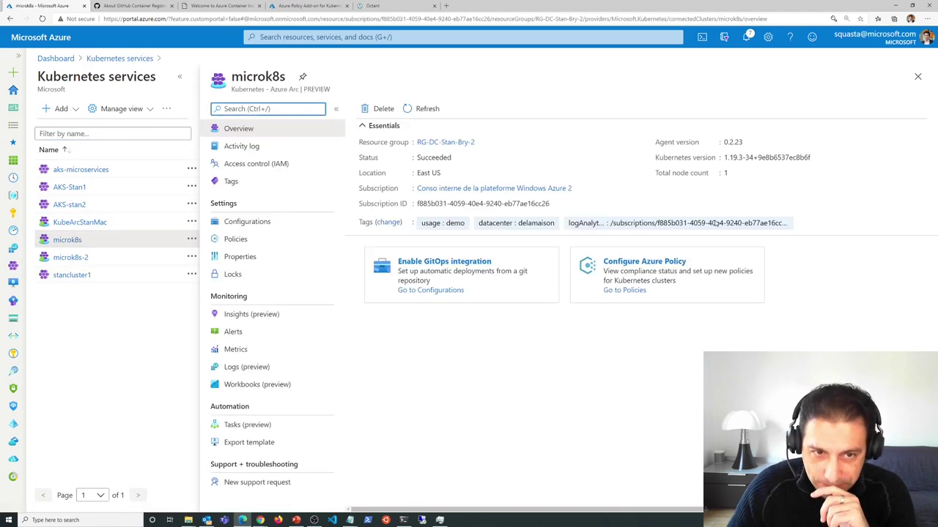
click(181, 78)
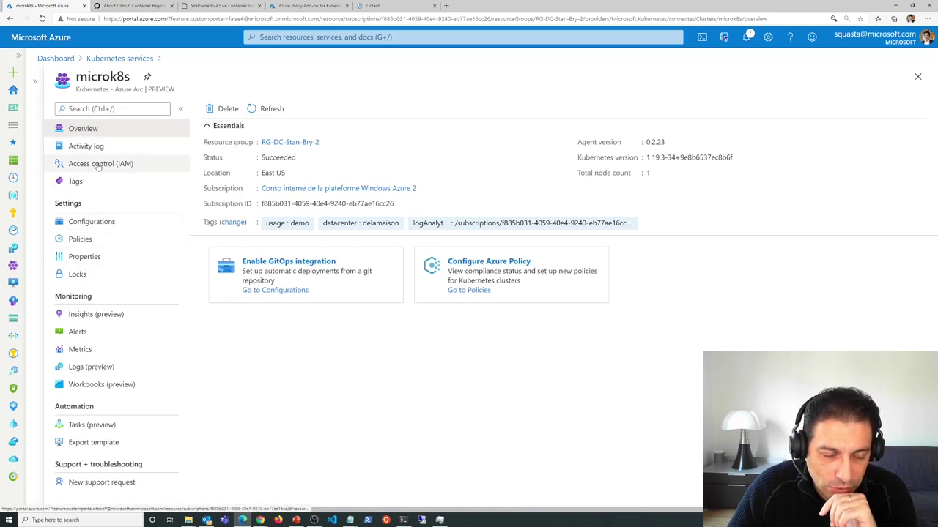
click(88, 314)
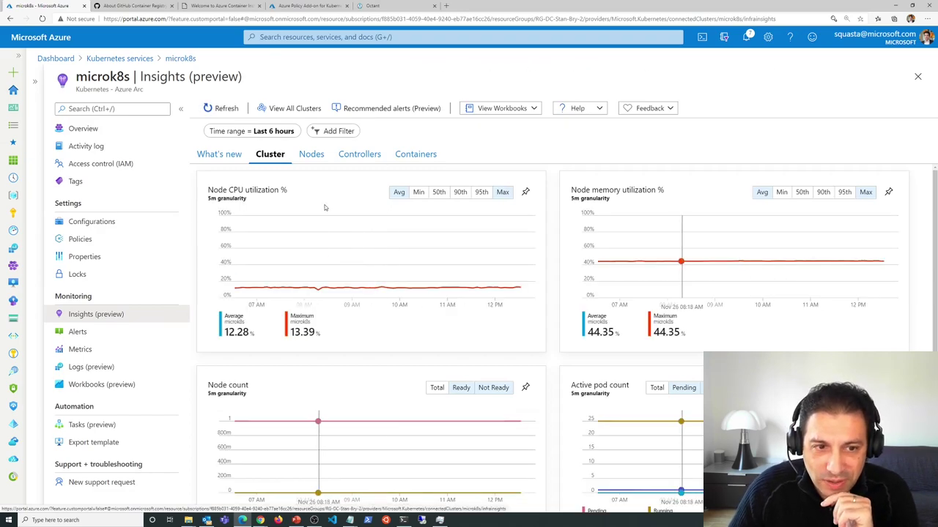
scroll(737, 256, down, 2)
scroll(737, 256, up, 1)
scroll(746, 349, up, 1)
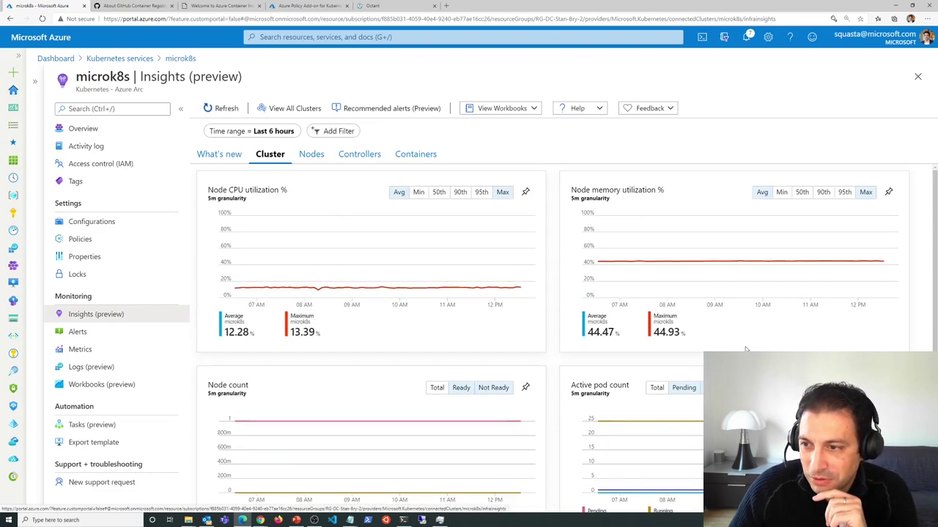
- Review the expanded microk8s node on the Nodes tab, then list the cluster's 40 containers
click(311, 155)
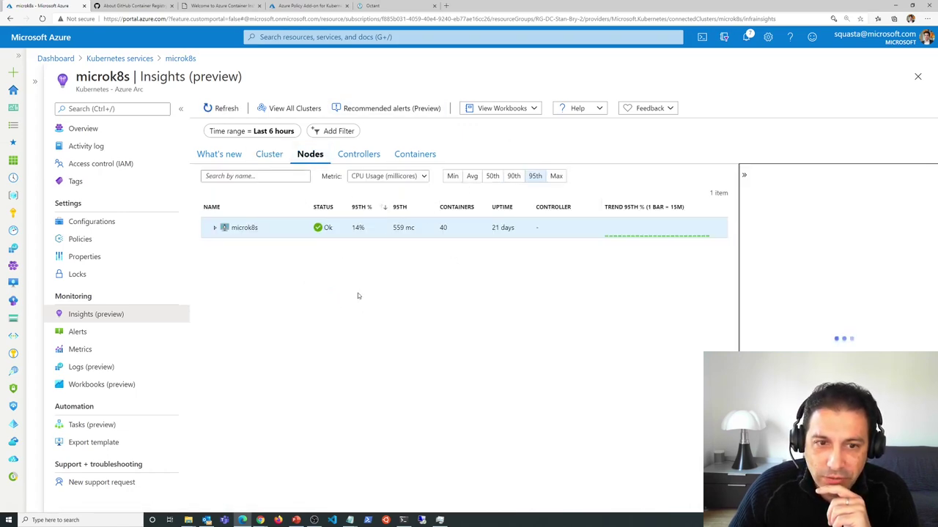
click(216, 229)
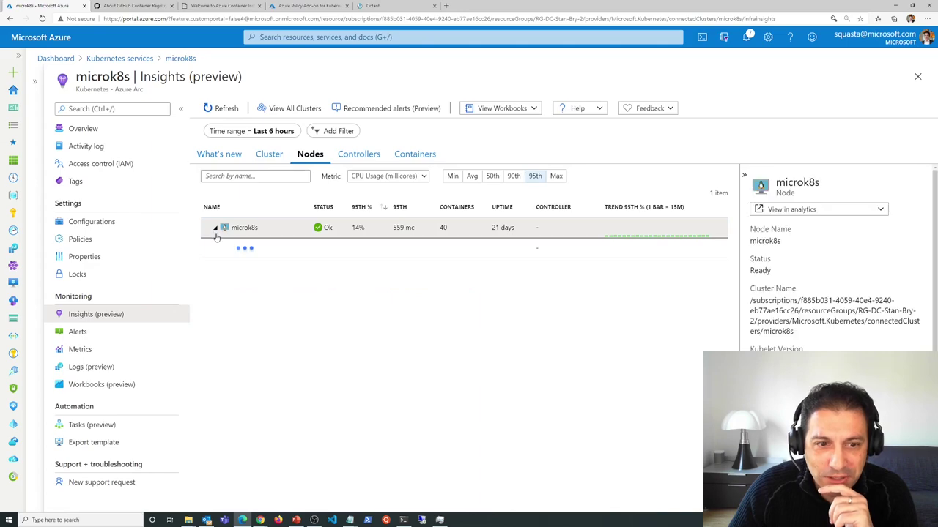
scroll(350, 320, down, 3)
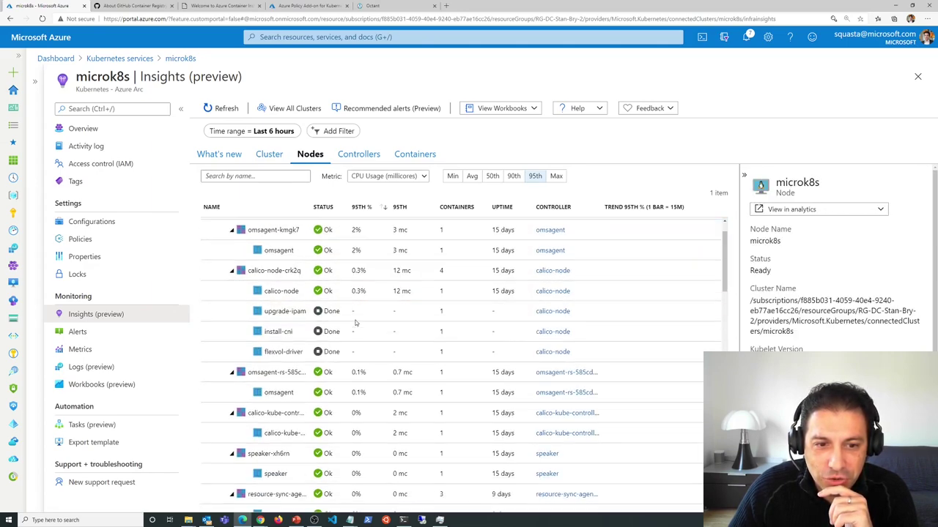
scroll(294, 362, down, 5)
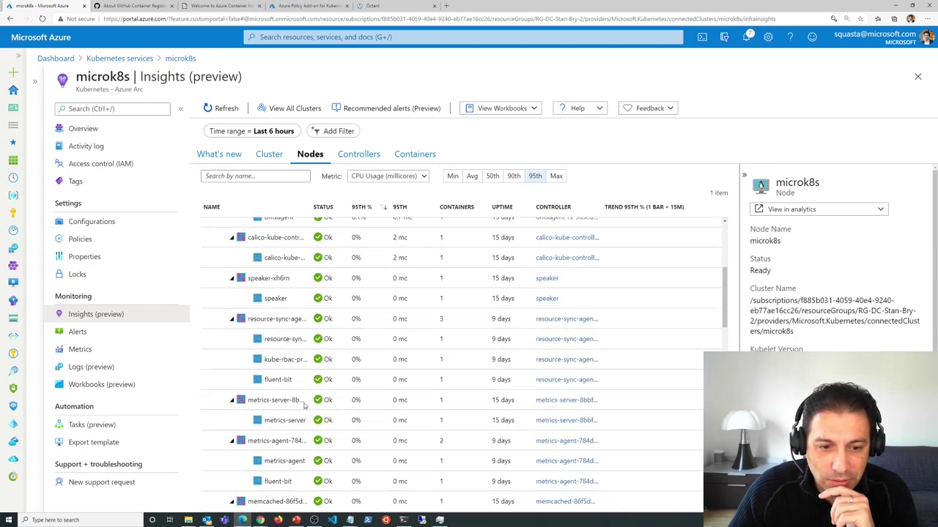
scroll(286, 380, down, 4)
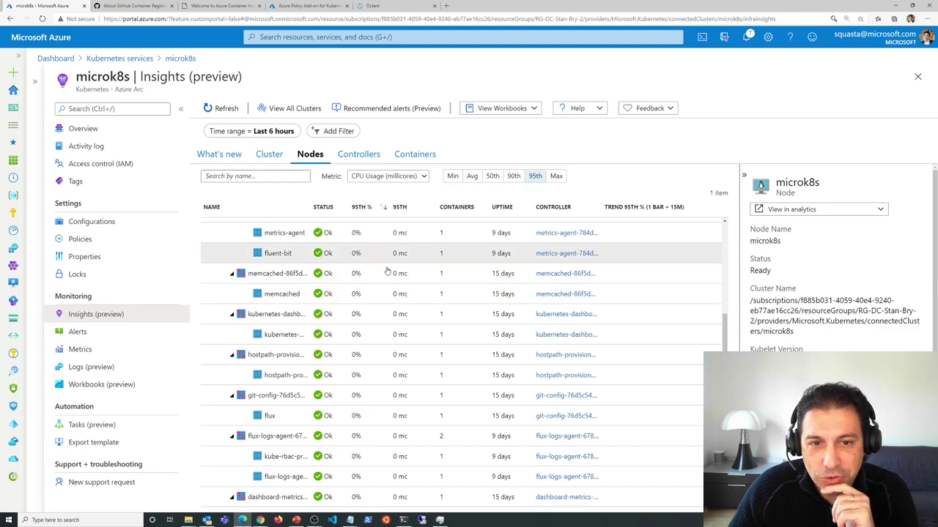
scroll(424, 325, up, 4)
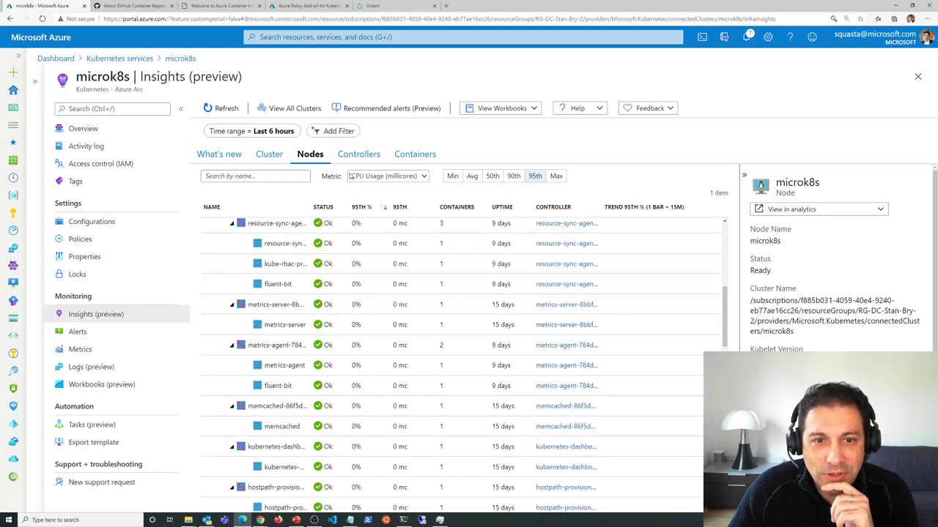
click(415, 154)
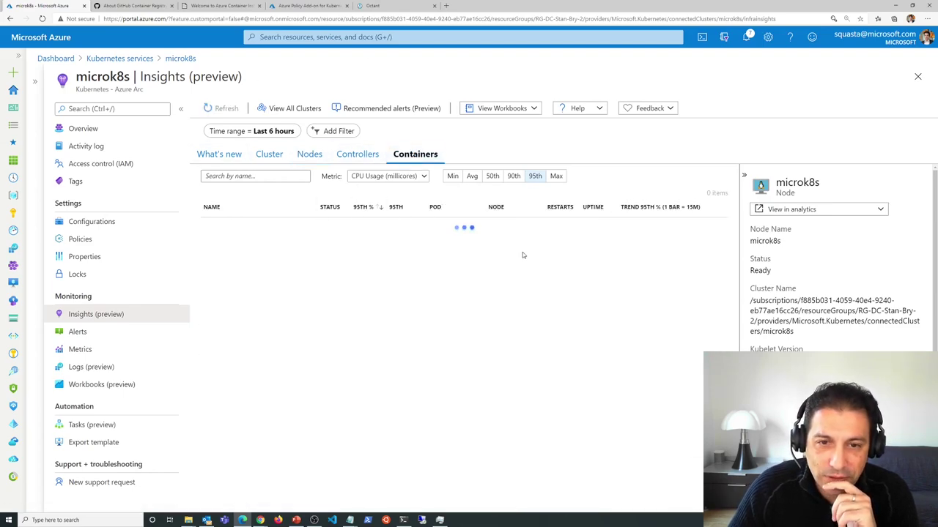
- Filter the microk8s containers by 'vote' and view the first azure-vote-front container's details
click(259, 178)
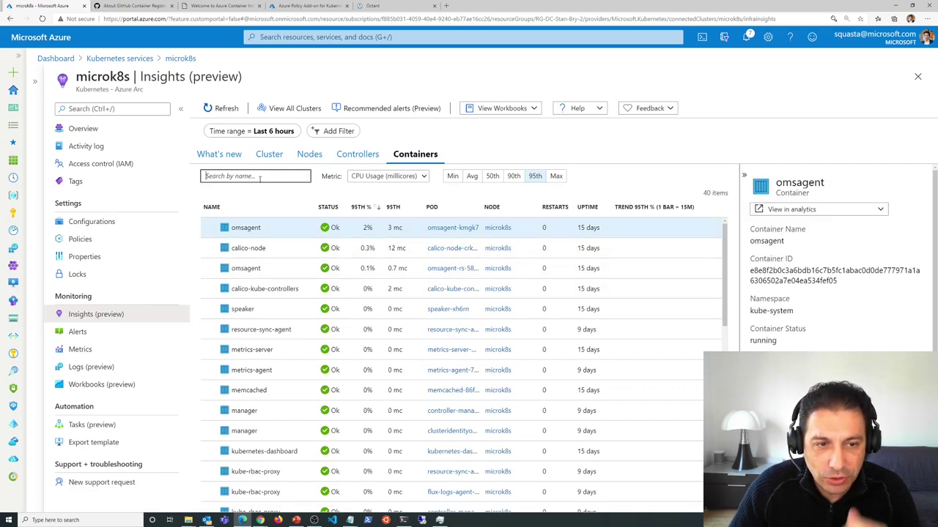
text(vote)
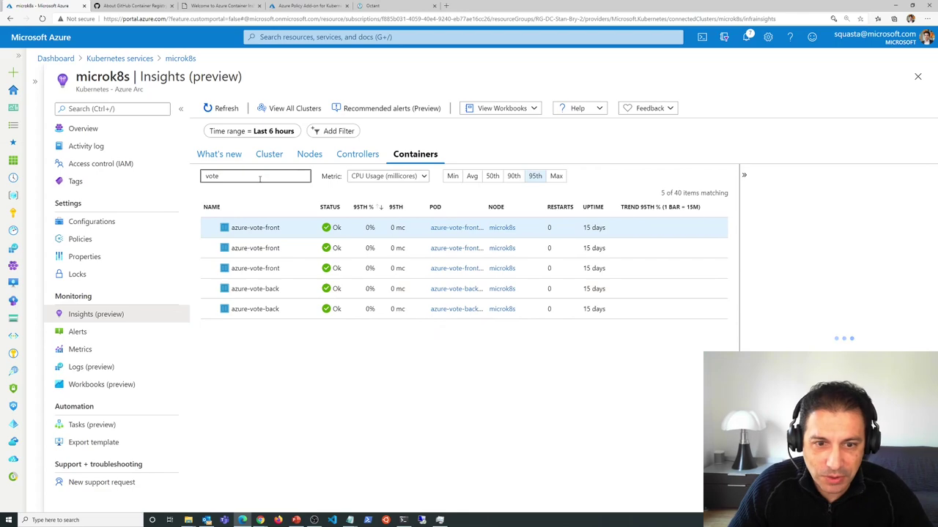
click(271, 228)
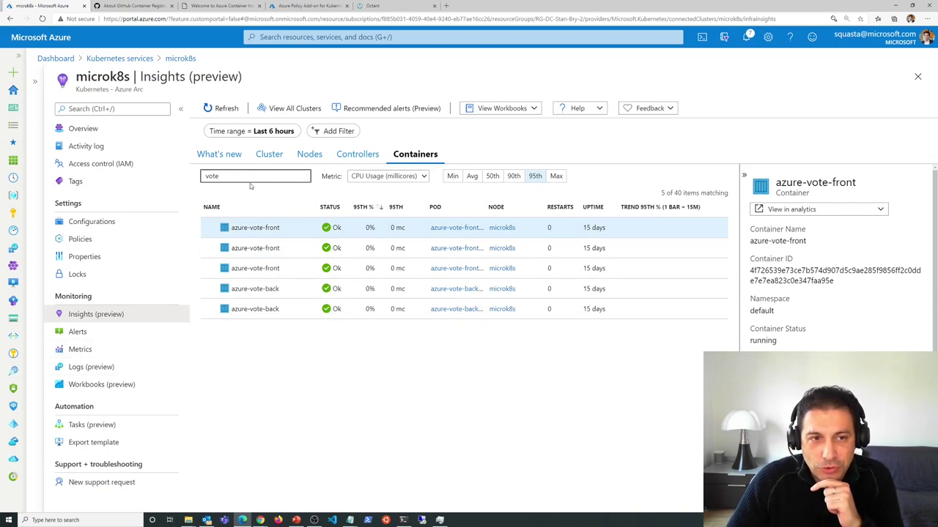
- Open a new browser tab, then erase the half-typed 'gith' address
click(446, 5)
text(gith)
key(BackSpace)
key(BackSpace)
key(BackSpace)
key(BackSpace)
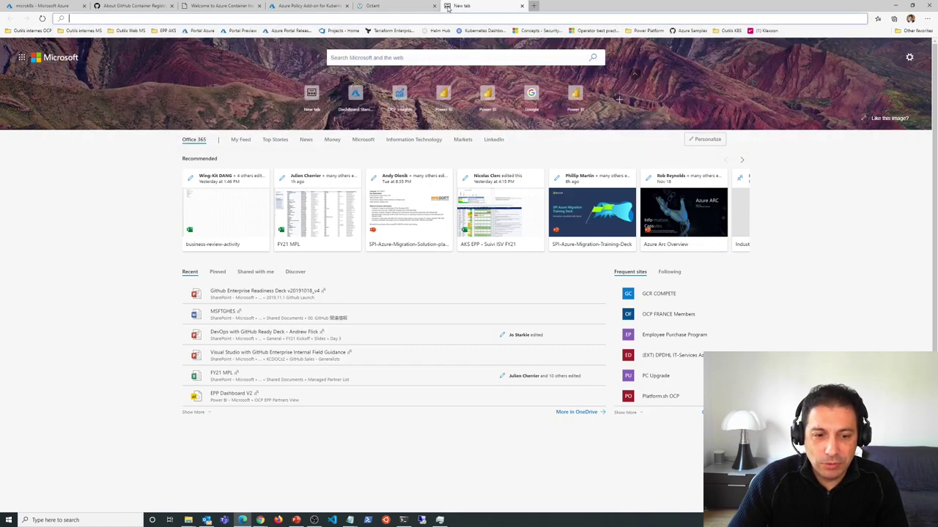
- In the Chrome window, navigate from the owner's profile into arc-k8s-demo's cluster-apps folder
click(260, 520)
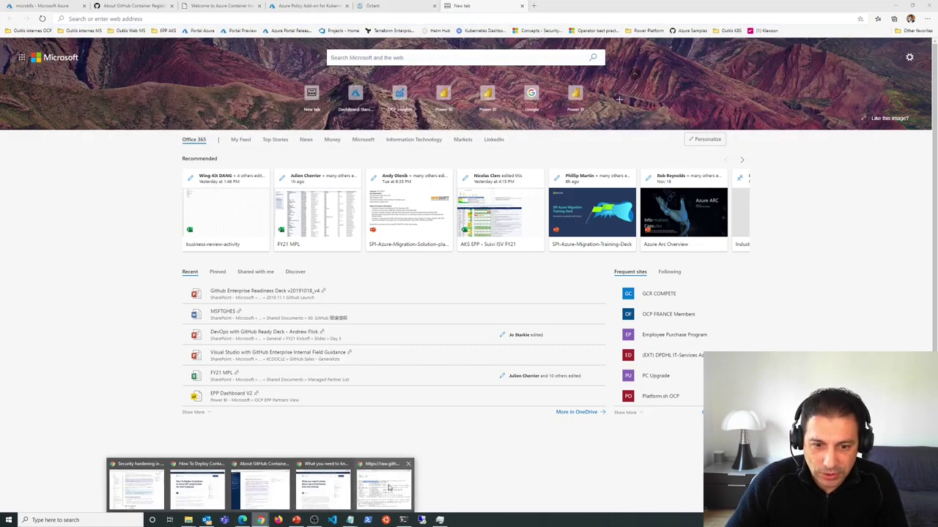
click(389, 487)
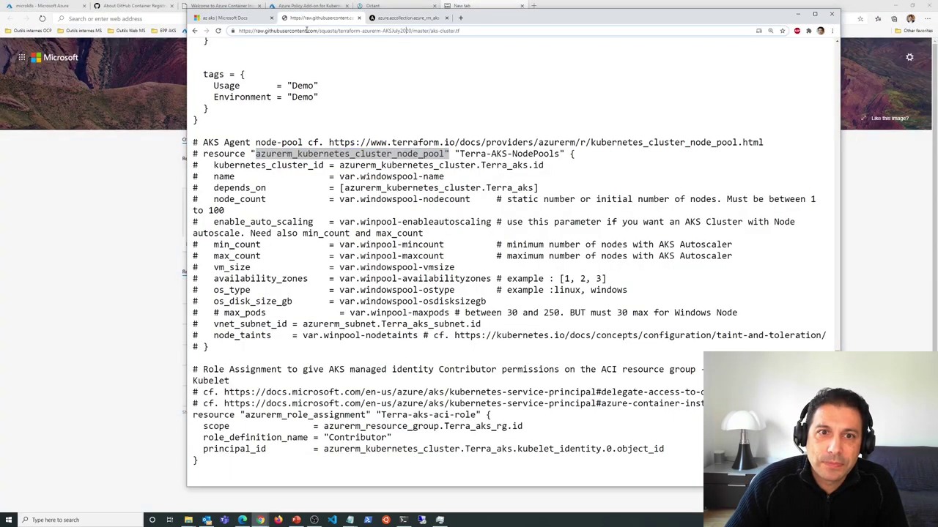
drag(320, 31, 685, 36)
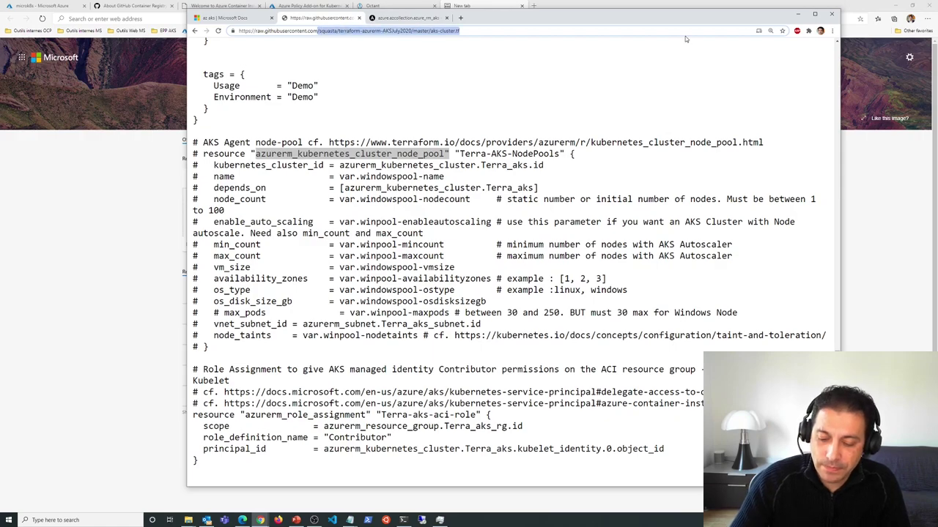
click(194, 31)
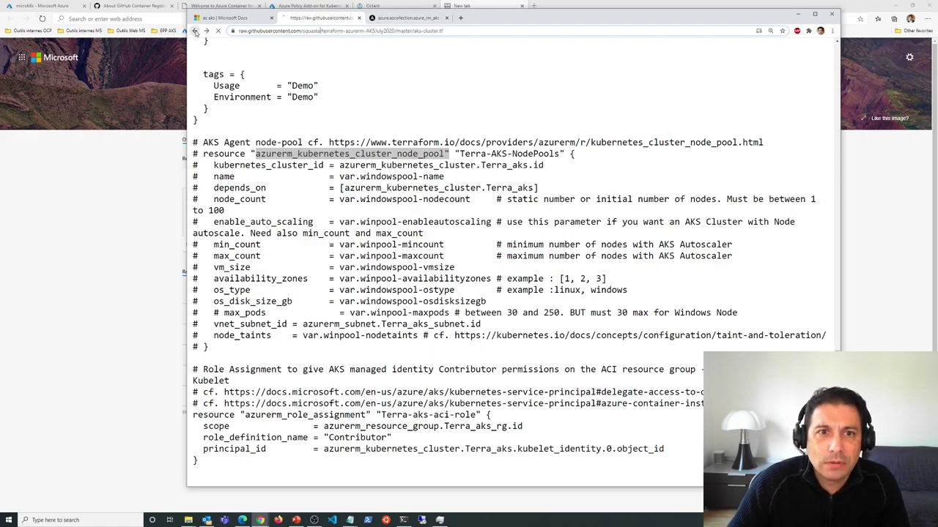
click(328, 32)
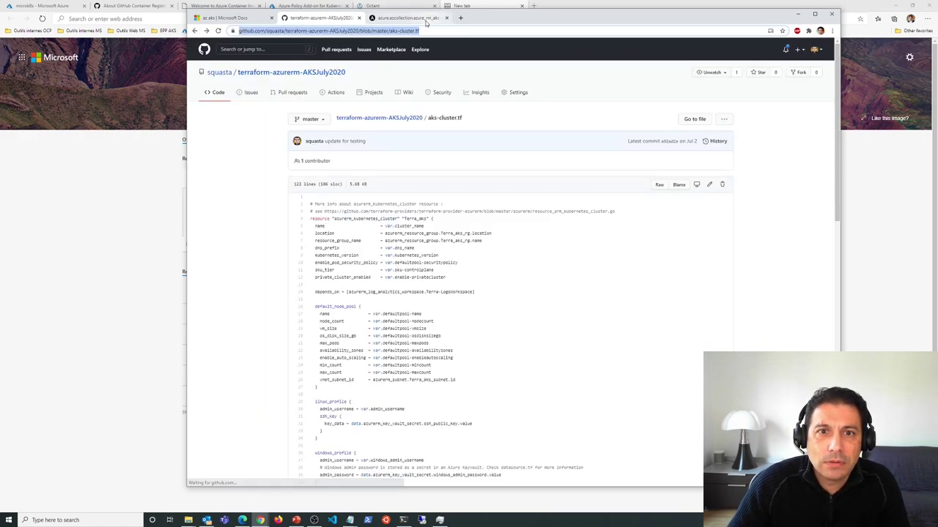
click(220, 72)
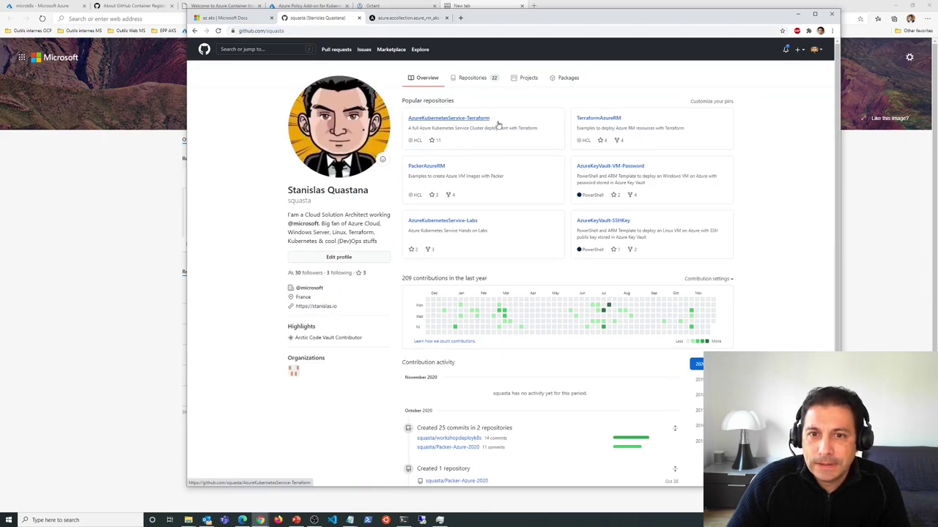
click(476, 79)
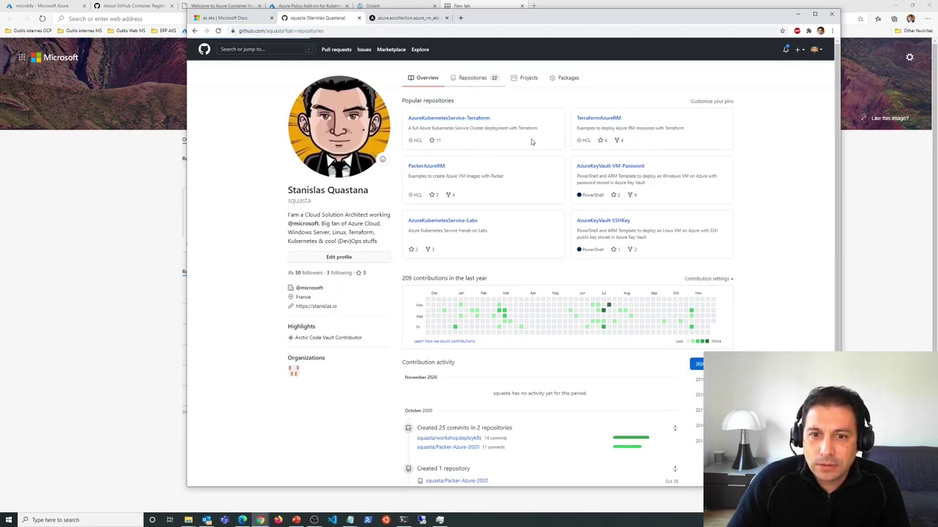
click(430, 131)
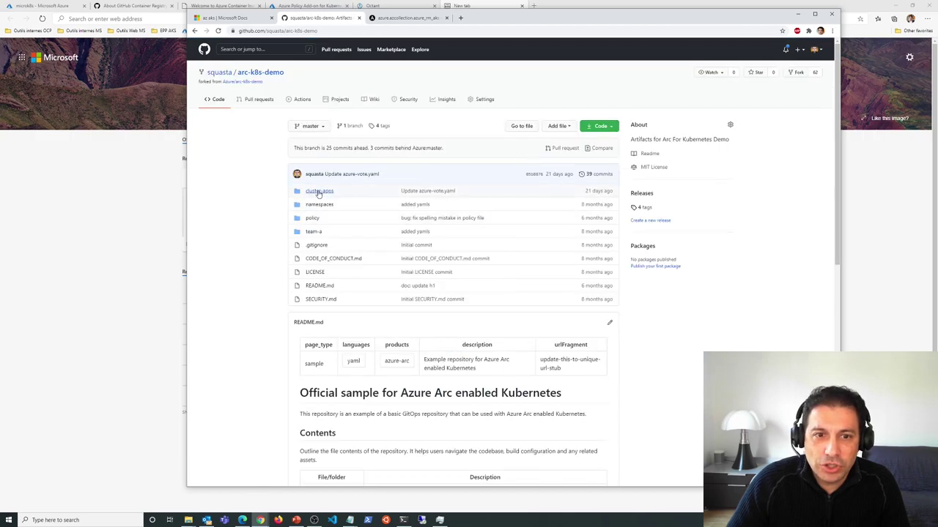
click(319, 192)
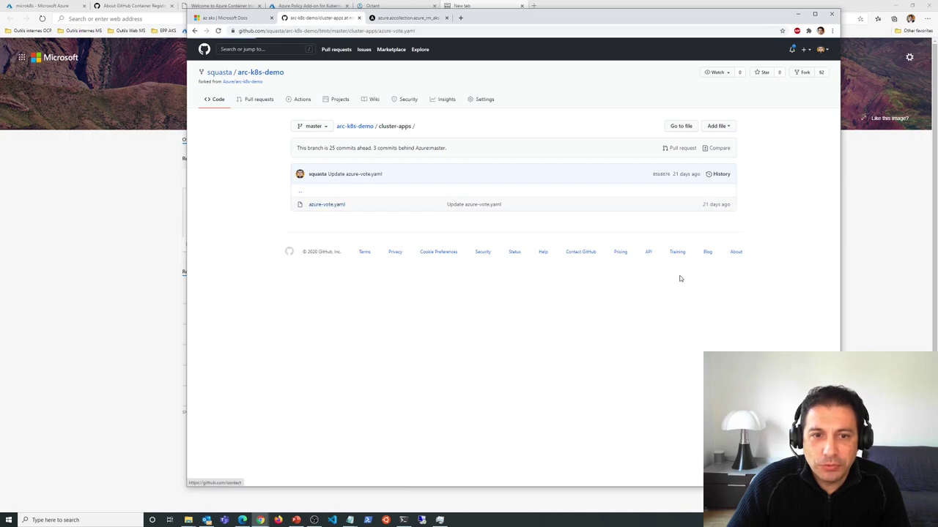
- Zoom azure-vote.yaml to 150% to review 2 back and 3 front replicas, then return
click(831, 30)
click(807, 98)
click(807, 98)
click(806, 98)
click(335, 340)
scroll(323, 351, down, 5)
scroll(316, 363, down, 1)
scroll(296, 160, up, 2)
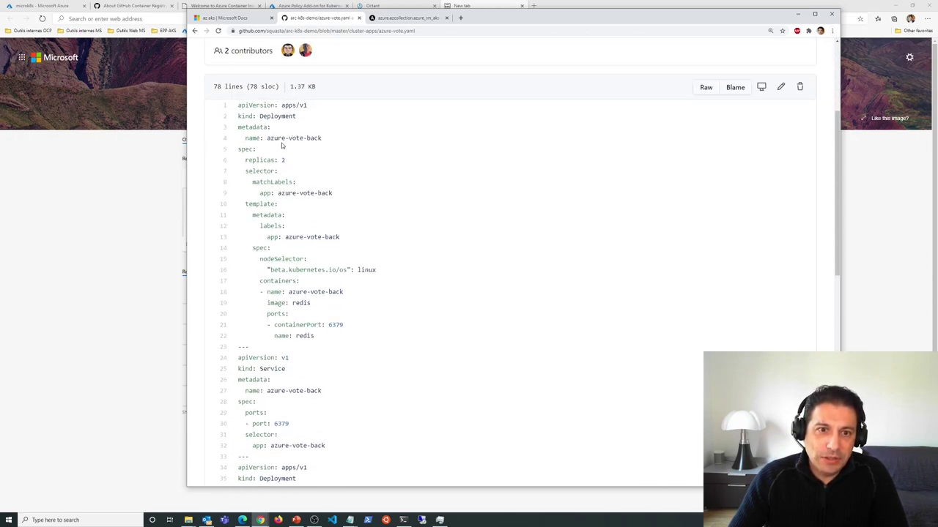
scroll(286, 220, down, 5)
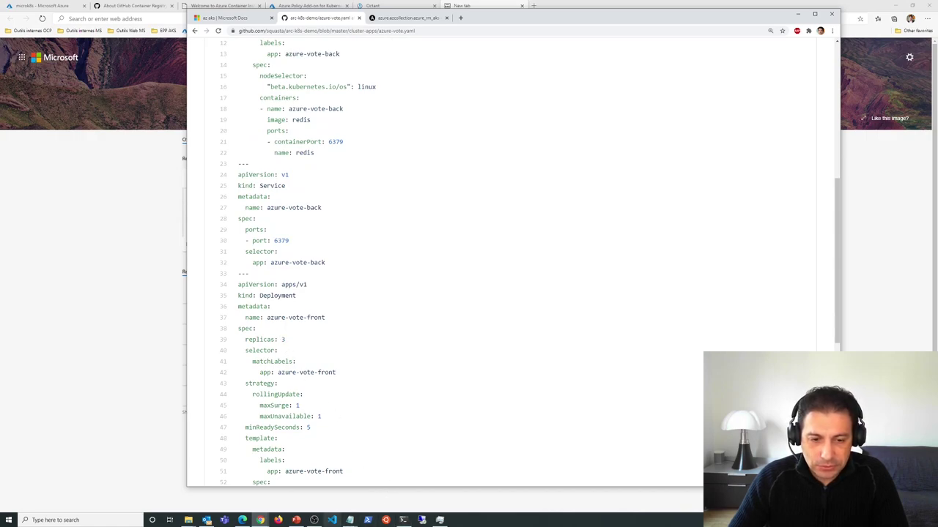
mouse_move(261, 521)
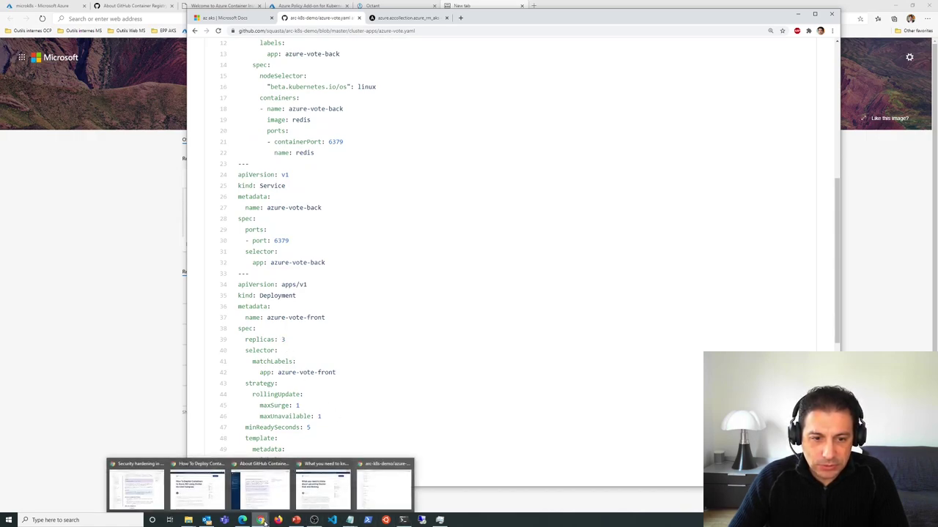
click(243, 498)
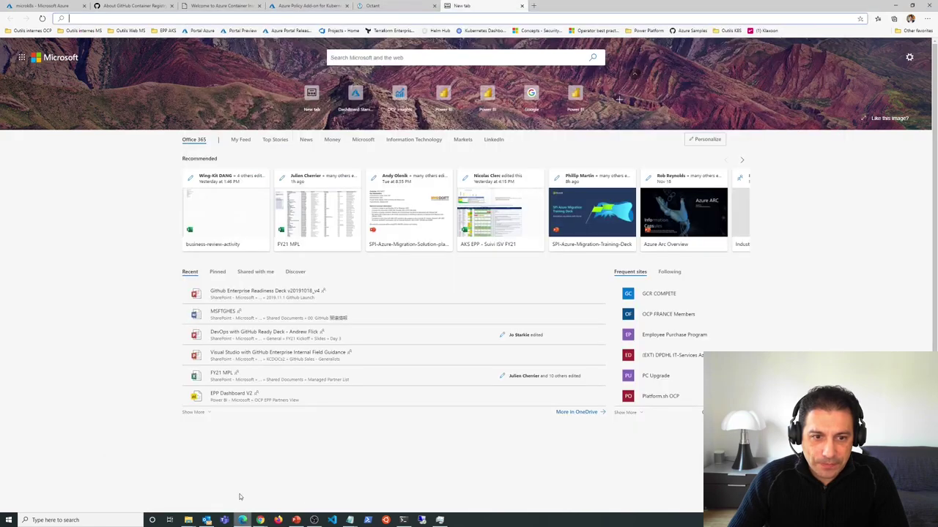
- Close Edge's empty new tab and the Octant tab, keeping the microk8s Insights page
click(42, 6)
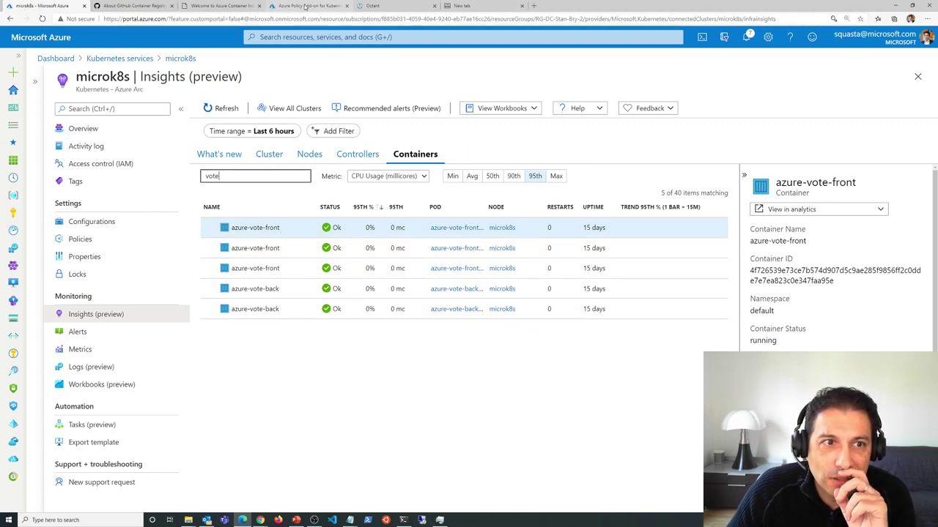
click(484, 6)
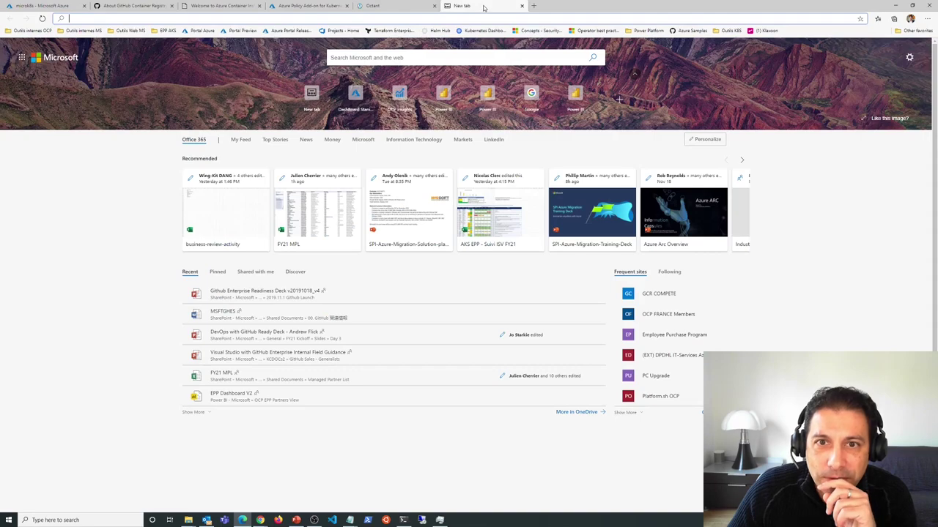
click(522, 6)
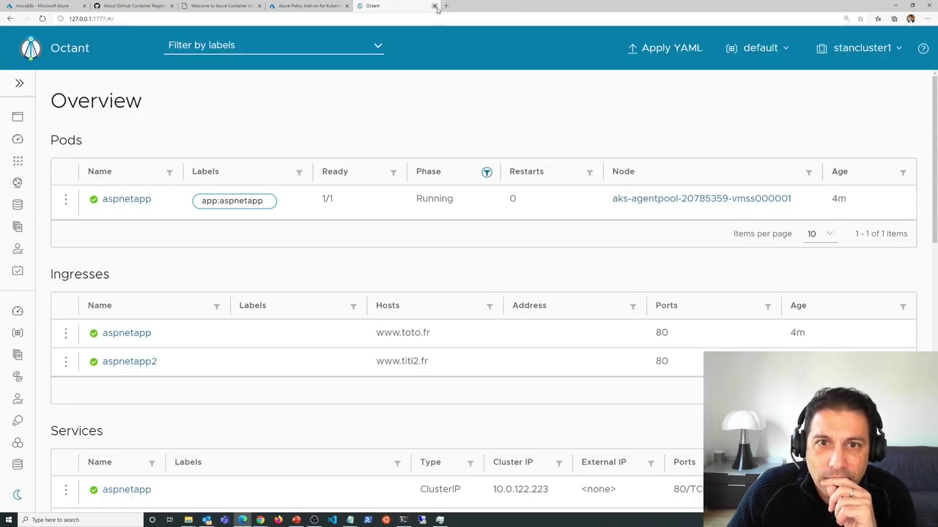
click(434, 5)
- Bring the Chrome window showing azure-vote.yaml on GitHub back to the front
mouse_move(260, 520)
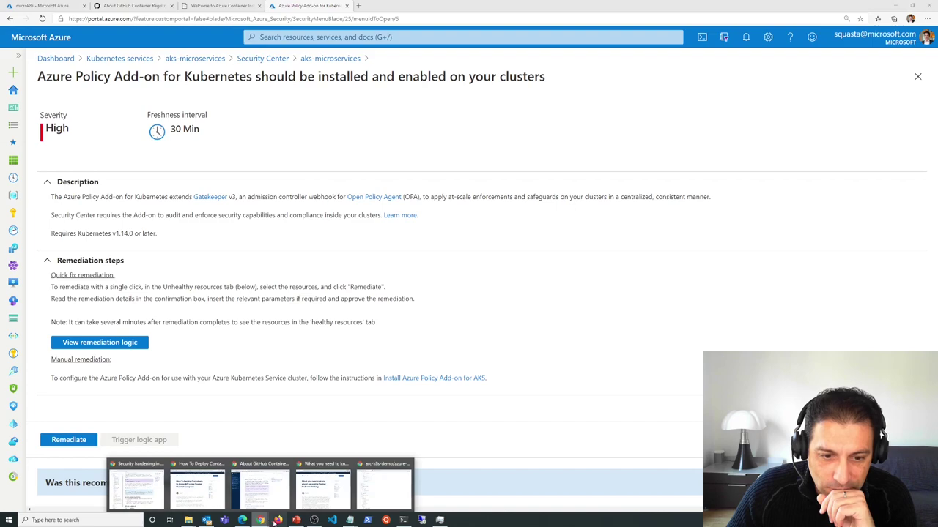
click(396, 481)
scroll(622, 194, up, 5)
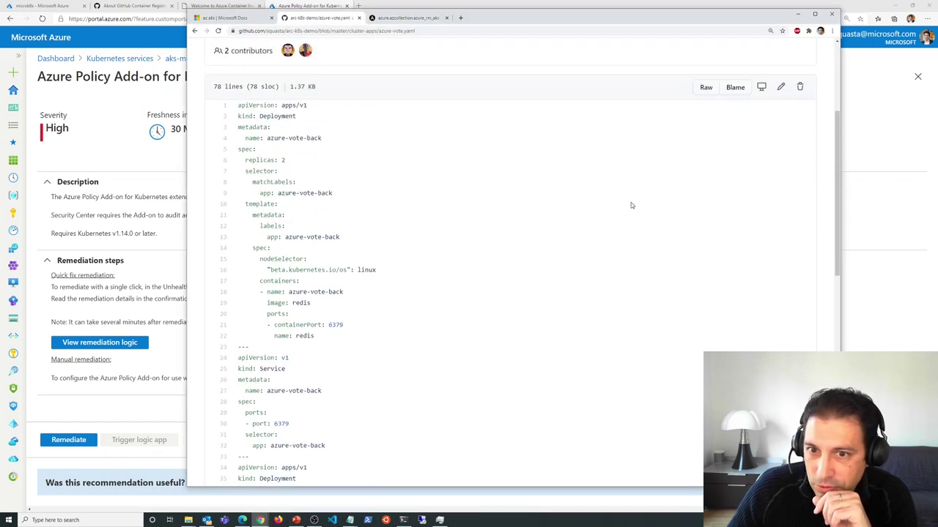
- Change the replicas count in azure-vote.yaml and commit it directly to master
click(781, 271)
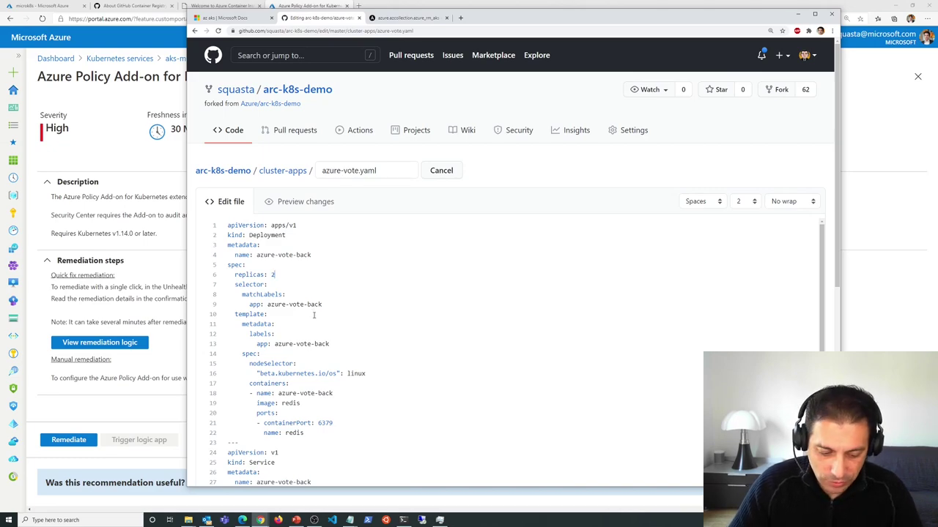
scroll(388, 305, down, 5)
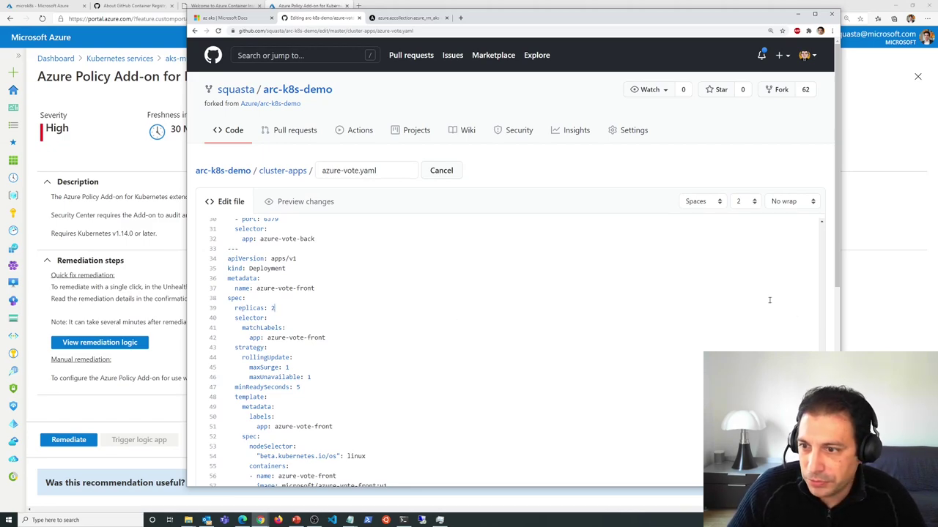
scroll(842, 221, down, 5)
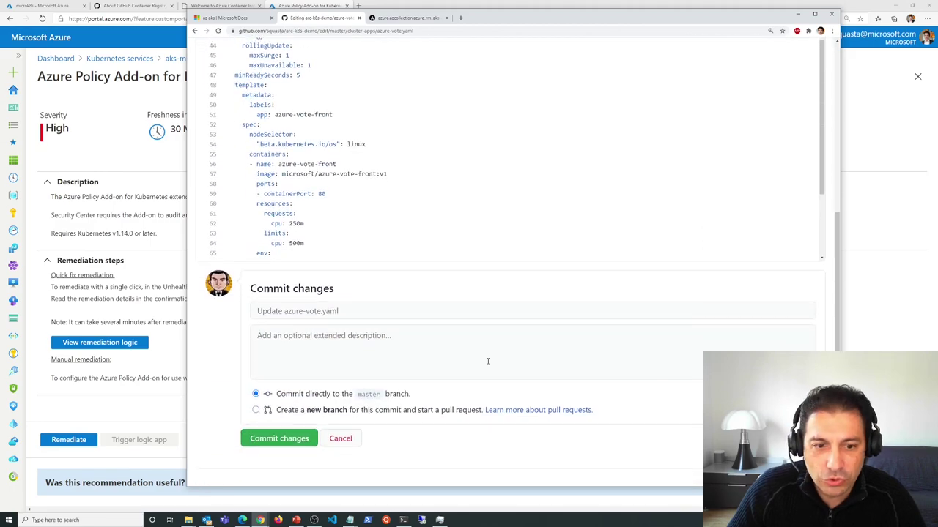
click(278, 440)
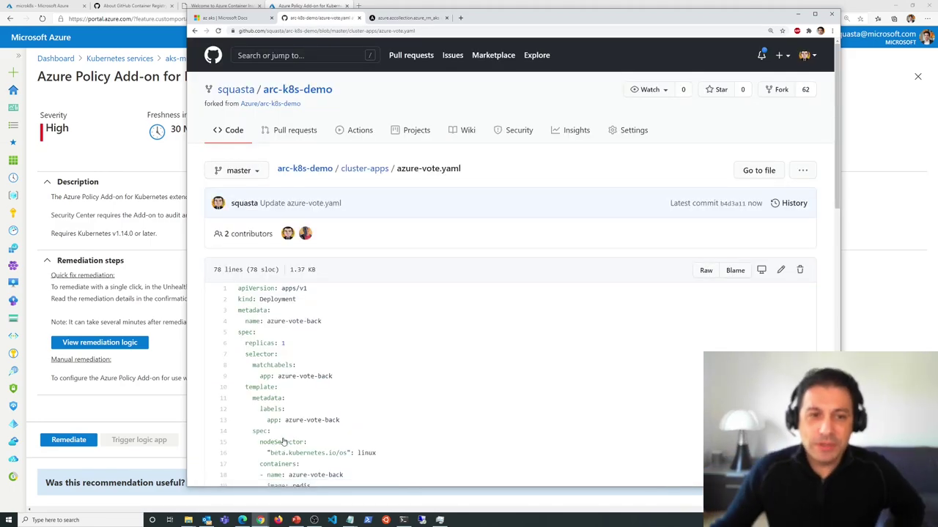
scroll(559, 408, down, 3)
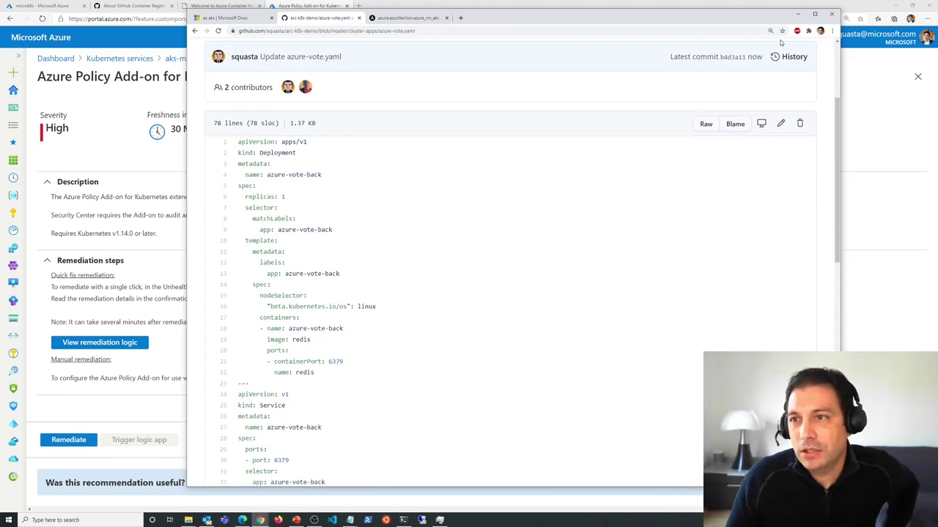
click(797, 14)
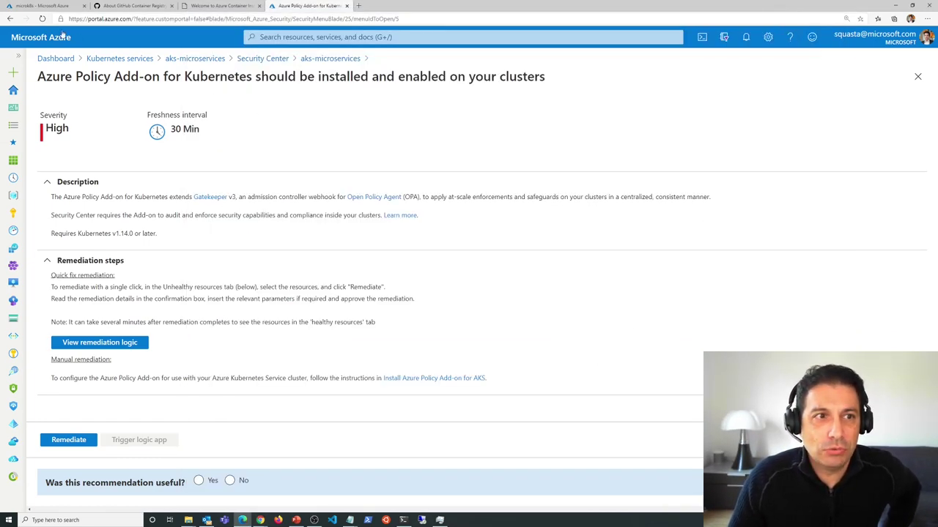
- Replace the microk8s containers' 'vote' filter with 'flux', then clear the filter
click(43, 6)
key(ctrl+a)
text(flu)
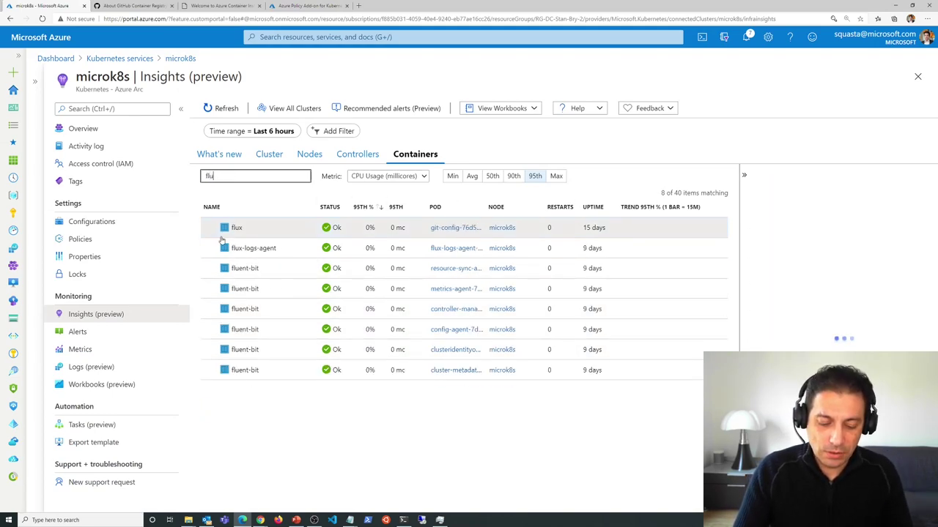
text(x)
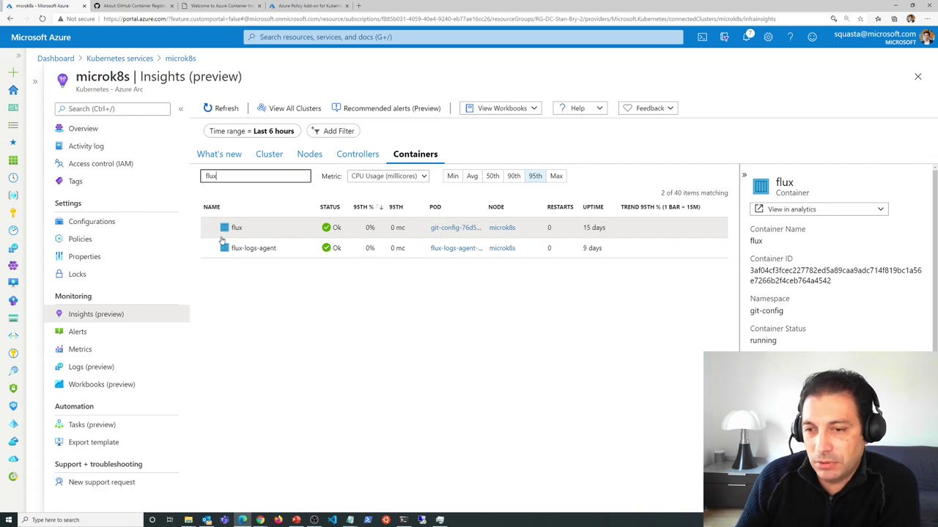
drag(227, 175, 197, 182)
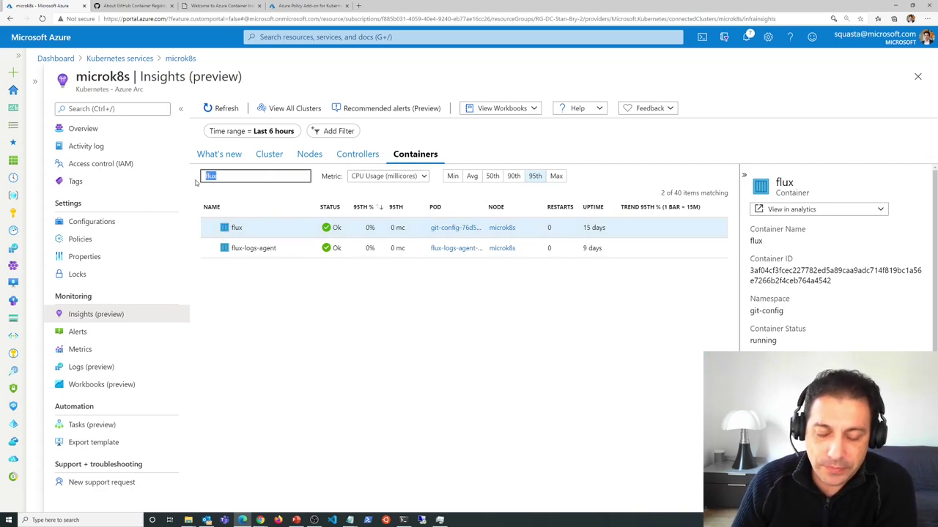
key(BackSpace)
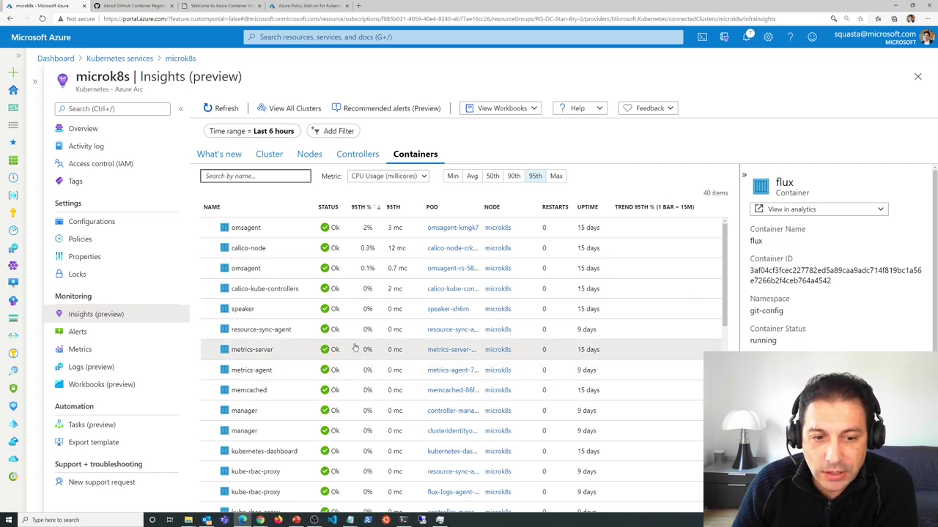
- Inspect the flux and azure-vote containers in the full list, then return to Kubernetes services
scroll(354, 348, down, 5)
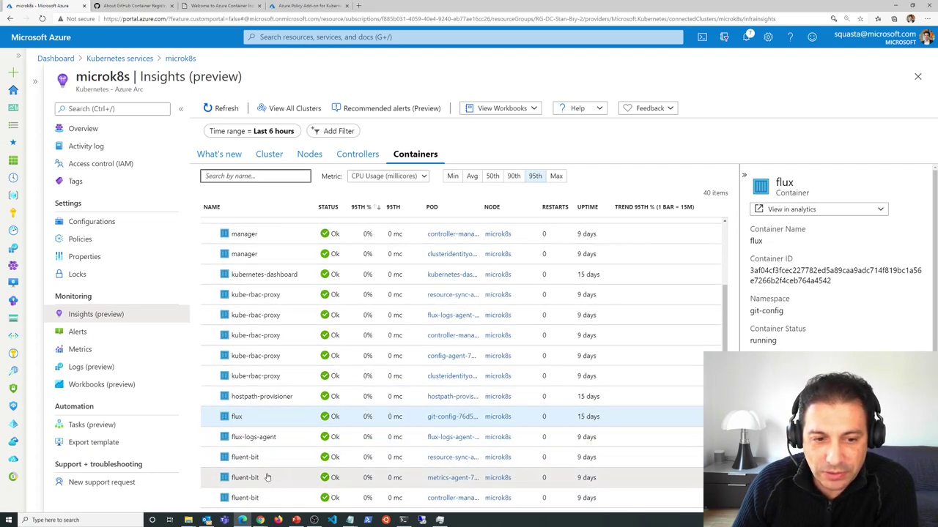
click(257, 422)
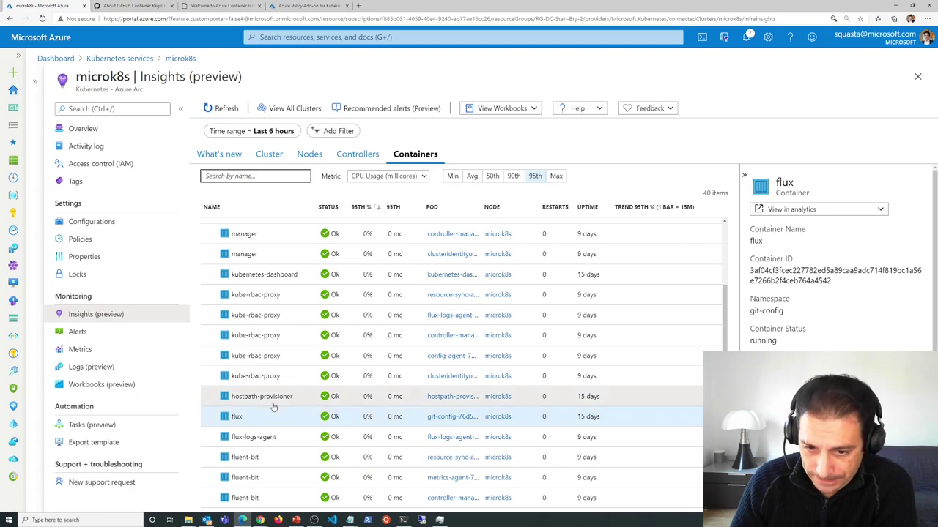
scroll(269, 407, down, 1)
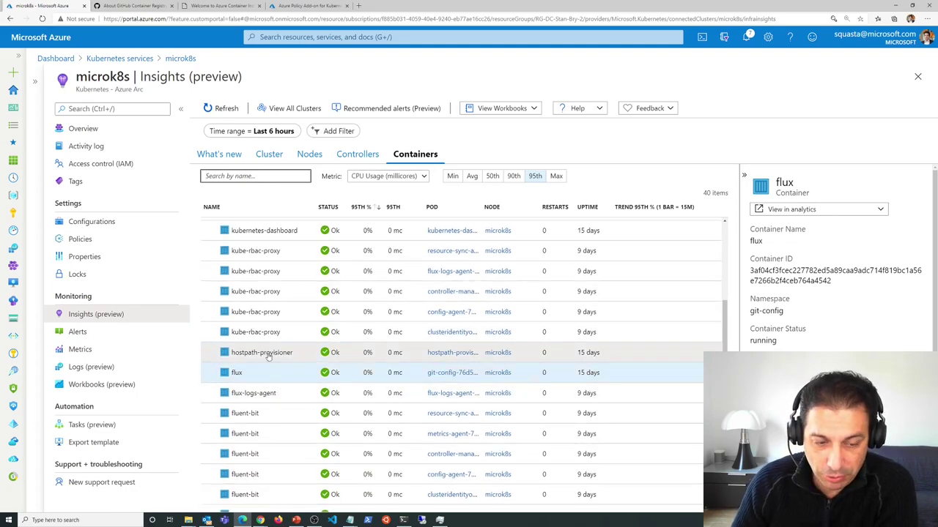
scroll(396, 345, down, 3)
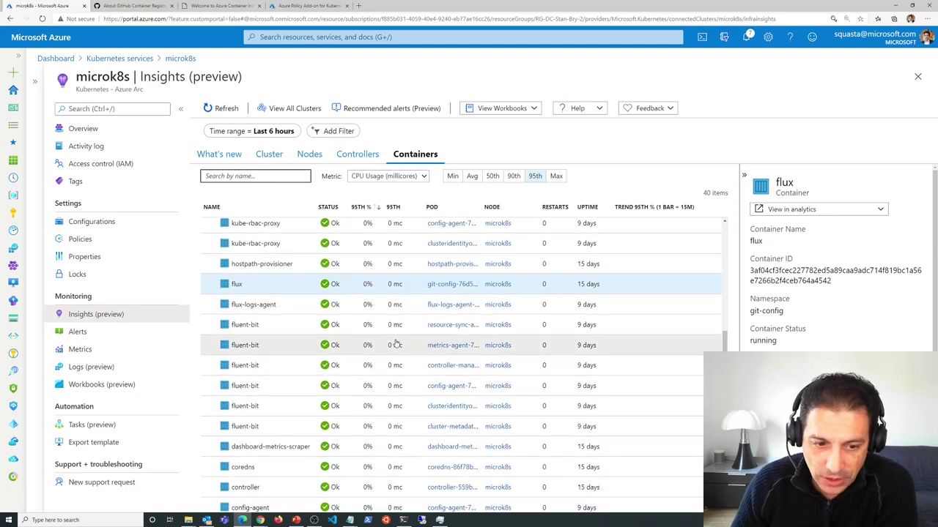
scroll(395, 345, down, 3)
scroll(396, 342, down, 3)
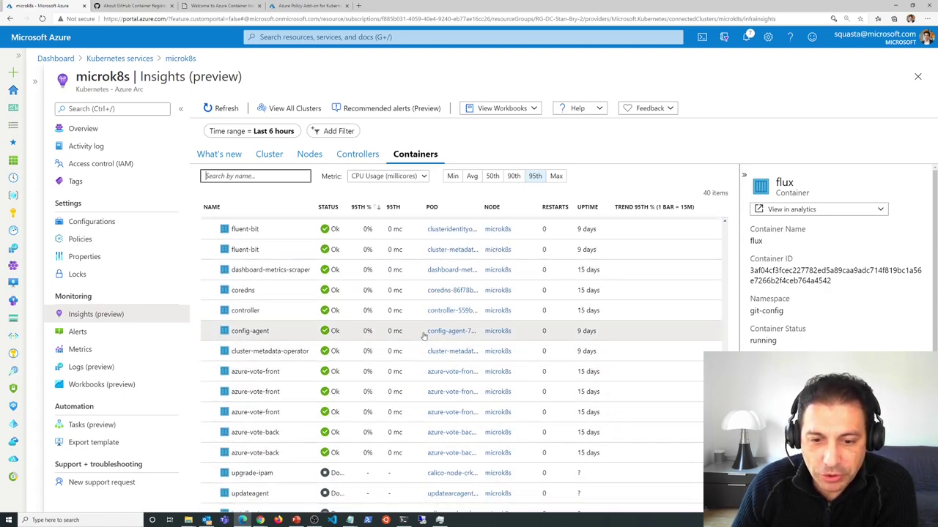
scroll(410, 328, down, 2)
scroll(398, 329, up, 2)
scroll(273, 399, up, 2)
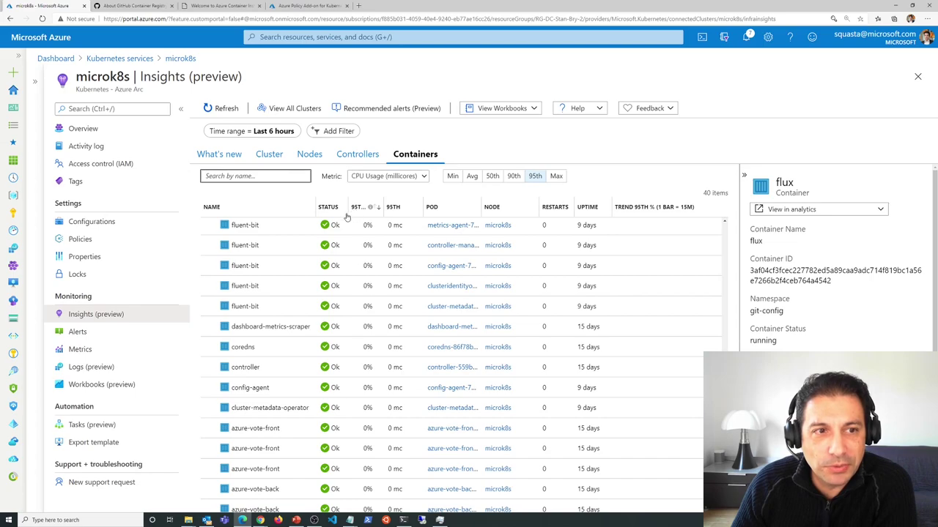
click(119, 58)
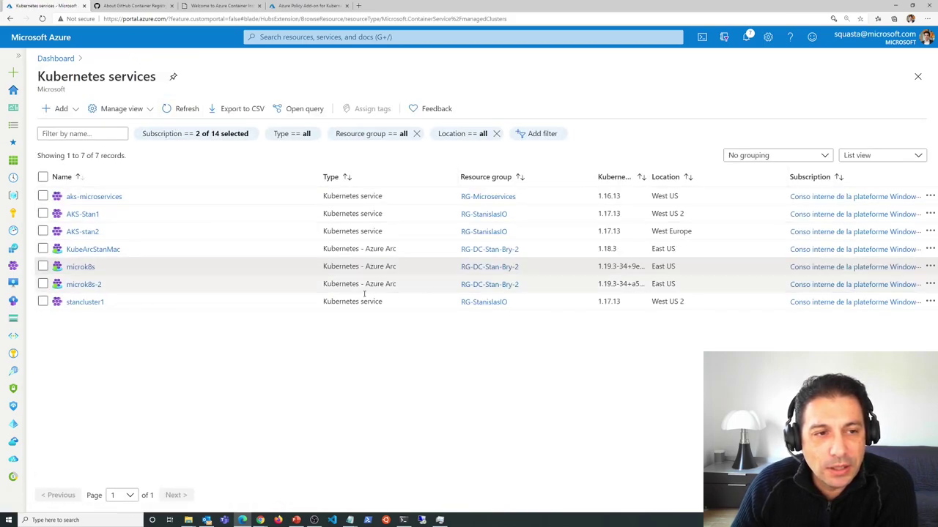